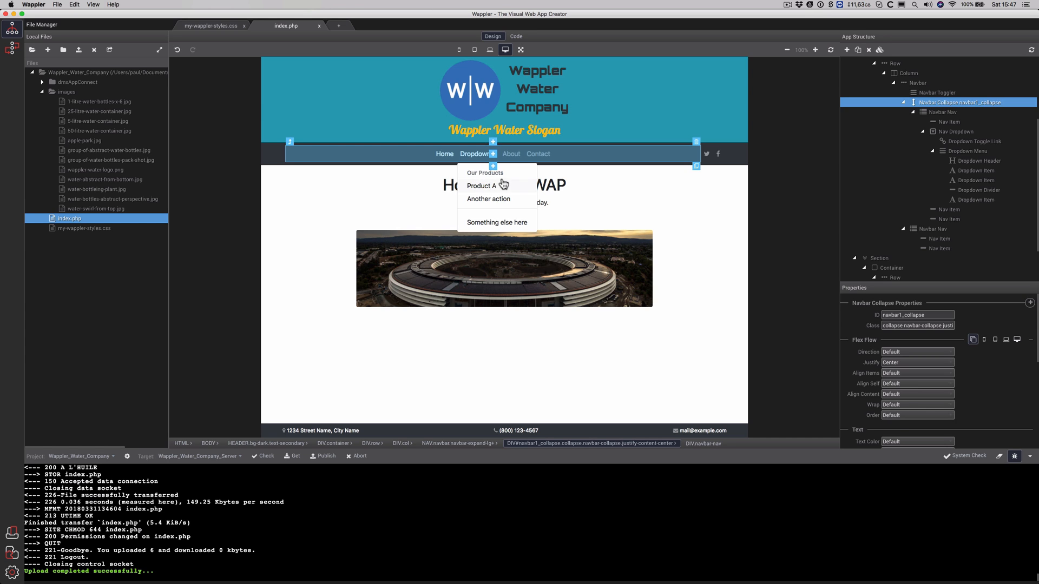
# Inspect the navbar's links container, Product A entry, Dropdown menu and header on the page
pyautogui.scroll(1, 957, 138)
pyautogui.click(955, 137)
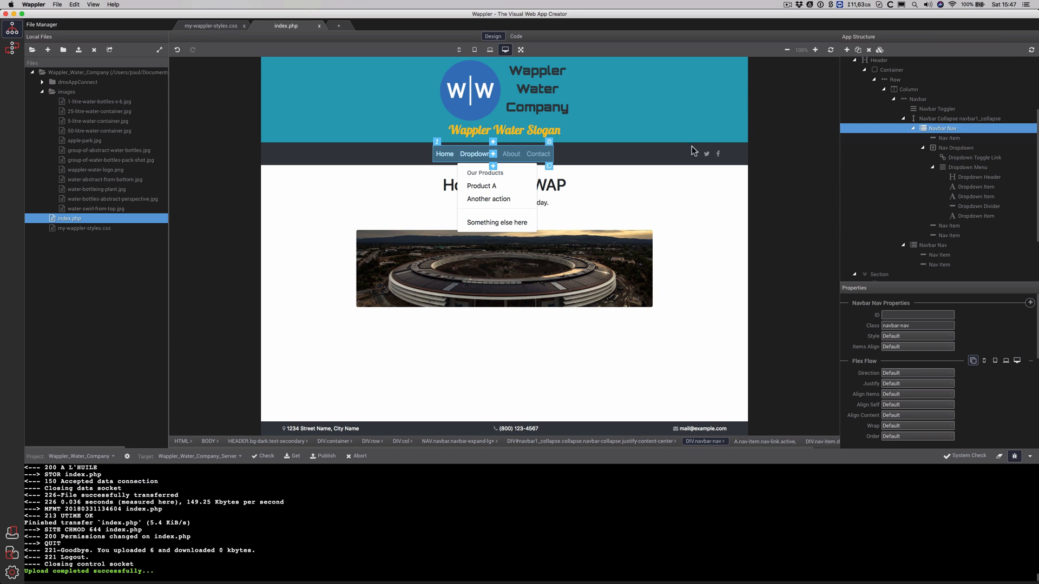
pyautogui.click(473, 187)
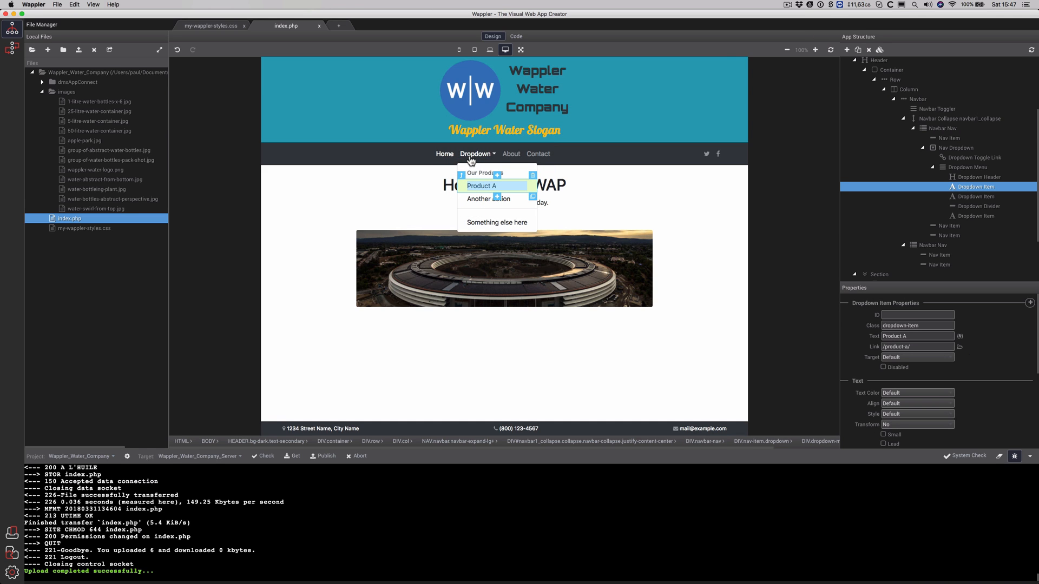
pyautogui.click(472, 156)
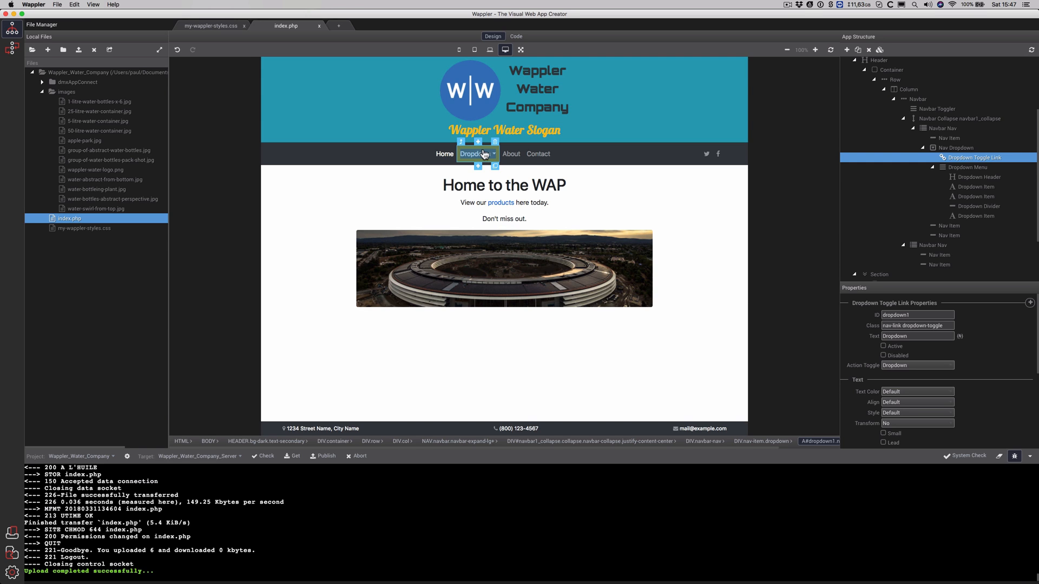
pyautogui.click(470, 157)
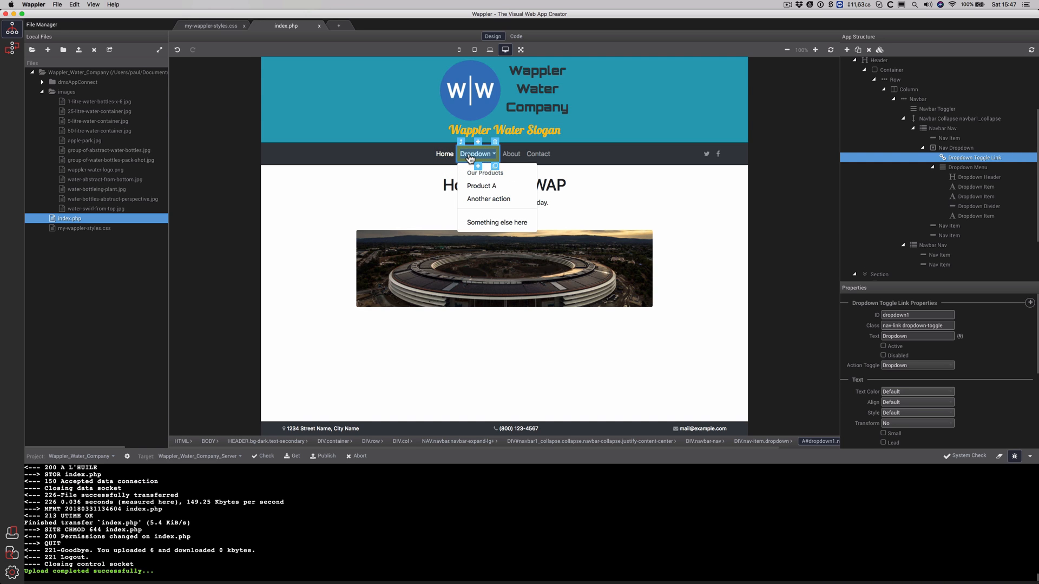
pyautogui.click(470, 157)
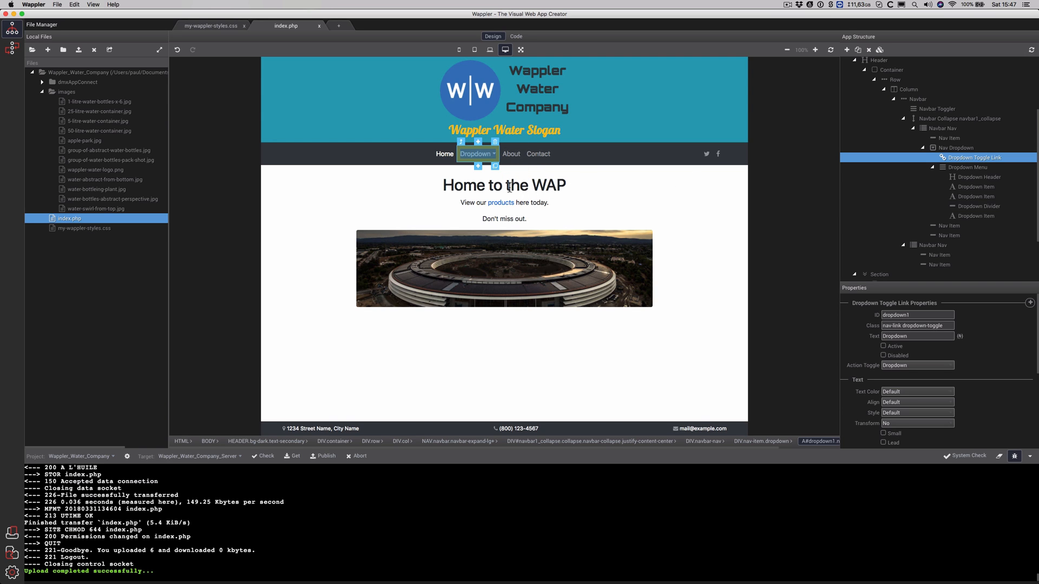
pyautogui.click(741, 163)
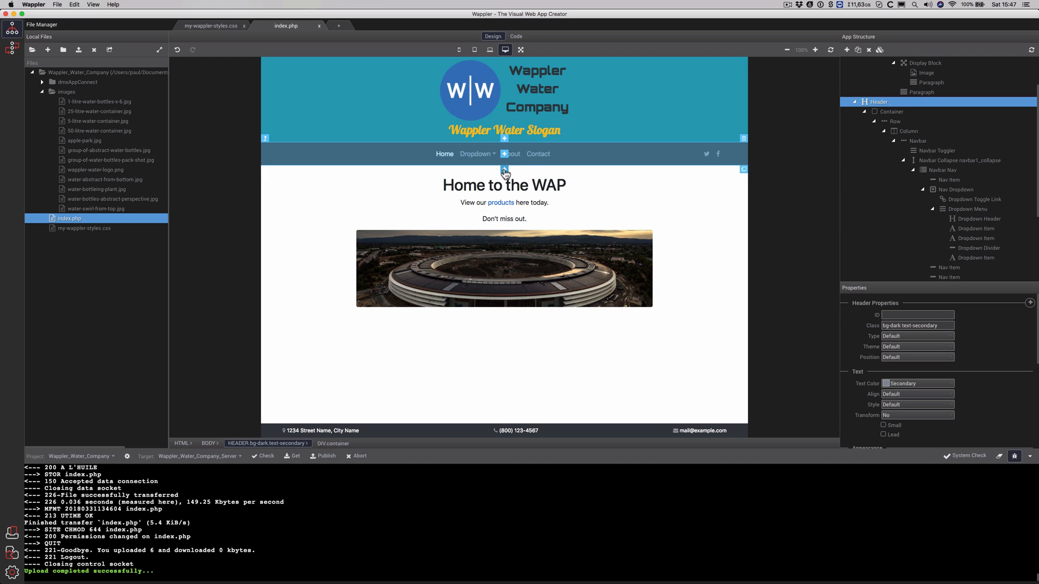
# Add the App Connect framework to index.php and view its source code
pyautogui.click(847, 50)
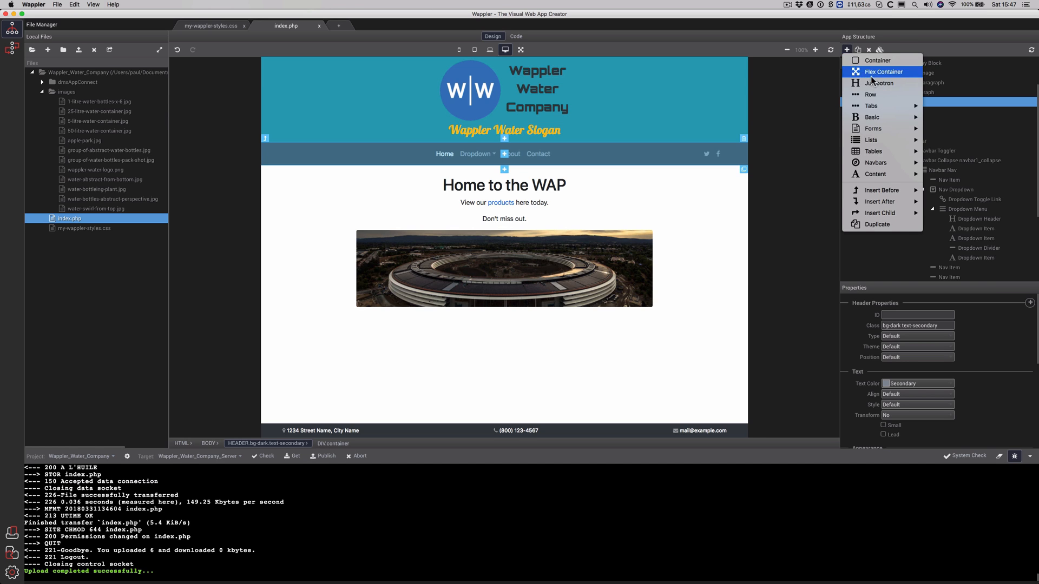
pyautogui.click(826, 106)
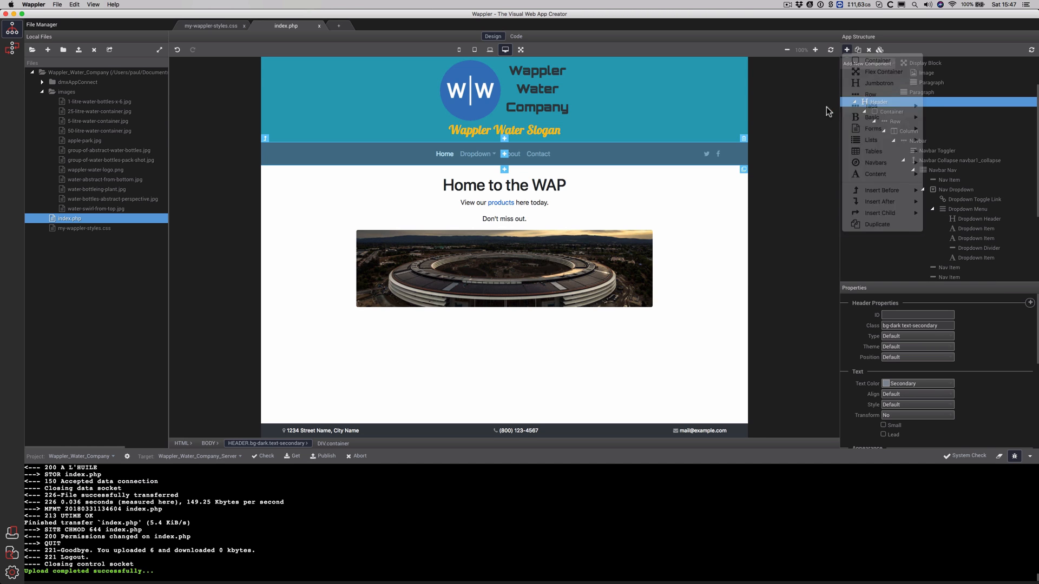
pyautogui.click(879, 50)
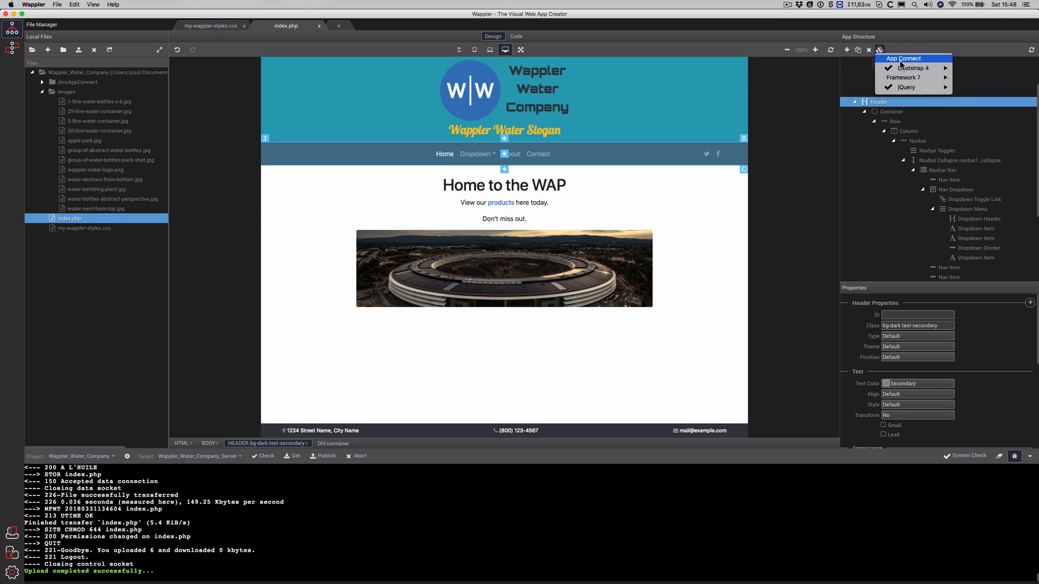
pyautogui.click(900, 59)
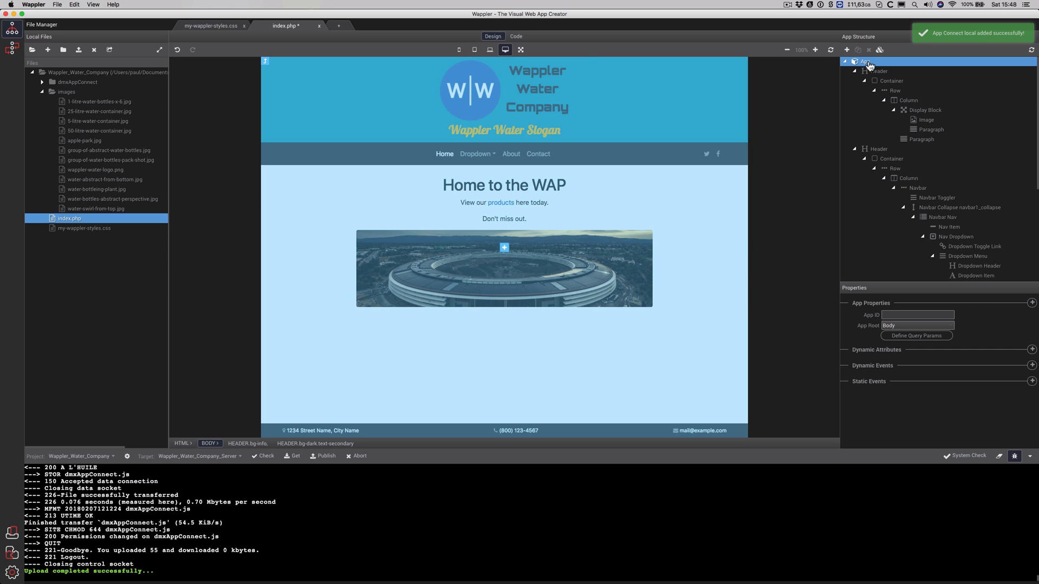
pyautogui.click(516, 36)
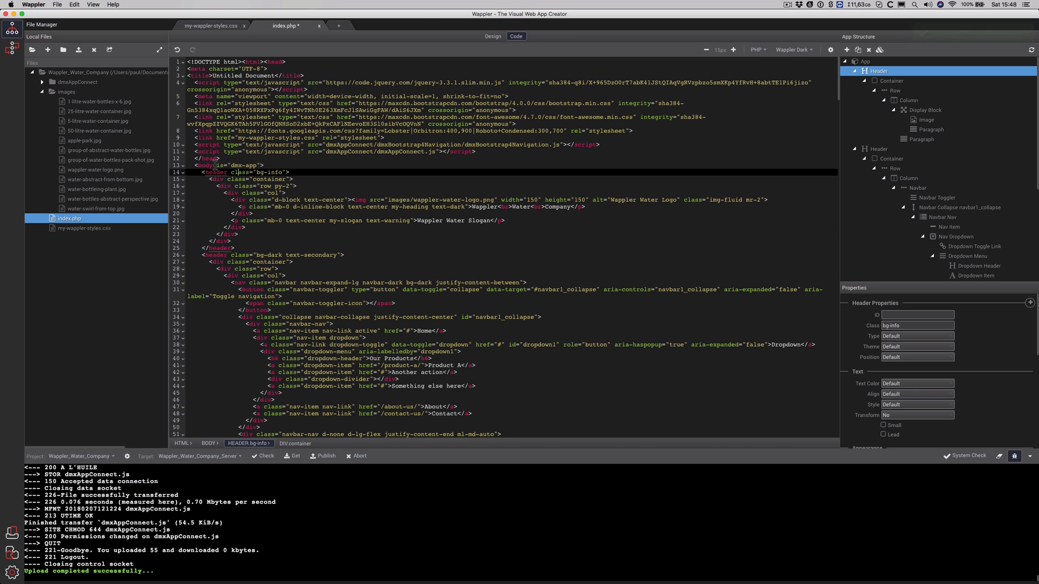
# Highlight is="dmx-app" on the body tag, then select the navbar collapse area and header in Design view
pyautogui.moveTo(213, 165); pyautogui.dragTo(255, 165)
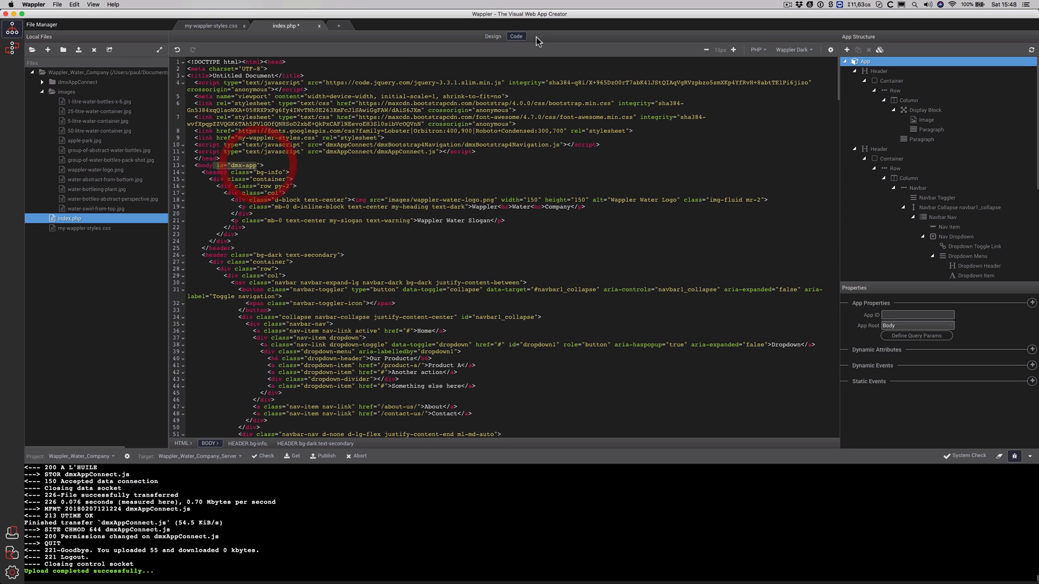
pyautogui.click(492, 37)
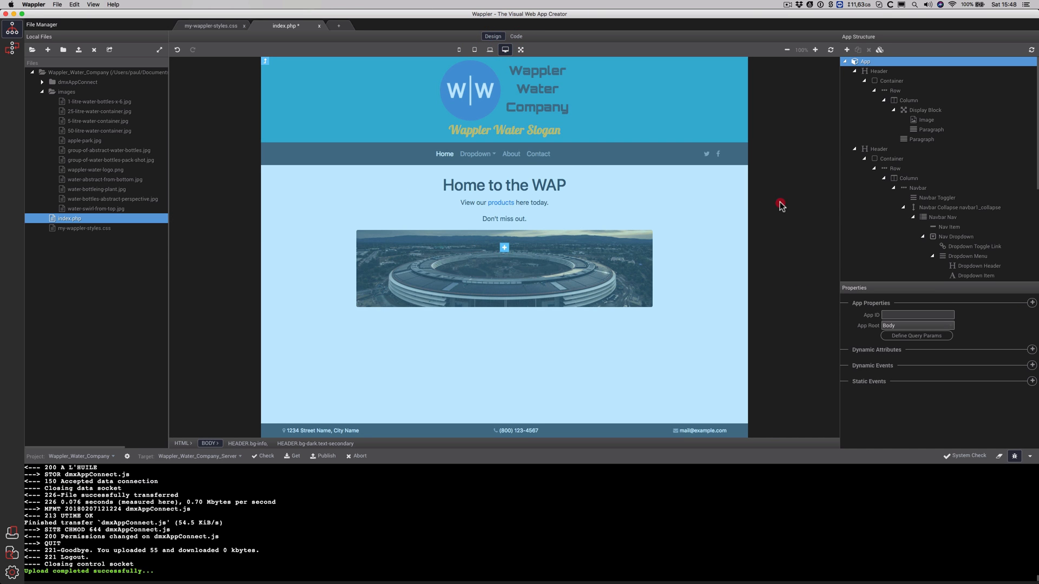
pyautogui.click(598, 162)
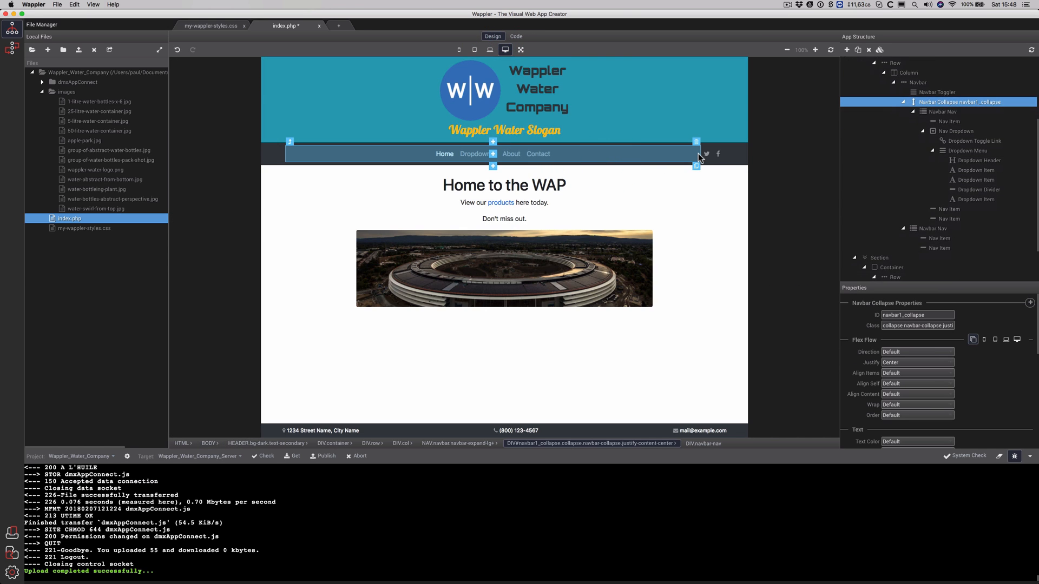
pyautogui.click(736, 158)
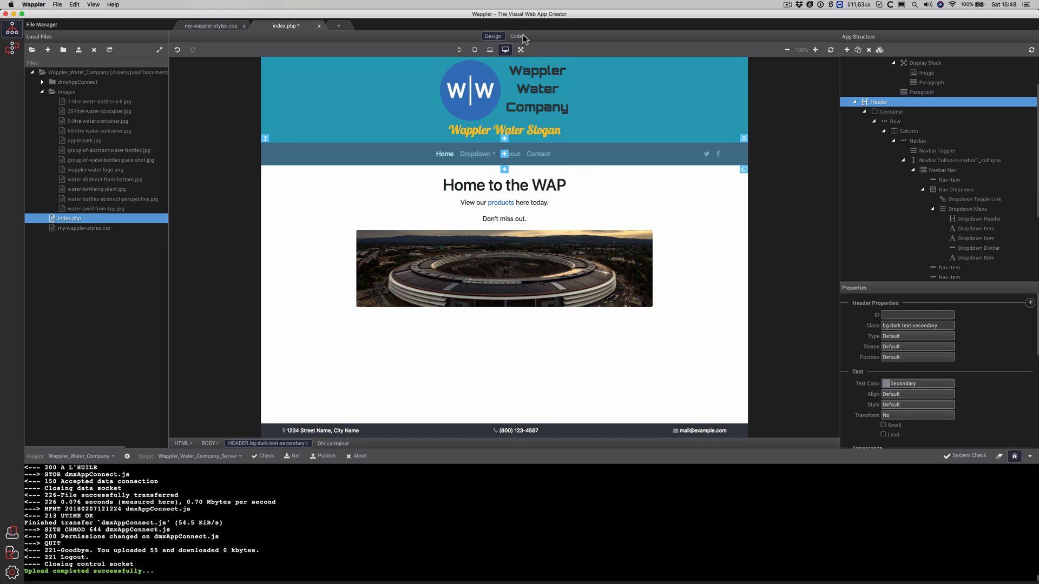
# Show the canvas at full width and insert a Slide component, checking the resulting code
pyautogui.click(521, 49)
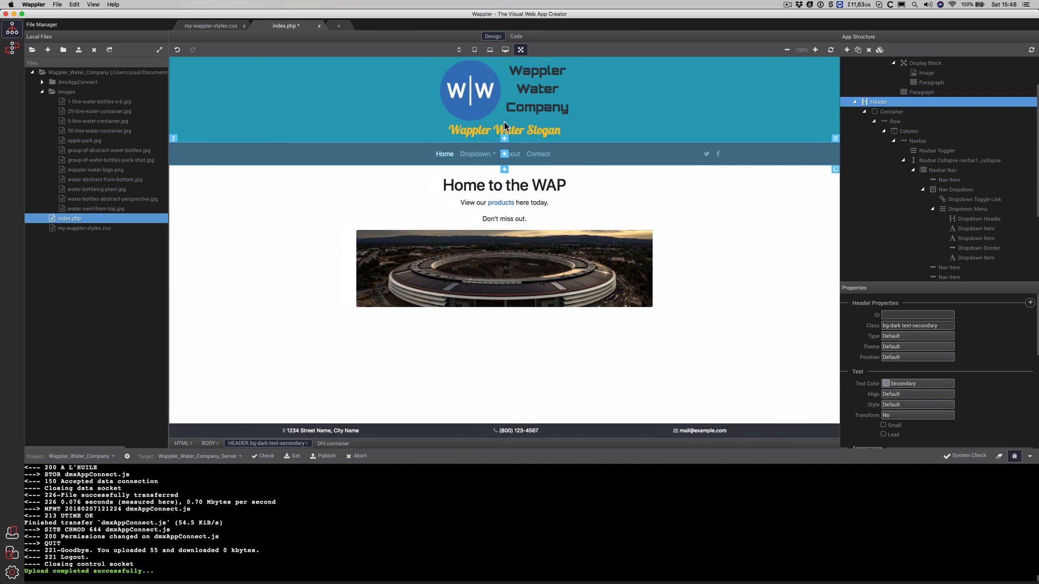
pyautogui.click(504, 170)
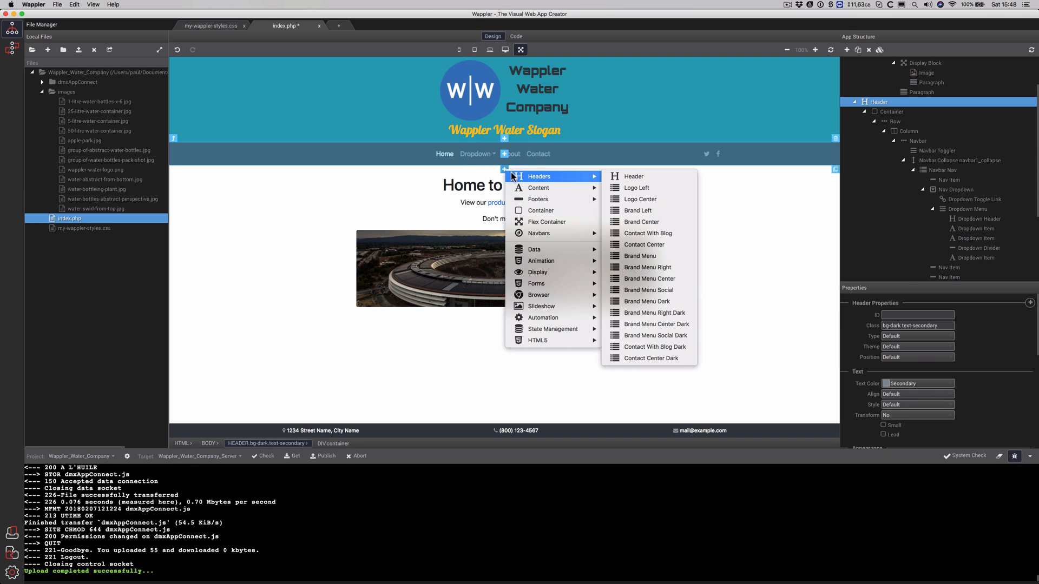
pyautogui.moveTo(555, 252)
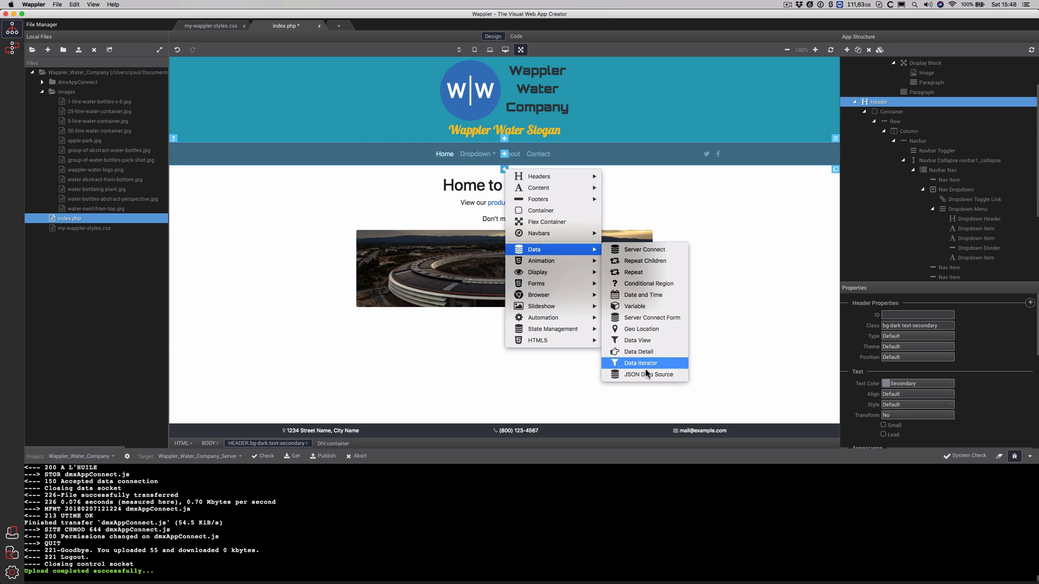
pyautogui.click(560, 306)
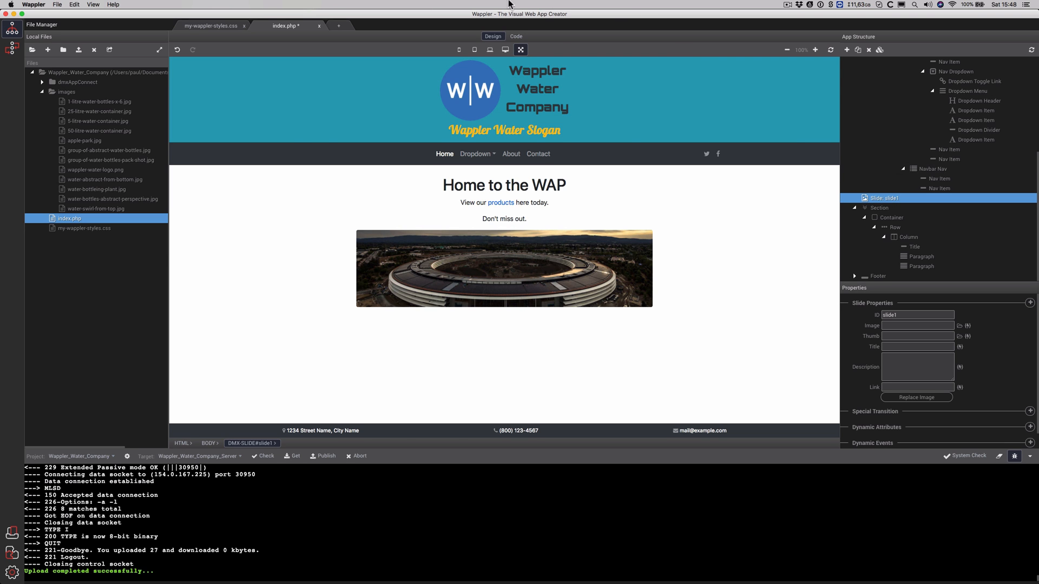
pyautogui.click(516, 36)
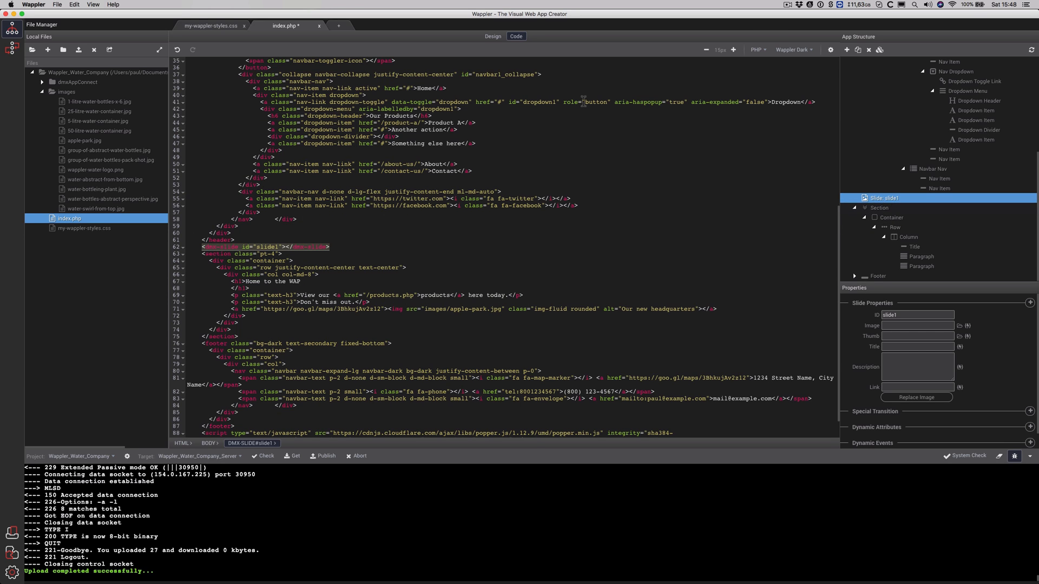
pyautogui.click(493, 36)
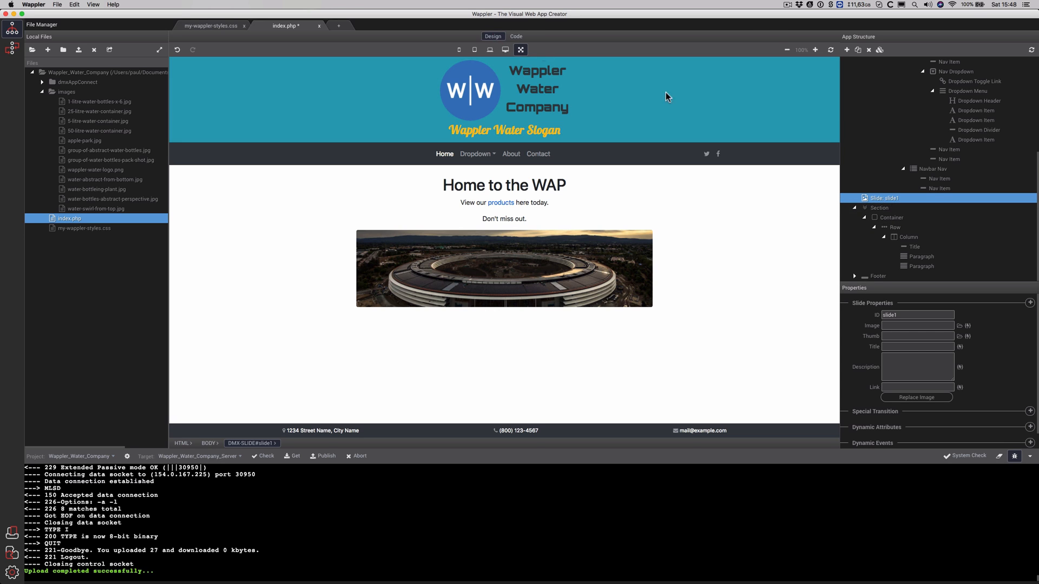
# Delete the stray slide1 element and switch to the Server Connect panel
pyautogui.click(889, 202)
pyautogui.rightClick(889, 200)
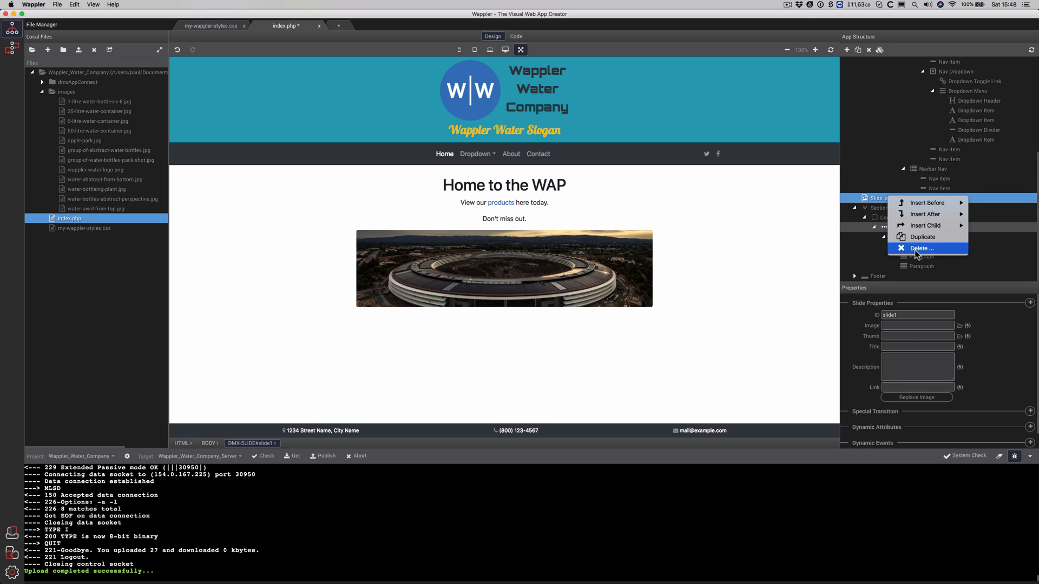
pyautogui.click(915, 249)
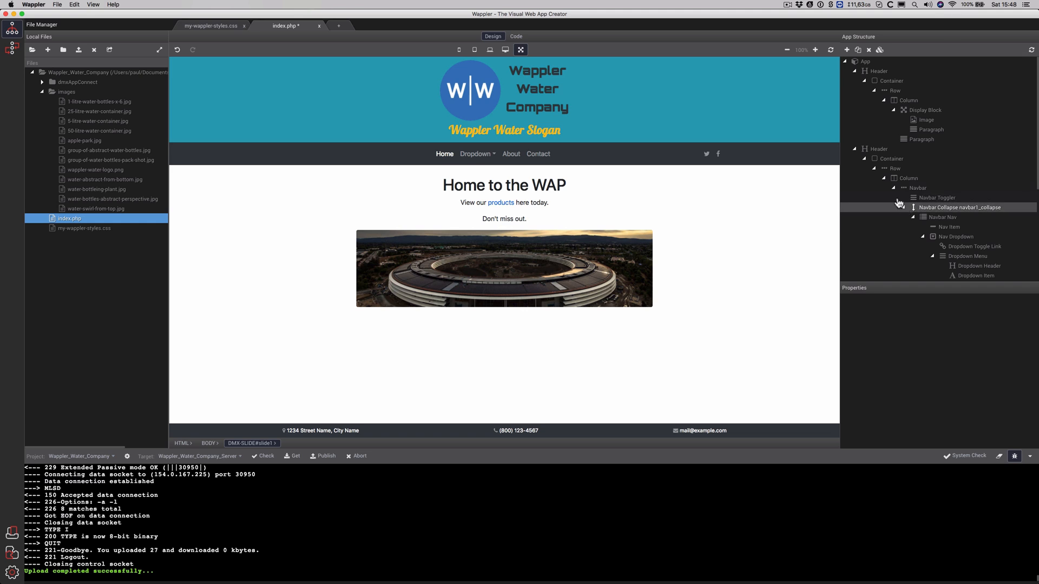
pyautogui.click(894, 189)
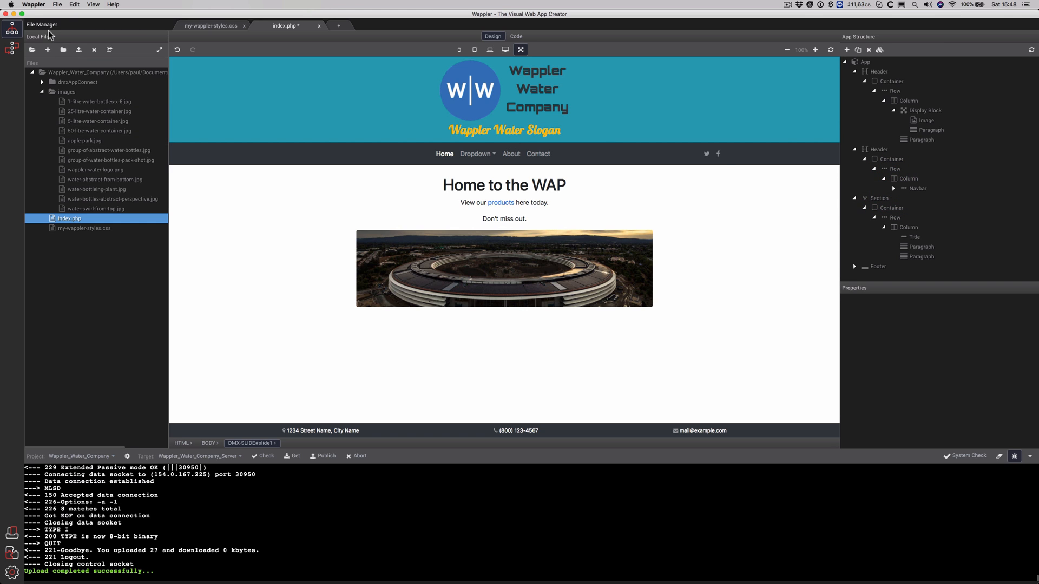
pyautogui.click(12, 48)
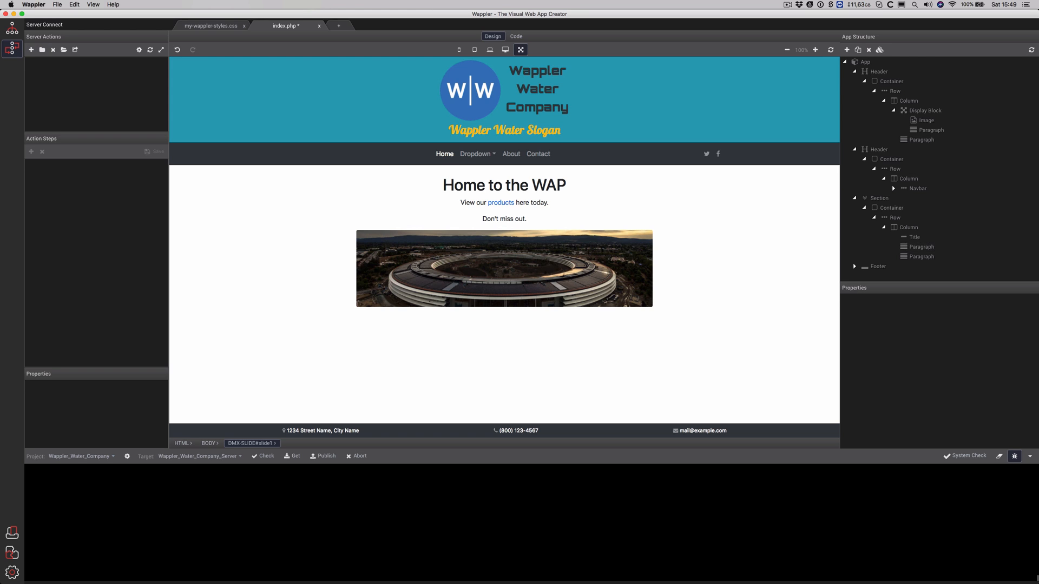
# Insert a Slideshow component, slideshow1, directly after the navbar header
pyautogui.click(819, 158)
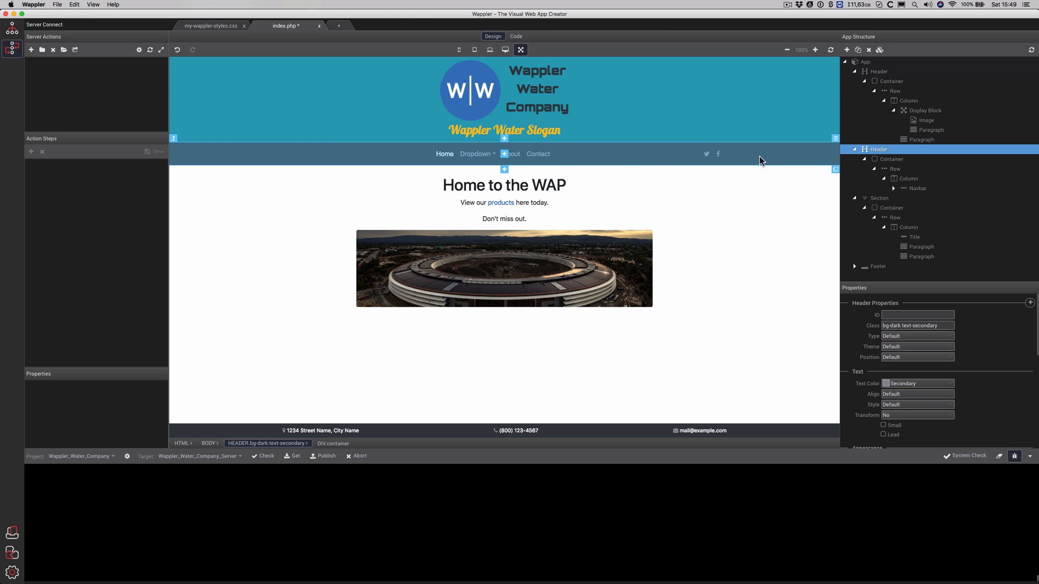
pyautogui.click(505, 171)
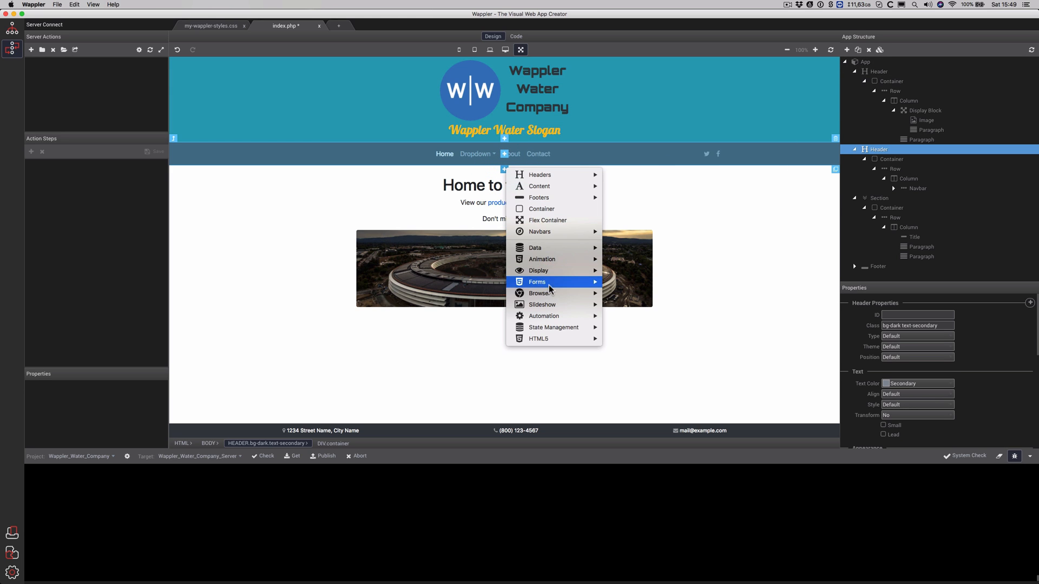
pyautogui.moveTo(557, 260)
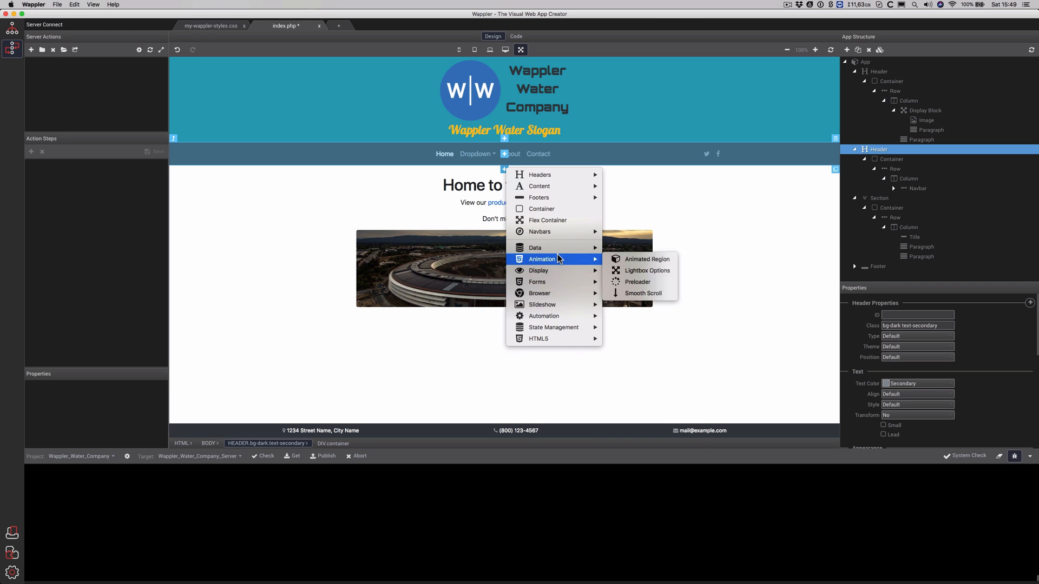
pyautogui.moveTo(557, 294)
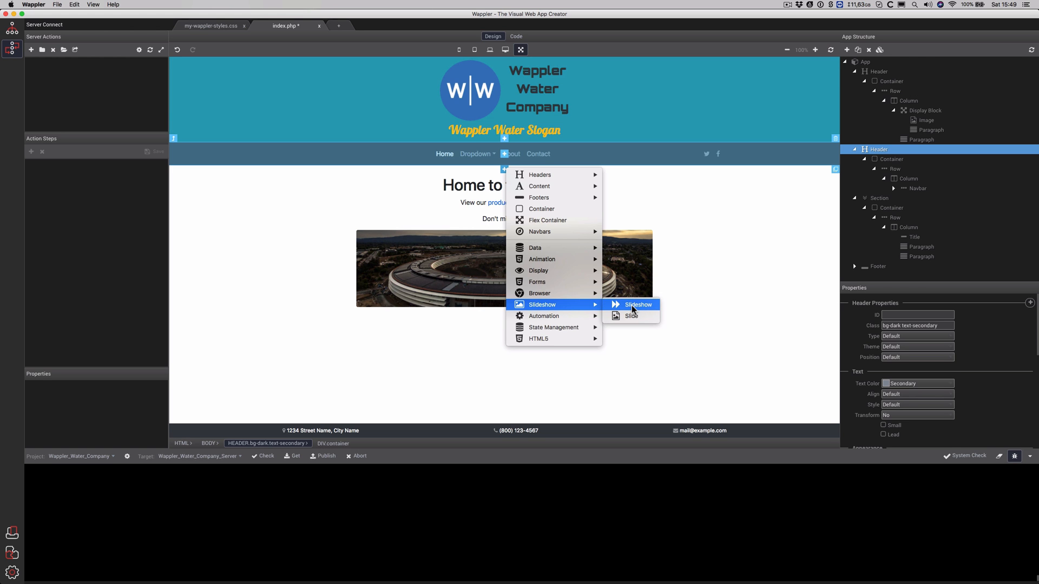
pyautogui.click(633, 306)
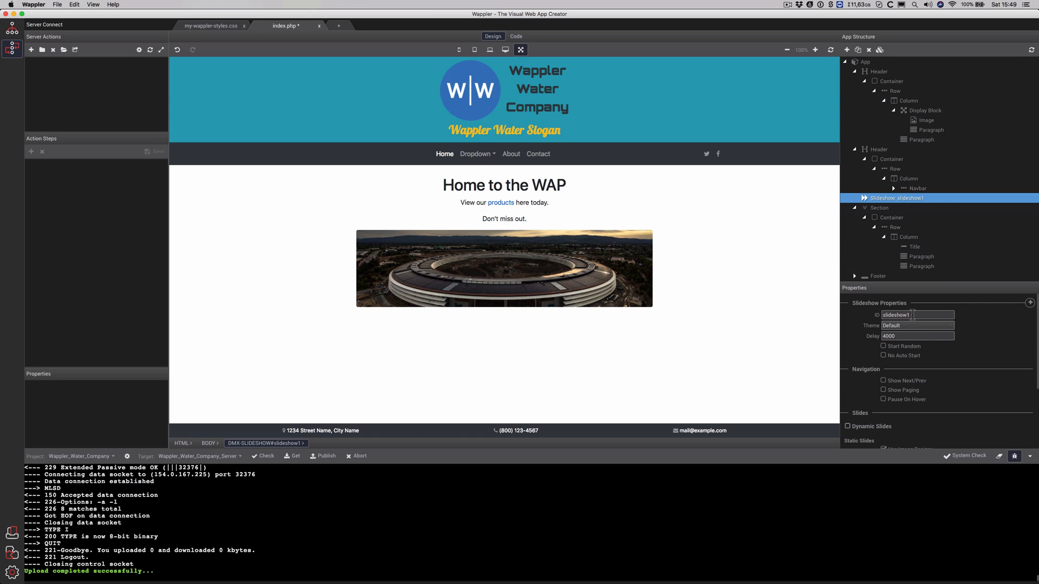
# Review slideshow1's properties and image-folder chooser, then delete slideshow1 from the page
pyautogui.click(912, 314)
pyautogui.scroll(-3, 941, 401)
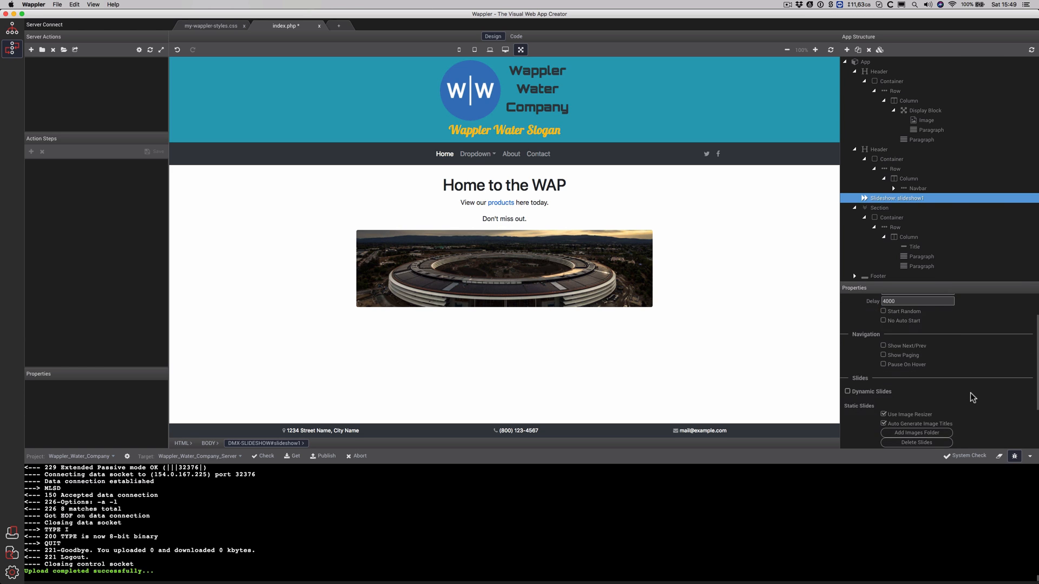
pyautogui.scroll(-1, 972, 397)
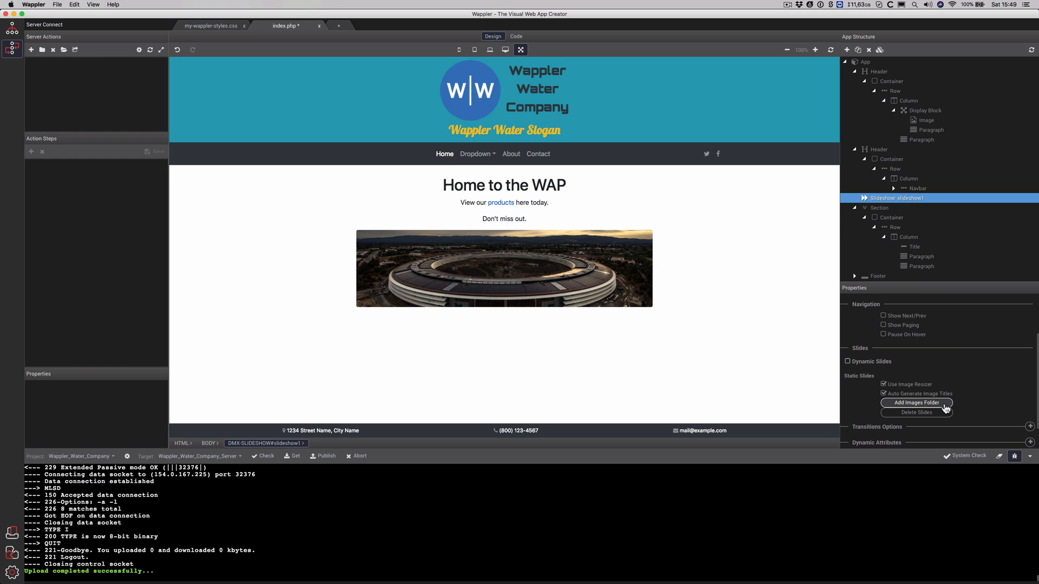
pyautogui.click(944, 405)
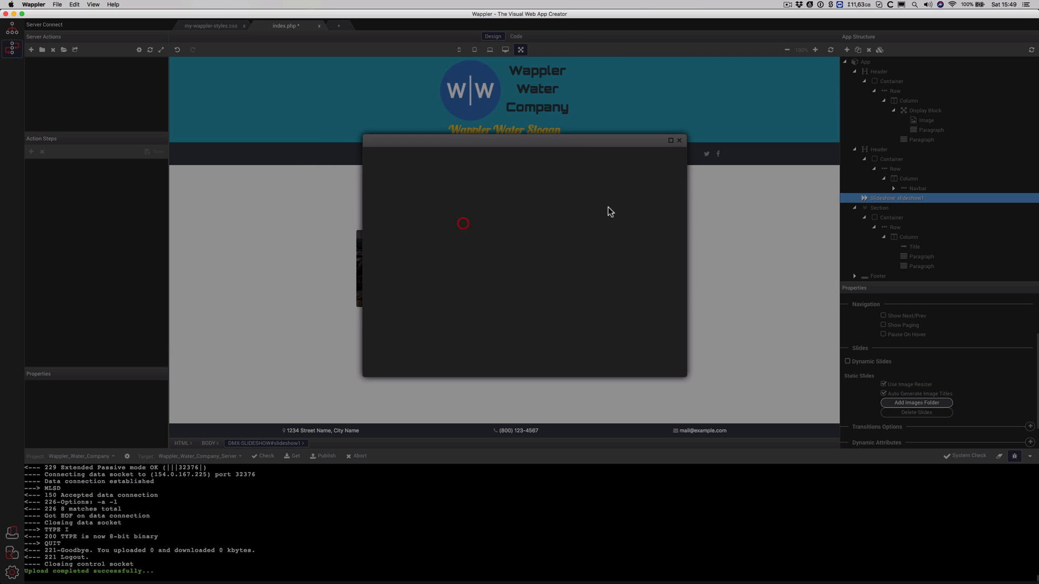
pyautogui.click(679, 142)
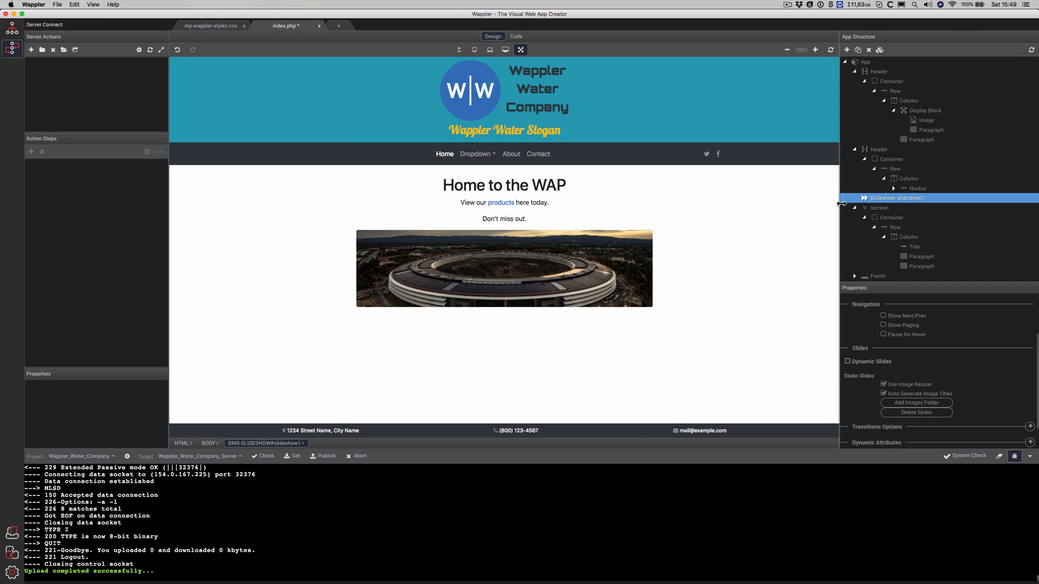
pyautogui.rightClick(869, 199)
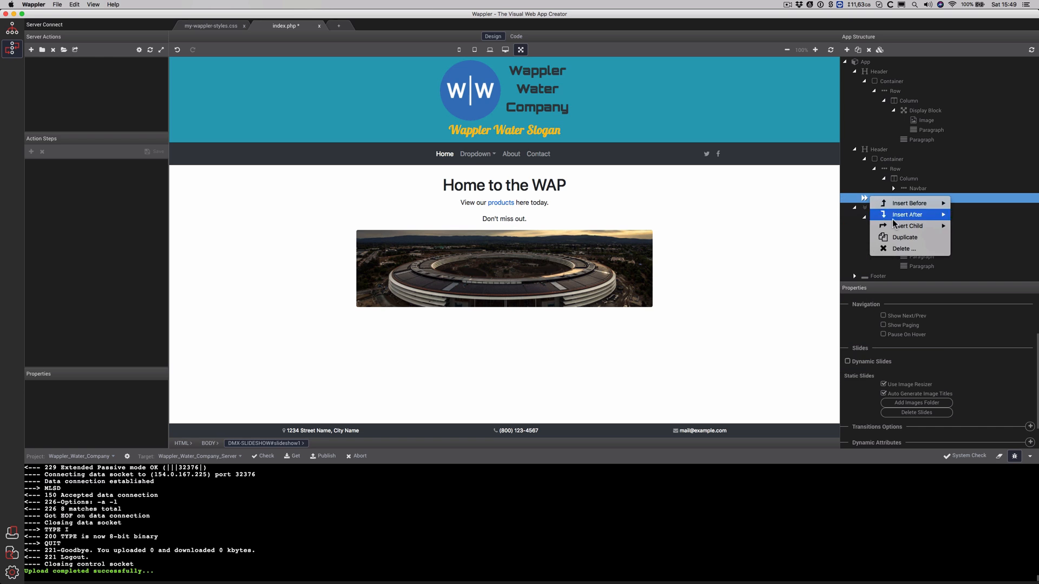
pyautogui.click(901, 250)
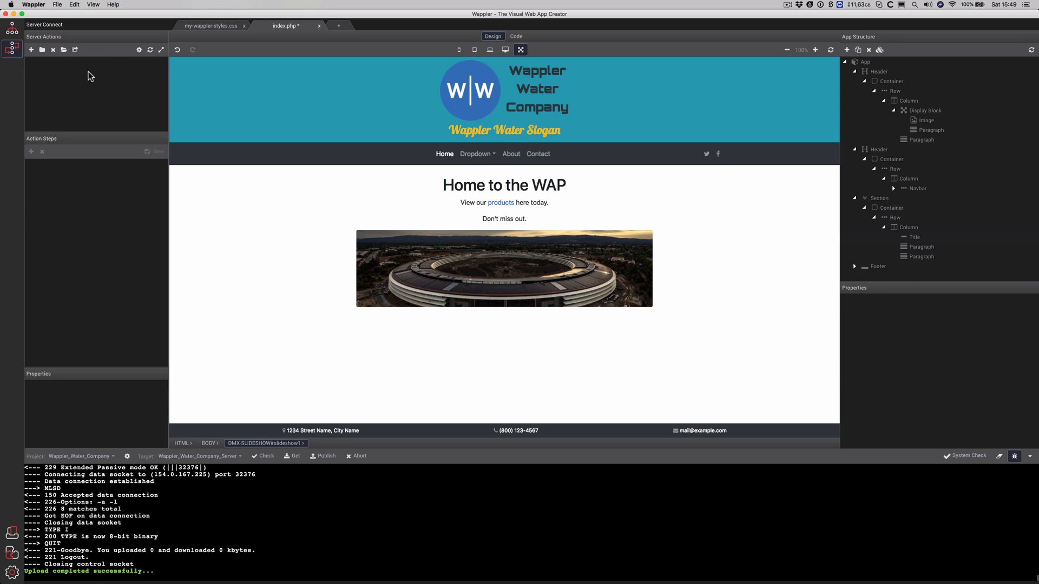
# Create a Design Elements folder holding a new Get-Home-Slideshow-Images server action
pyautogui.click(42, 49)
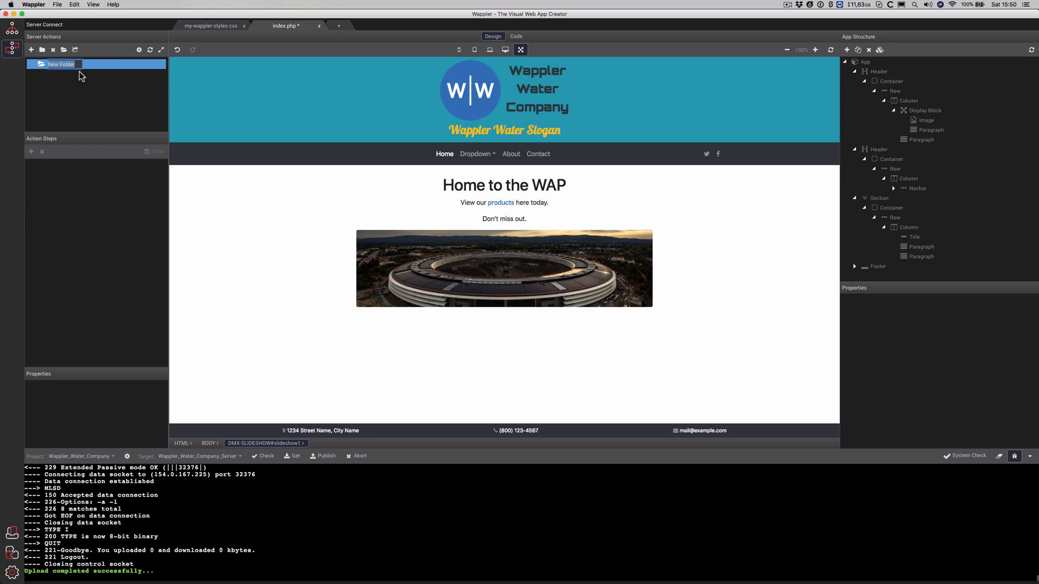
pyautogui.write('Design Elements')
pyautogui.press('Return')
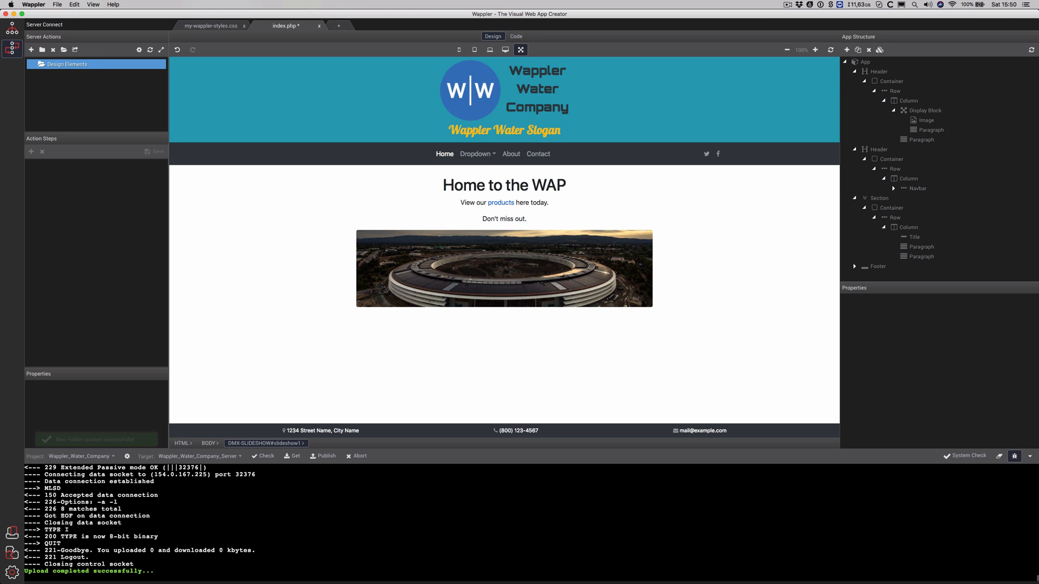
pyautogui.click(31, 49)
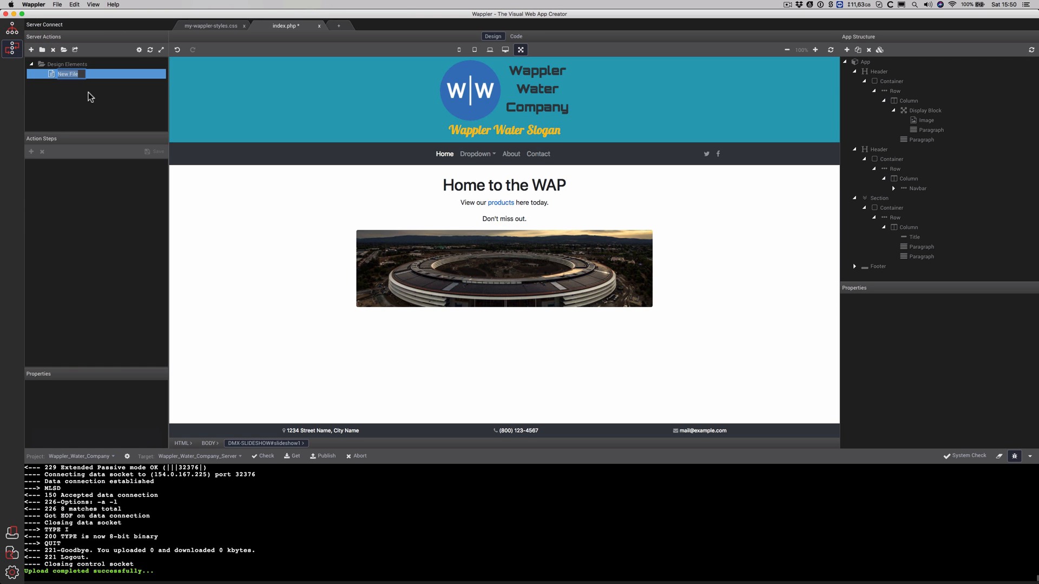
pyautogui.write('Get-Ho')
pyautogui.write('me-Slideshow-Images')
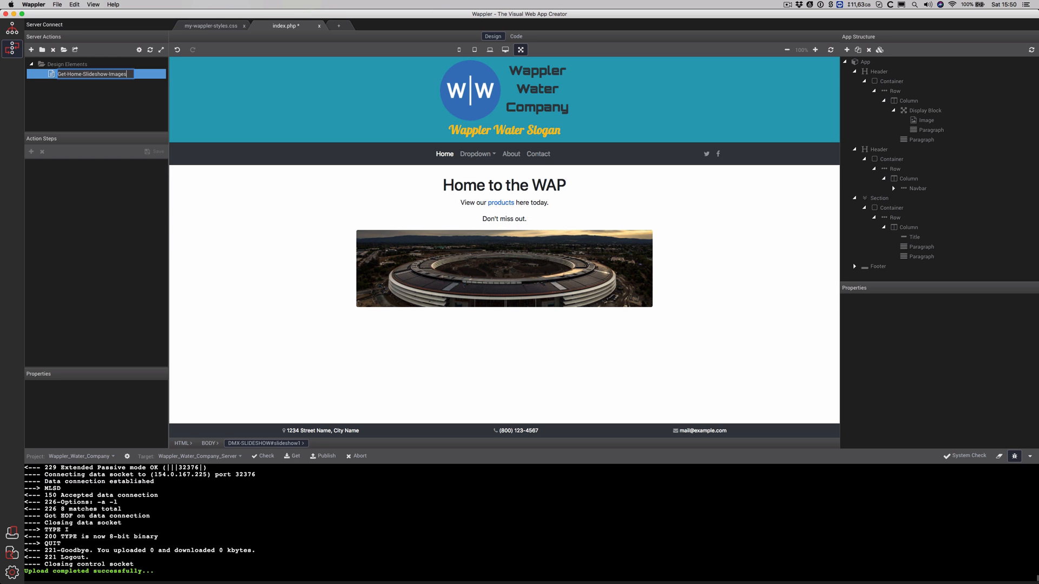
pyautogui.press('Return')
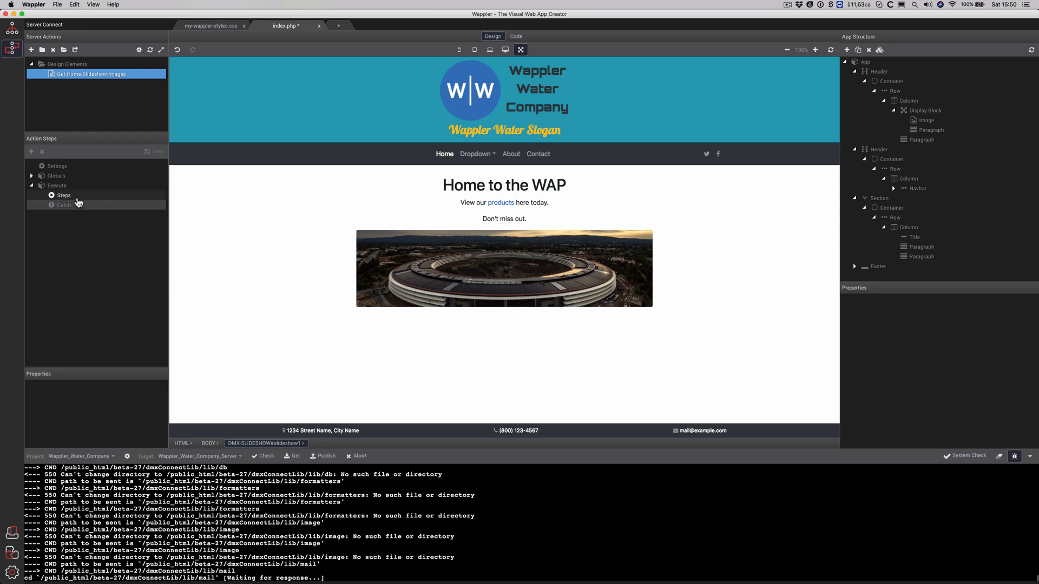
# Add a Database Connection step to the action and rename it con_wappler_water
pyautogui.click(72, 198)
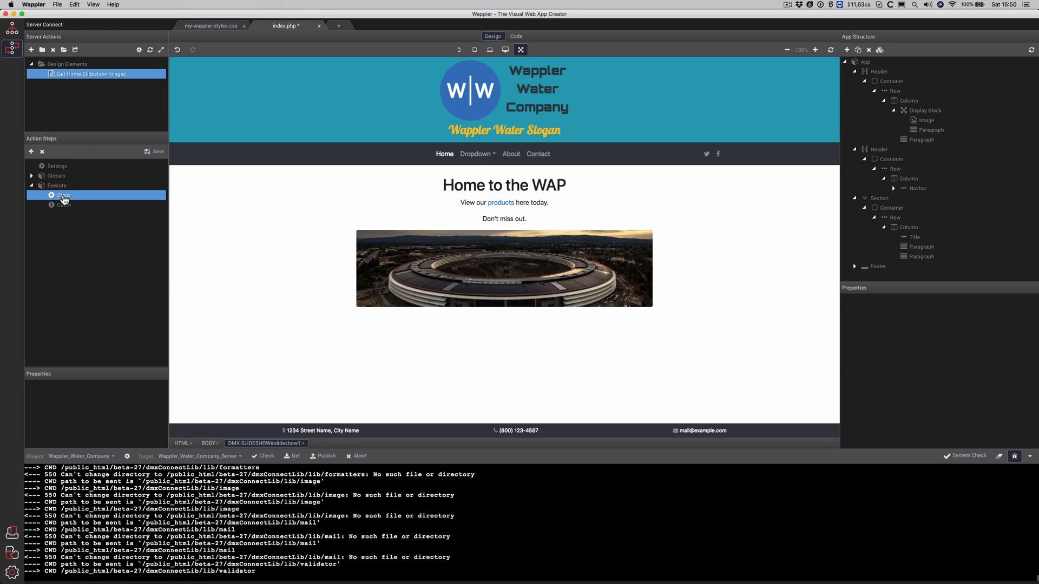
pyautogui.rightClick(63, 198)
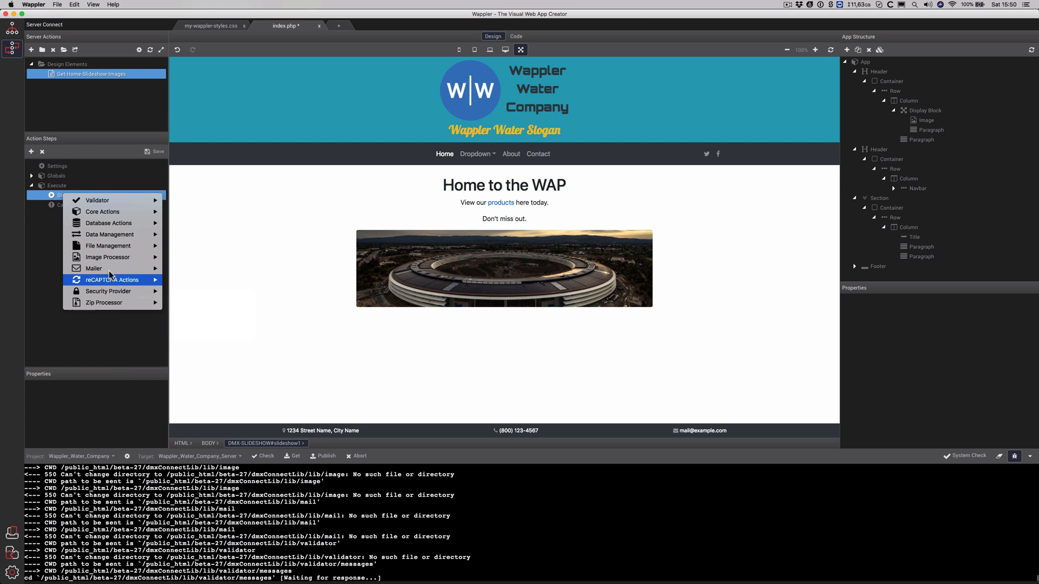
pyautogui.moveTo(120, 225)
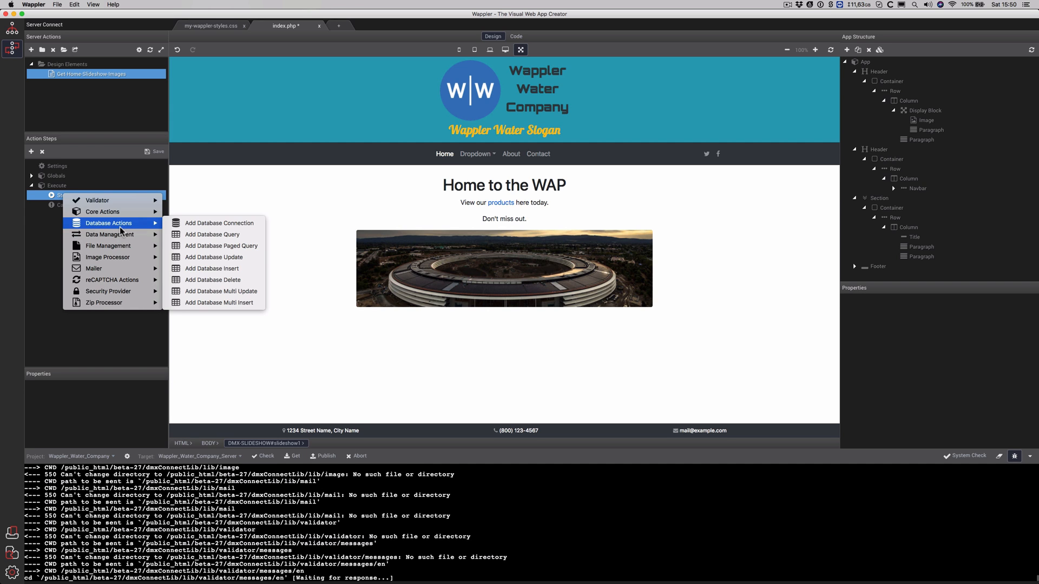
pyautogui.click(242, 224)
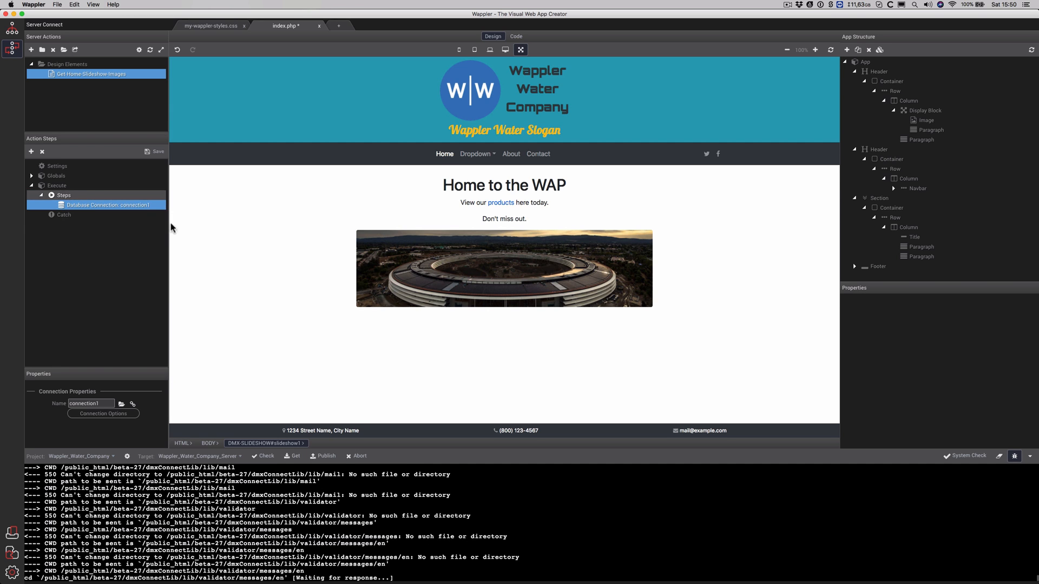
pyautogui.click(105, 404)
pyautogui.press('BackSpace')
pyautogui.press('BackSpace')
pyautogui.press('BackSpace')
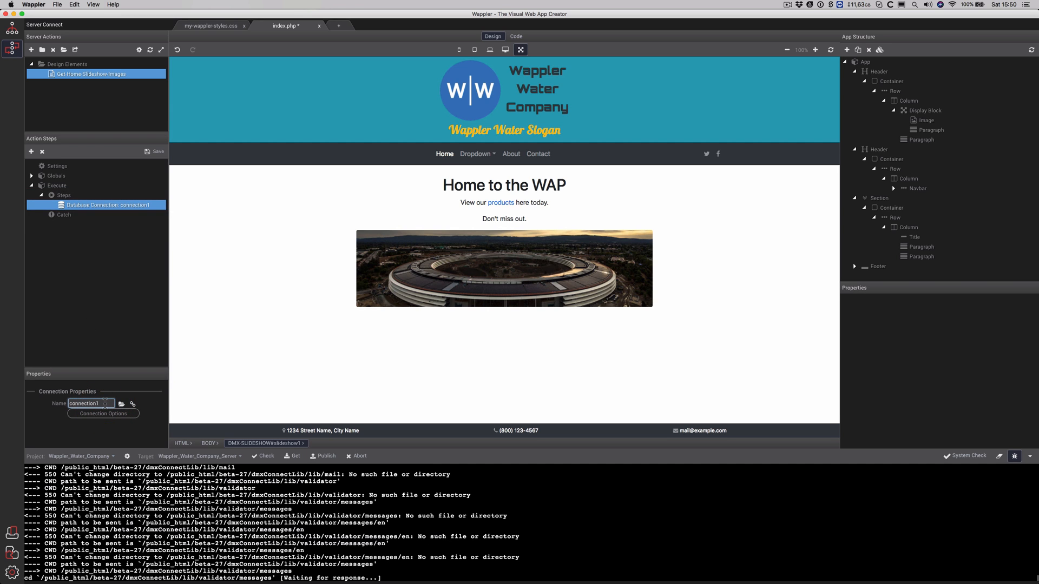
pyautogui.press('BackSpace')
pyautogui.press('BackSpace')
pyautogui.press('BackSpace')
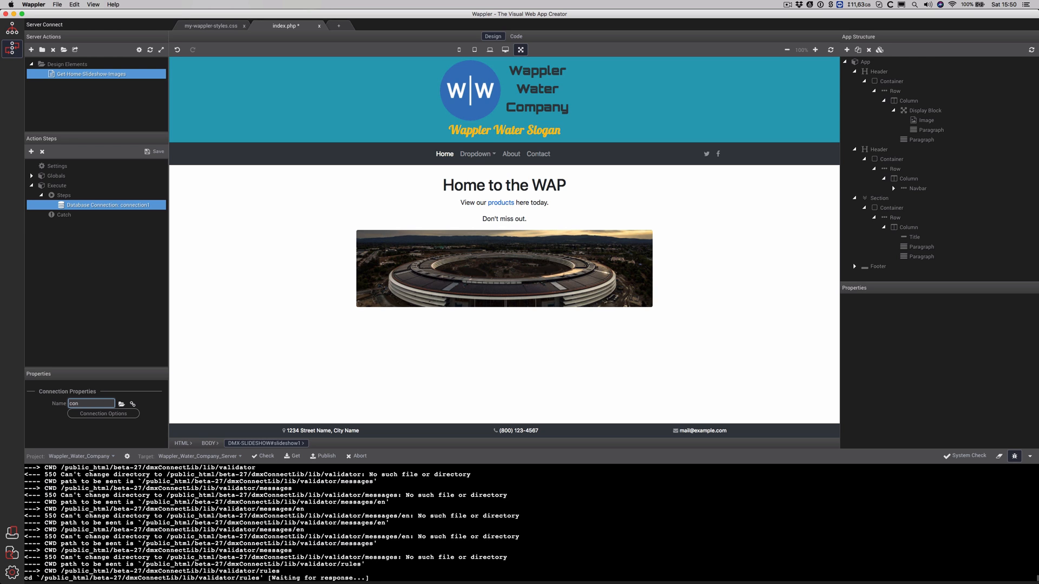
pyautogui.write('_w')
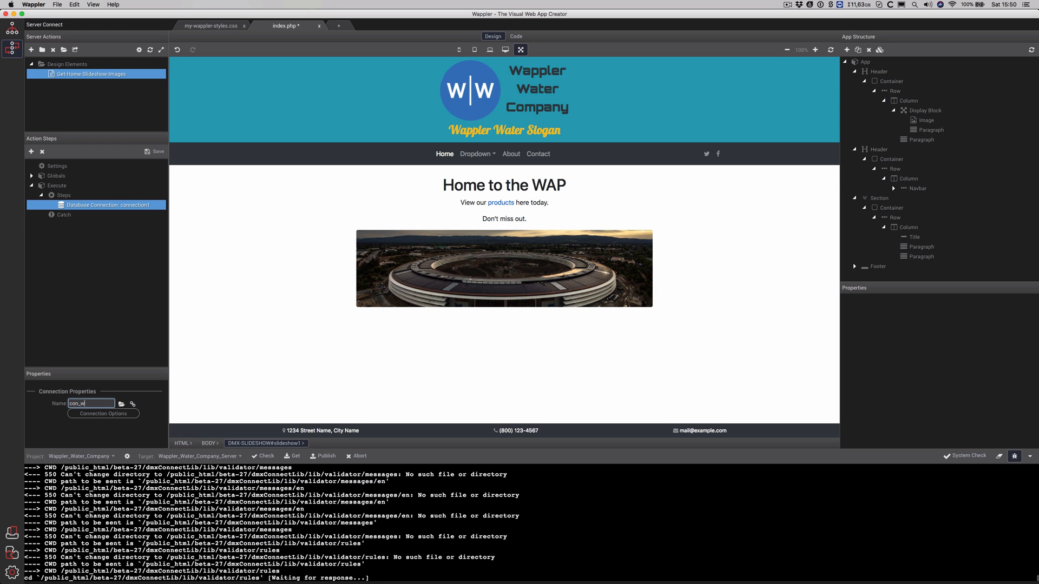
pyautogui.write('appler_wa')
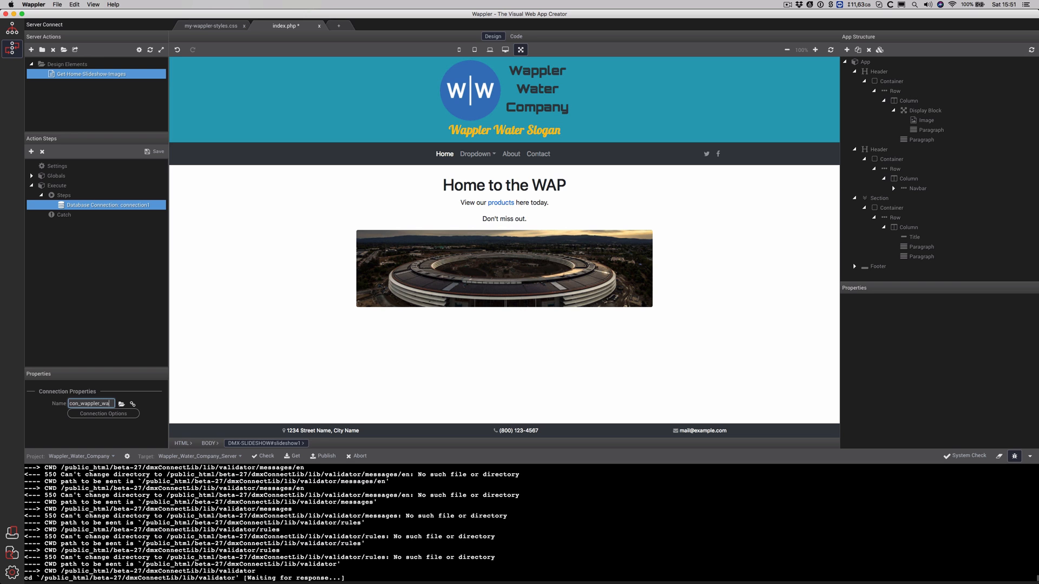
pyautogui.write('ter')
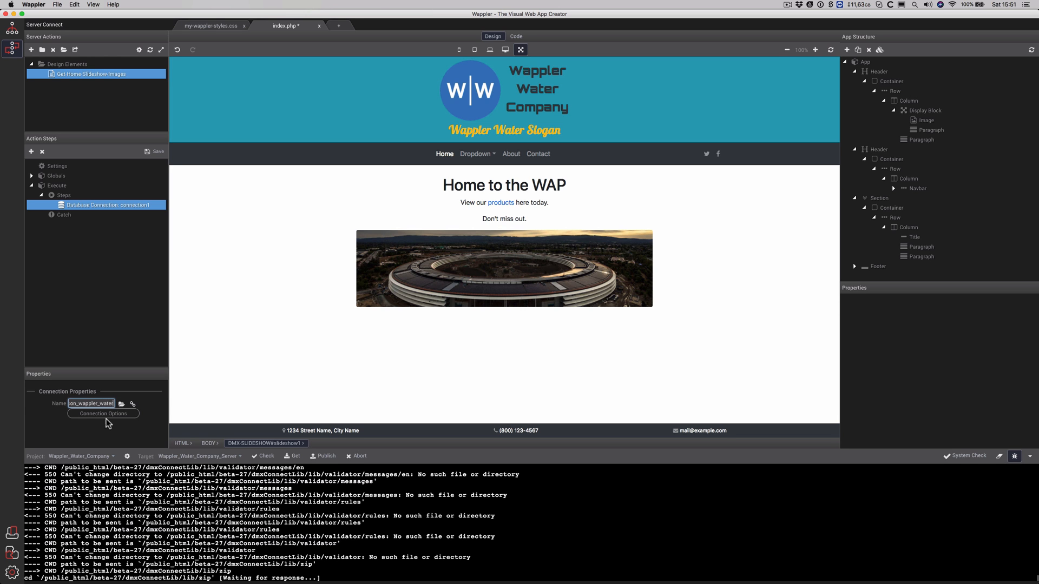
pyautogui.click(104, 414)
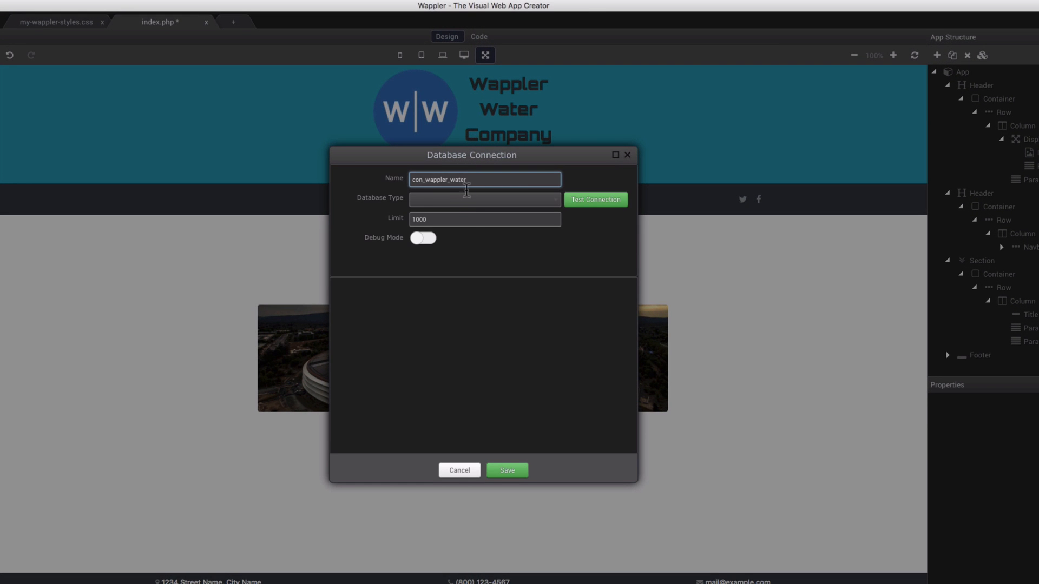
# Set the connection to MySQL on server localhost, port 3306
pyautogui.click(552, 199)
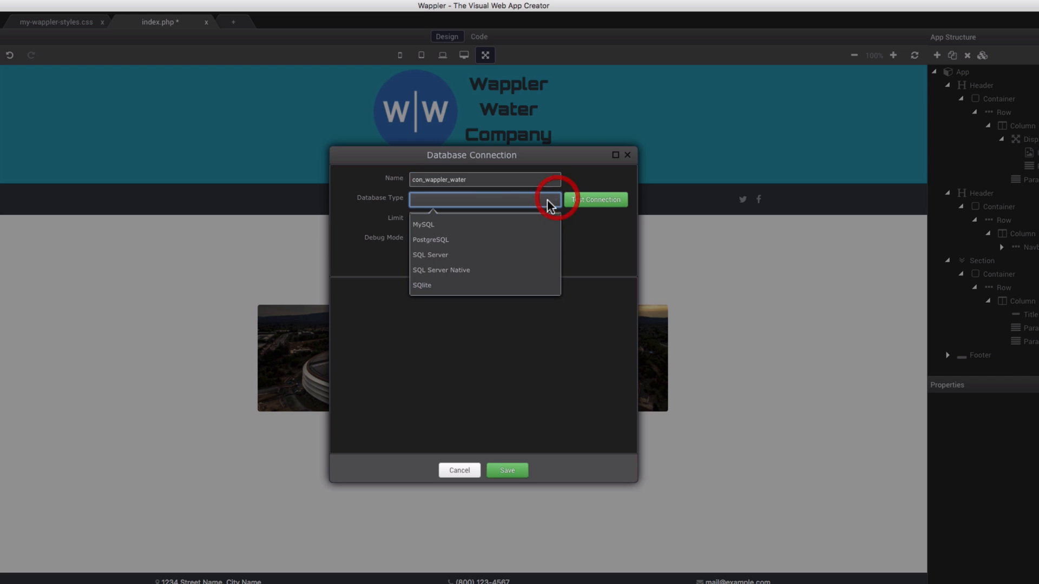
pyautogui.click(479, 226)
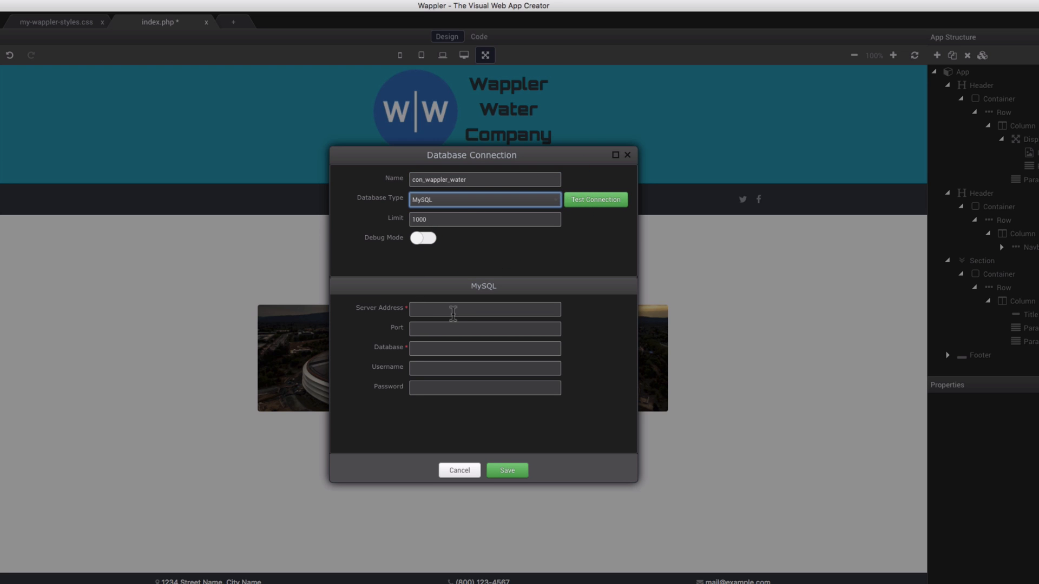
pyautogui.click(453, 309)
pyautogui.write('3306')
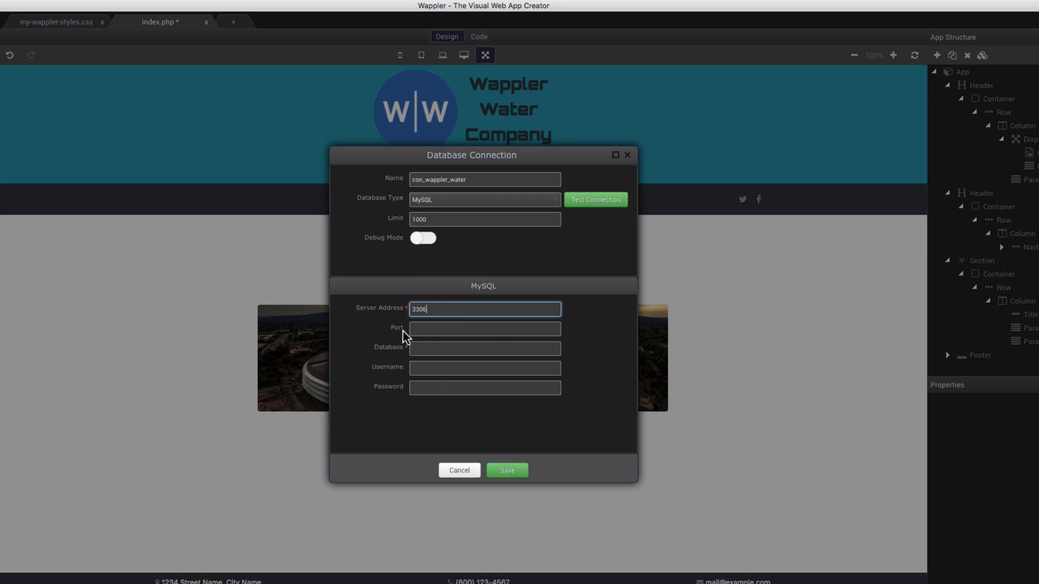
pyautogui.moveTo(430, 309); pyautogui.dragTo(388, 309)
pyautogui.write('localhost')
pyautogui.click(433, 327)
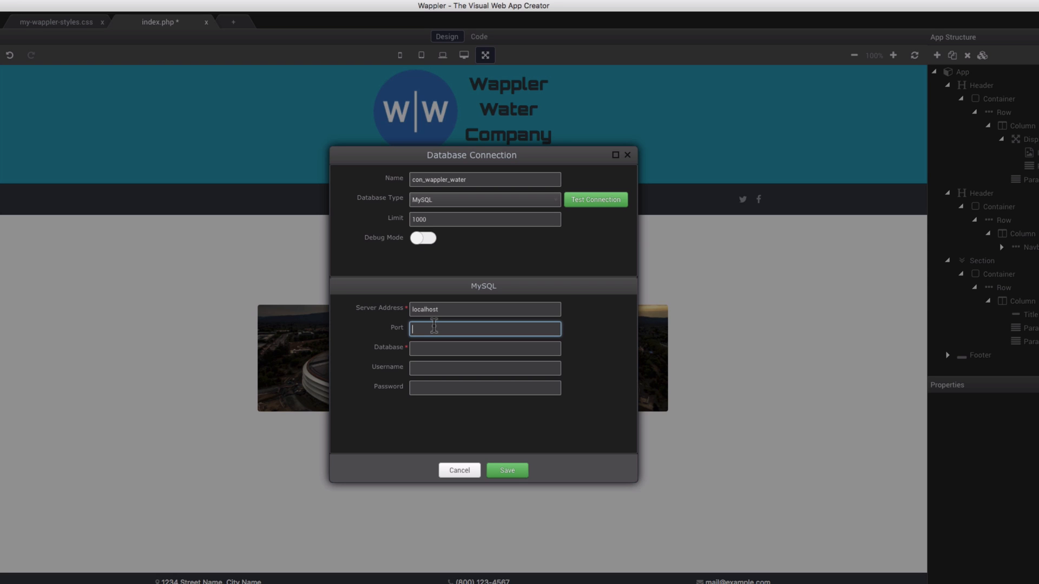
pyautogui.write('3306')
pyautogui.click(453, 348)
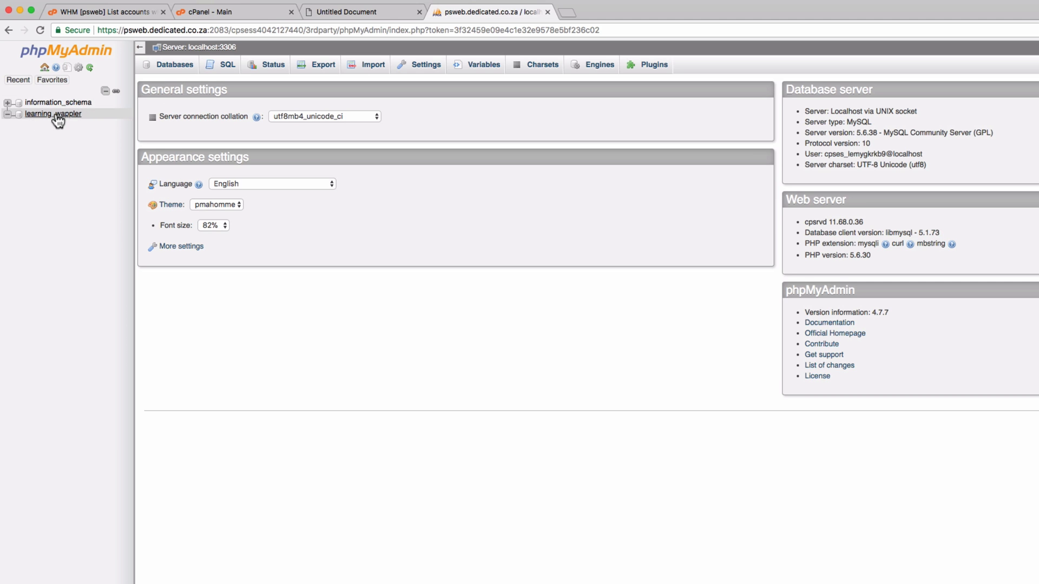
# Open cPanel's MySQL Databases page and select the learning_wappler database and privileged user names
pyautogui.click(219, 12)
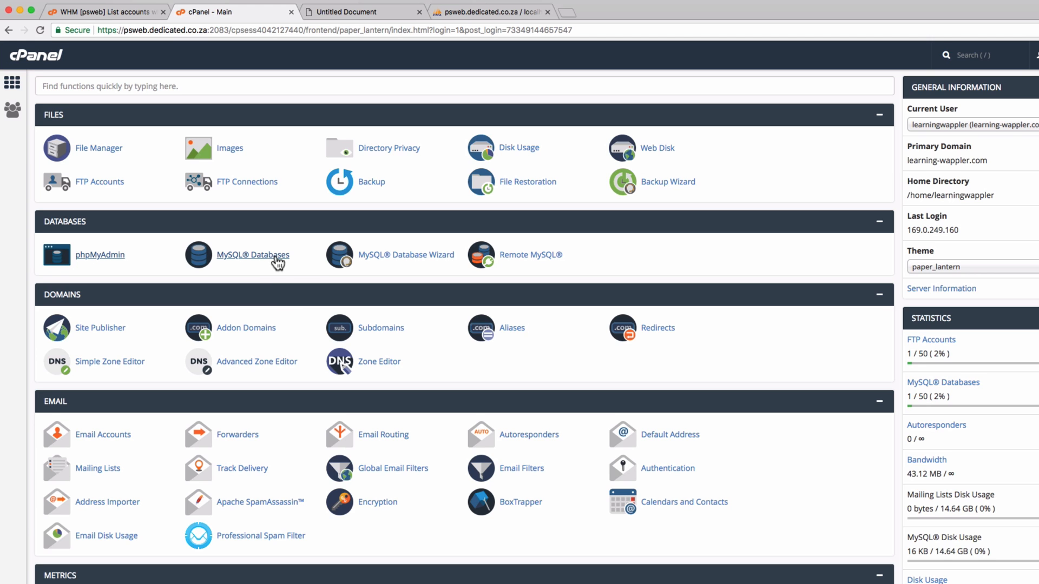
pyautogui.keyDown('super'); pyautogui.click(274, 259); pyautogui.keyUp('super')
pyautogui.click(340, 12)
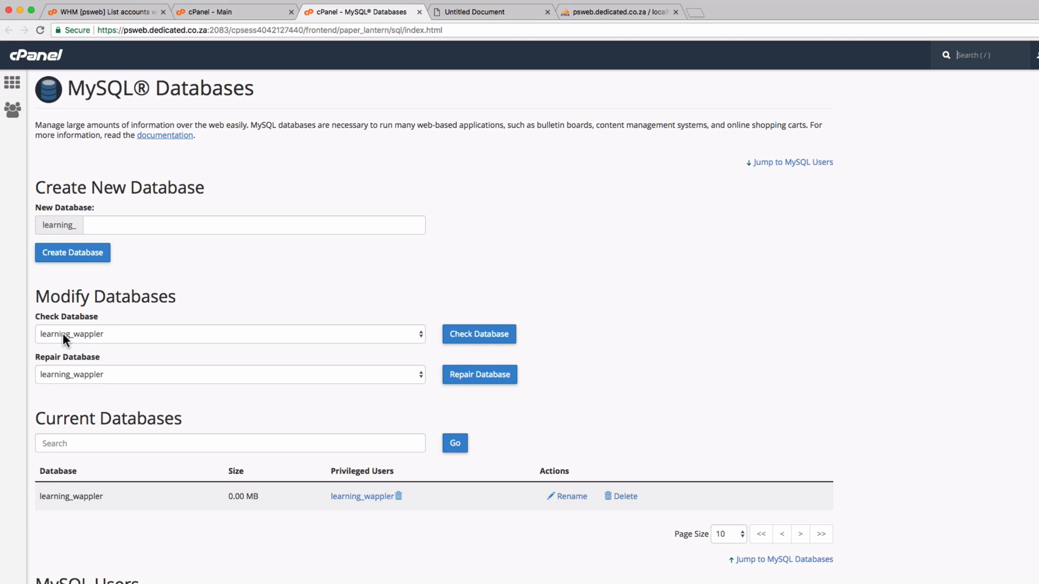
pyautogui.moveTo(42, 496); pyautogui.dragTo(104, 495)
pyautogui.moveTo(328, 496); pyautogui.dragTo(396, 495)
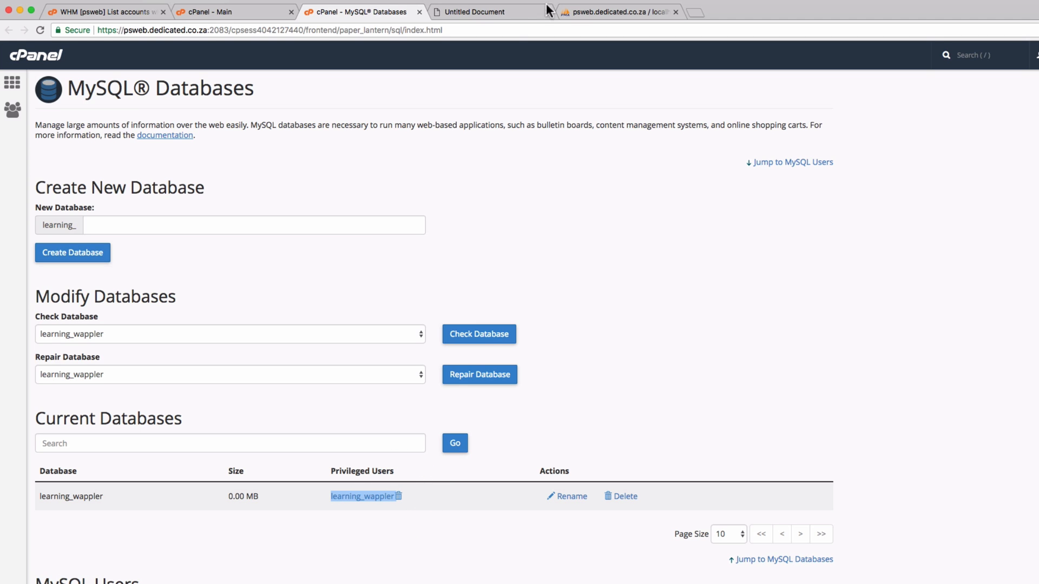
# Enter learning_wappler as the database name and username, then move to the password field
pyautogui.press('super+Tab')
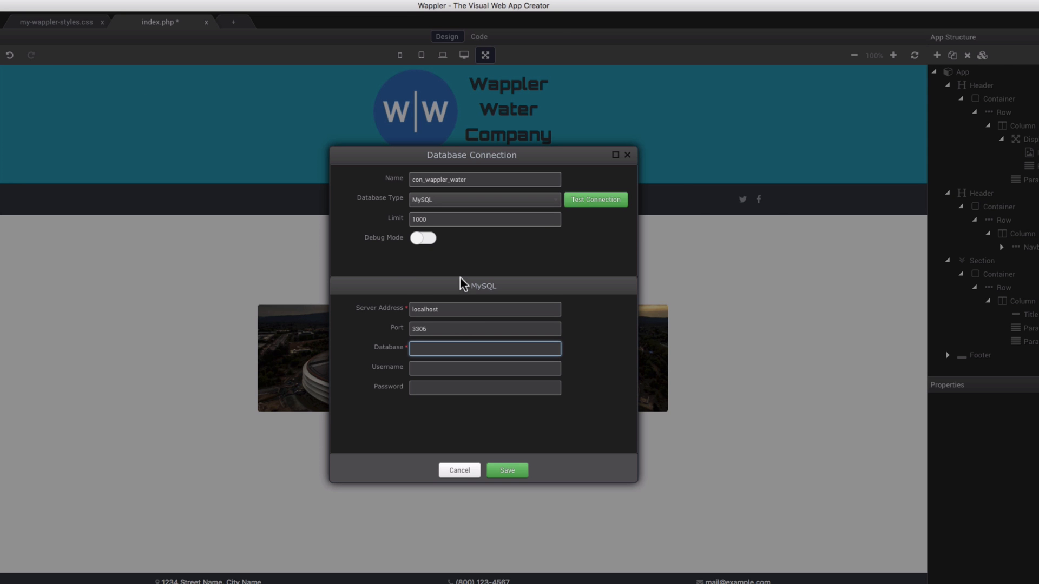
pyautogui.click(434, 349)
pyautogui.write('learning_')
pyautogui.press('super+Tab')
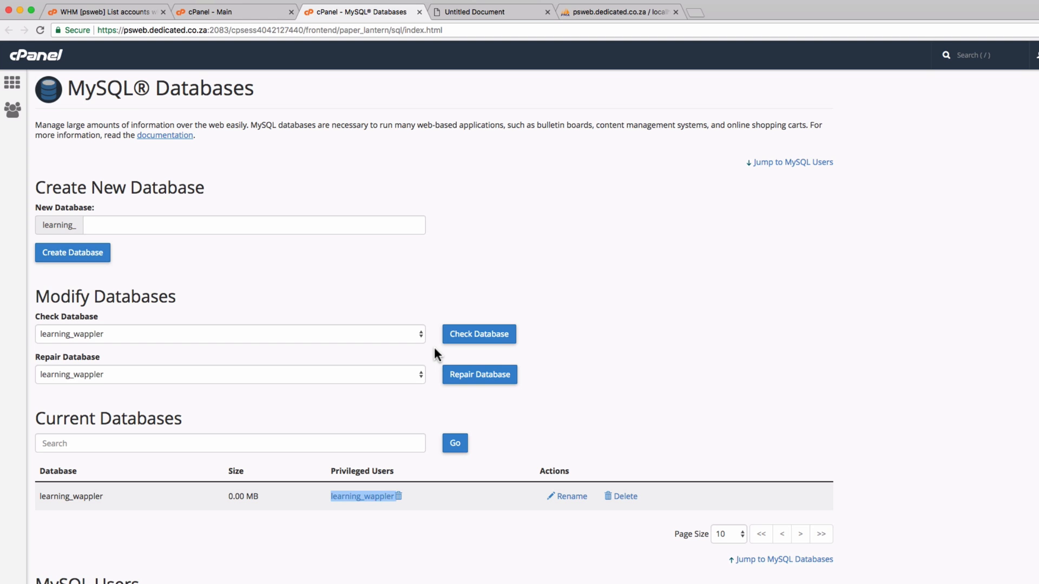
pyautogui.press('super+Tab')
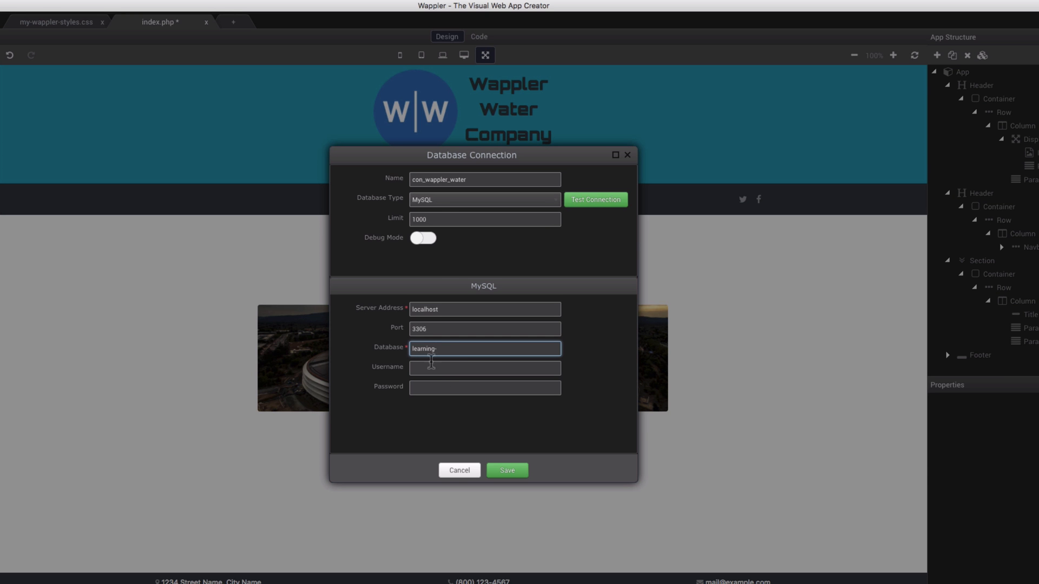
pyautogui.click(444, 350)
pyautogui.write('wappler')
pyautogui.press('Tab')
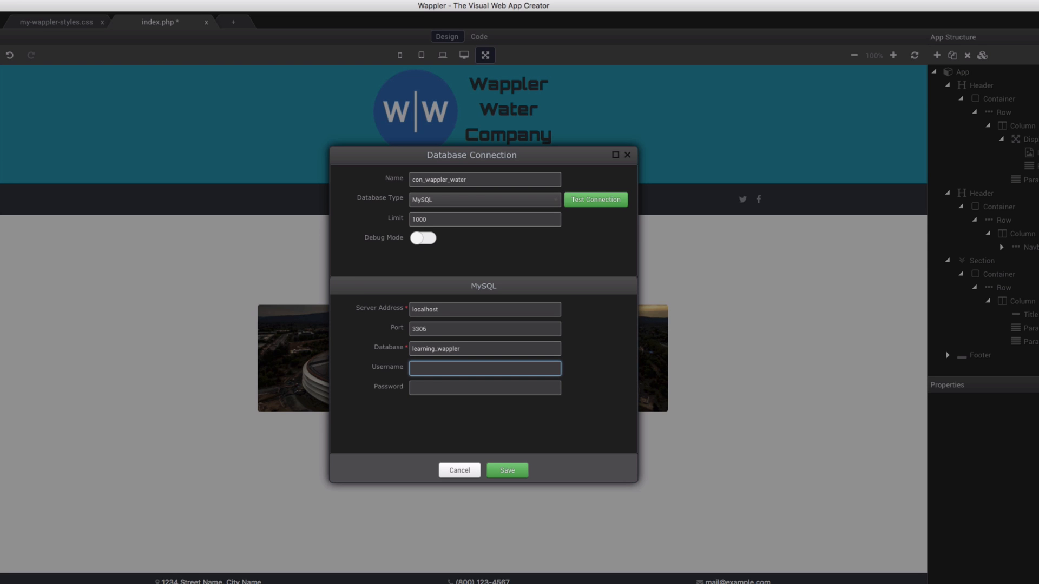
pyautogui.write('learning_wappler')
pyautogui.press('Tab')
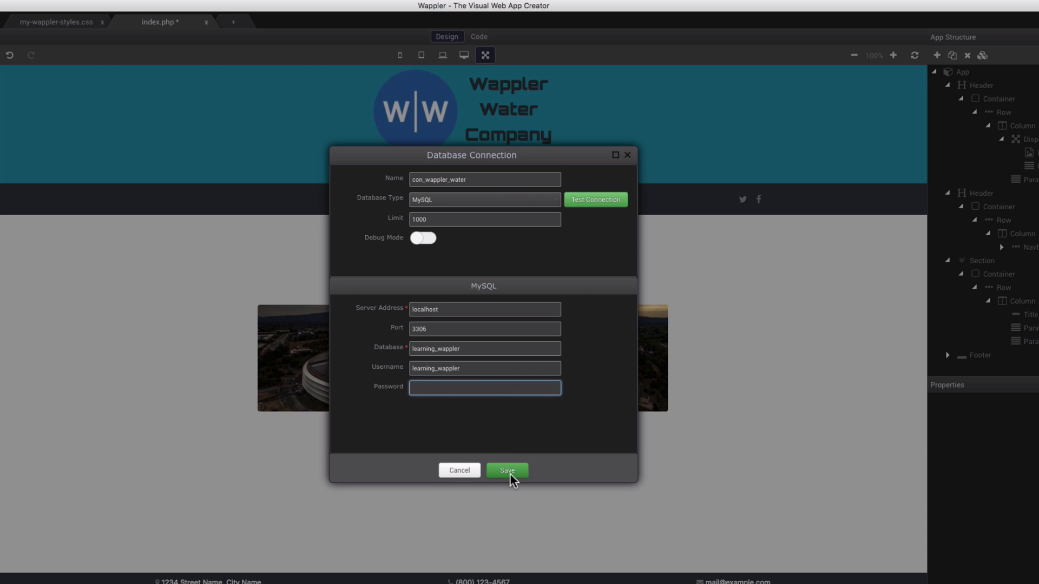
# Test the connection successfully and save con_wappler_water
pyautogui.click(597, 200)
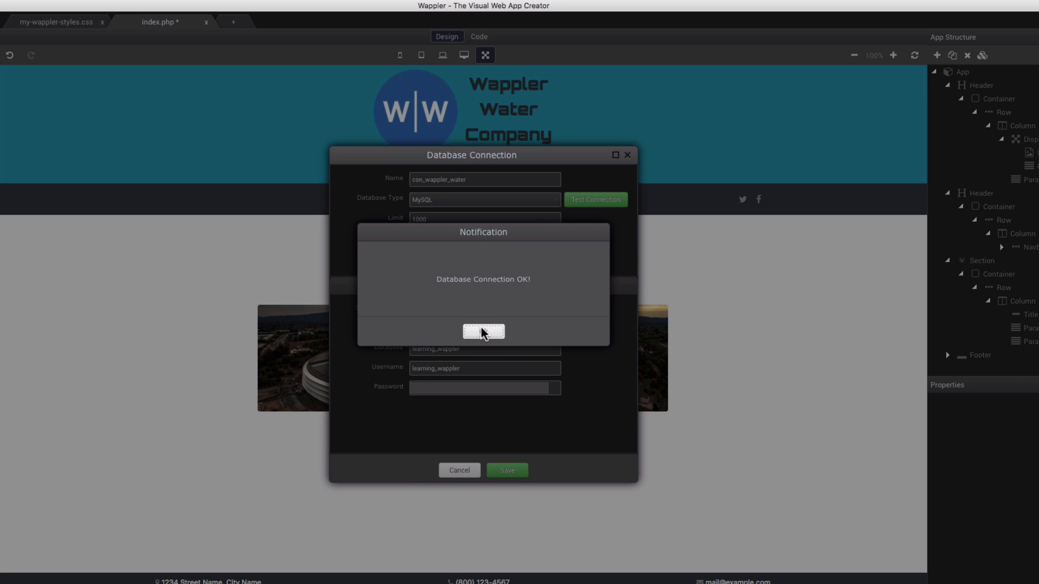
pyautogui.click(482, 327)
pyautogui.click(506, 472)
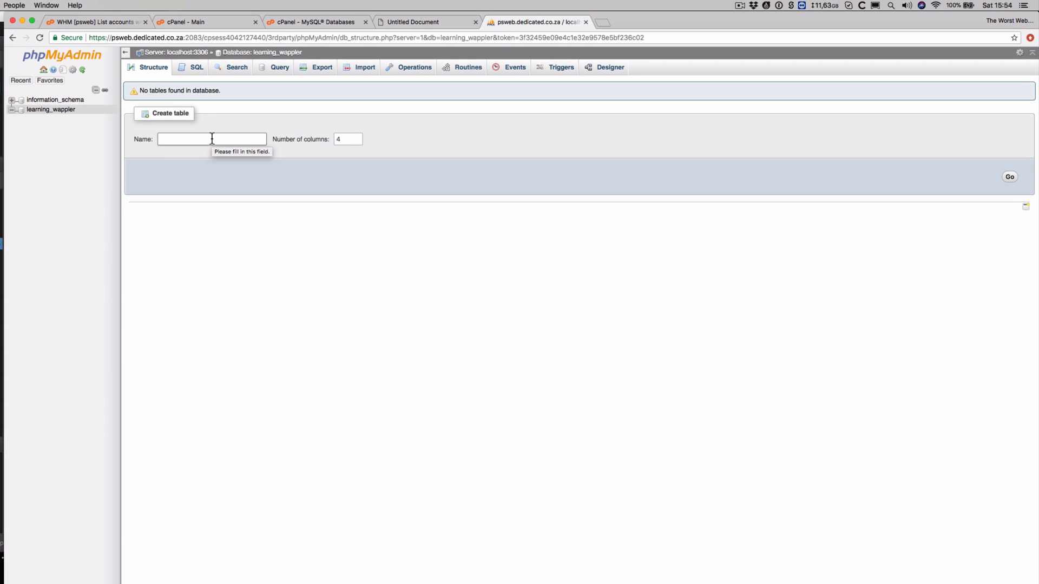
# Name the new table wappler_slideshow_table and set it to 6 columns
pyautogui.click(211, 139)
pyautogui.write('wappler_')
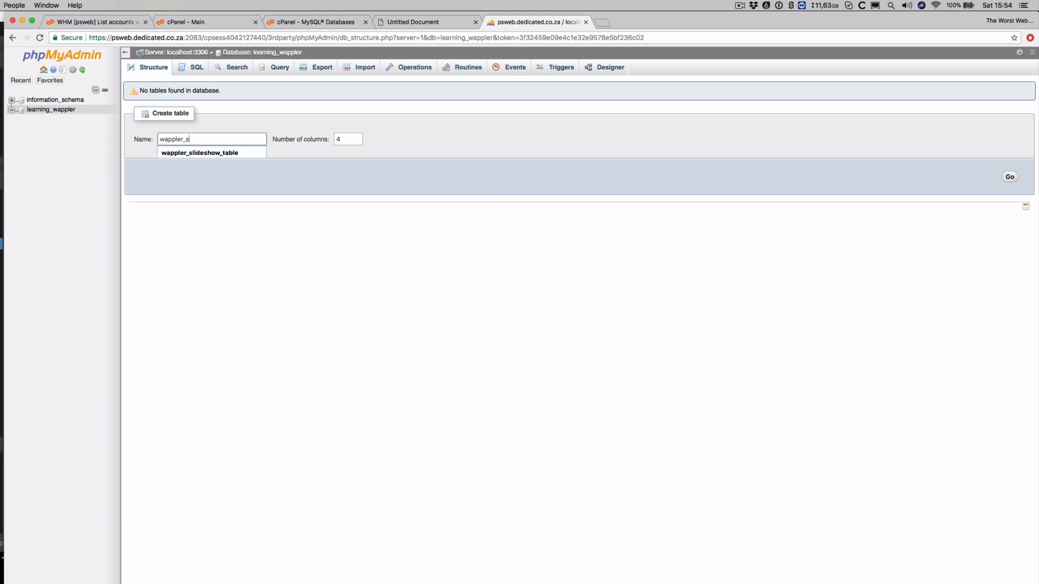
pyautogui.write('slideshow_table')
pyautogui.click(347, 139)
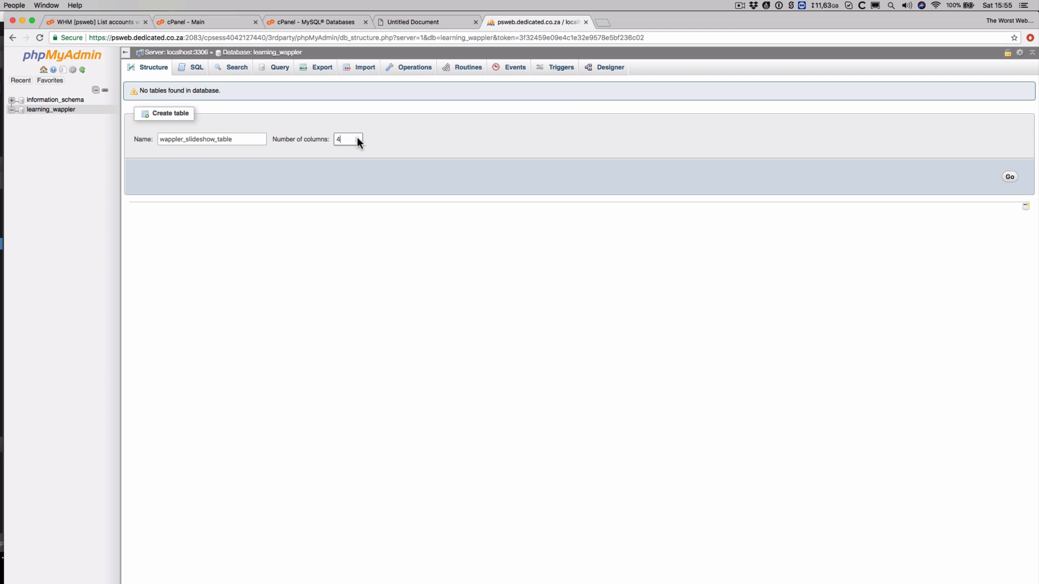
pyautogui.click(357, 140)
# Proceed to define the new table's columns and set its storage engine to InnoDB
pyautogui.click(1011, 178)
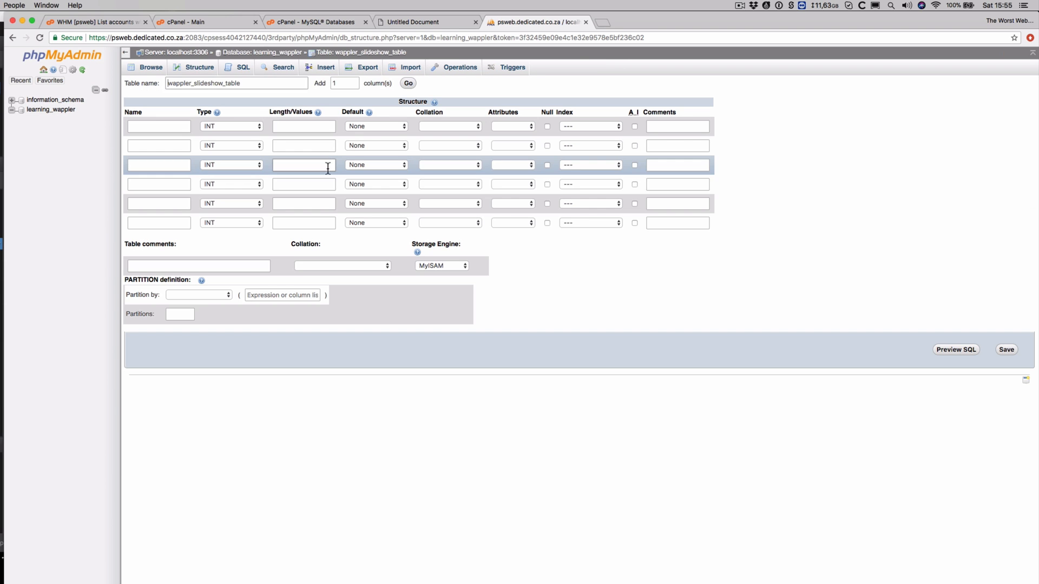
pyautogui.click(432, 264)
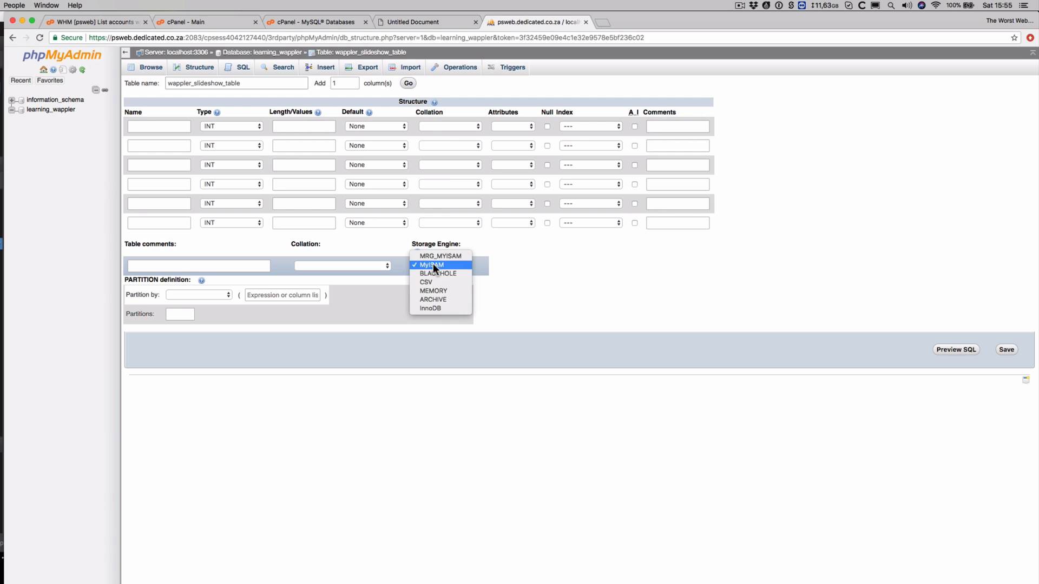
pyautogui.click(436, 304)
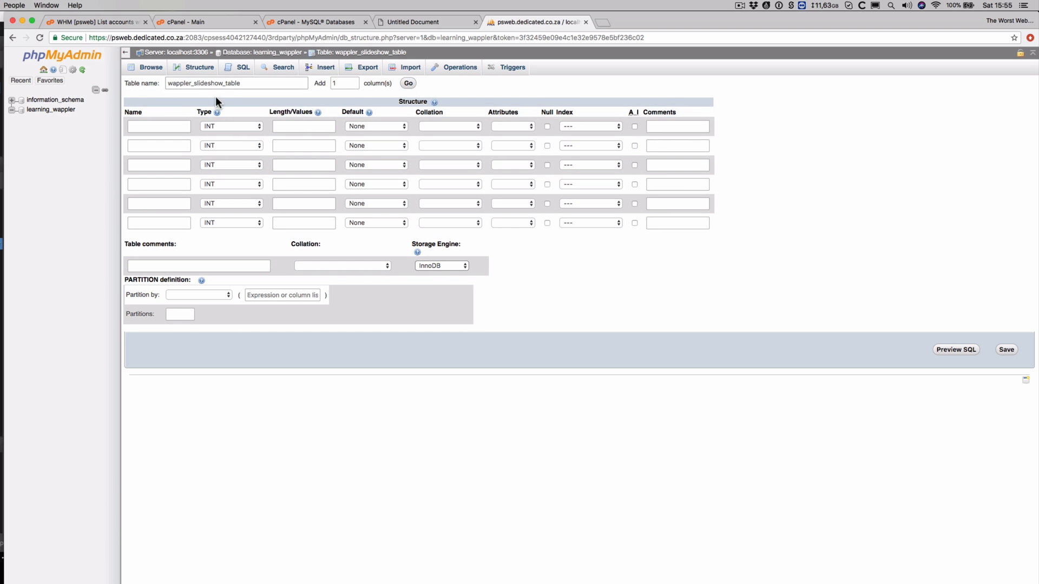
# Name the first three columns w_ss_id, w_ss_image and w_ss_thumb
pyautogui.click(178, 125)
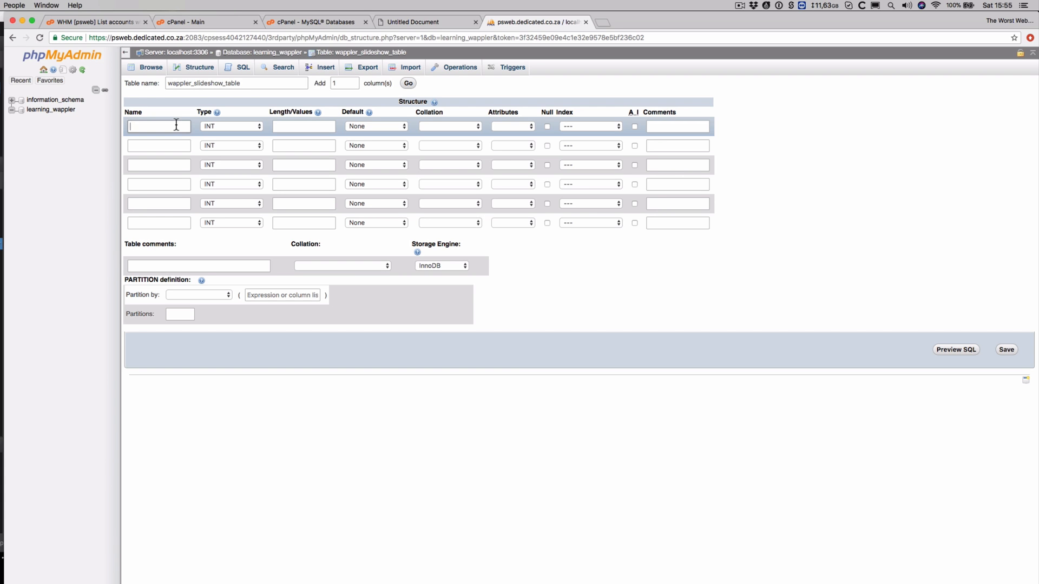
pyautogui.write('w_ss_')
pyautogui.write('id')
pyautogui.click(167, 145)
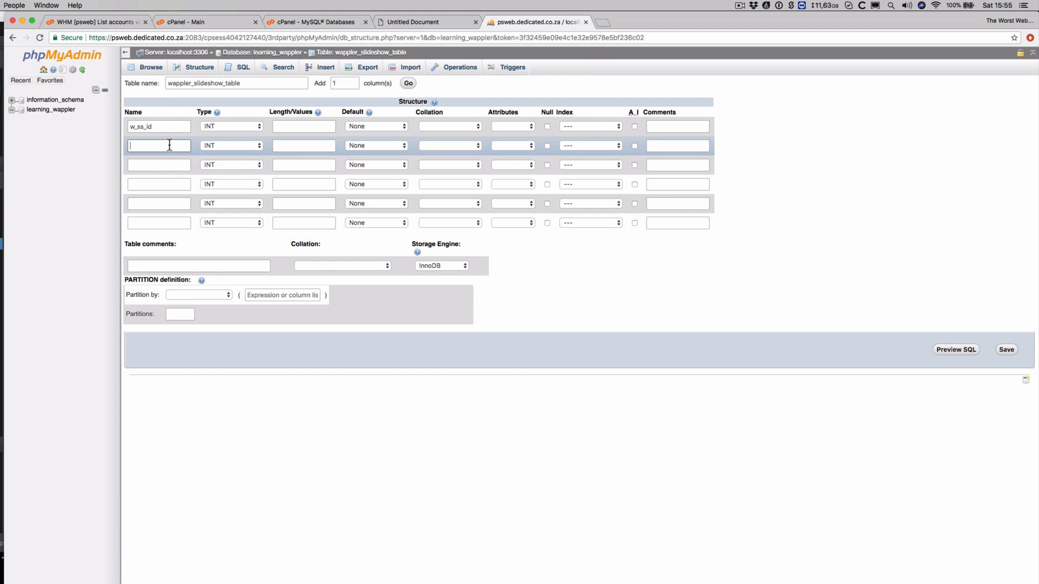
pyautogui.write('w_ss_image')
pyautogui.click(175, 161)
pyautogui.write('w_')
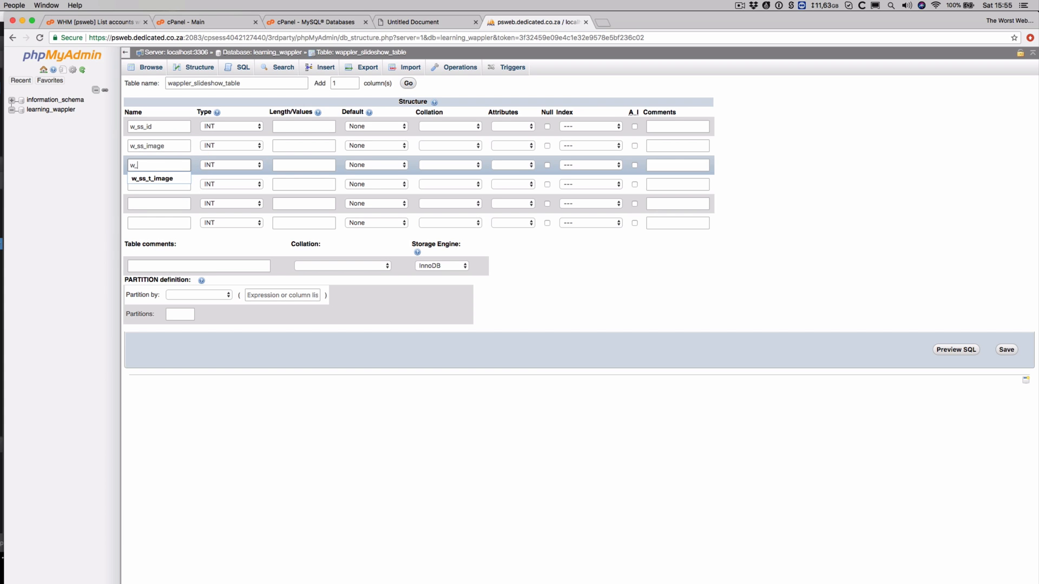
pyautogui.write('ss_thumb')
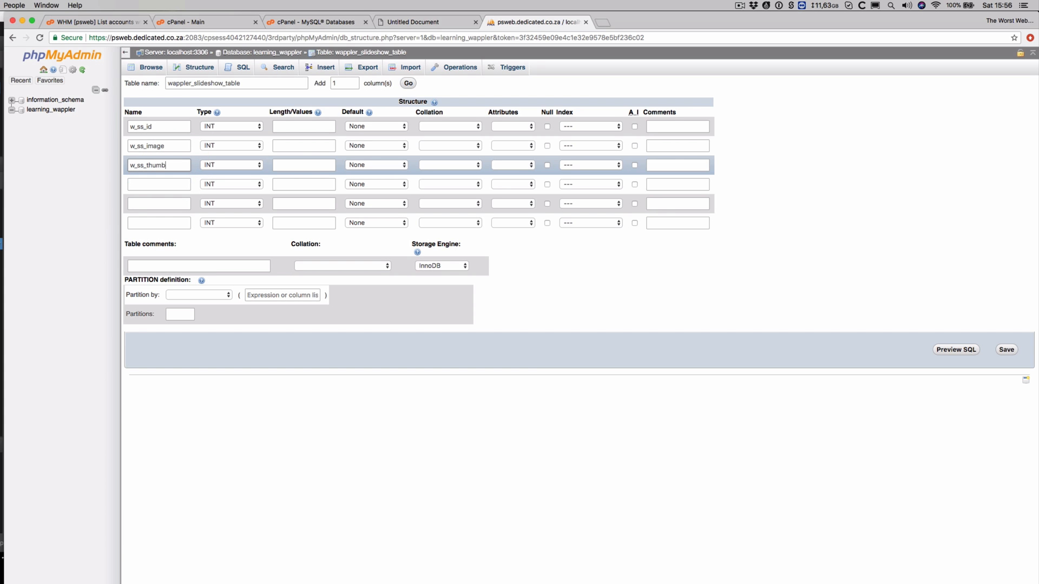
# Name the remaining columns w_ss_title, w_ss_description and w_ss_link
pyautogui.click(163, 183)
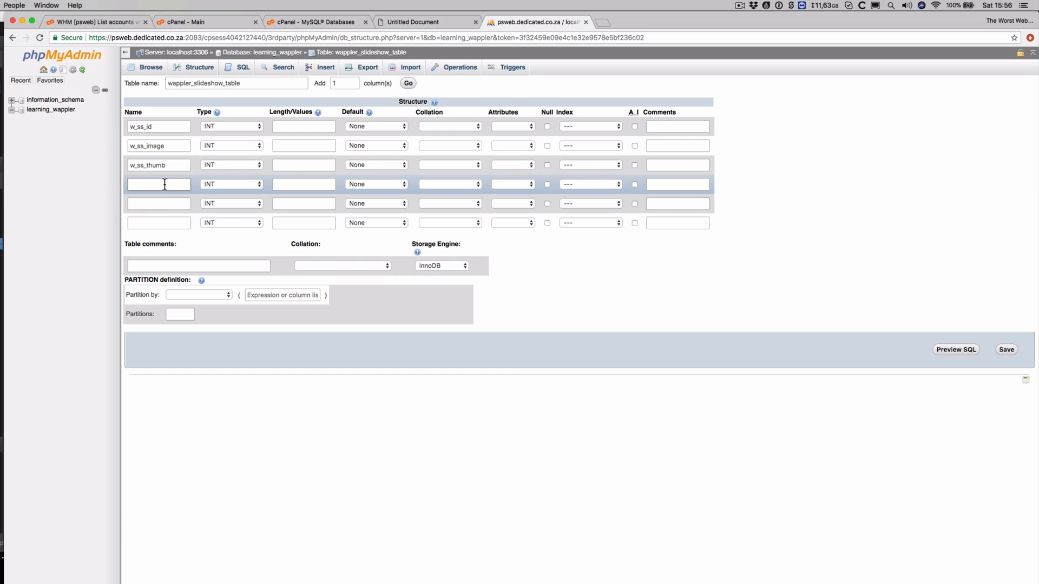
pyautogui.write('w_ss_title')
pyautogui.click(162, 203)
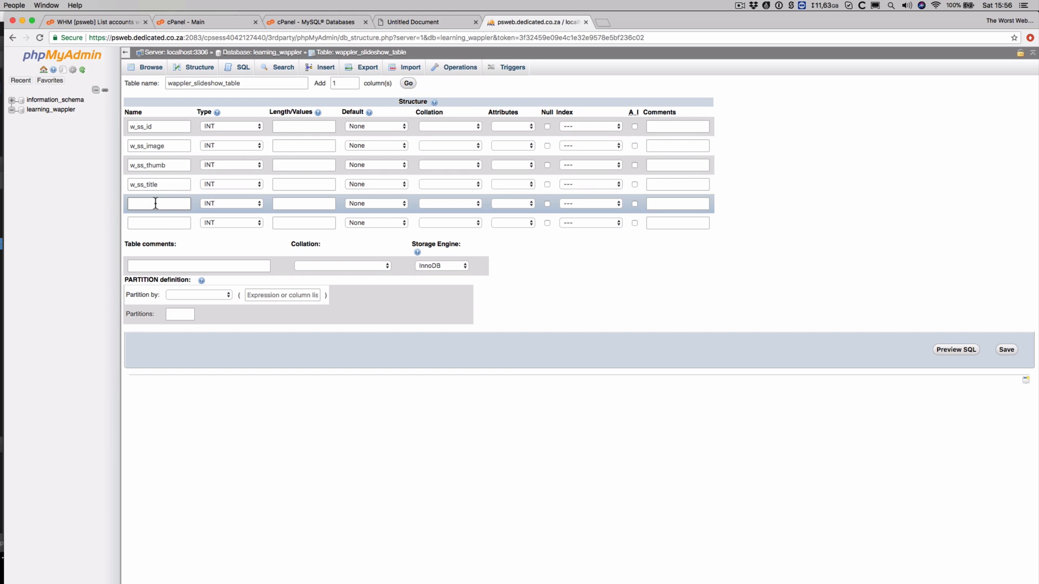
pyautogui.write('w_ss_description')
pyautogui.click(147, 223)
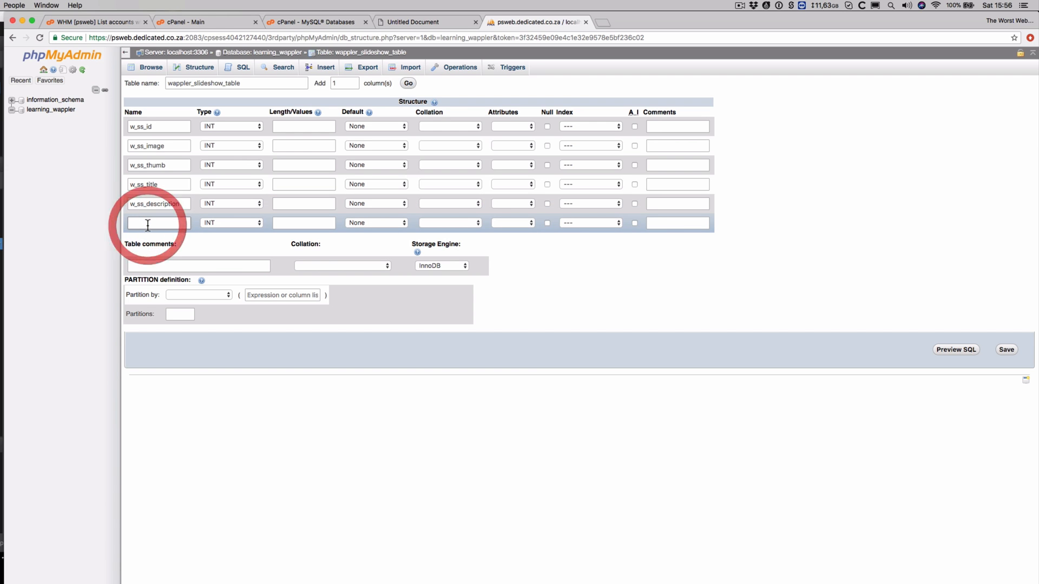
pyautogui.write('w_')
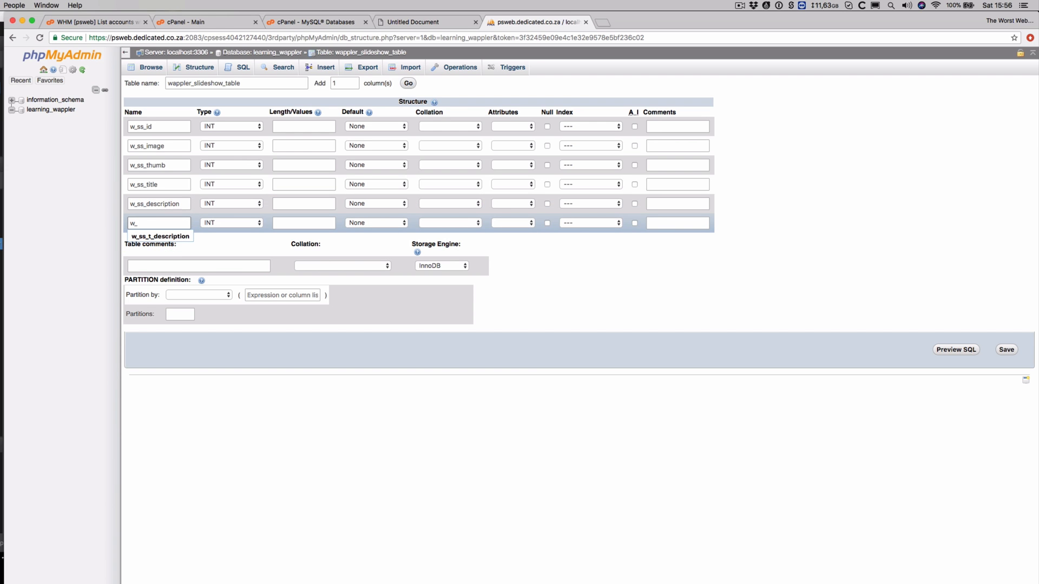
pyautogui.write('ss_lin')
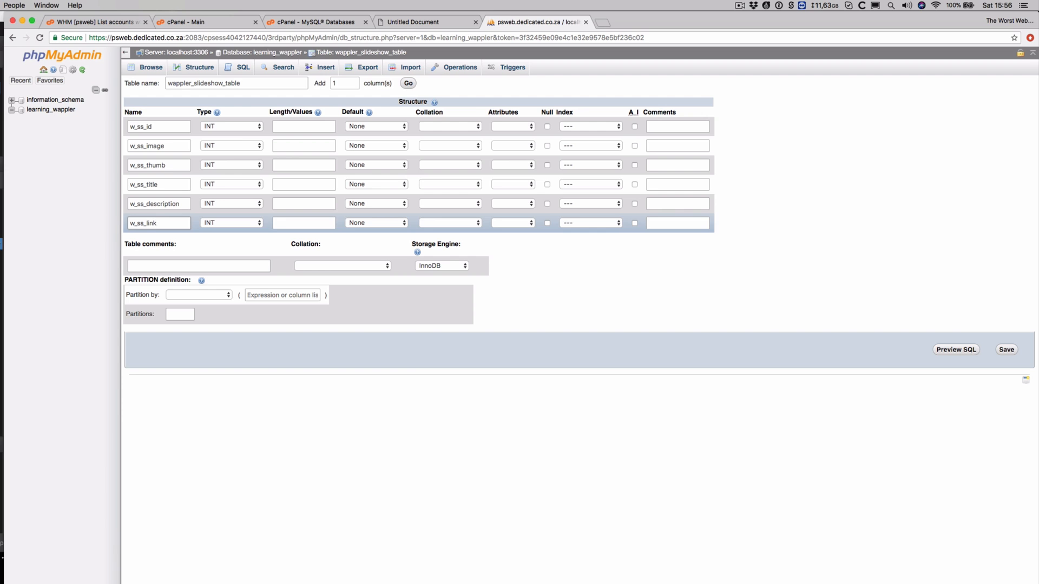
pyautogui.write('k')
pyautogui.click(280, 126)
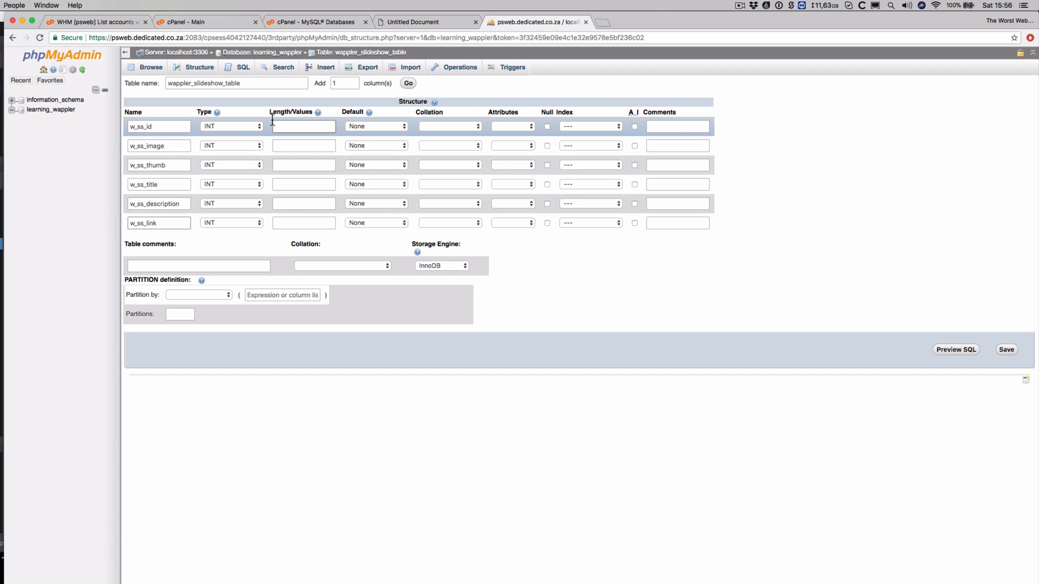
# Keep w_ss_id as INT and make it an auto-increment PRIMARY key
pyautogui.click(238, 126)
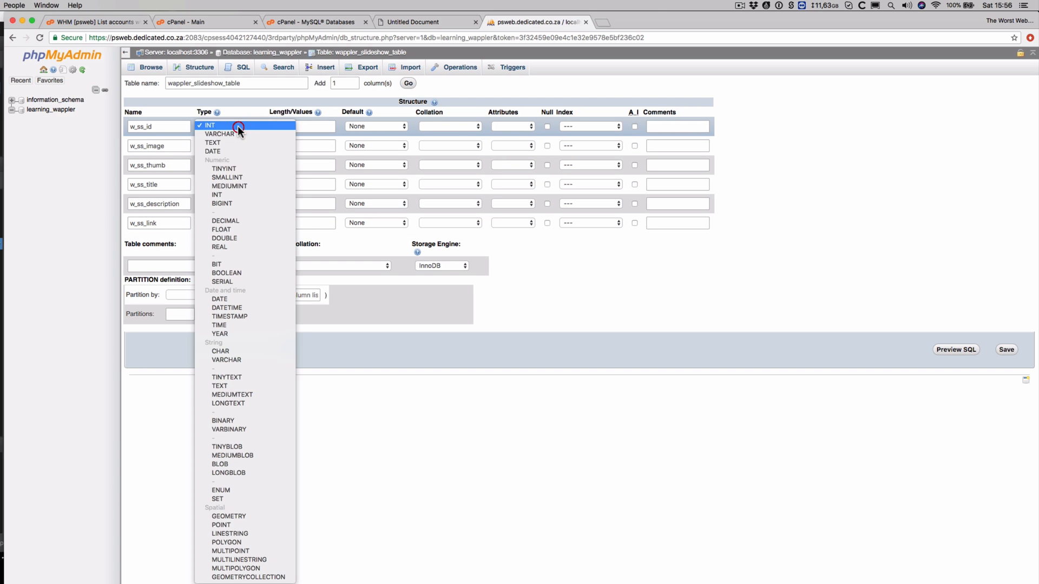
pyautogui.click(413, 125)
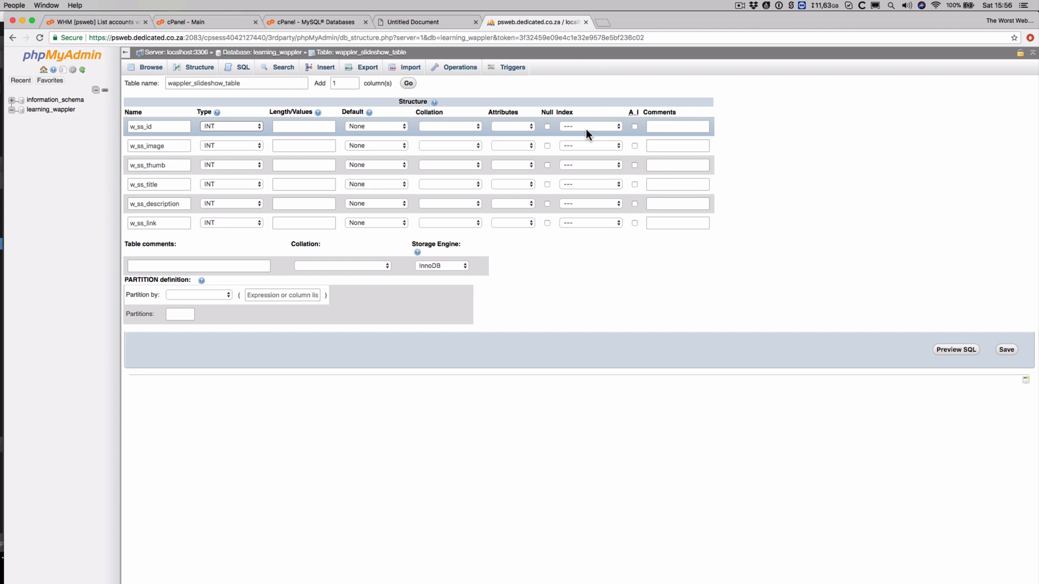
pyautogui.click(633, 125)
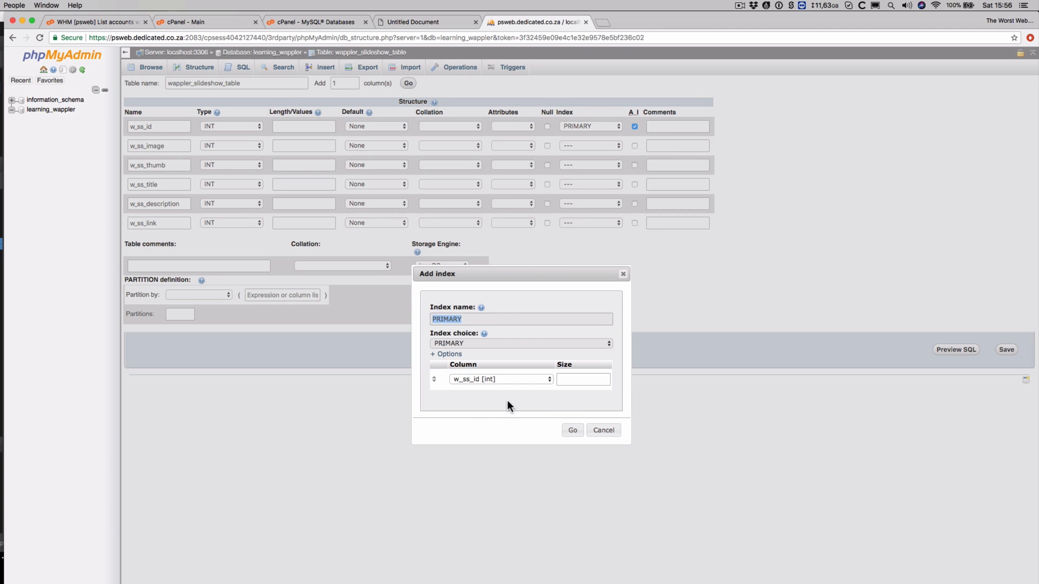
pyautogui.click(570, 431)
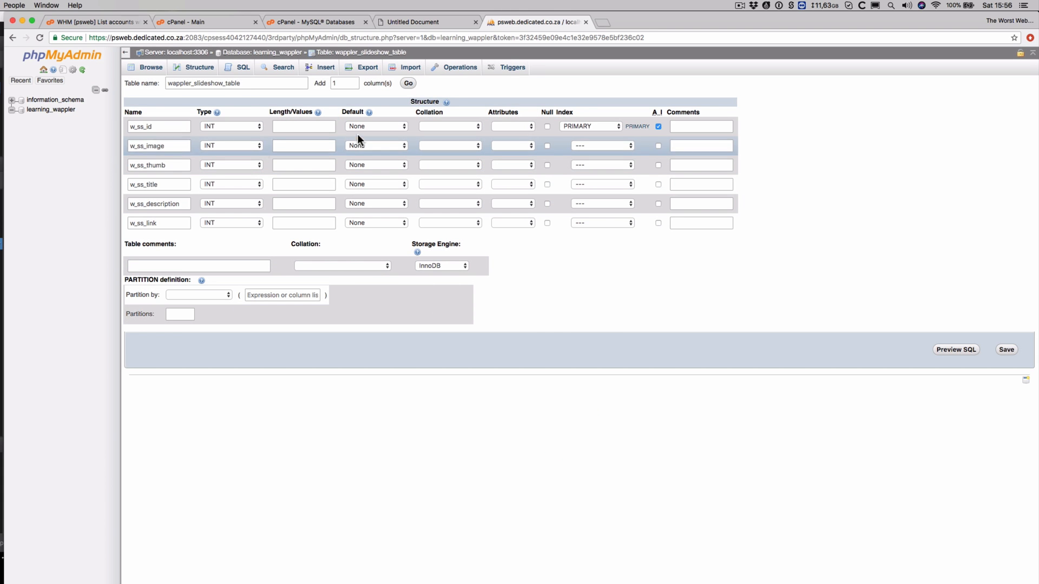
# Change w_ss_image, w_ss_thumb, w_ss_title and w_ss_description to VARCHAR, then w_ss_link's type
pyautogui.click(233, 142)
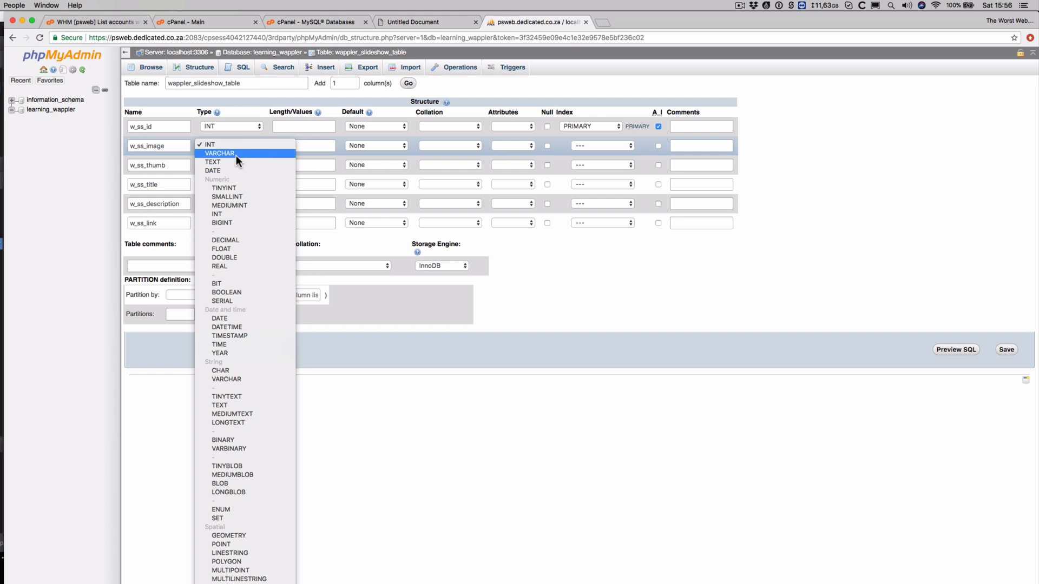
pyautogui.click(236, 155)
pyautogui.click(233, 164)
pyautogui.click(228, 172)
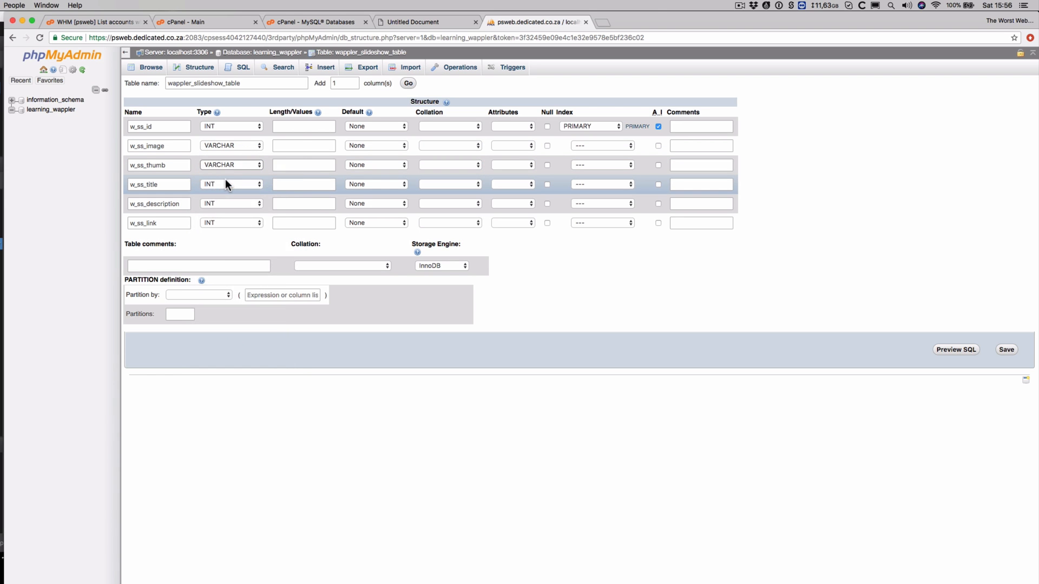
pyautogui.click(226, 184)
pyautogui.click(229, 198)
pyautogui.click(231, 204)
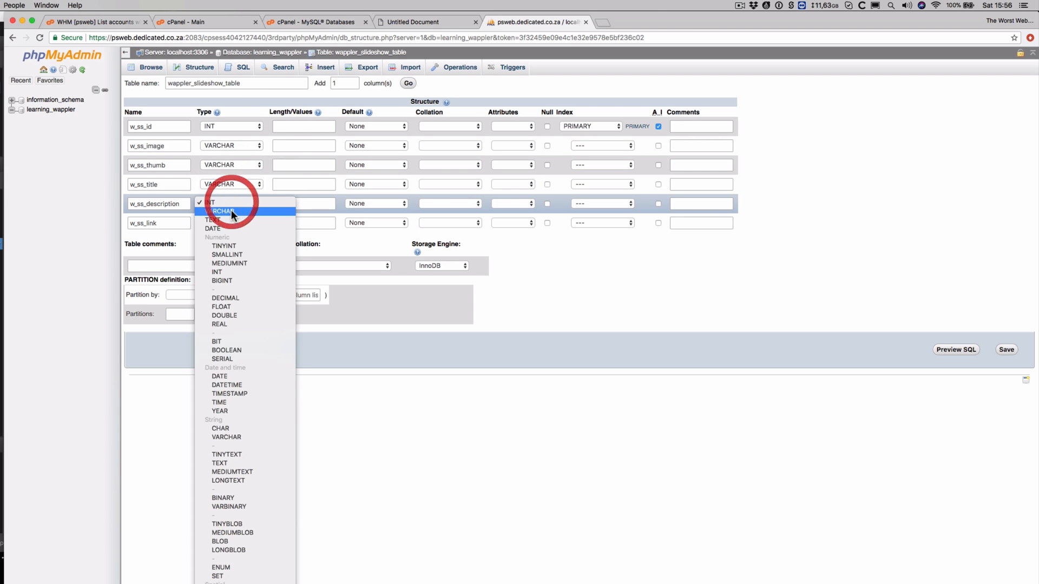
pyautogui.click(231, 211)
pyautogui.click(235, 222)
# Make w_ss_link VARCHAR and give w_ss_image and w_ss_thumb a length of 600
pyautogui.click(236, 231)
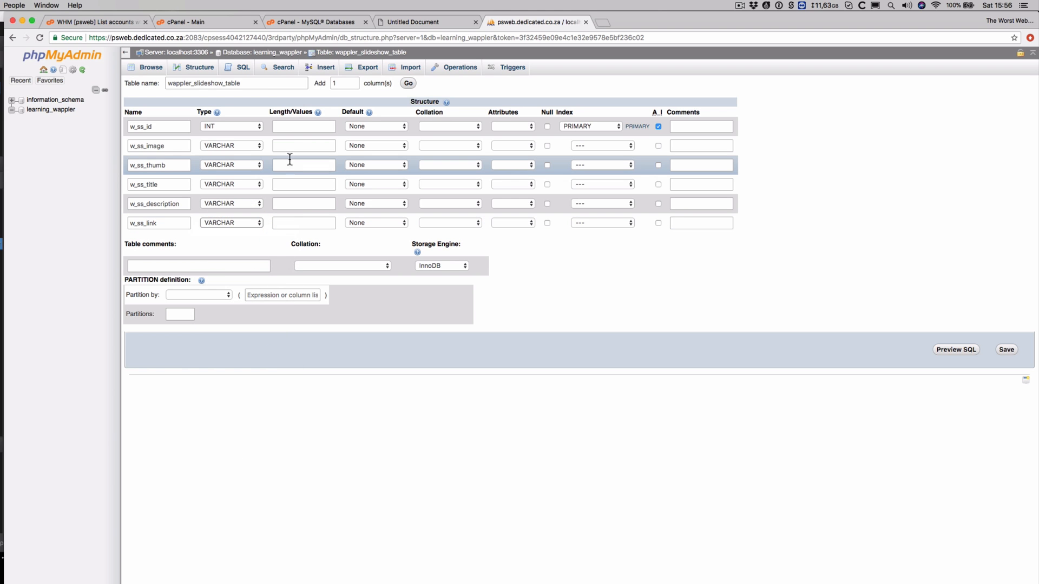
pyautogui.click(296, 146)
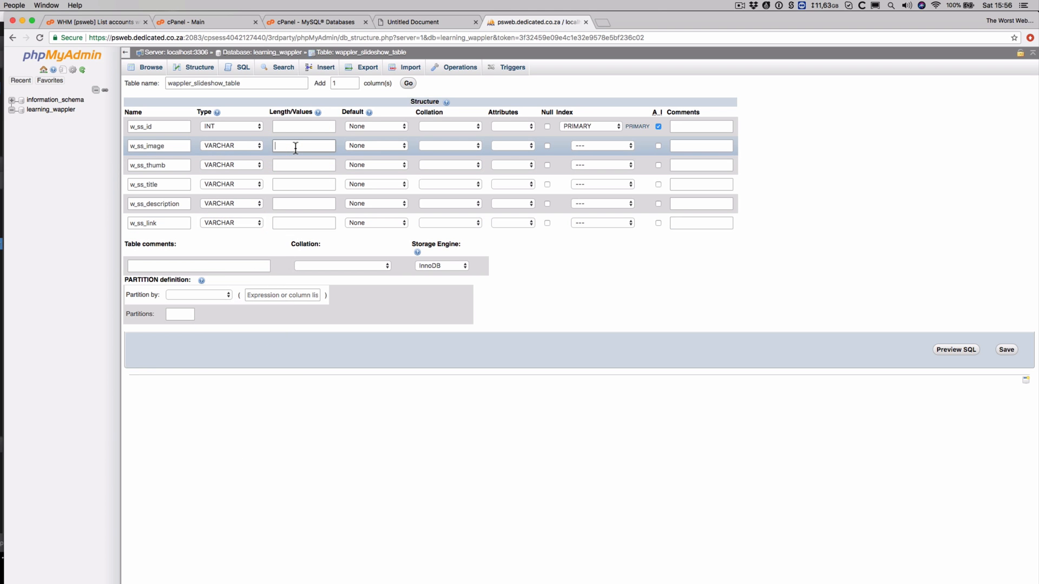
pyautogui.write('600')
pyautogui.press('Tab')
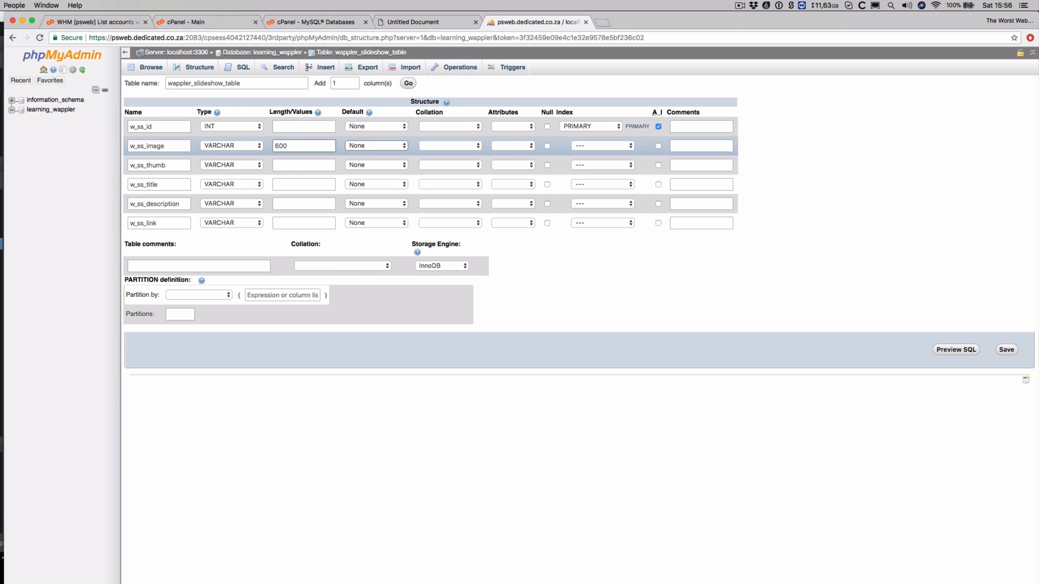
pyautogui.click(304, 164)
pyautogui.write('600')
# Give w_ss_title, w_ss_description and w_ss_link length 600 and save the table
pyautogui.click(315, 185)
pyautogui.write('600')
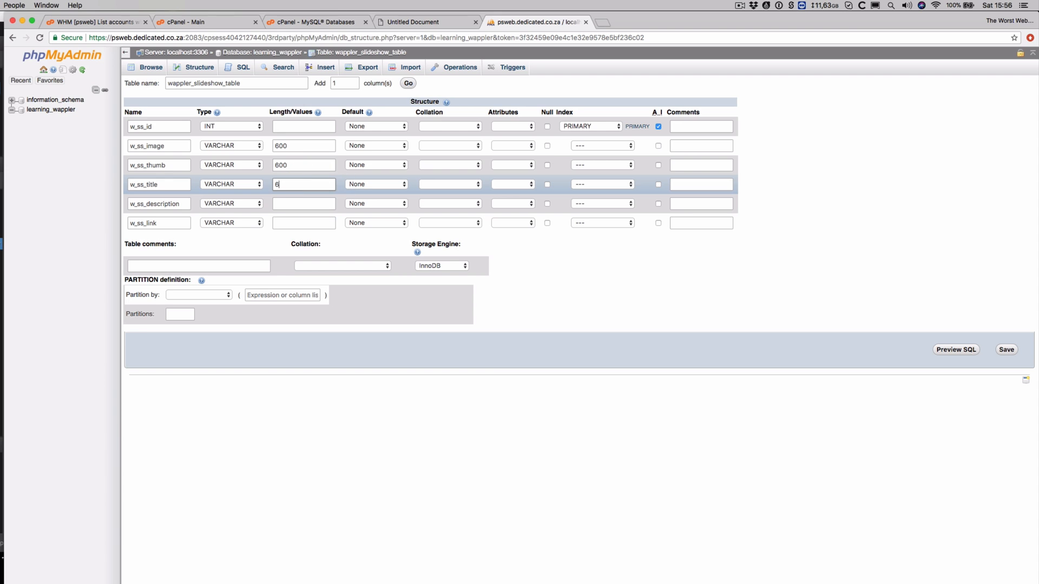
pyautogui.click(329, 204)
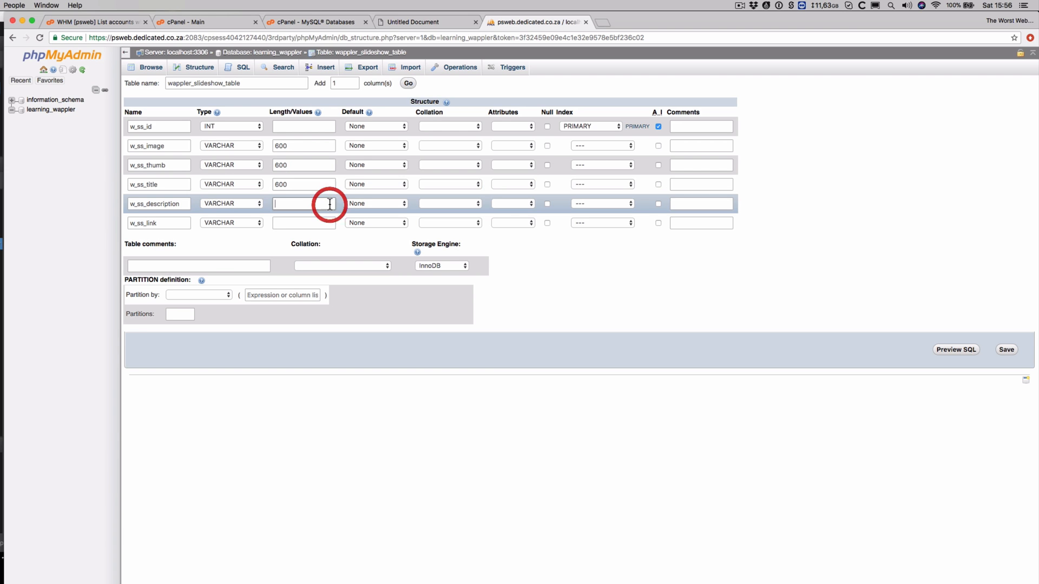
pyautogui.write('600')
pyautogui.click(296, 217)
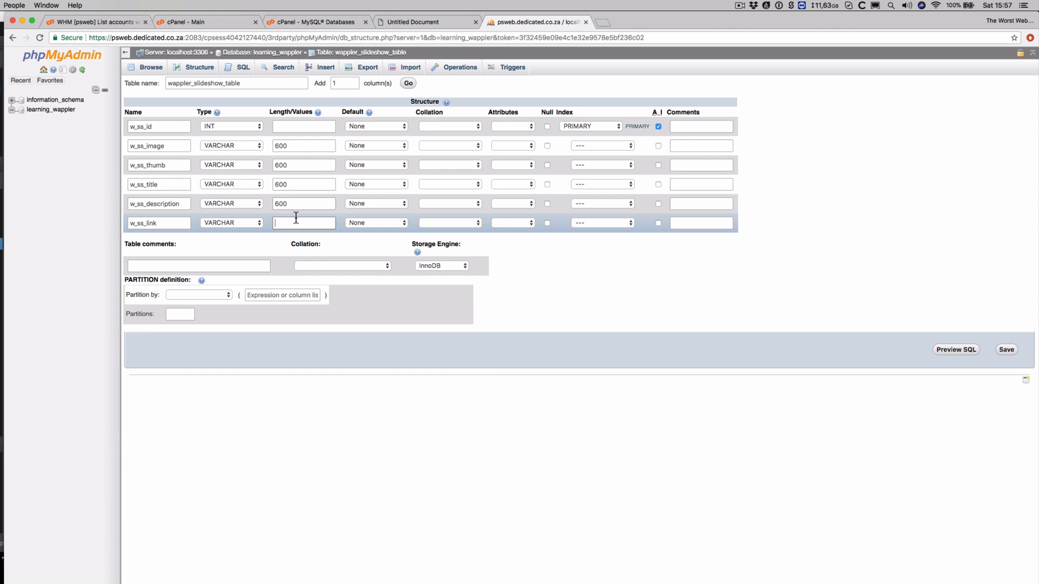
pyautogui.write('600')
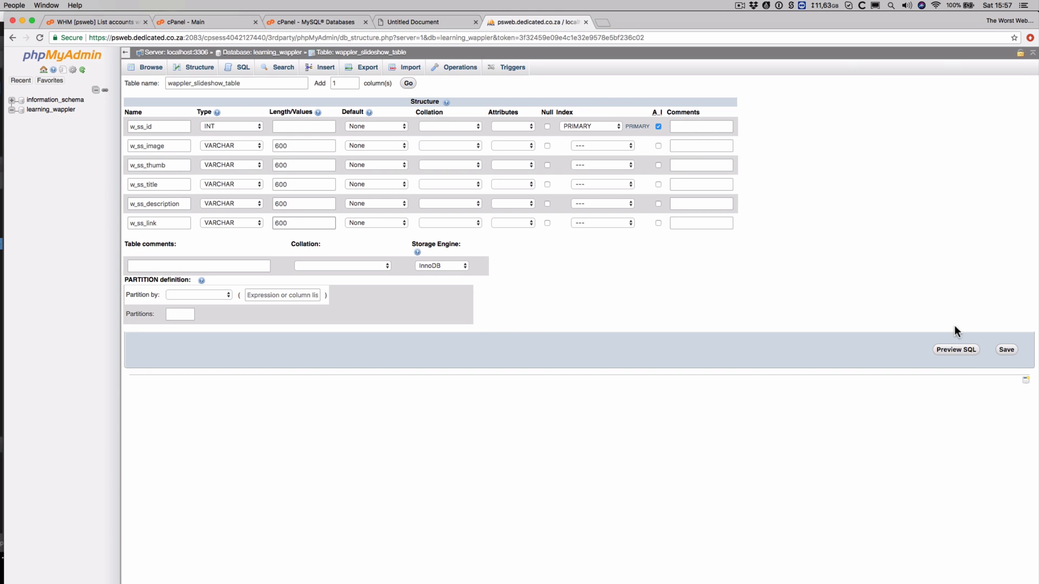
pyautogui.click(1005, 349)
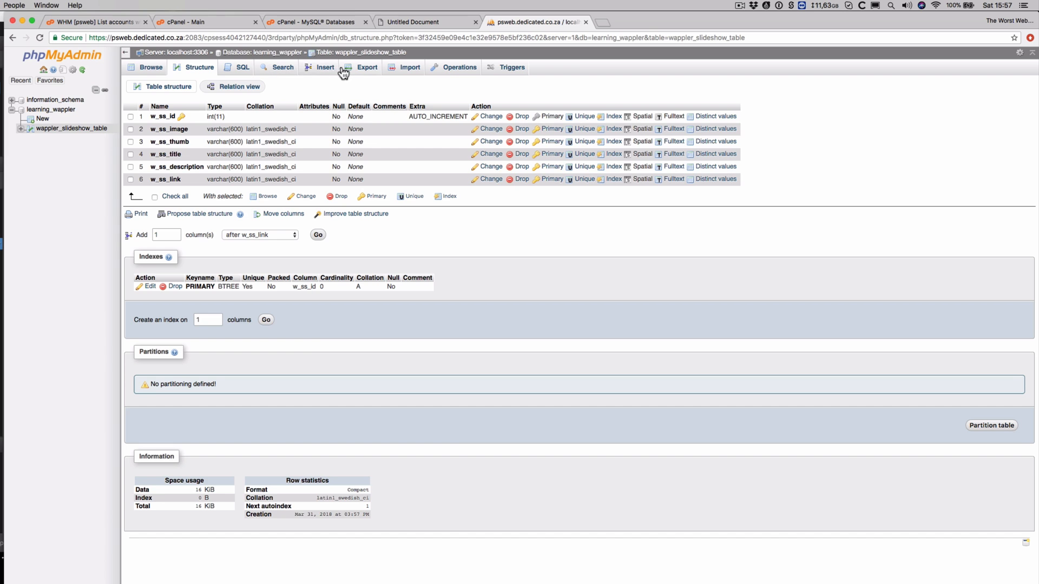
# On the Insert form, enter images/group-of-abstract-water-bottles.jpg and images/group-of-water-bottles-pack-shot.jpg as the two image paths
pyautogui.click(313, 68)
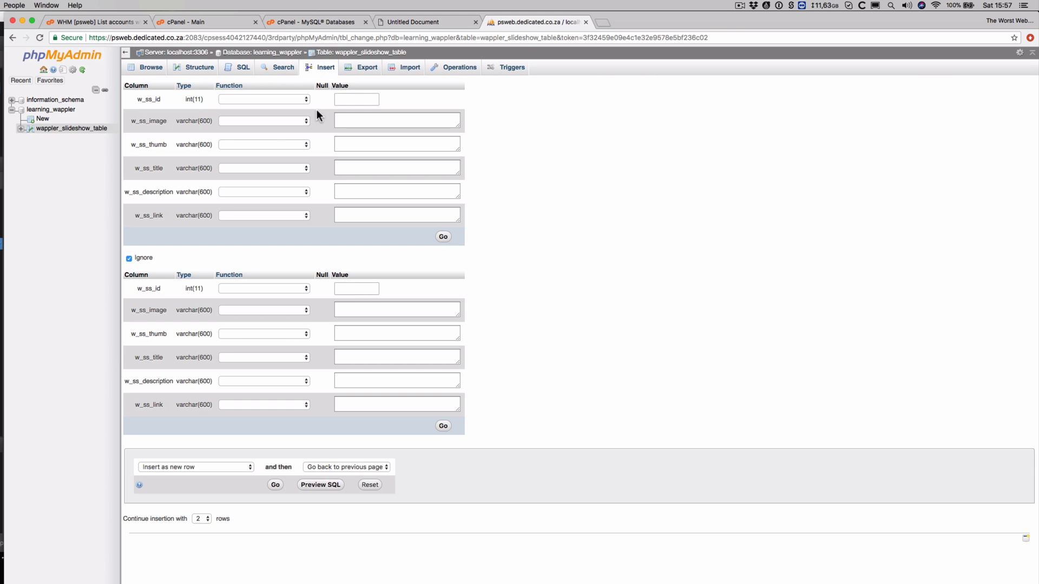
pyautogui.click(352, 119)
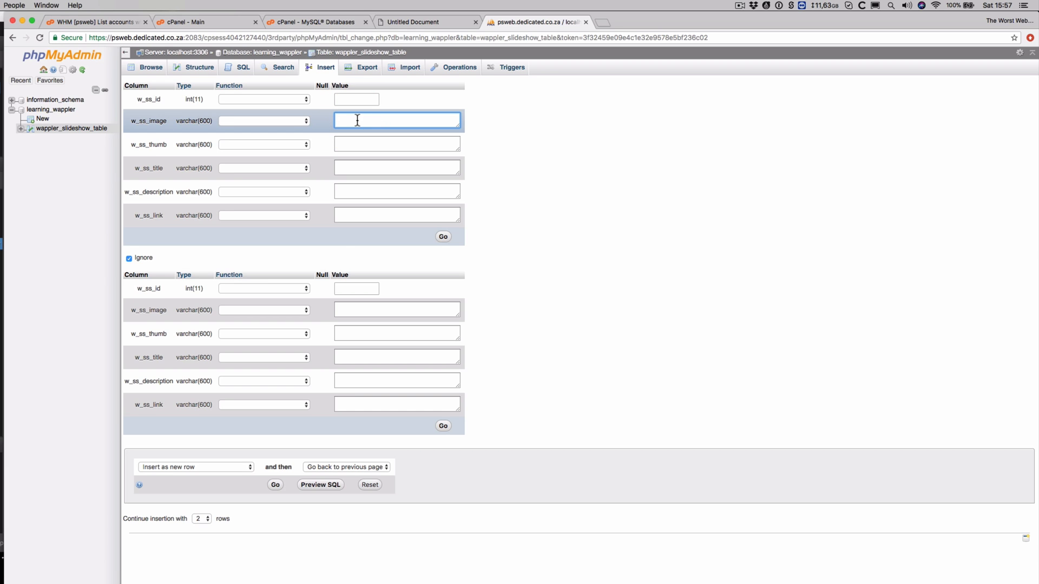
pyautogui.write('images/g')
pyautogui.write('roup-of-abstract-water-bottles.jpg')
pyautogui.click(378, 311)
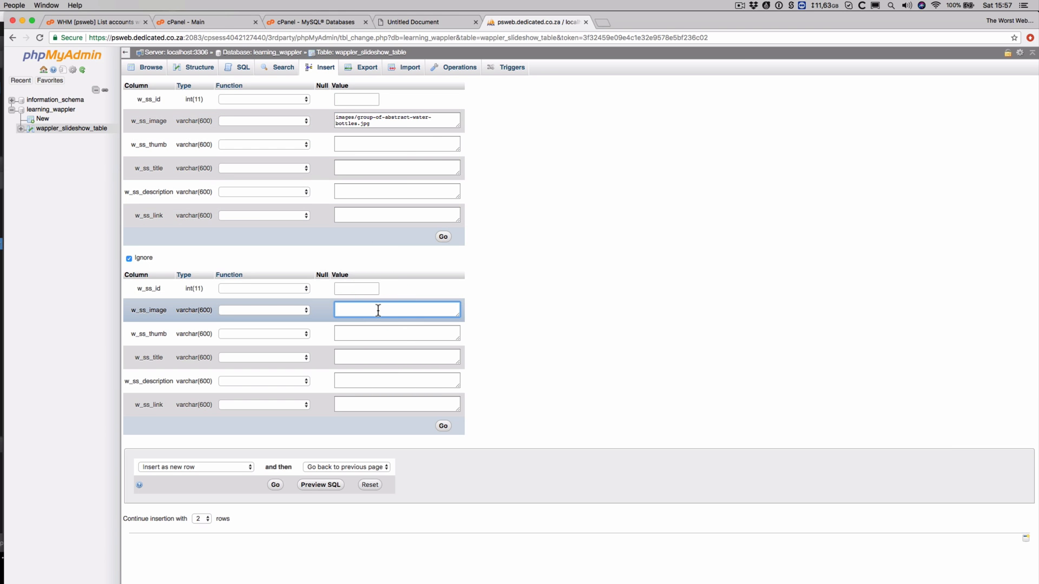
pyautogui.write('images/group-of-water-bottles-pack-shot.jpg')
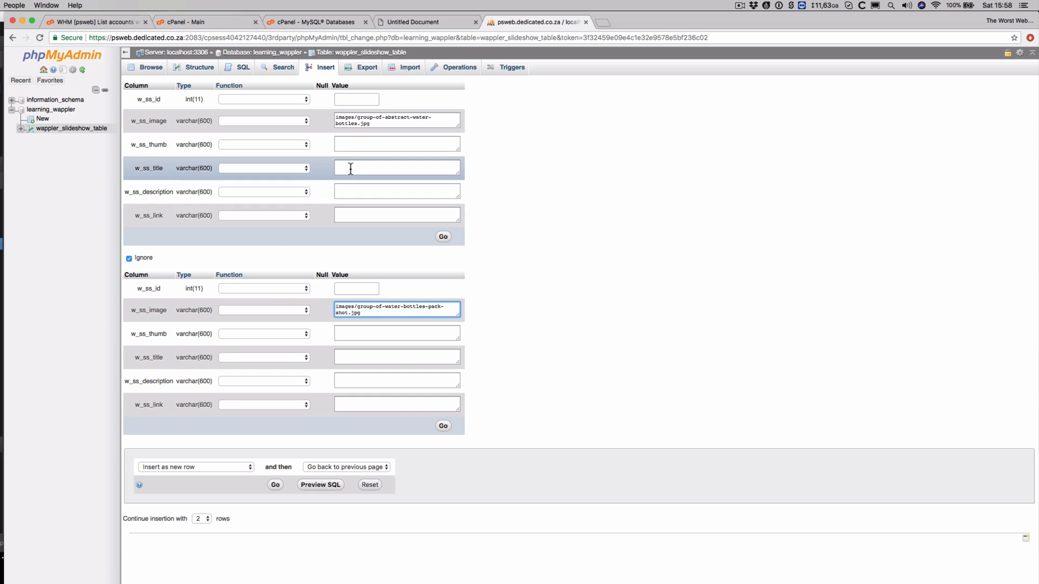
pyautogui.click(369, 329)
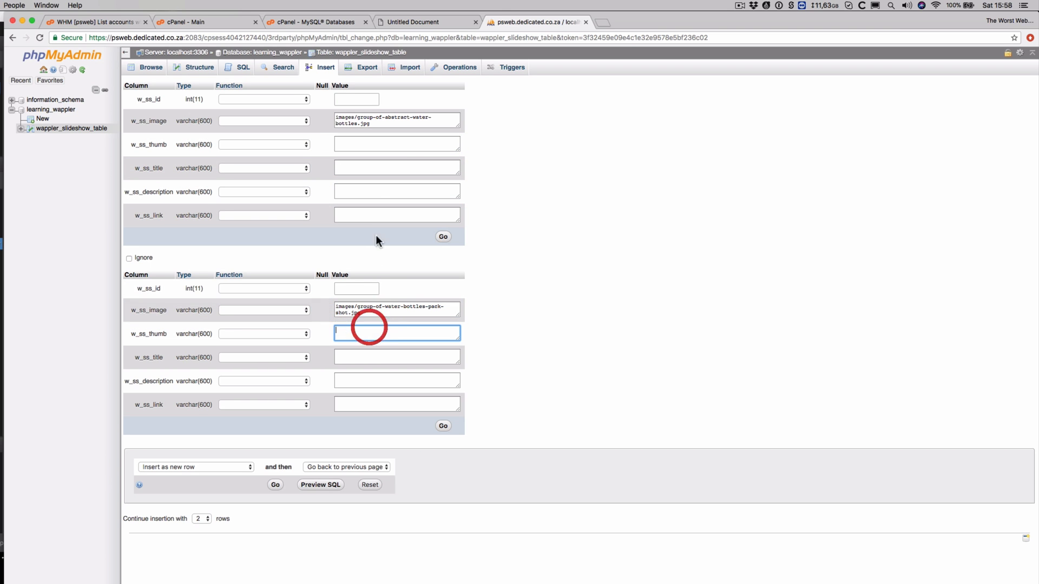
# Give row one title 'This is a pretty Picture', a description and /products/ link, row two 'Amazing image', and insert both
pyautogui.click(369, 166)
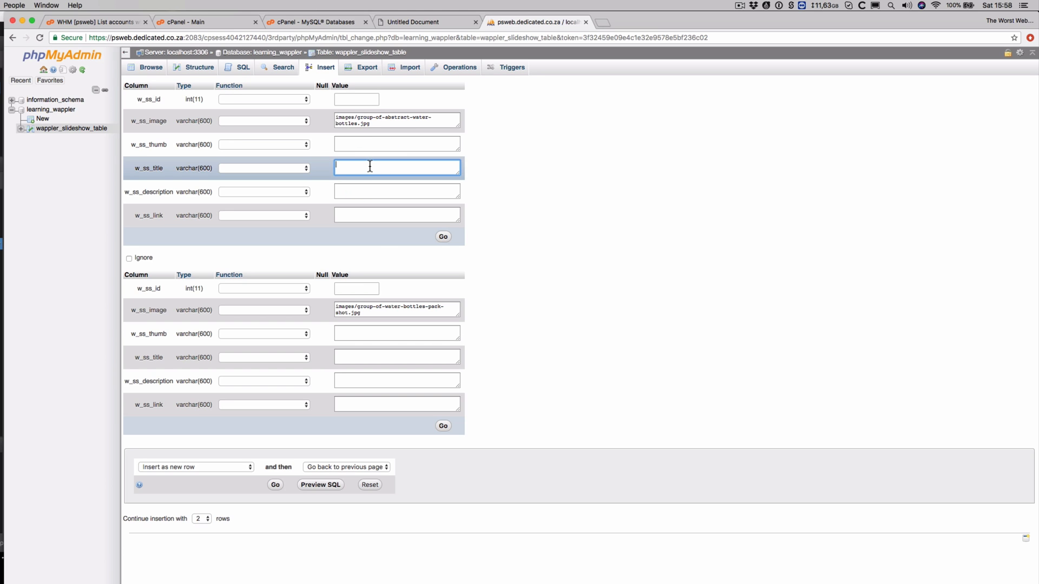
pyautogui.write('This is a pretty Picture')
pyautogui.click(375, 190)
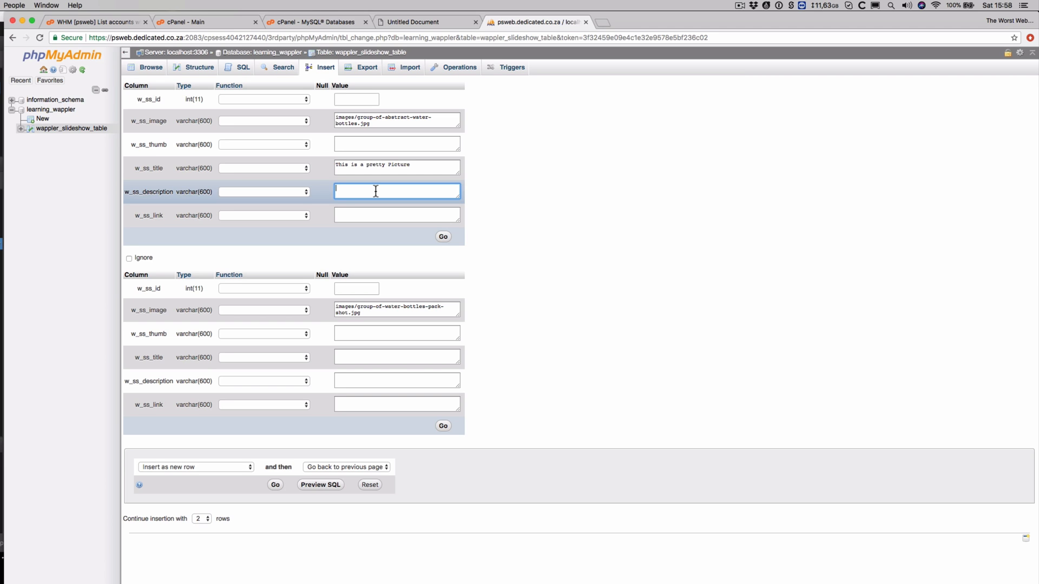
pyautogui.write('This is the description for my pretty picture.')
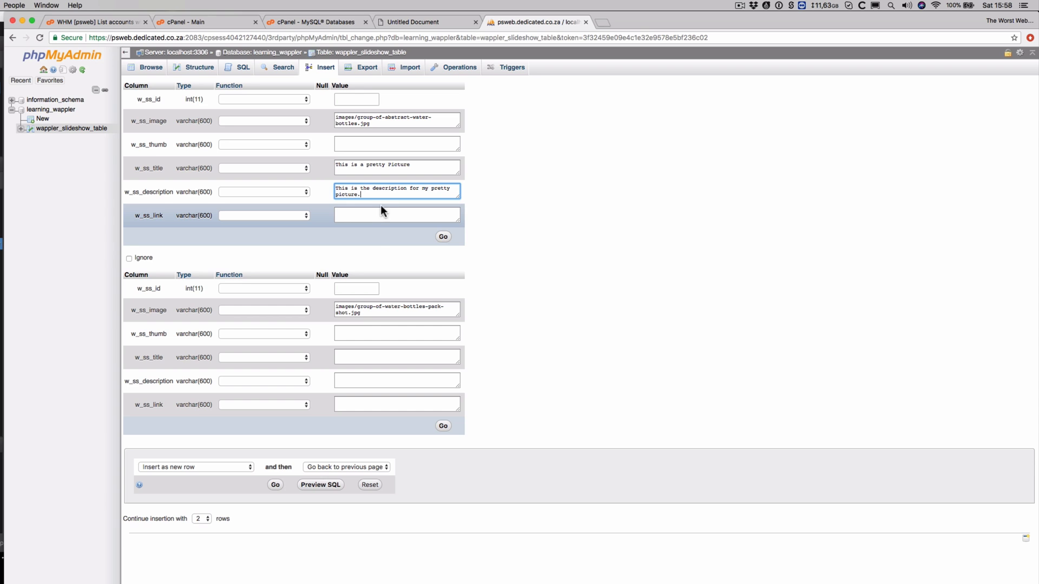
pyautogui.click(381, 208)
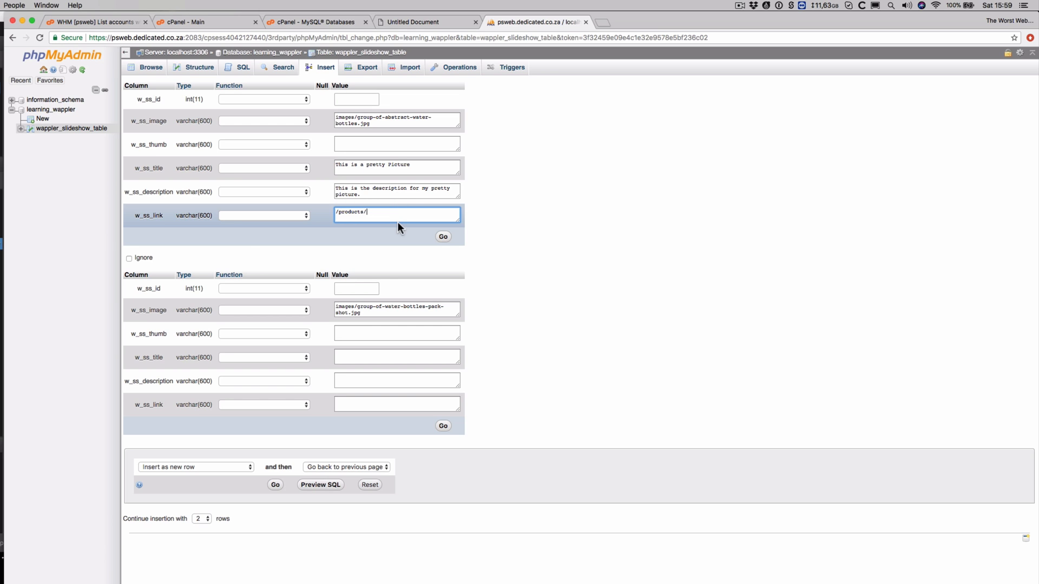
pyautogui.click(366, 355)
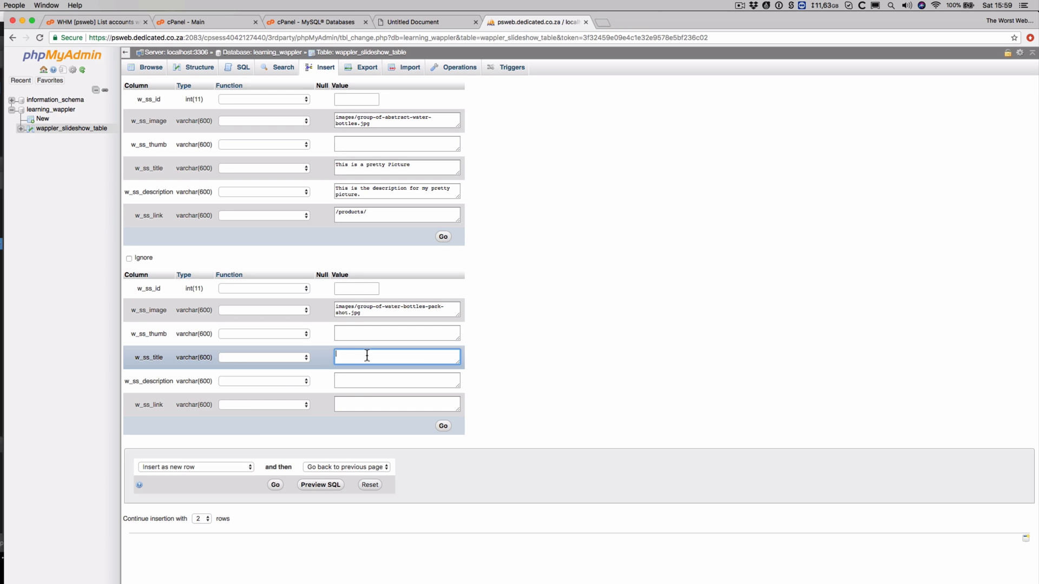
pyautogui.write('P')
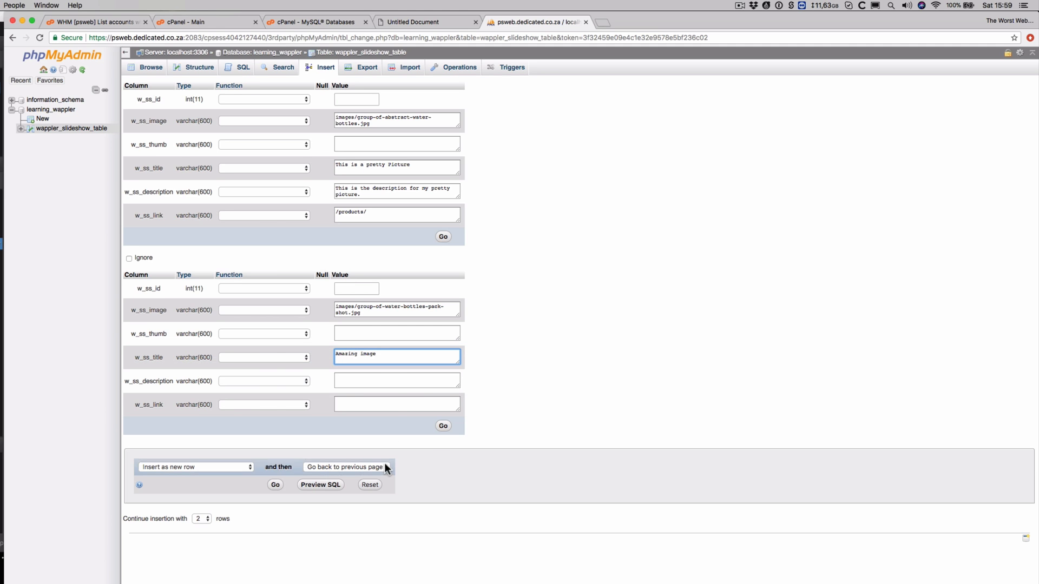
pyautogui.click(275, 486)
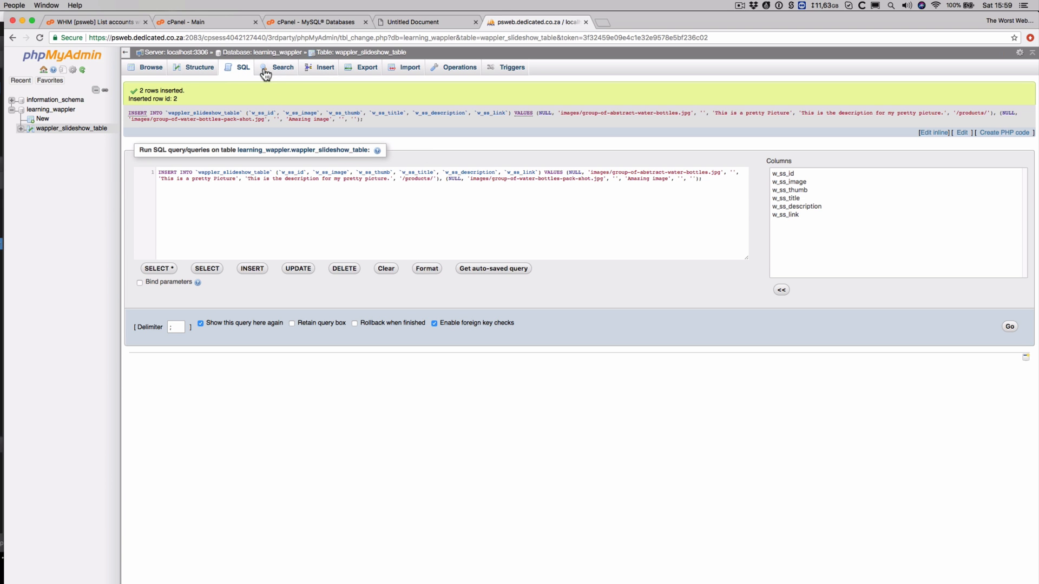
# Browse wappler_slideshow_table, select both rows and copy them into a new insert form
pyautogui.click(152, 67)
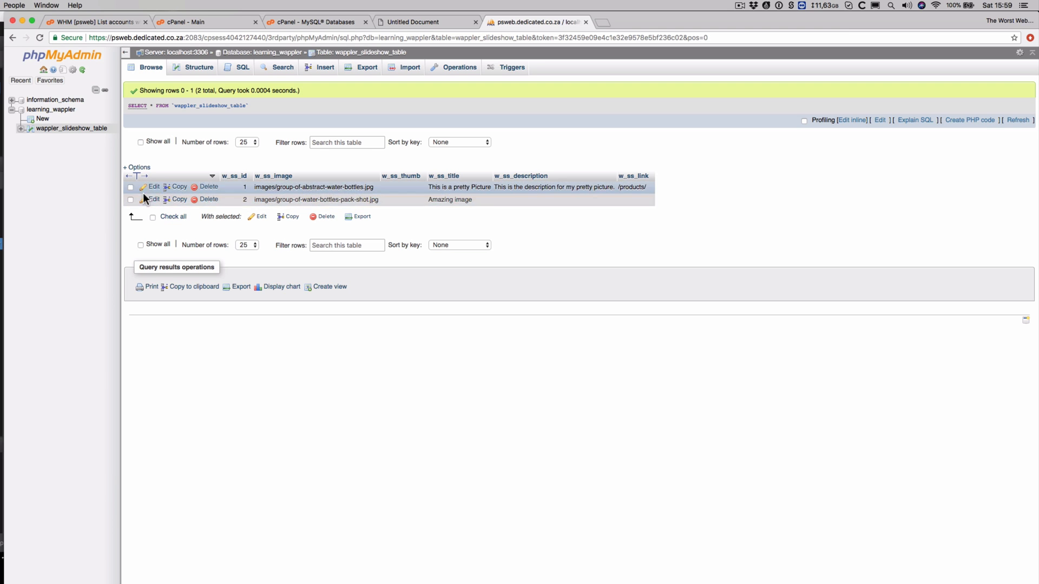
pyautogui.click(130, 187)
pyautogui.click(130, 200)
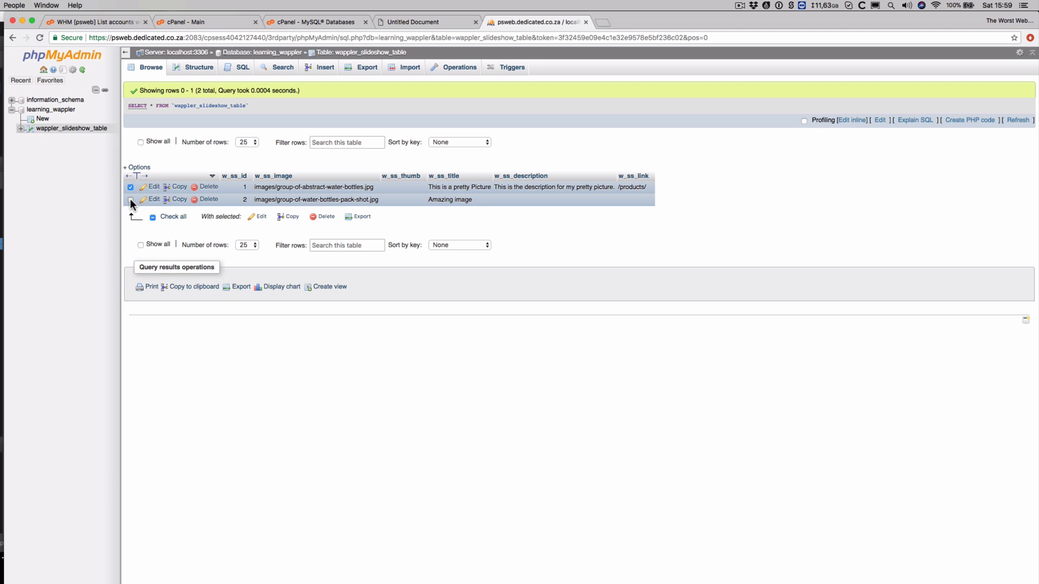
pyautogui.click(292, 216)
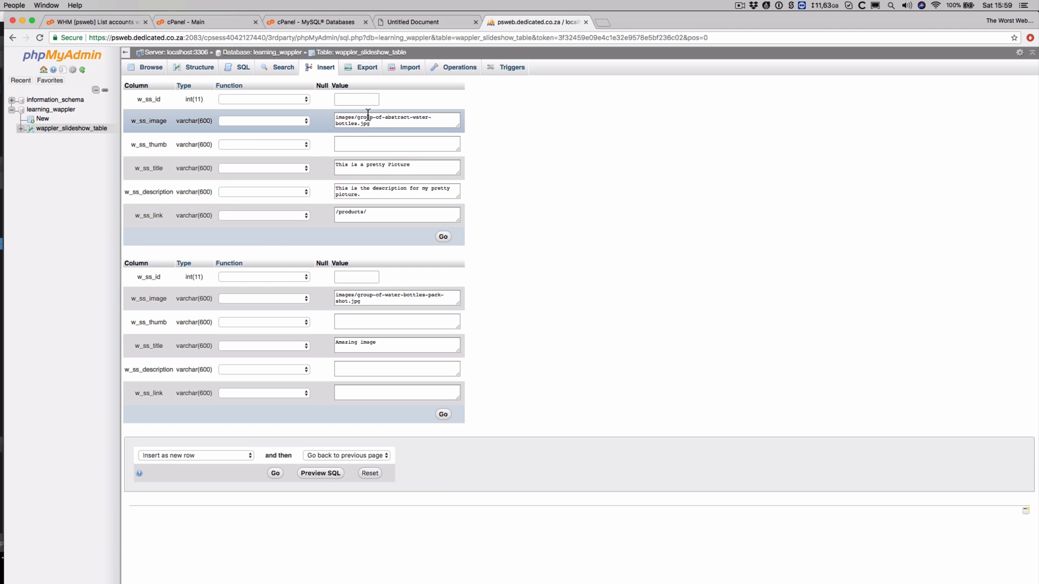
# Replace the copied file names with water-botteling-plant and water-bottles-abstract-perspective in the image paths
pyautogui.click(357, 116)
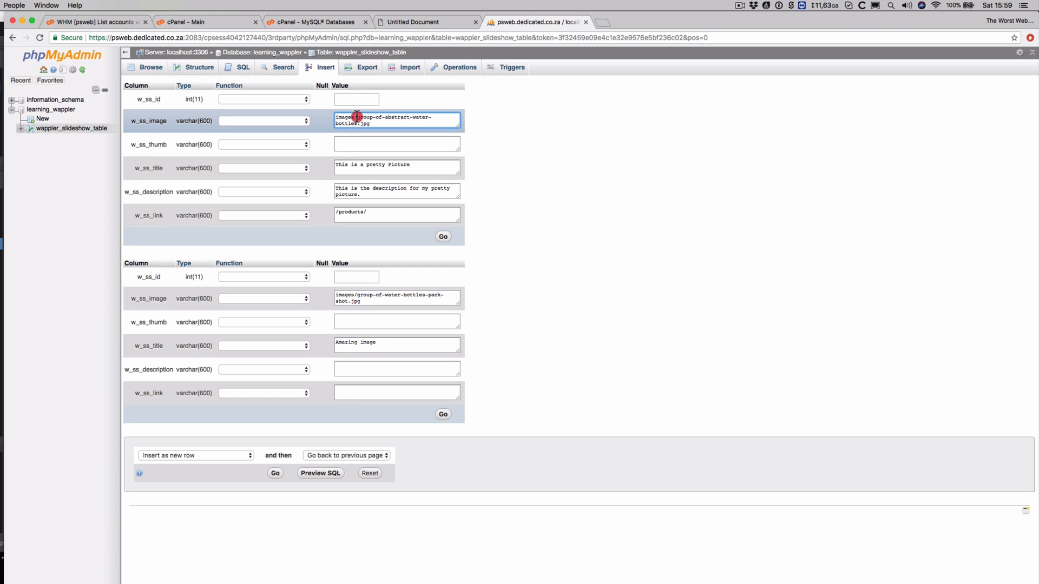
pyautogui.moveTo(357, 116); pyautogui.dragTo(357, 125)
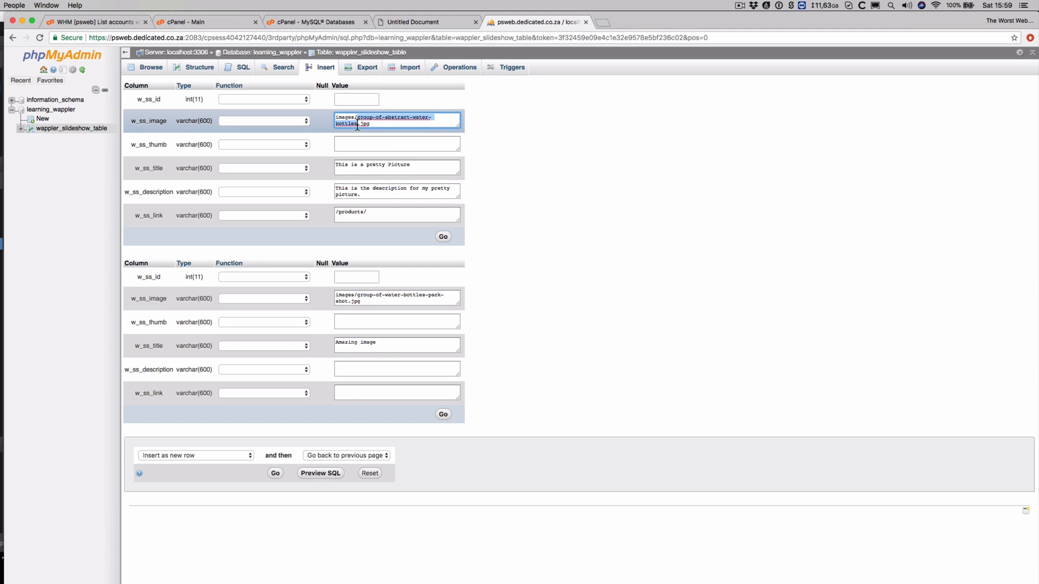
pyautogui.write('water')
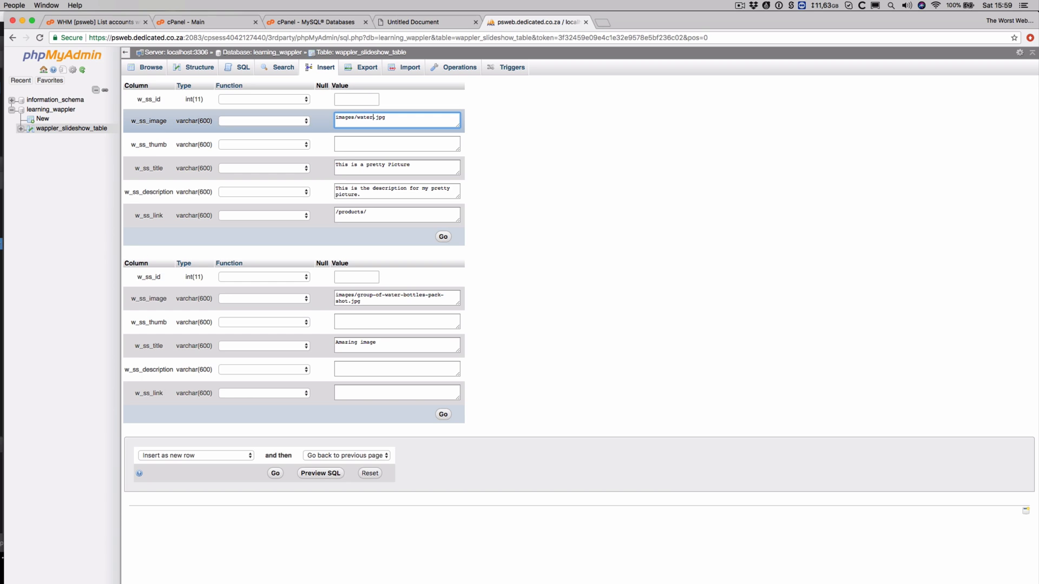
pyautogui.write('-botteling-plant')
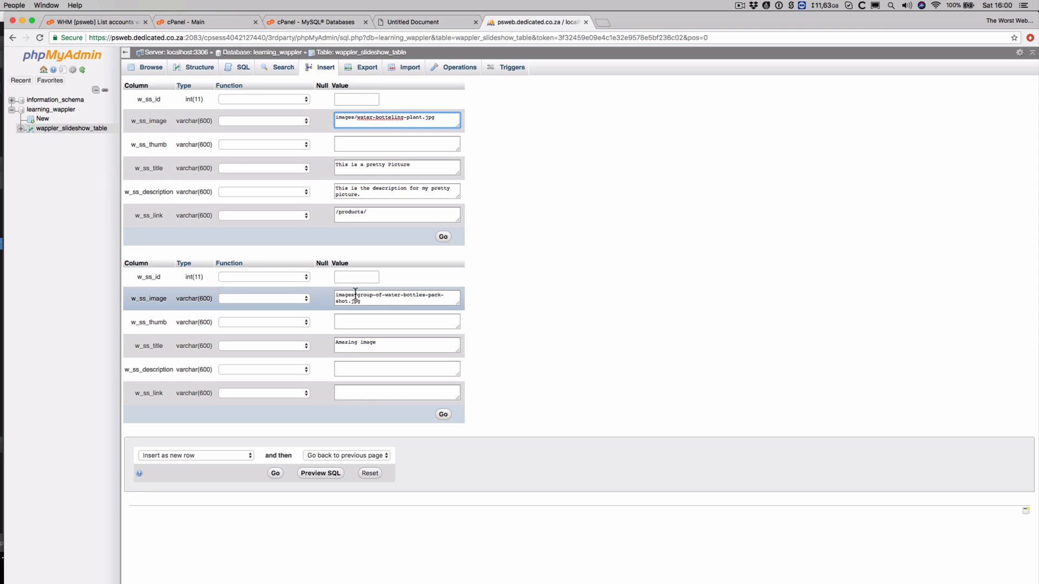
pyautogui.moveTo(354, 294); pyautogui.dragTo(347, 301)
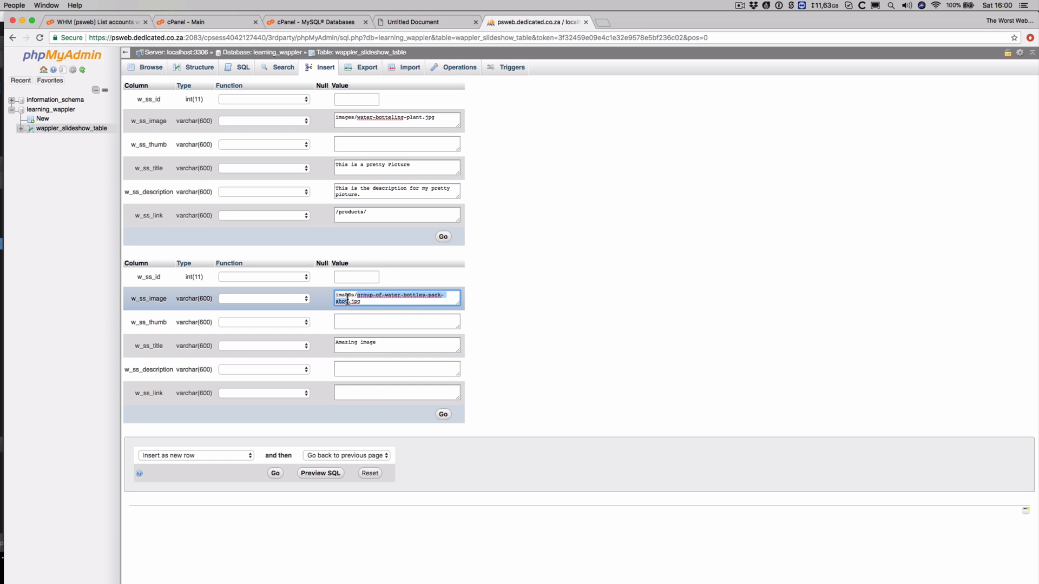
pyautogui.write('water-bo')
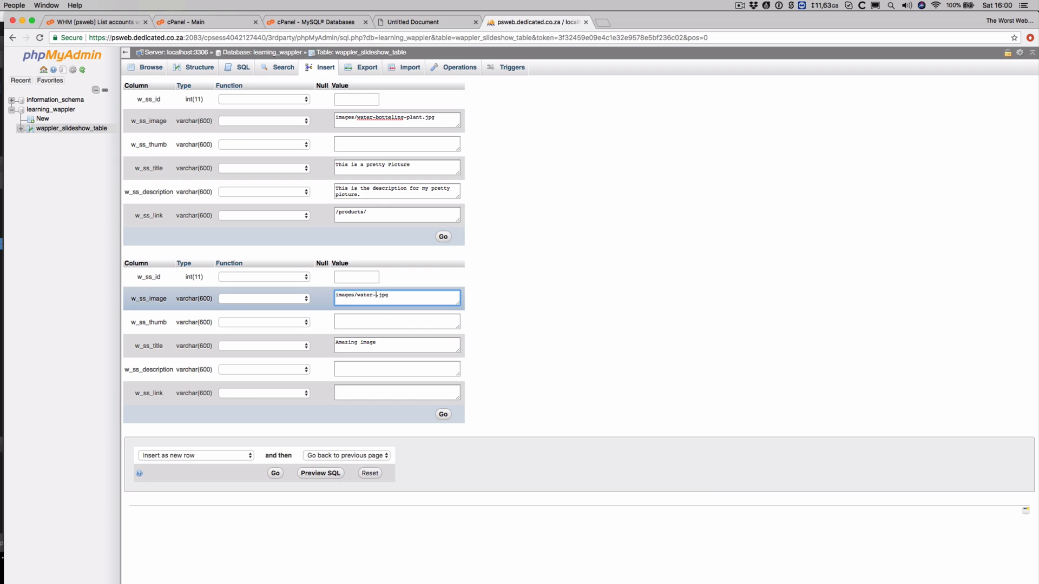
pyautogui.write('ttles-abstract-perspective')
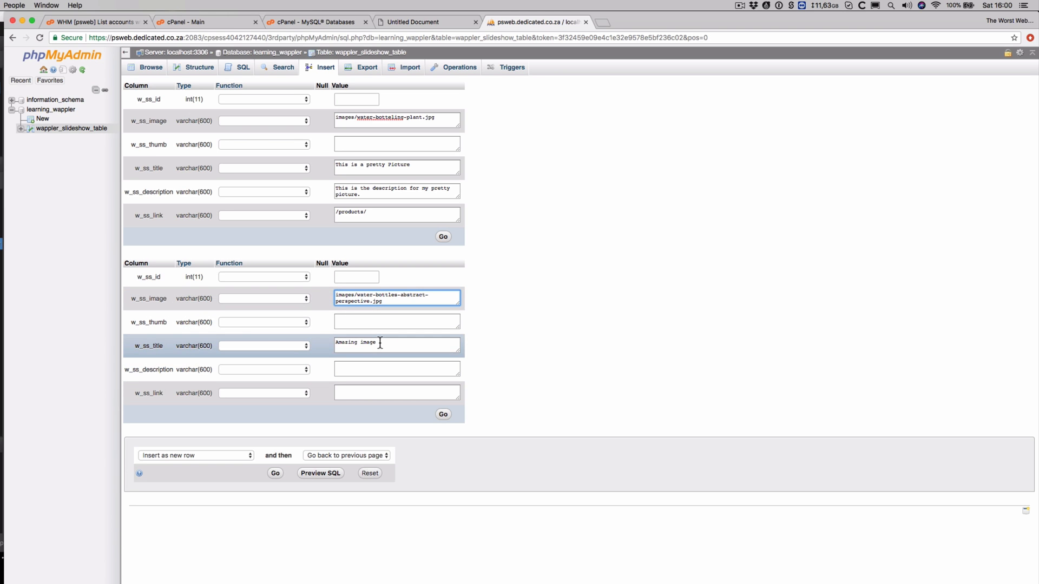
pyautogui.moveTo(380, 345); pyautogui.dragTo(362, 367)
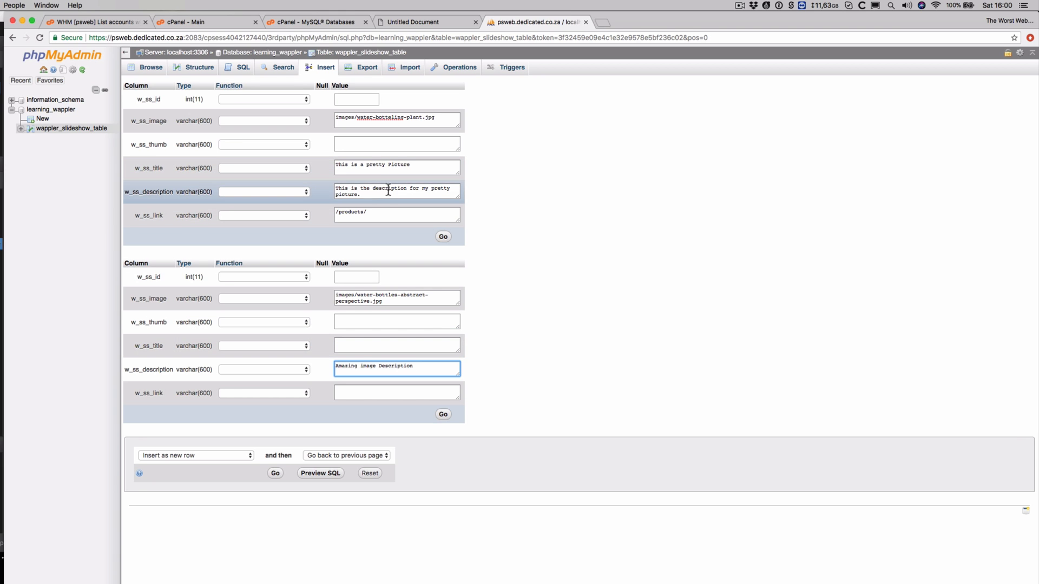
pyautogui.moveTo(373, 196); pyautogui.dragTo(336, 188)
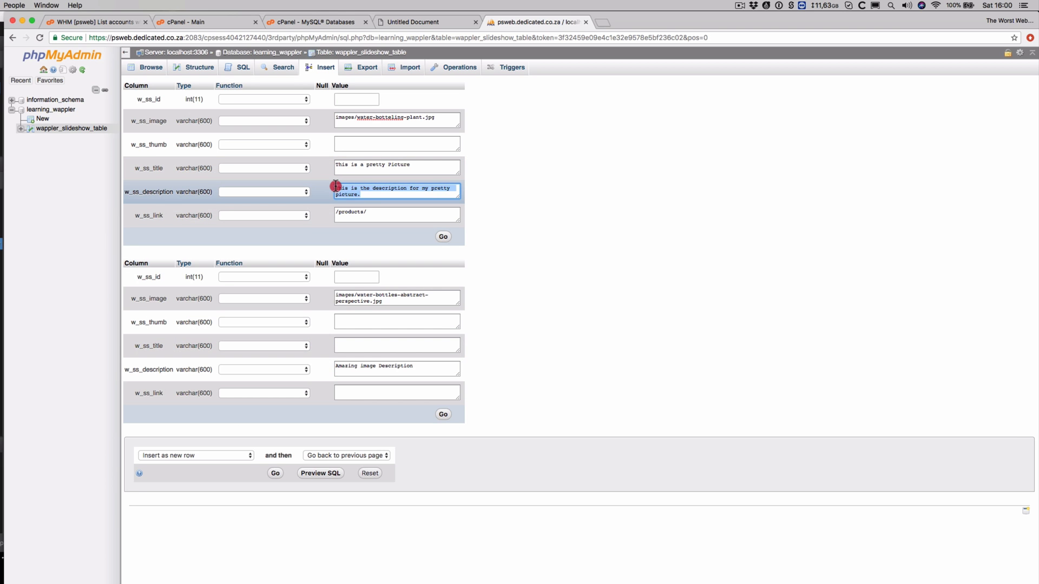
pyautogui.press('BackSpace')
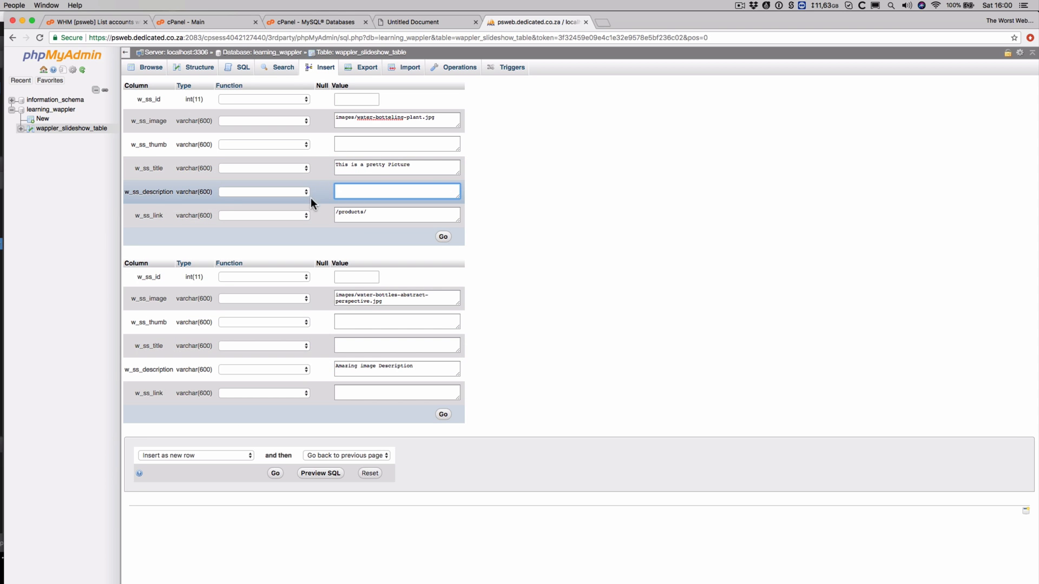
pyautogui.click(363, 214)
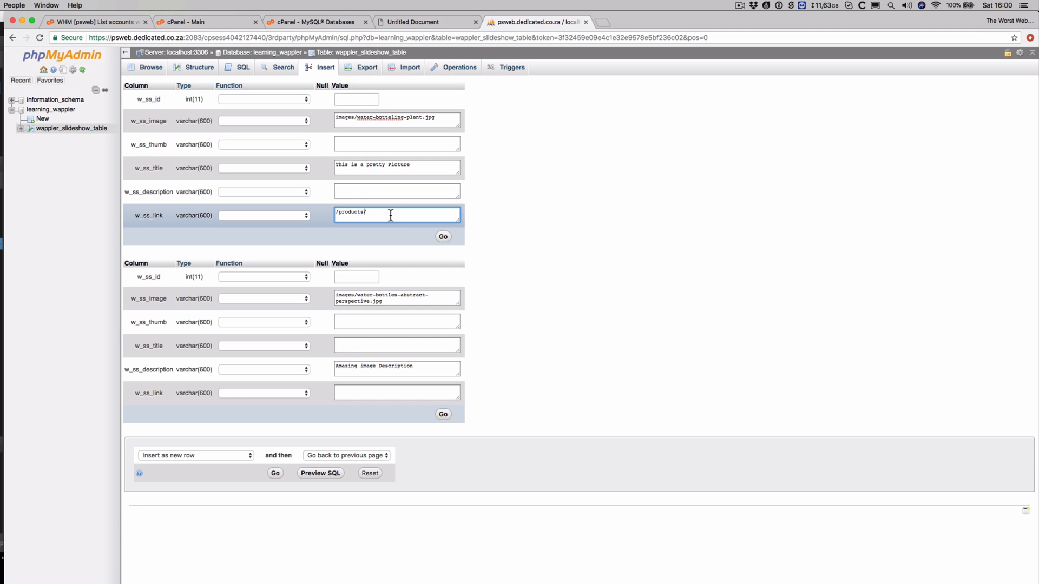
pyautogui.write('-b')
pyautogui.moveTo(364, 211); pyautogui.dragTo(329, 214)
pyautogui.write('ht')
pyautogui.write('tp://www.example.com/')
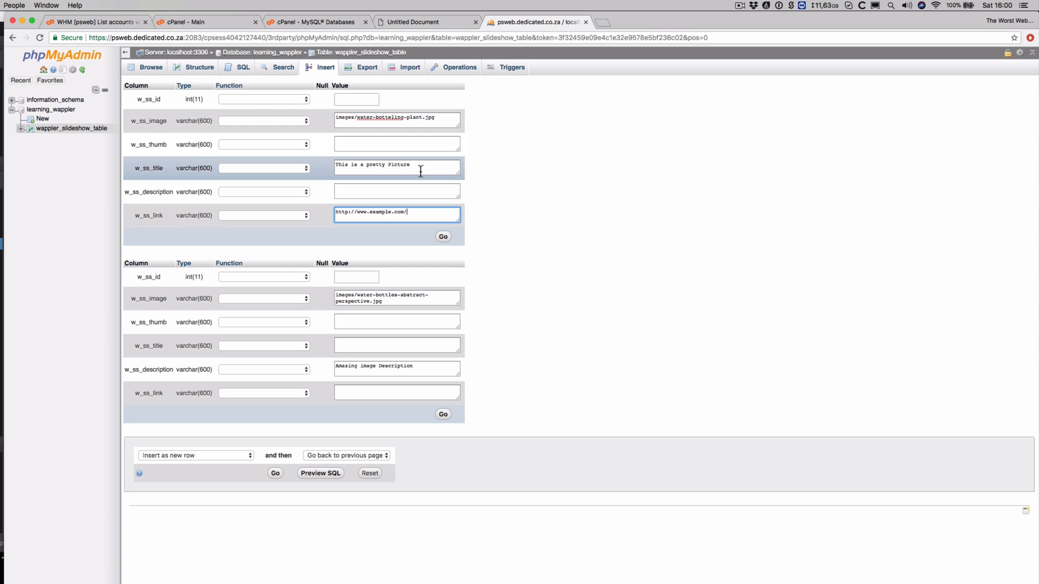
pyautogui.moveTo(418, 165); pyautogui.dragTo(336, 164)
pyautogui.write('Water Bottles')
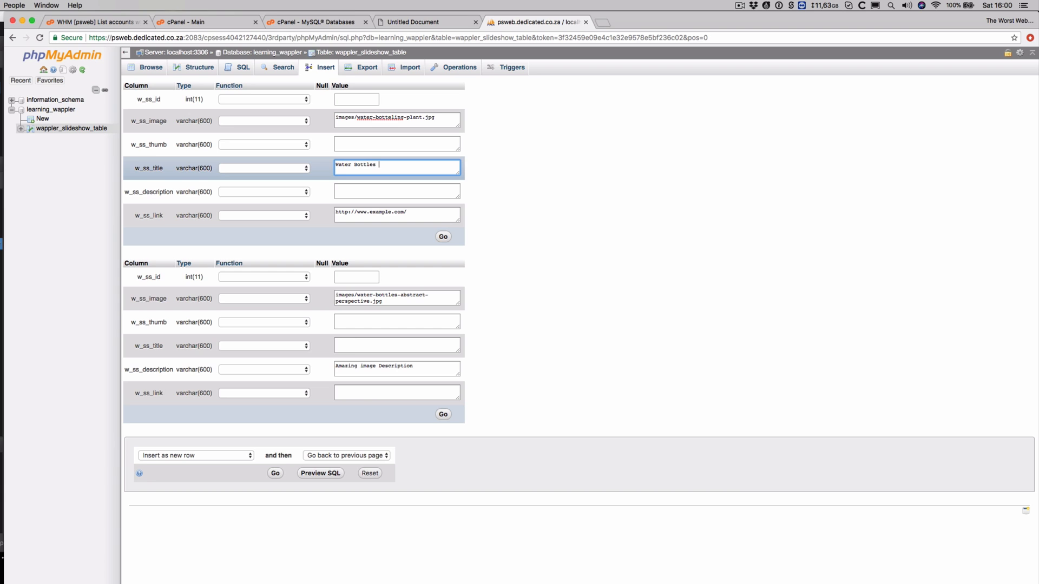
pyautogui.write(' with ext link')
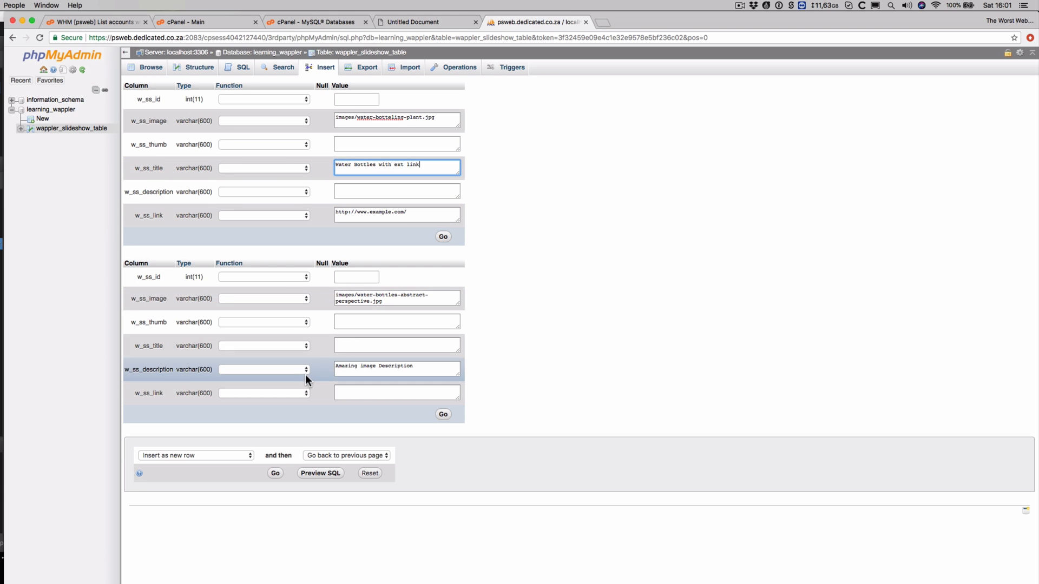
pyautogui.click(275, 474)
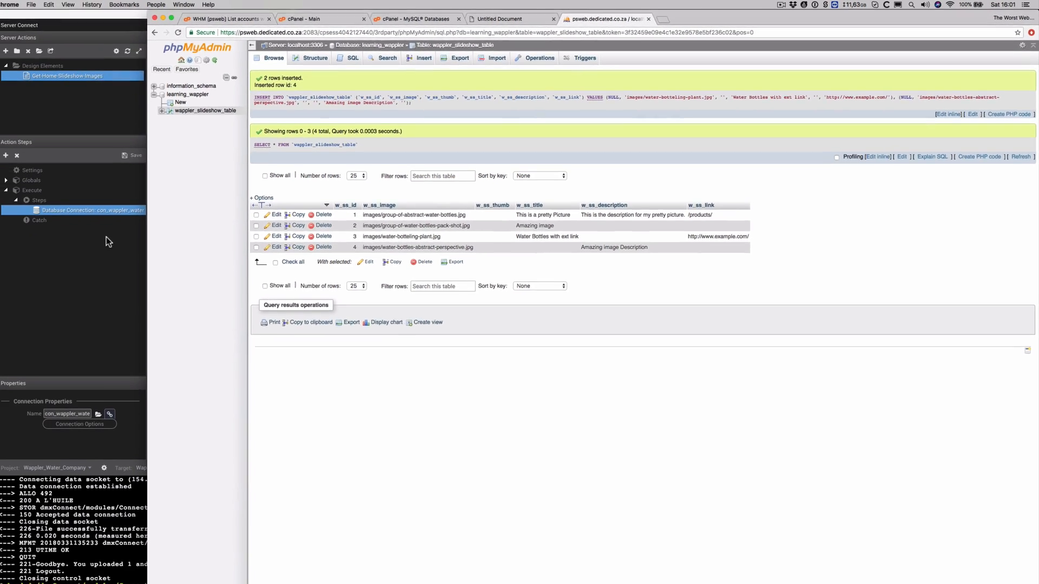
# In Wappler, add a Database Query from the connection's Database Actions and save the action file when prompted
pyautogui.click(107, 241)
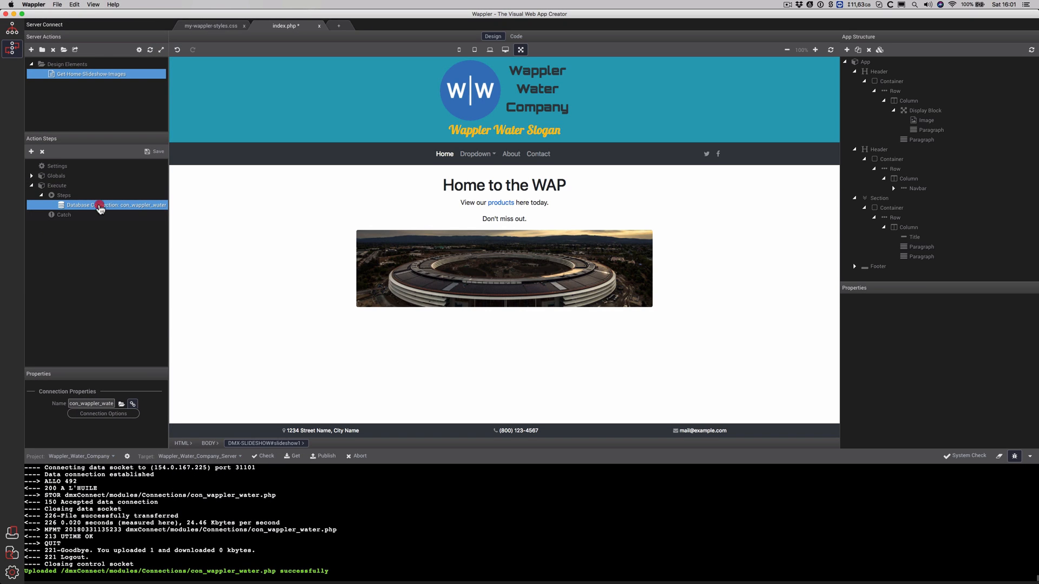
pyautogui.rightClick(100, 205)
pyautogui.moveTo(144, 232)
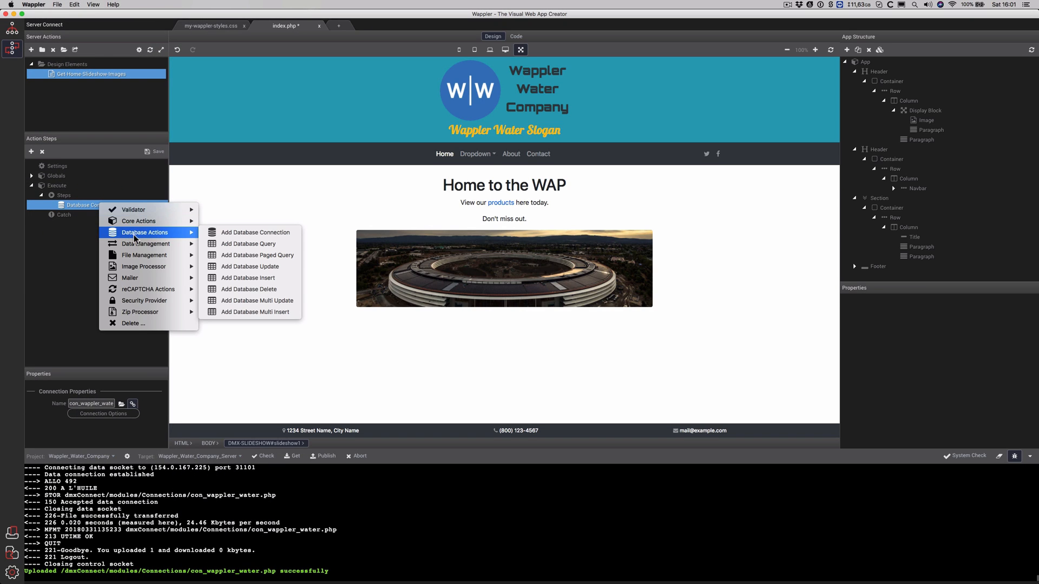
pyautogui.click(261, 244)
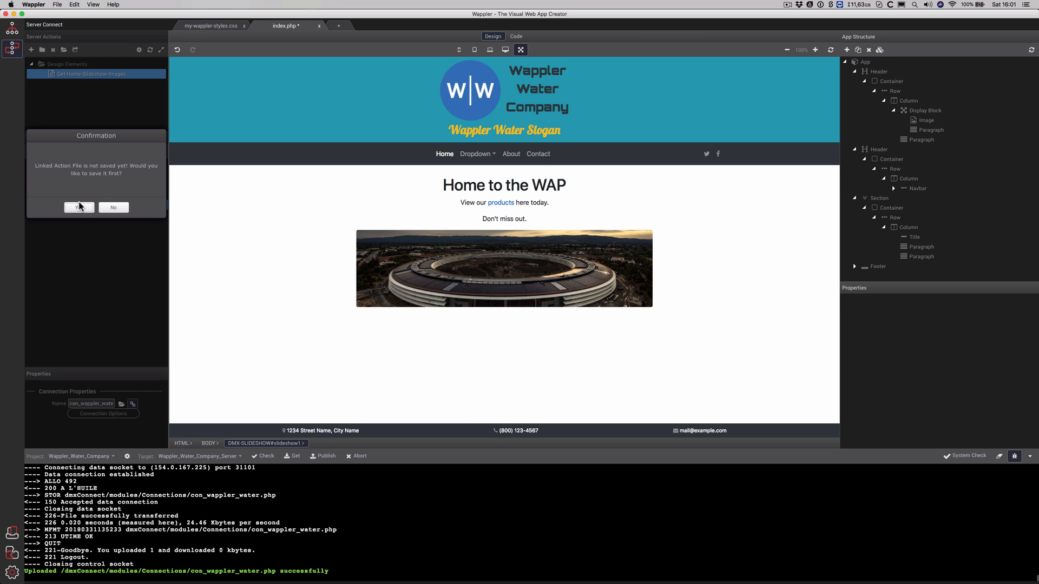
pyautogui.click(80, 209)
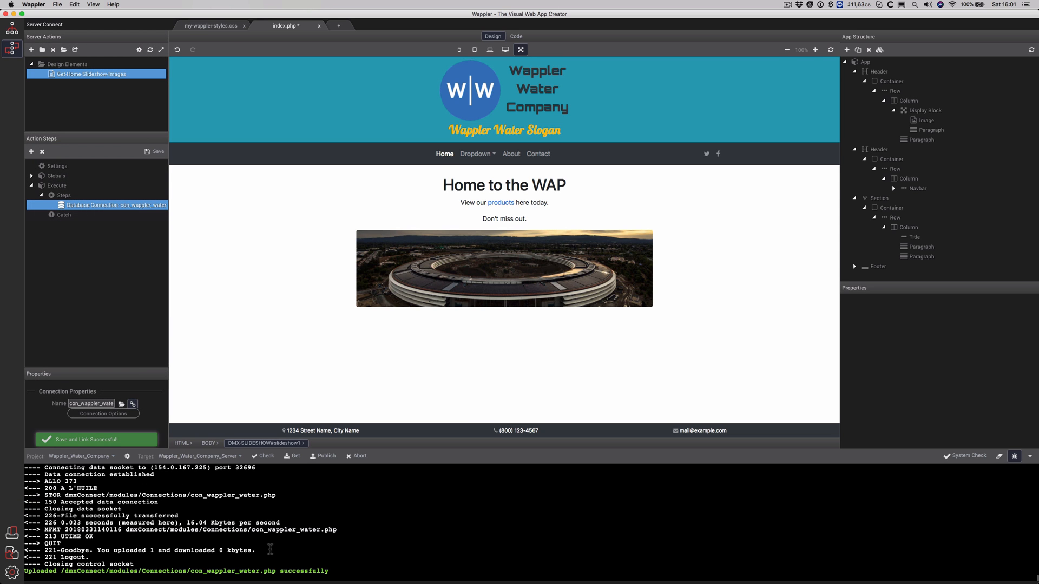
# Add the Database Query after the connection, rename it query_for_slideshow and open Query Builder
pyautogui.rightClick(123, 205)
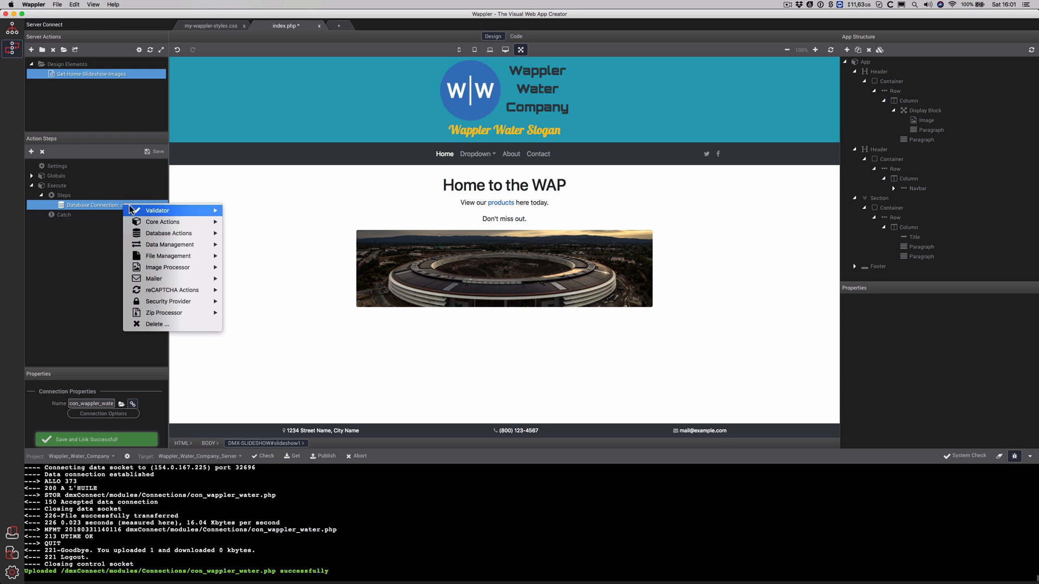
pyautogui.moveTo(168, 233)
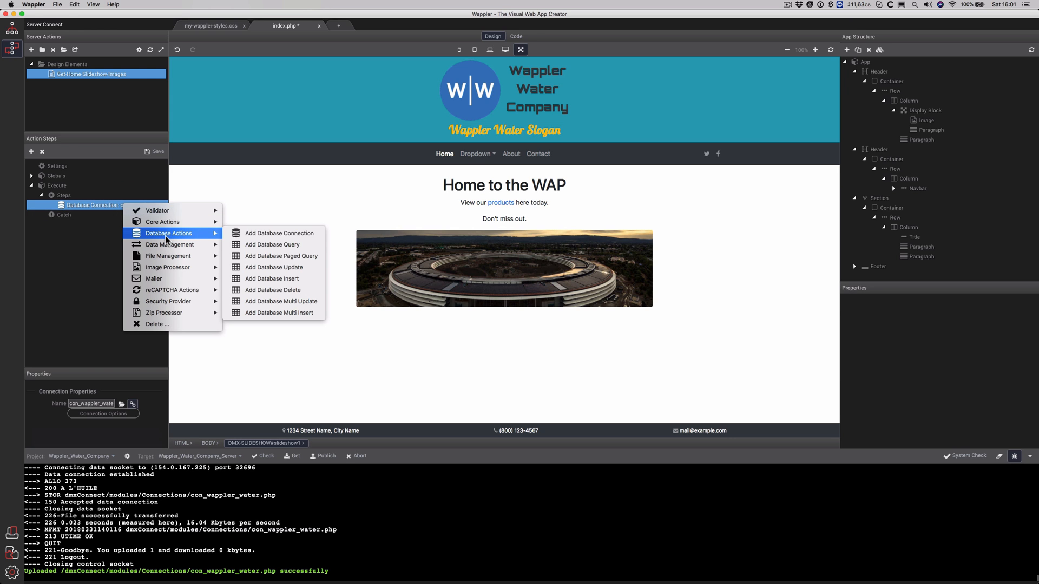
pyautogui.click(273, 244)
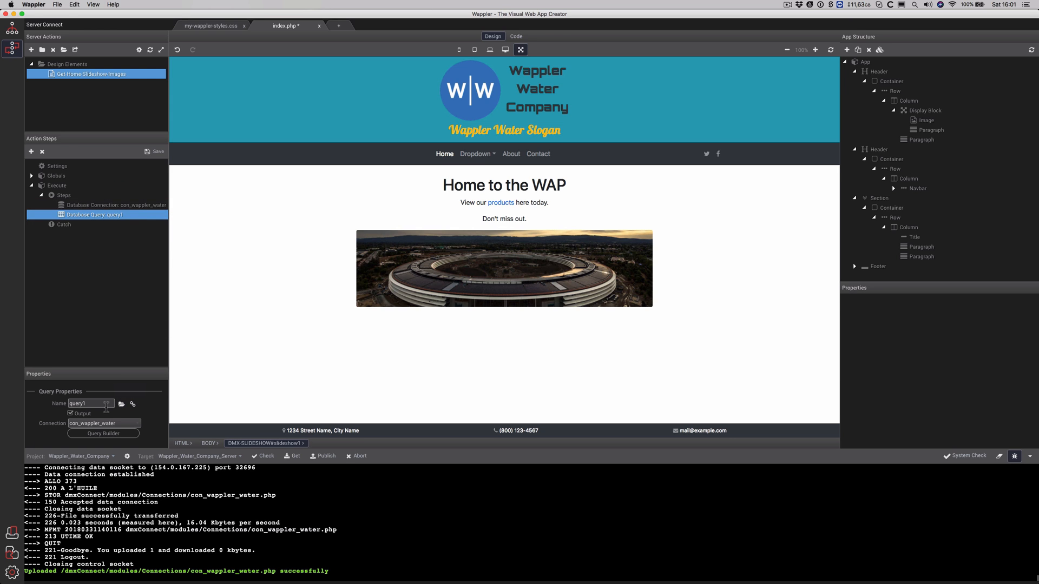
pyautogui.click(105, 405)
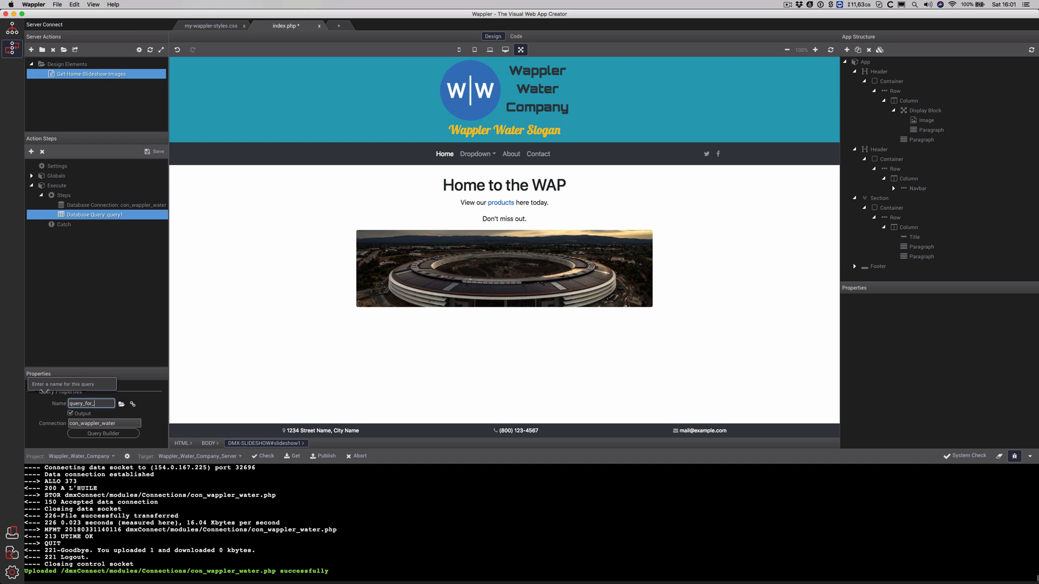
pyautogui.write('_for_slideshow')
pyautogui.click(101, 434)
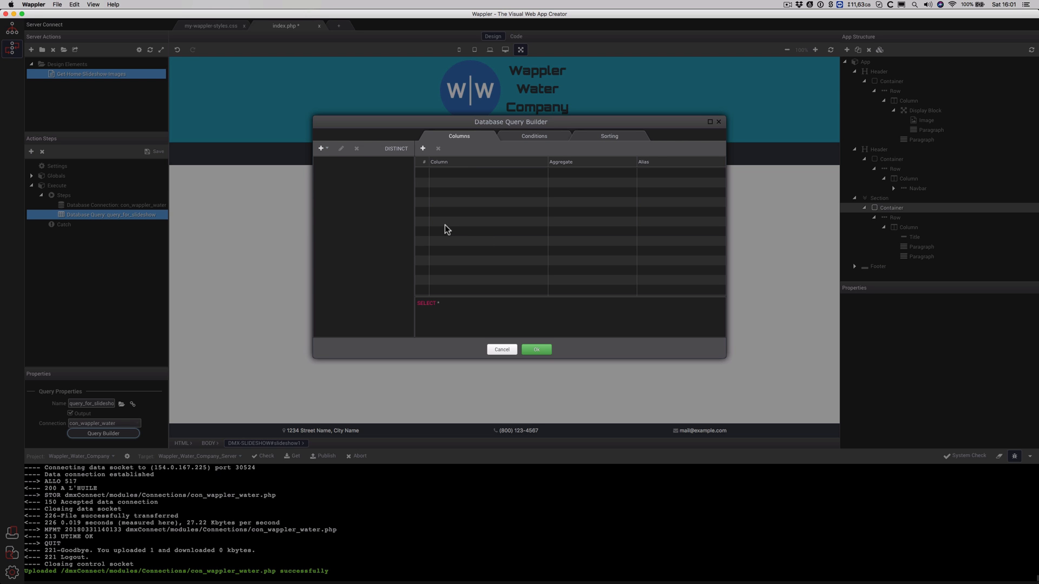
# Query all six columns from wappler_slideshow_table, then review the Conditions and Sorting tabs
pyautogui.click(324, 149)
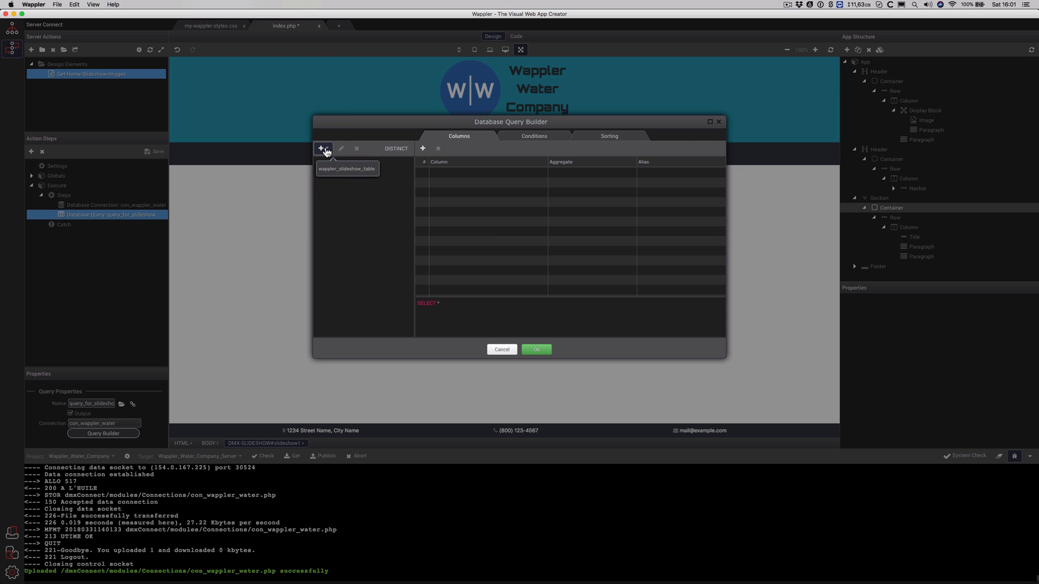
pyautogui.click(334, 170)
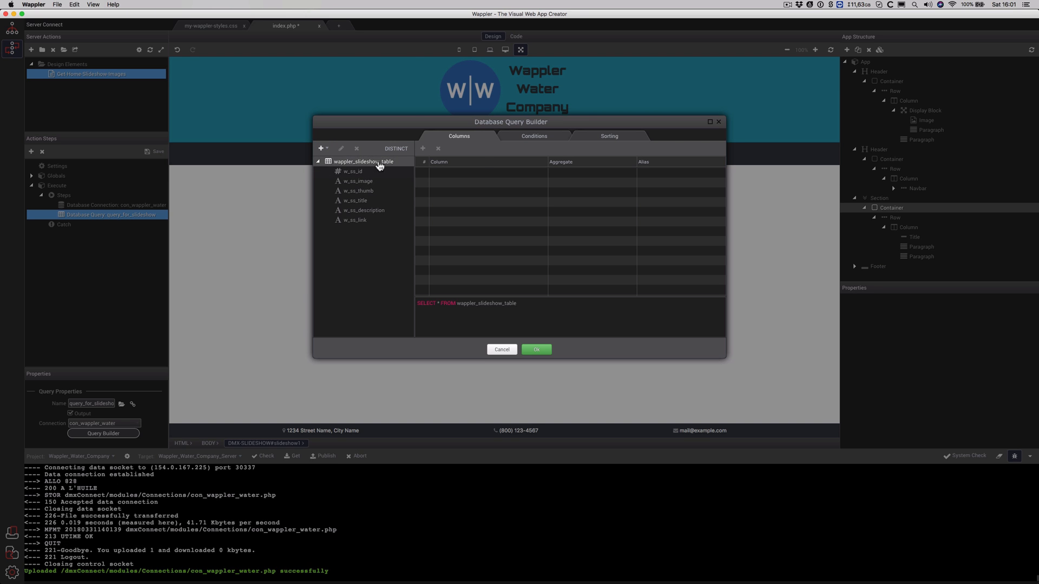
pyautogui.click(376, 163)
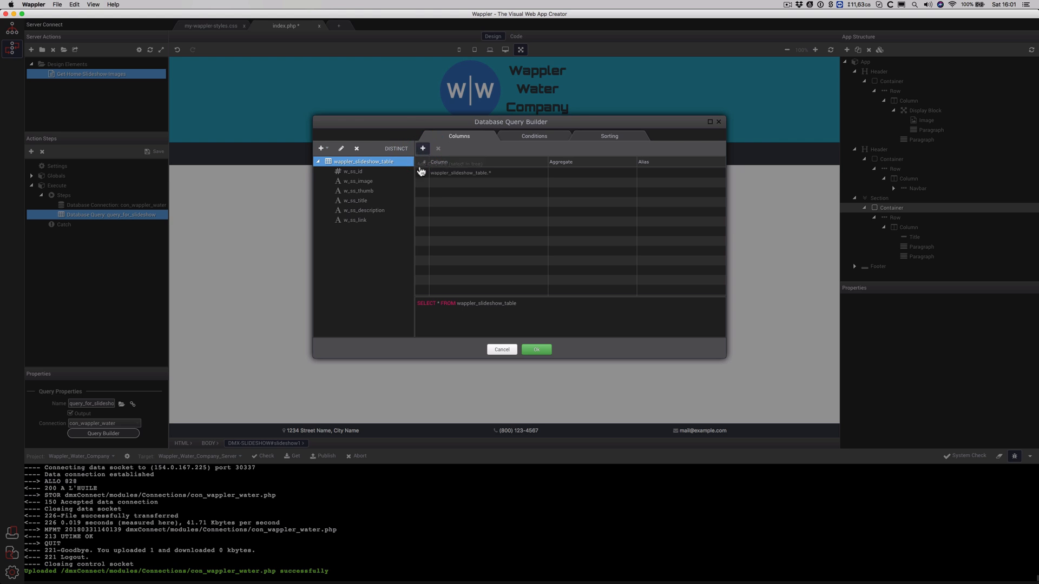
pyautogui.click(442, 175)
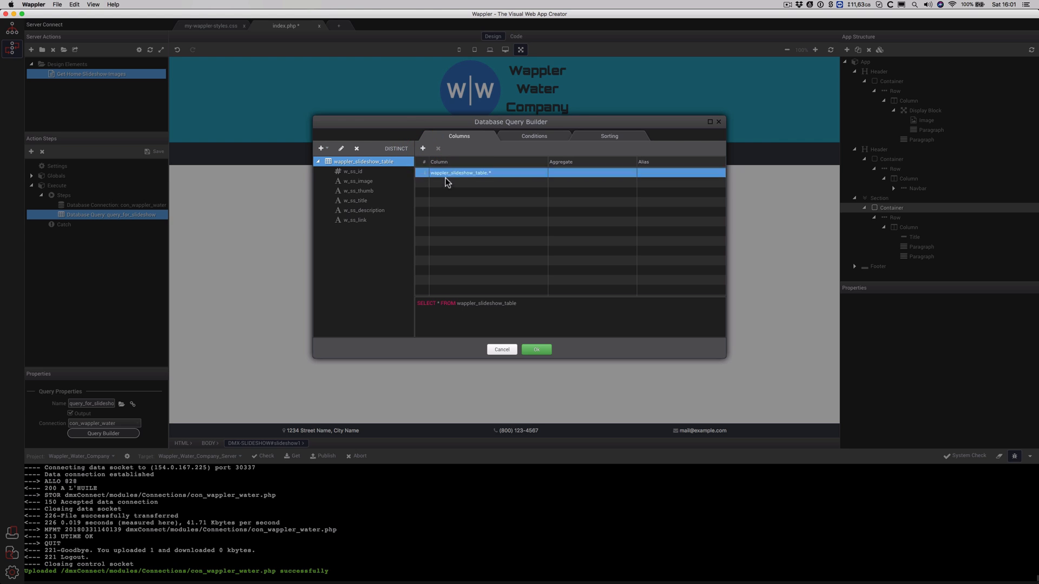
pyautogui.click(531, 137)
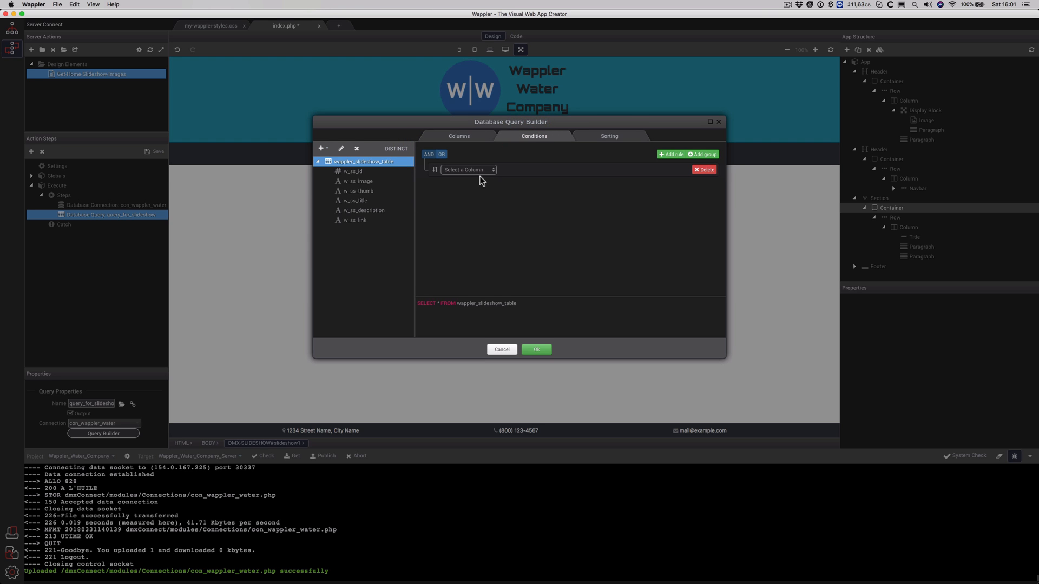
pyautogui.click(609, 136)
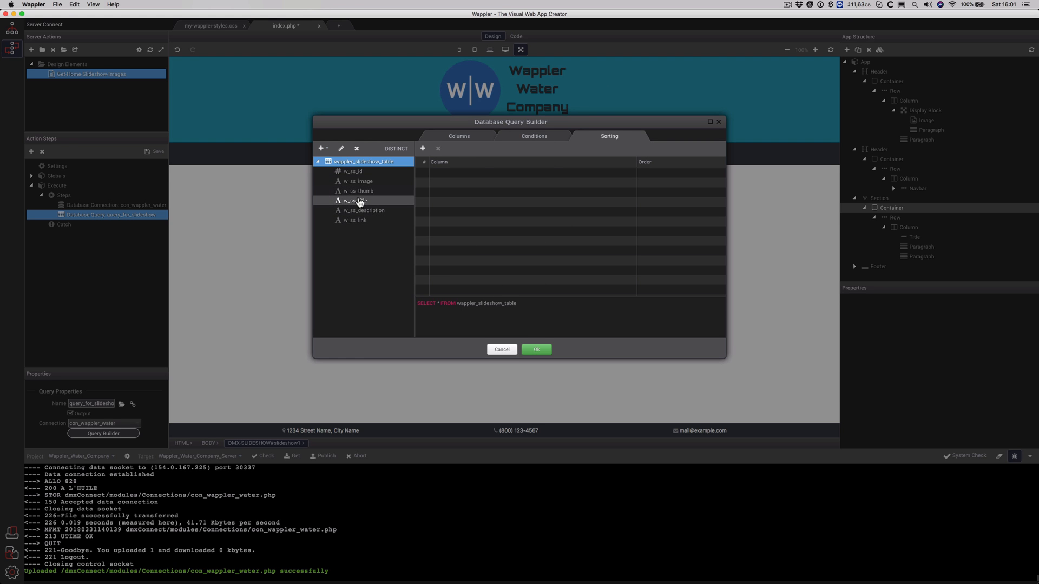
# Add a w_ss_id sort with DESC order in the Query Builder's Sorting tab and confirm with OK
pyautogui.click(358, 202)
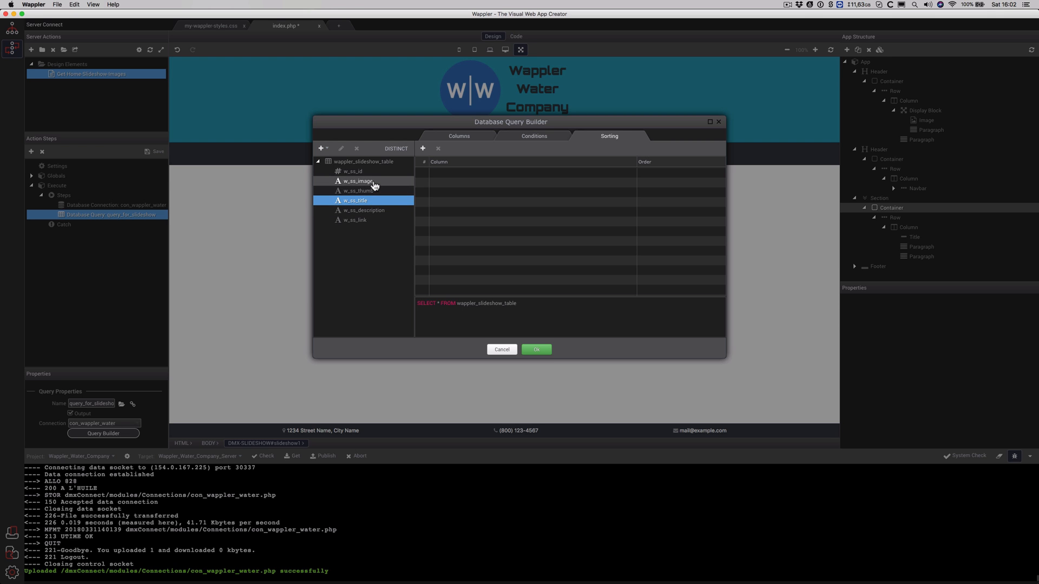
pyautogui.click(353, 171)
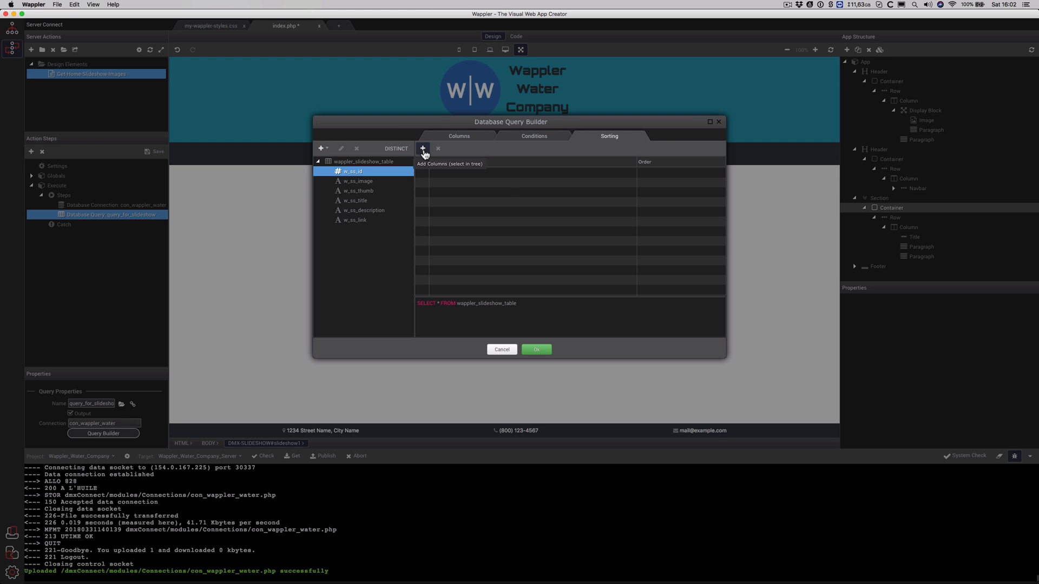
pyautogui.click(423, 149)
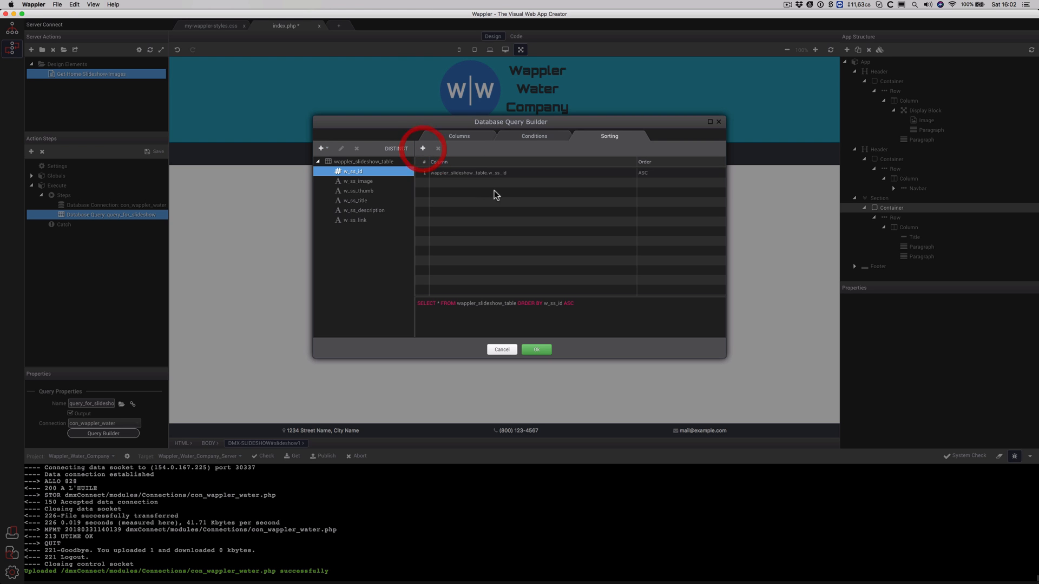
pyautogui.click(645, 173)
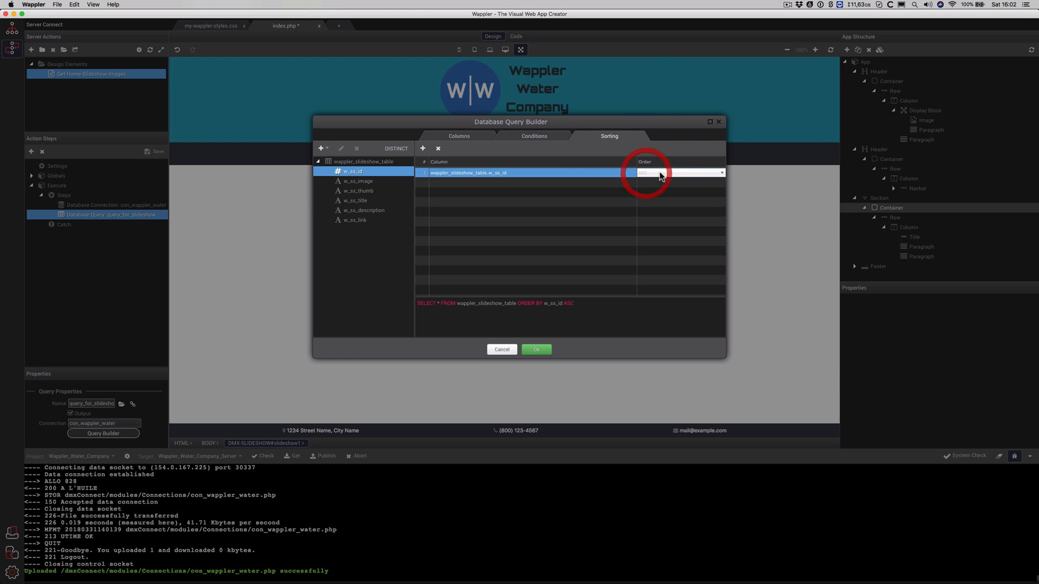
pyautogui.click(721, 173)
pyautogui.click(712, 181)
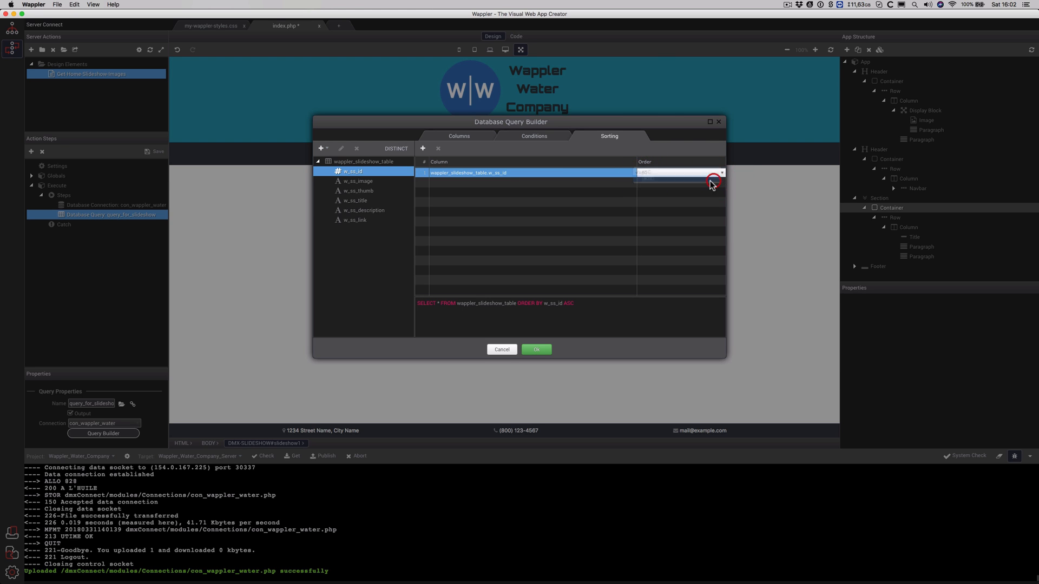
pyautogui.click(722, 172)
pyautogui.click(718, 166)
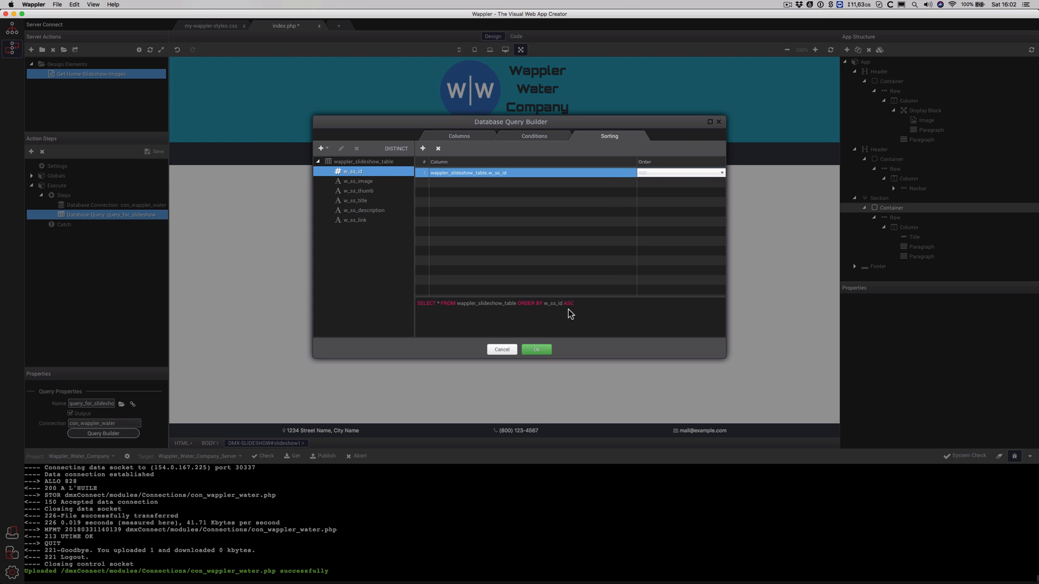
pyautogui.click(723, 172)
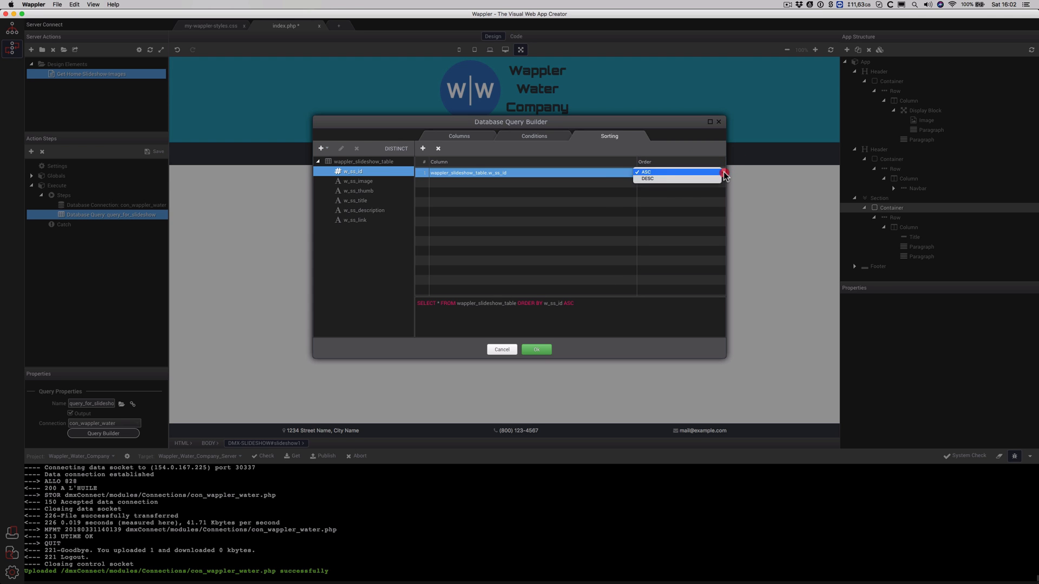
pyautogui.click(718, 180)
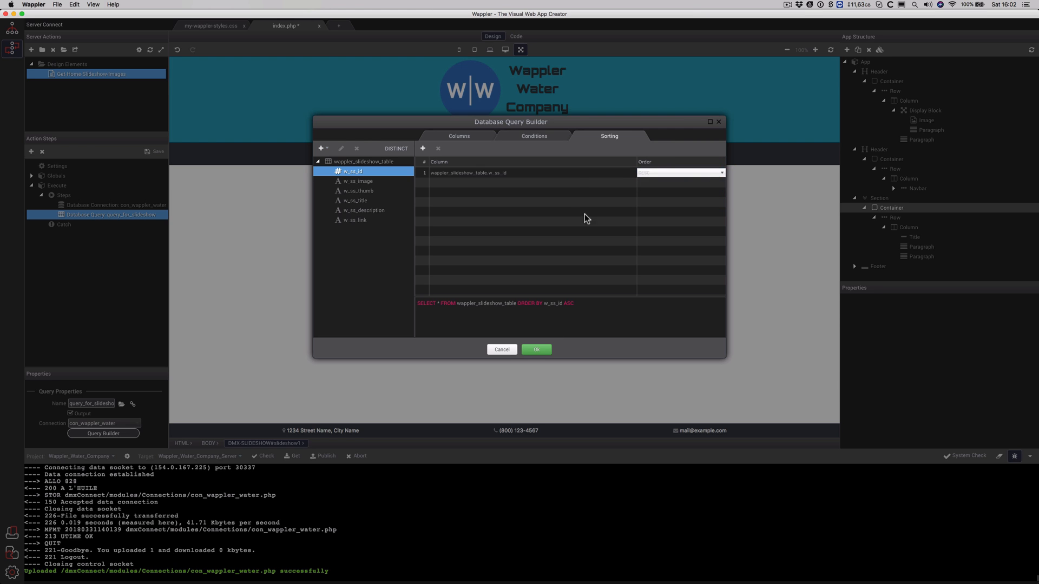
pyautogui.click(575, 177)
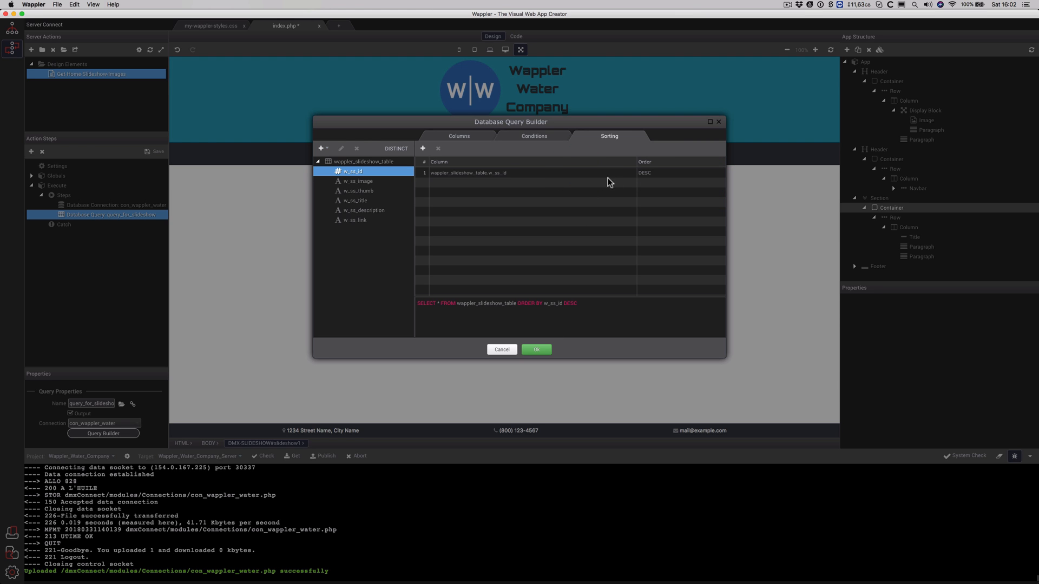
pyautogui.click(537, 350)
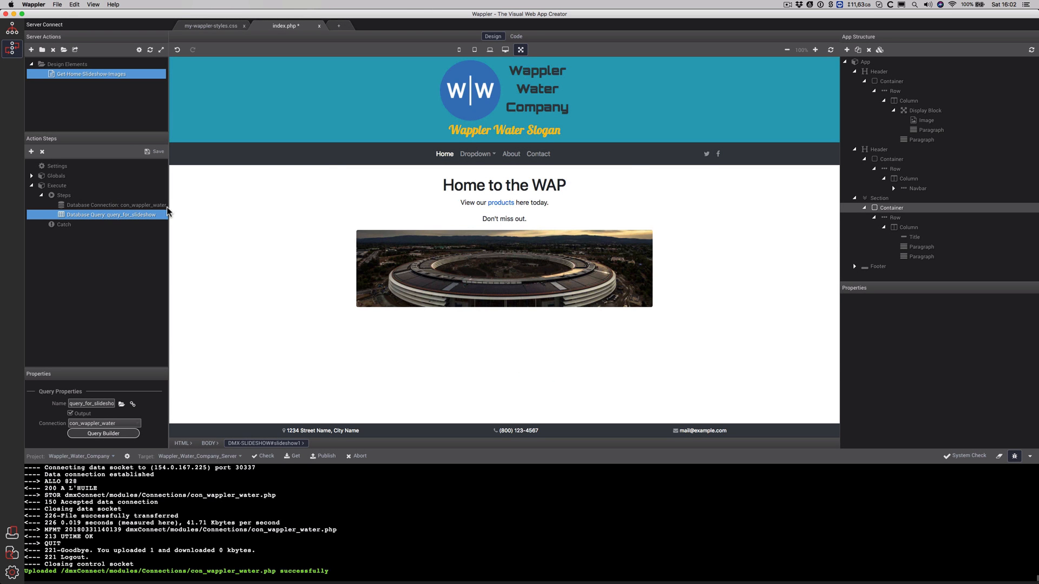
# Save the slideshow server action and the index.php page
pyautogui.click(147, 153)
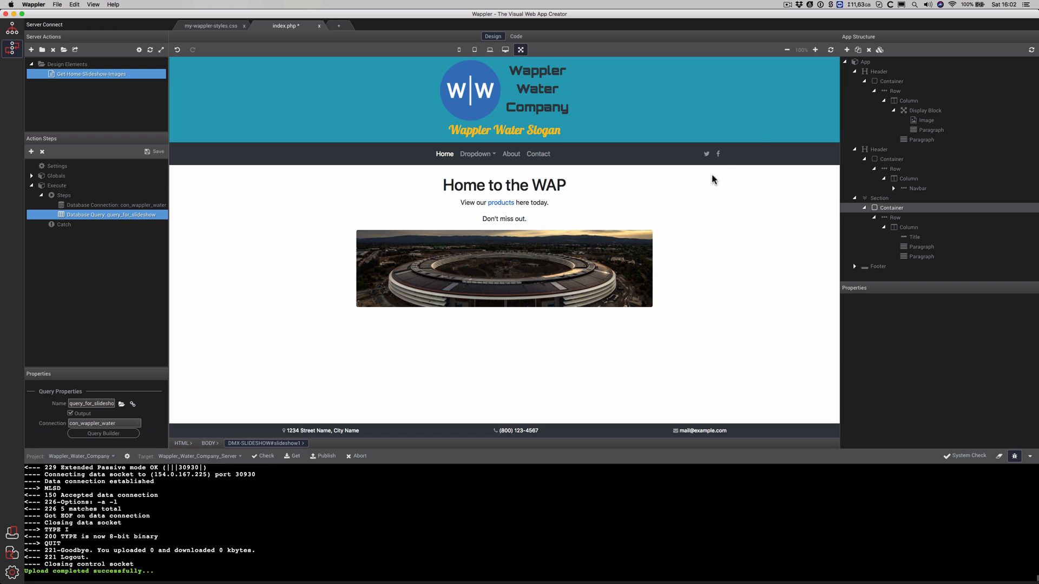
pyautogui.click(809, 156)
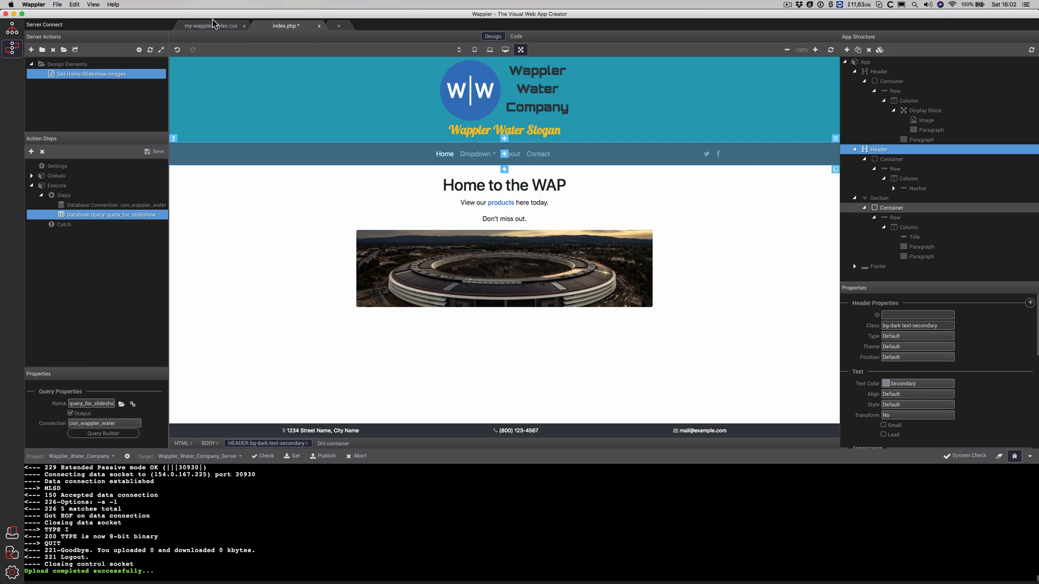
pyautogui.click(57, 5)
pyautogui.click(73, 41)
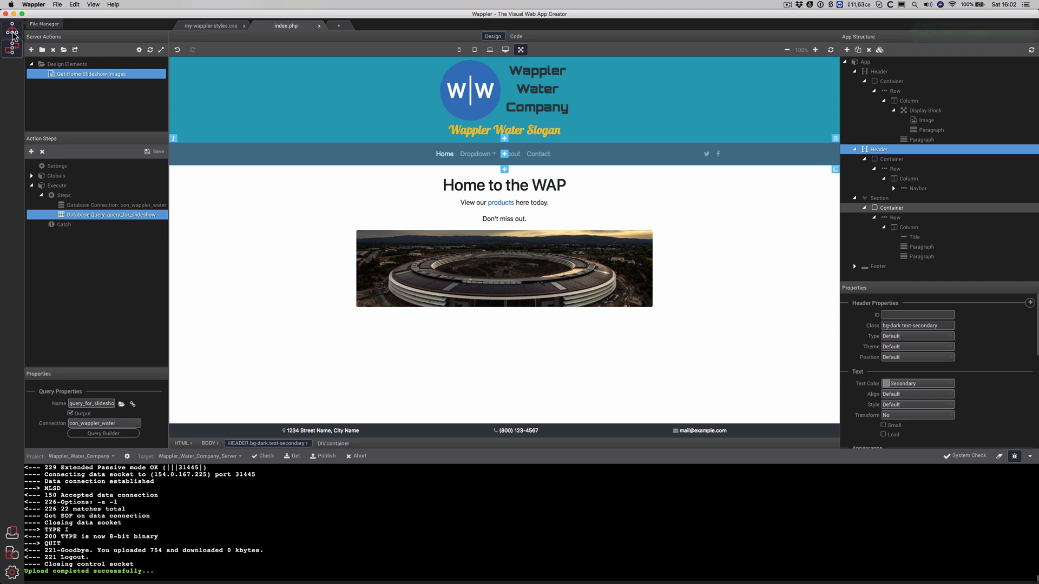
# Browse the dmx folders in the local project files, then switch to phpMyAdmin in Chrome
pyautogui.click(13, 33)
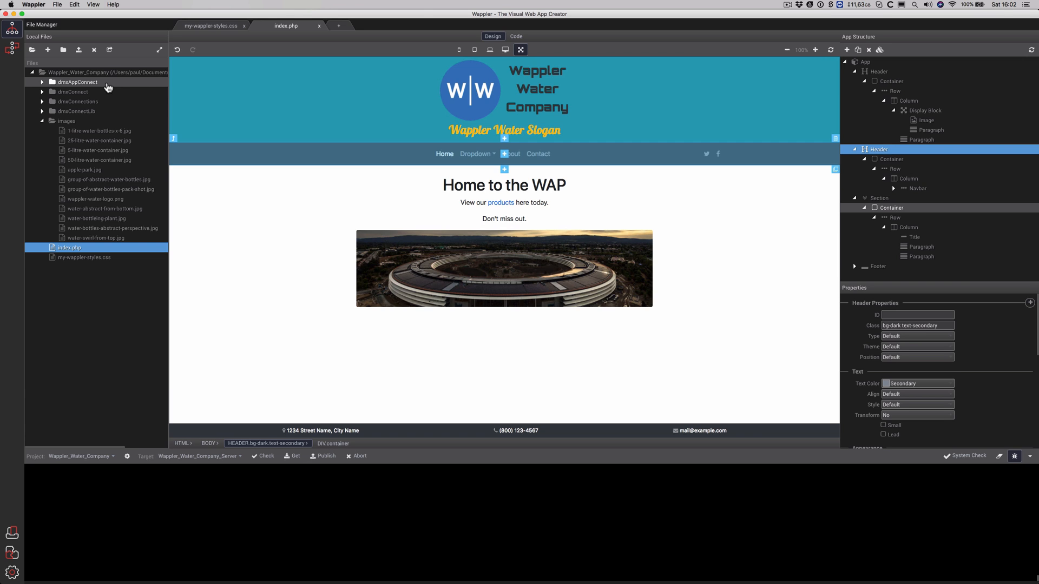
pyautogui.click(107, 85)
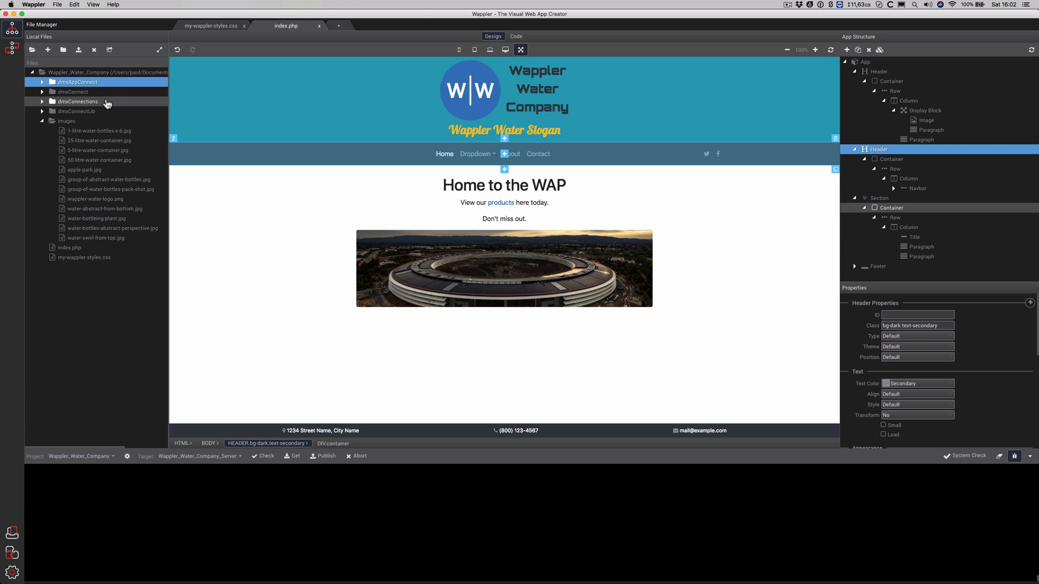
pyautogui.click(106, 103)
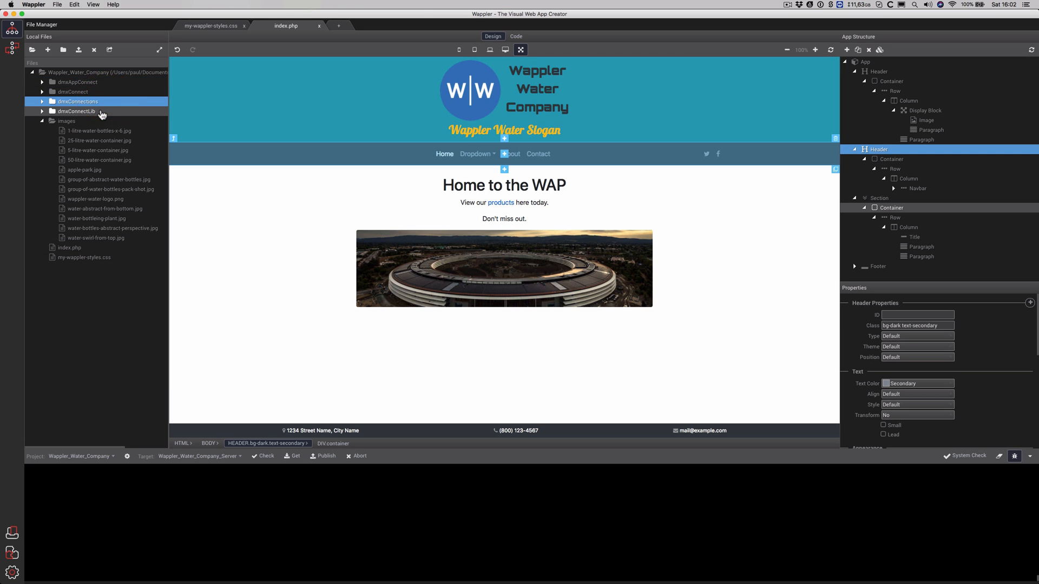
pyautogui.click(102, 112)
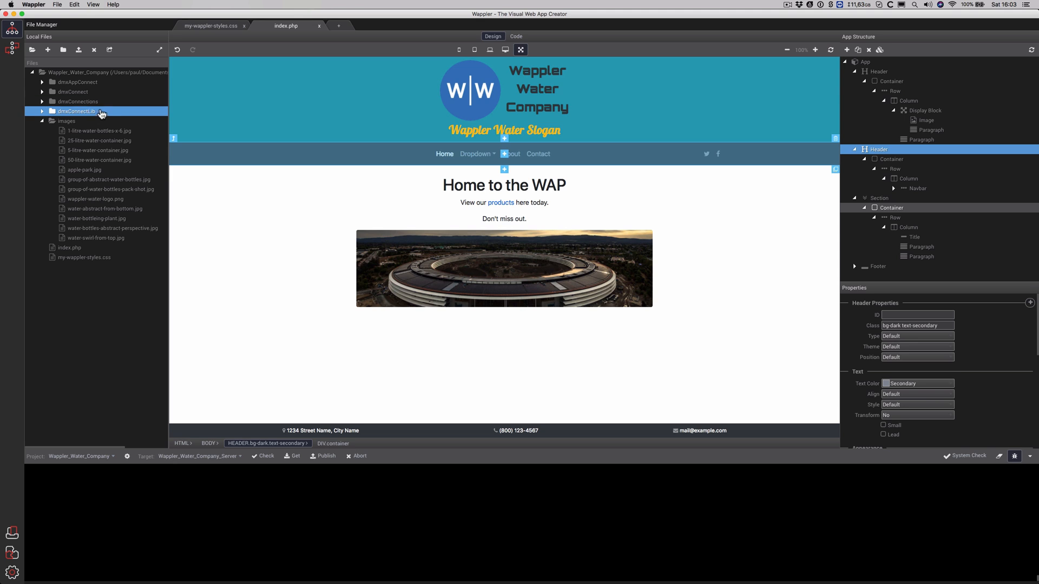
pyautogui.click(43, 93)
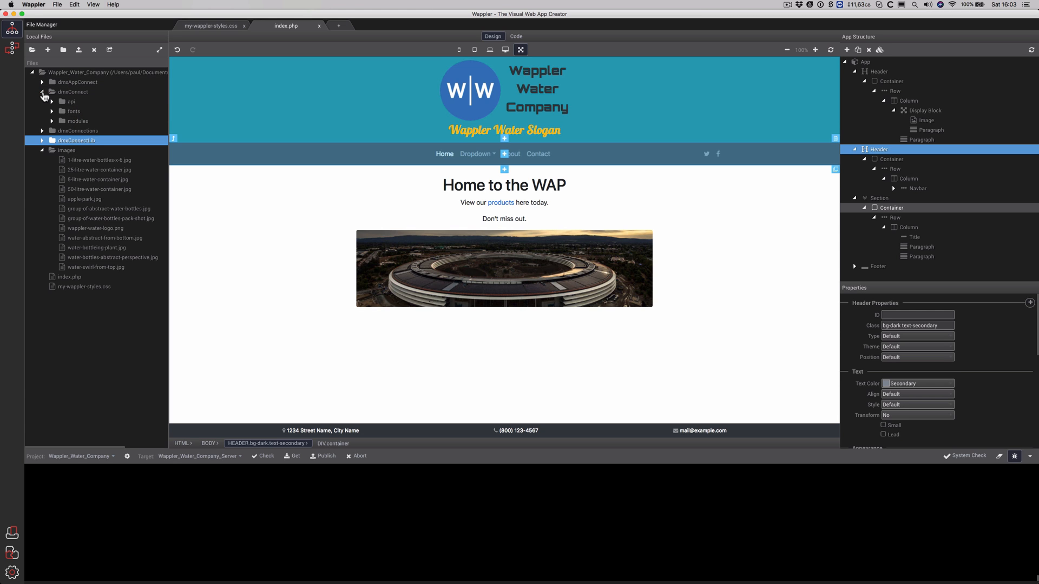
pyautogui.click(43, 93)
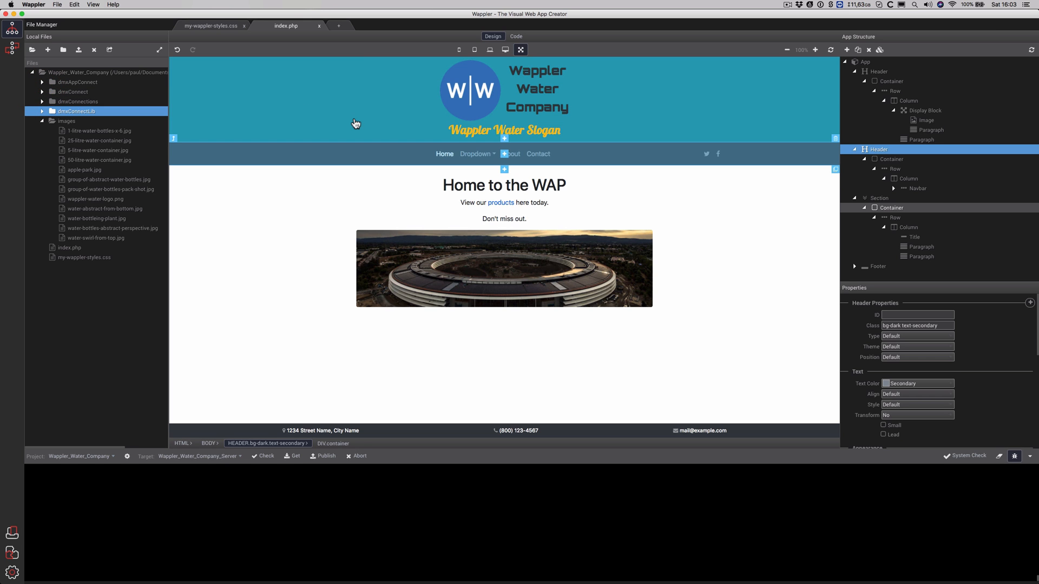
pyautogui.press('super+Tab')
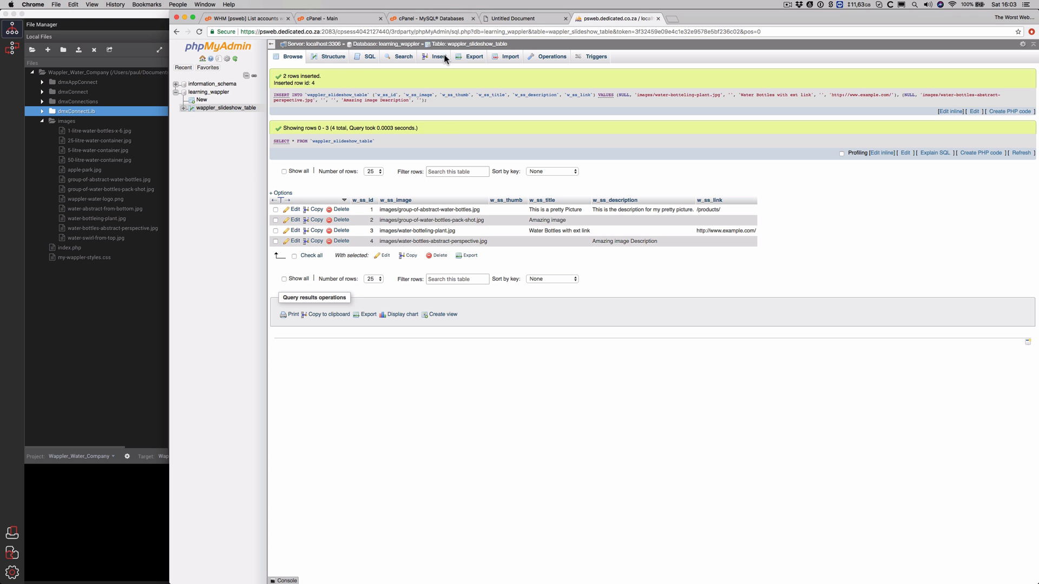
# View public_html/beta-27 in cPanel File Manager, then return to Wappler
pyautogui.click(364, 14)
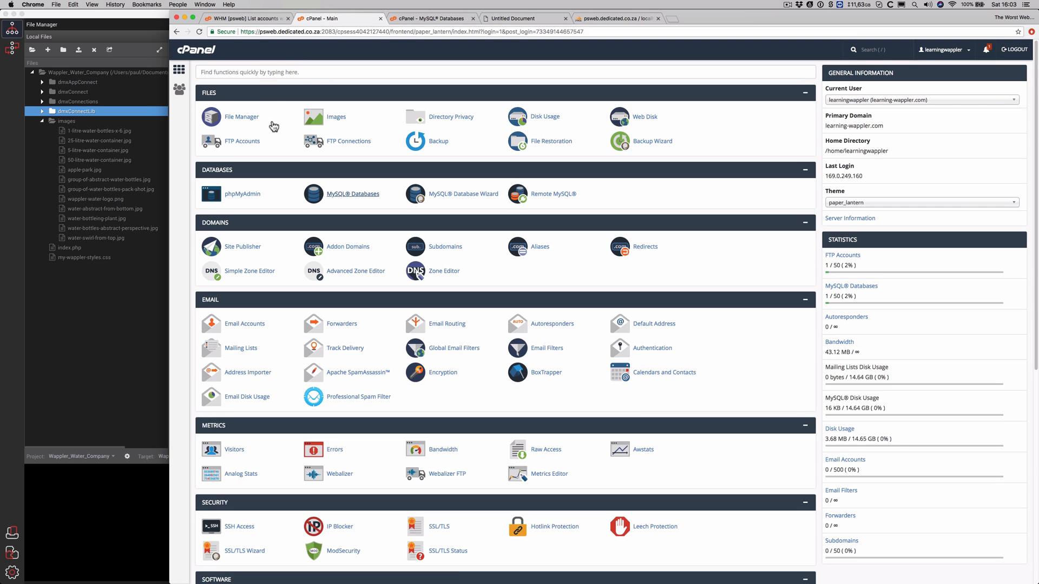
pyautogui.click(257, 119)
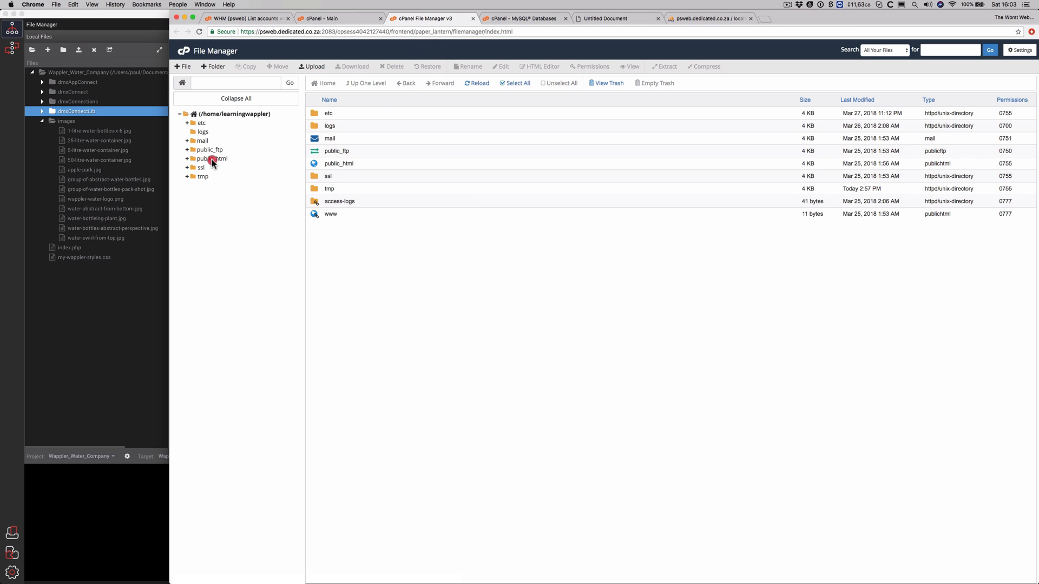
pyautogui.click(212, 159)
pyautogui.click(213, 167)
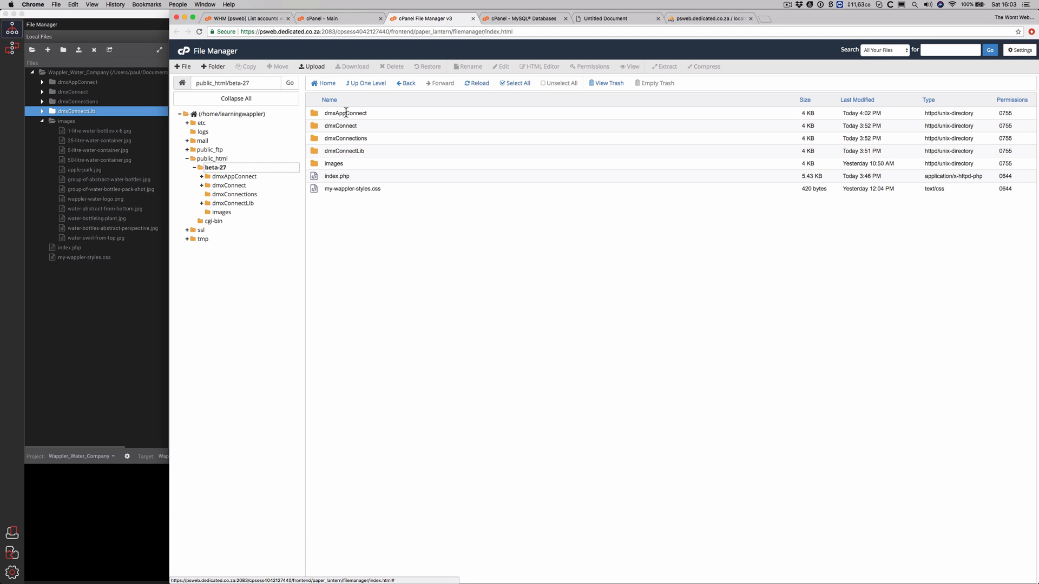
pyautogui.click(135, 296)
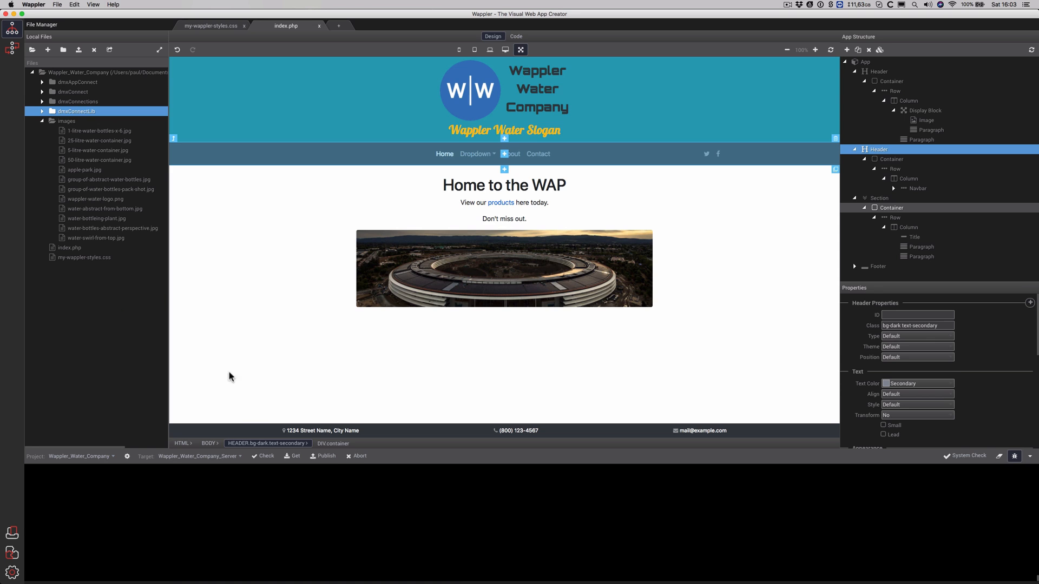
# Publish index.php to the server, then insert a Slideshow Slide after the header
pyautogui.click(323, 456)
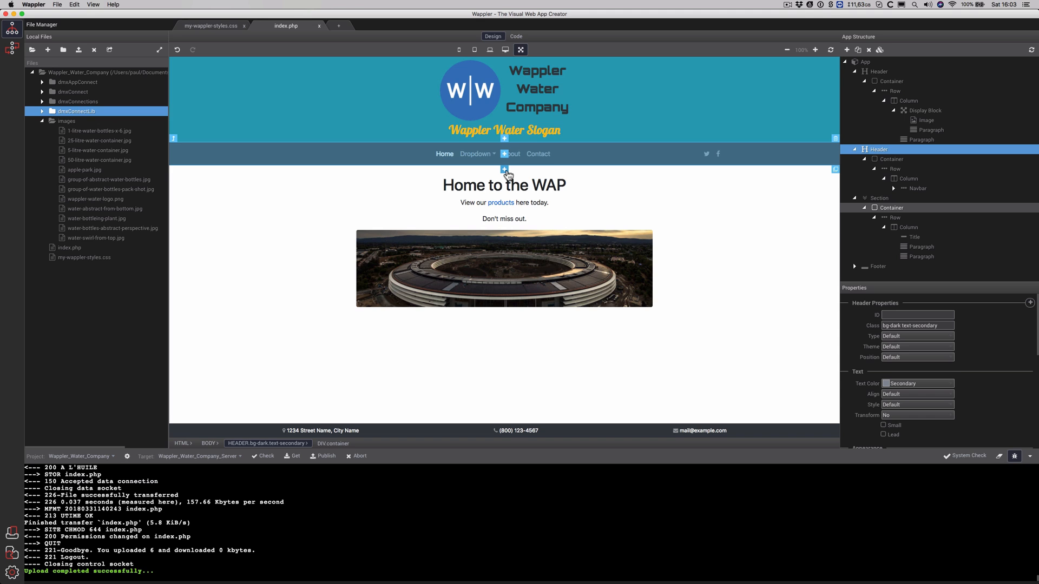
pyautogui.click(504, 170)
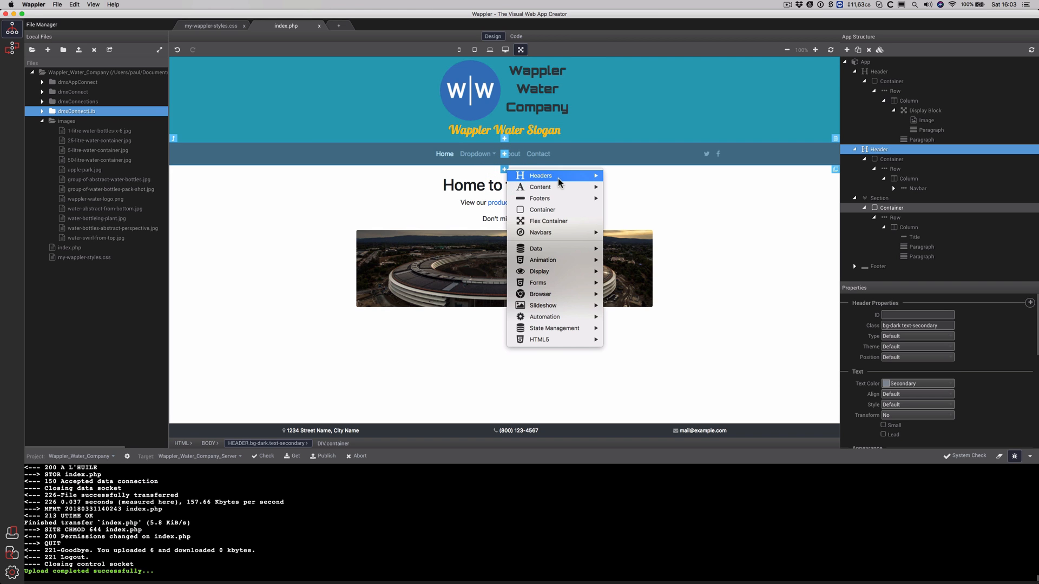
pyautogui.moveTo(550, 307)
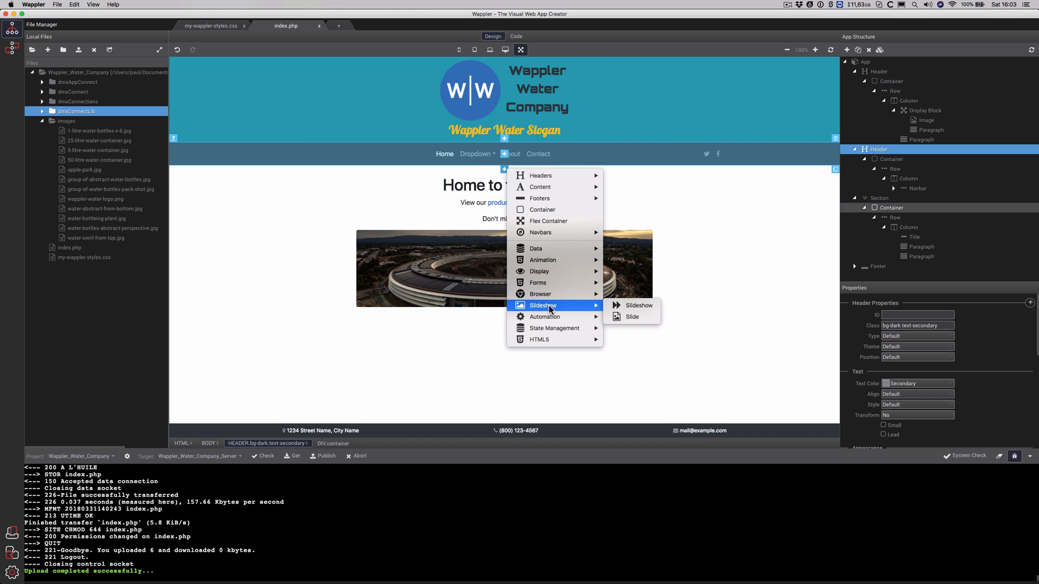
pyautogui.click(632, 317)
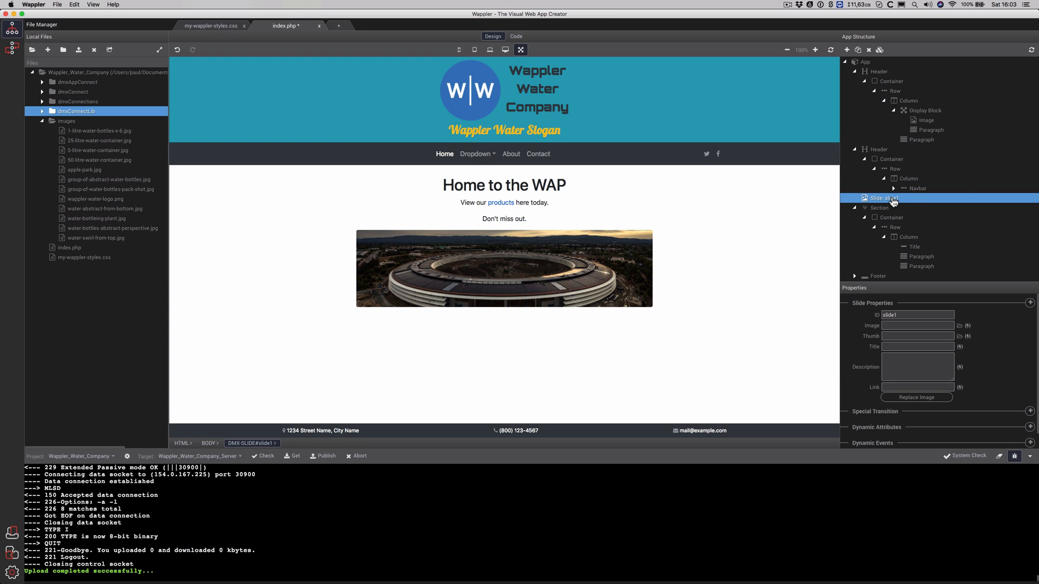
# Delete the accidentally inserted slide1 and reselect the navbar header section
pyautogui.rightClick(892, 199)
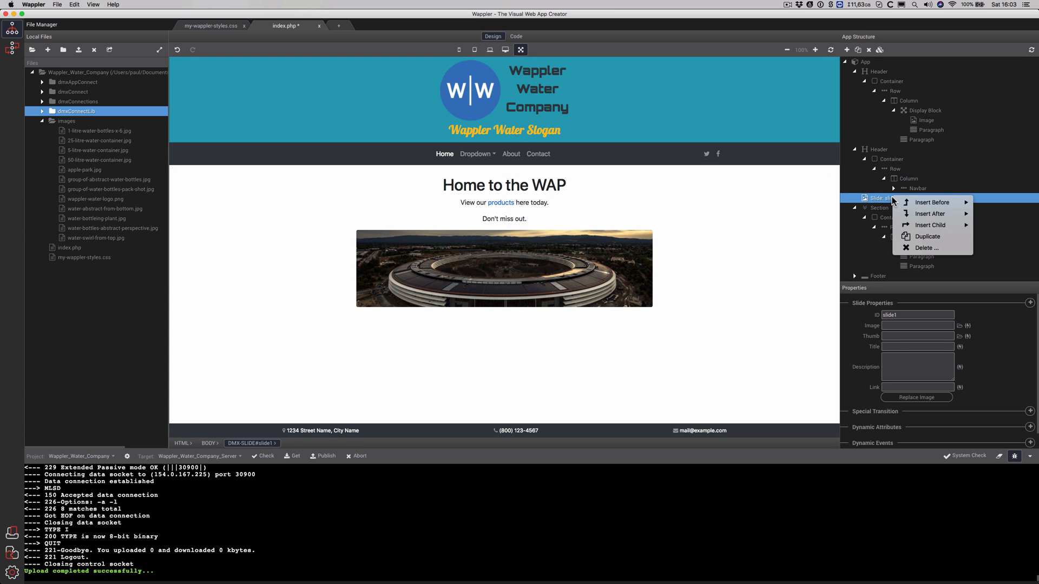
pyautogui.click(934, 249)
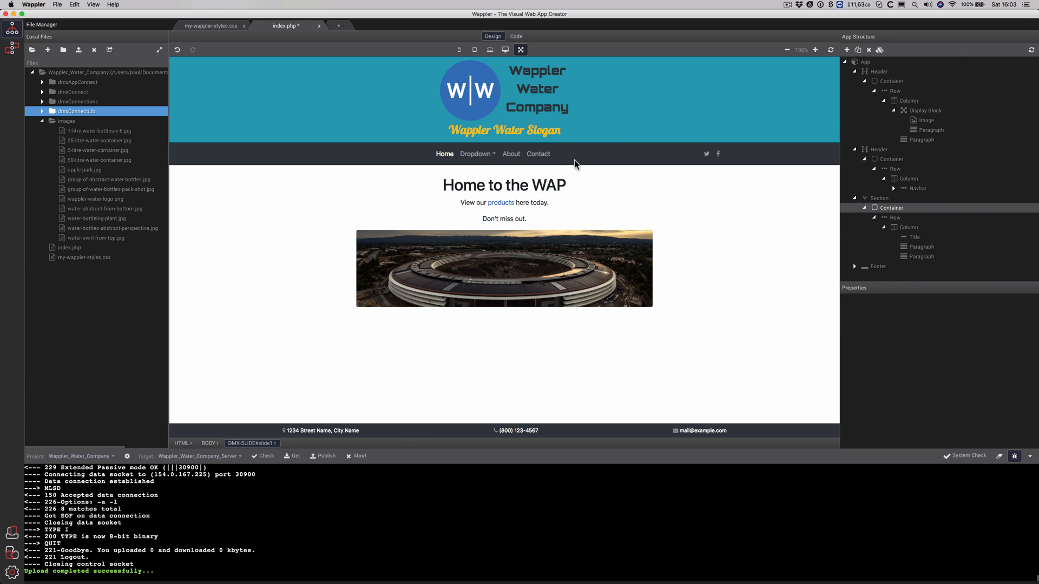
pyautogui.click(609, 163)
pyautogui.click(771, 156)
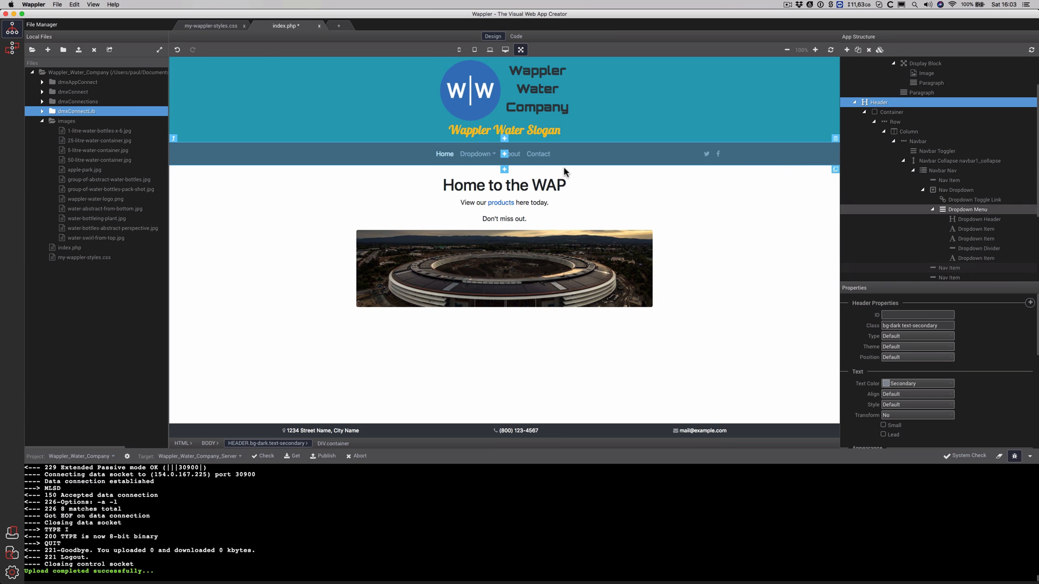
# Insert a Data > Server Connect component, serverconnect1, after the header and edit its ID field
pyautogui.click(505, 171)
pyautogui.moveTo(533, 174)
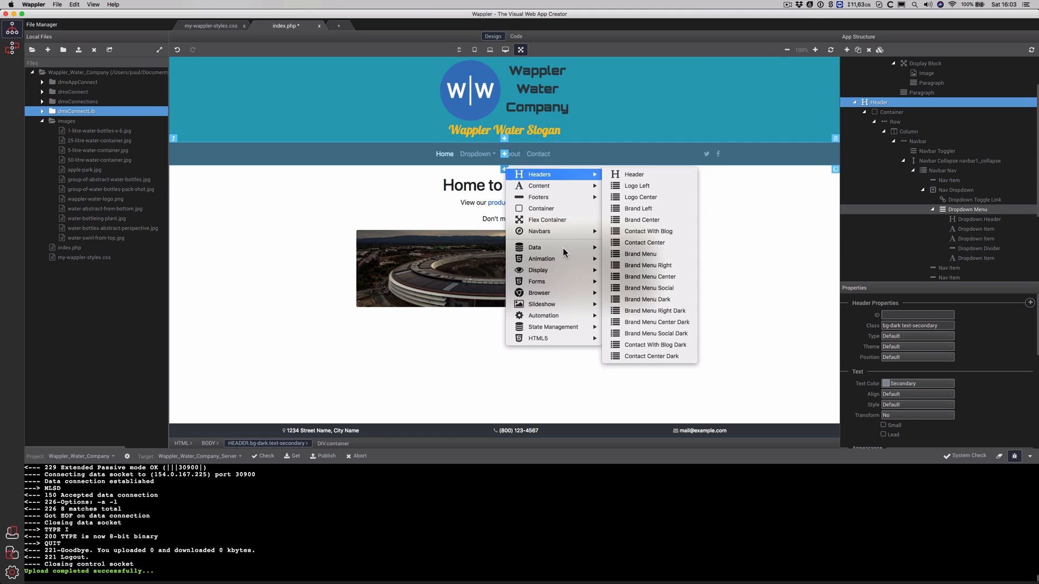
pyautogui.moveTo(559, 245)
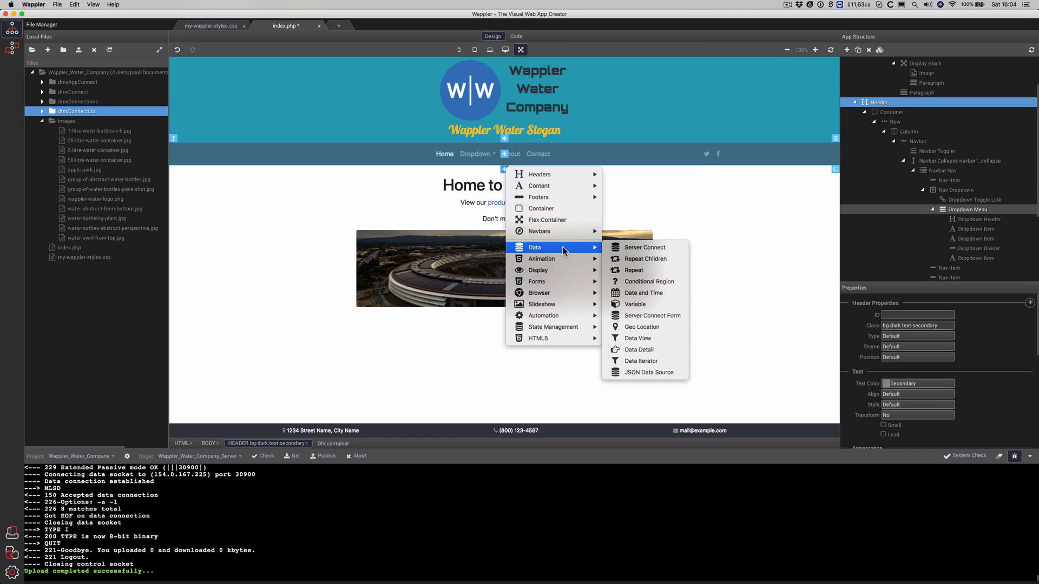
pyautogui.click(626, 249)
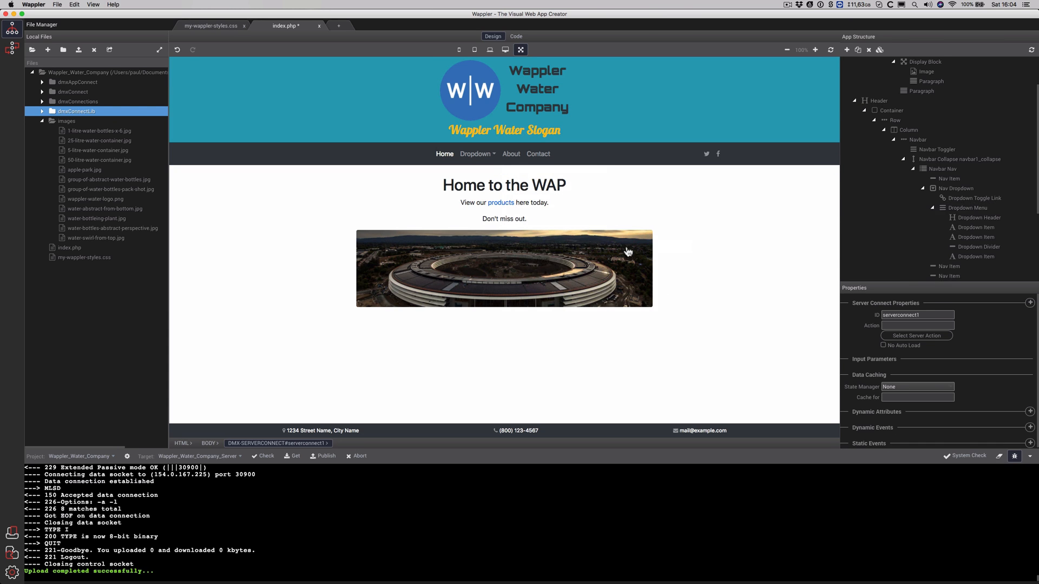
pyautogui.click(925, 315)
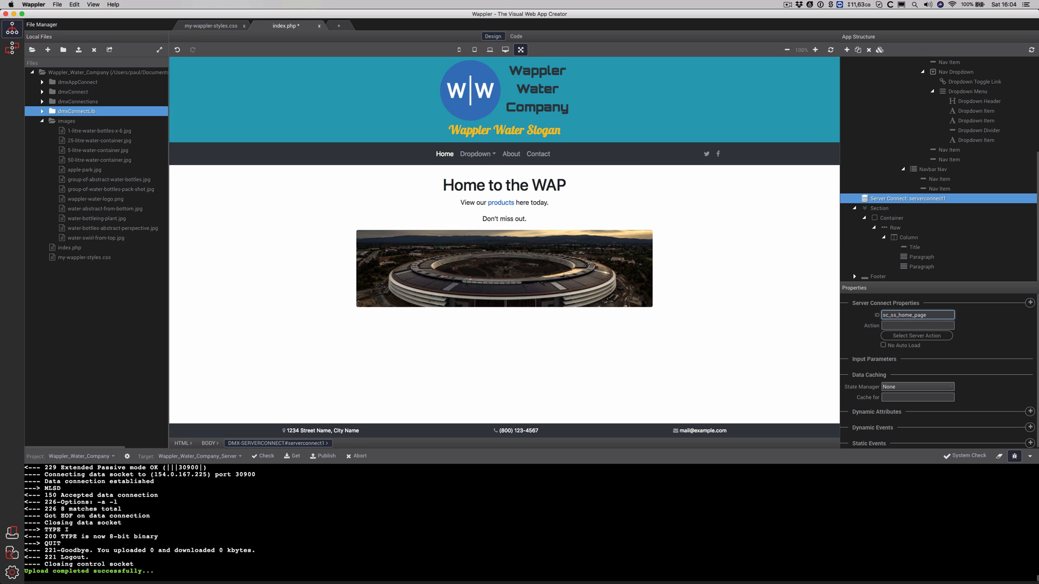
# Link the server connect to the Get-Home-Slideshow-Images action under Design Elements
pyautogui.click(939, 337)
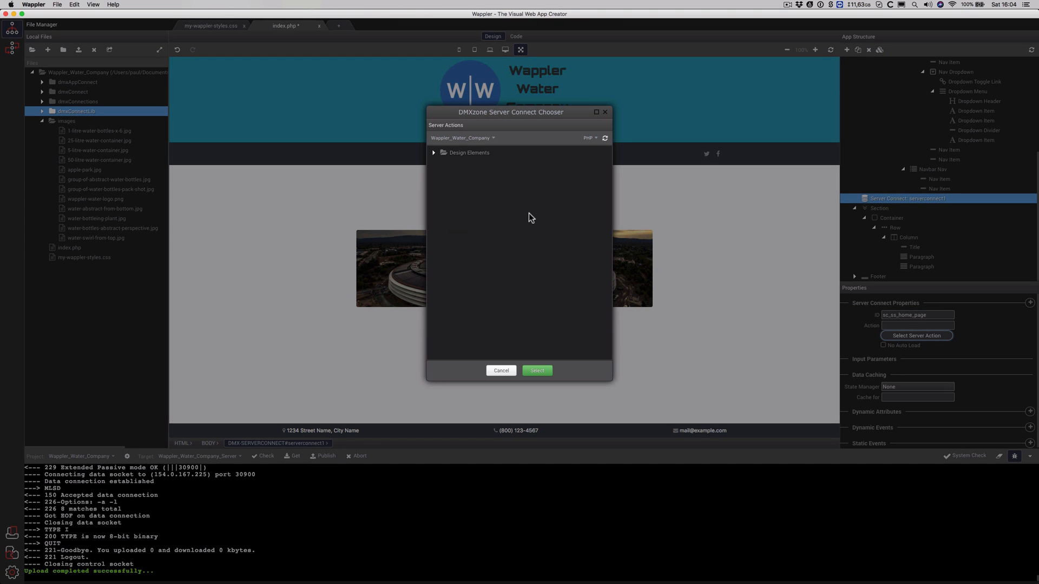
pyautogui.click(433, 152)
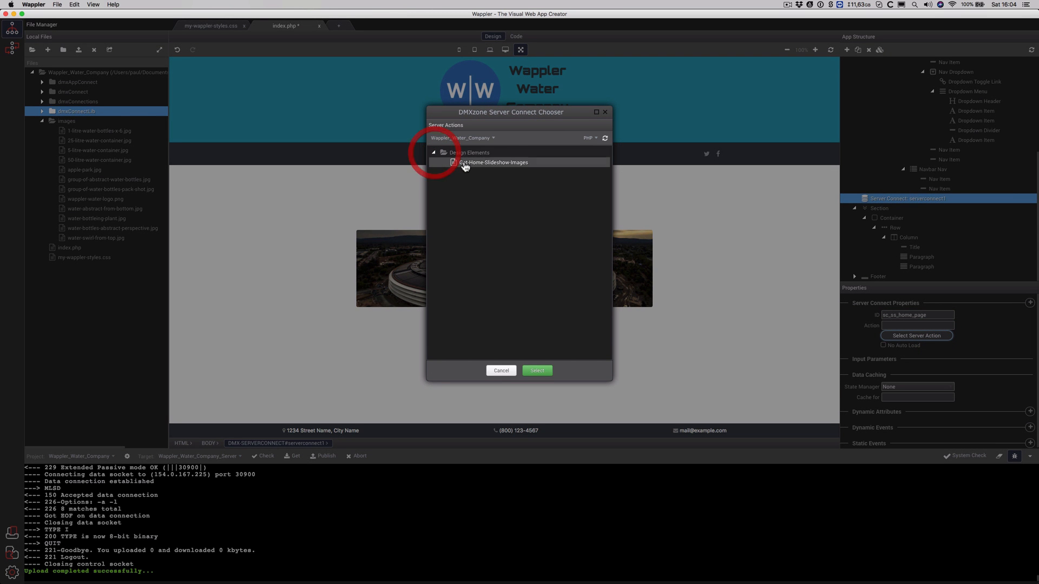
pyautogui.click(465, 163)
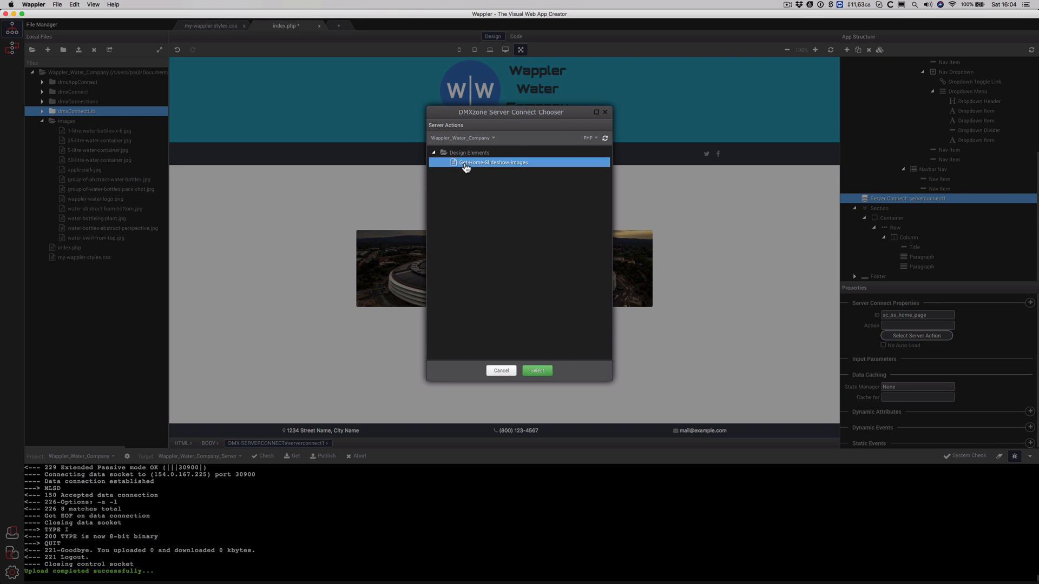
pyautogui.click(537, 372)
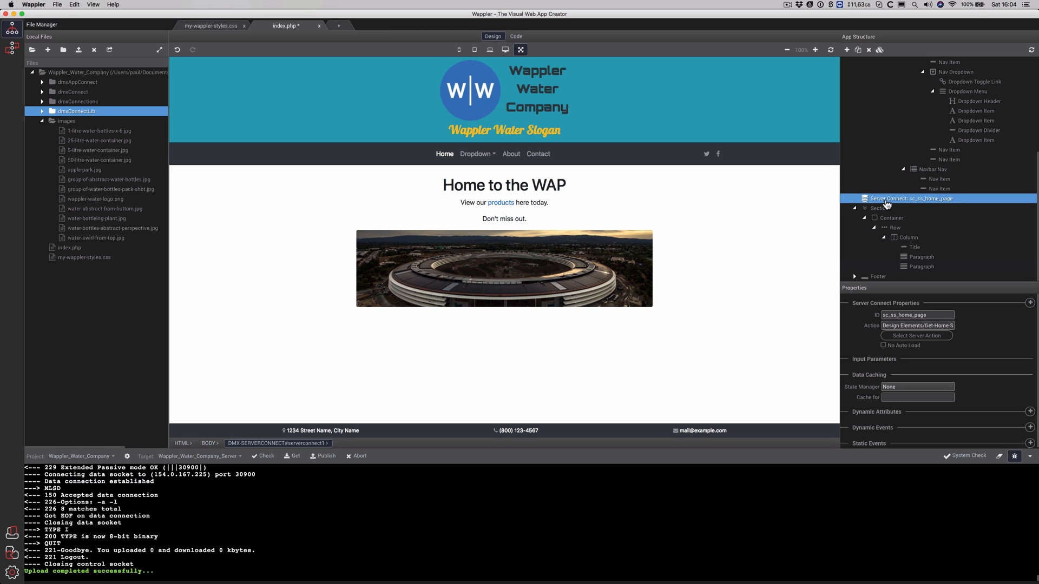
# Move the sc_ss_home_page server connect below the footer and verify its tag in the source
pyautogui.click(855, 210)
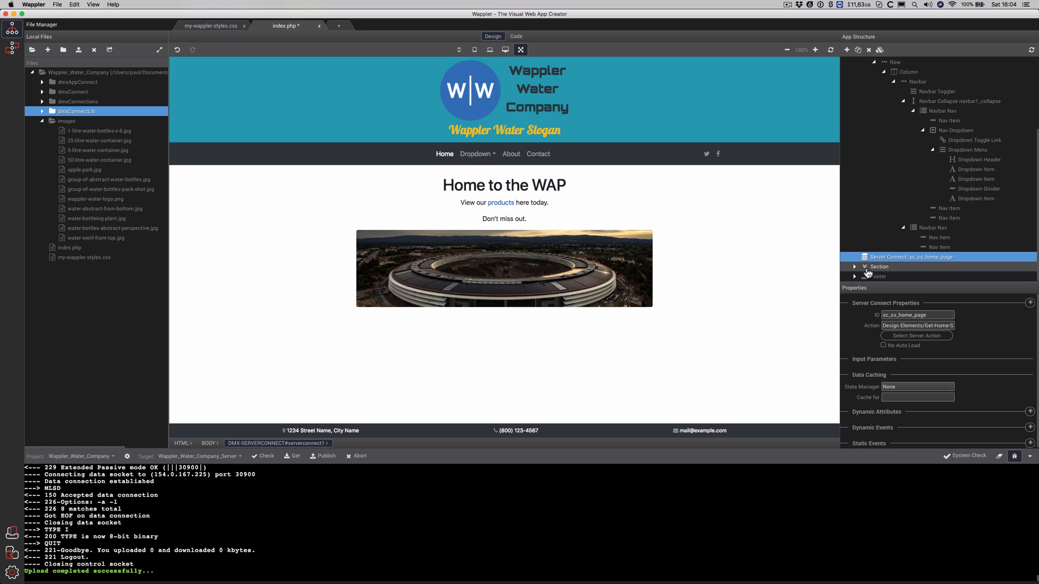
pyautogui.moveTo(867, 262)
pyautogui.mouseDown()
pyautogui.moveTo(865, 278)
pyautogui.moveTo(870, 255)
pyautogui.moveTo(870, 278)
pyautogui.moveTo(873, 266)
pyautogui.mouseUp()
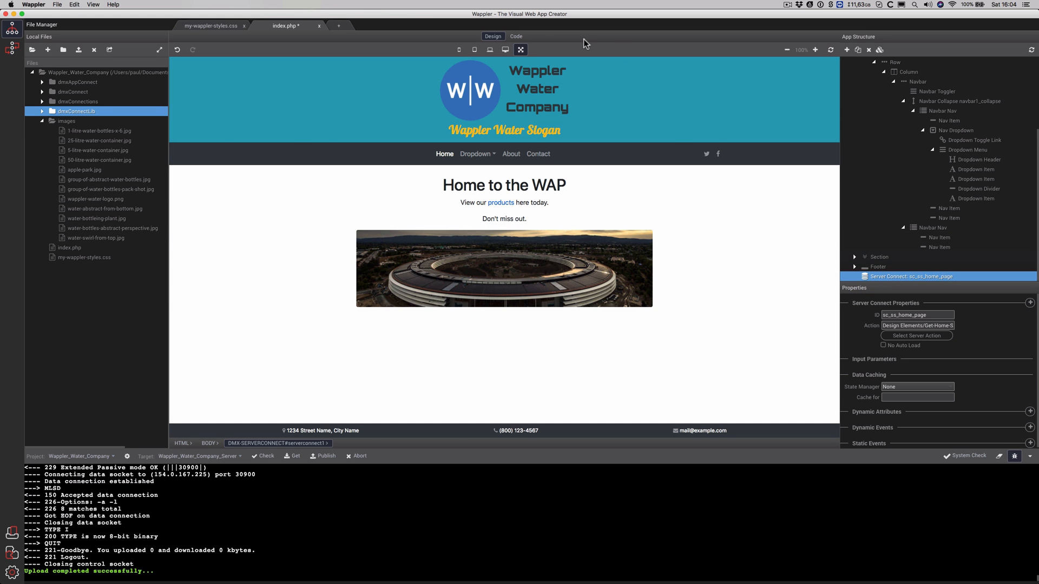
pyautogui.click(516, 36)
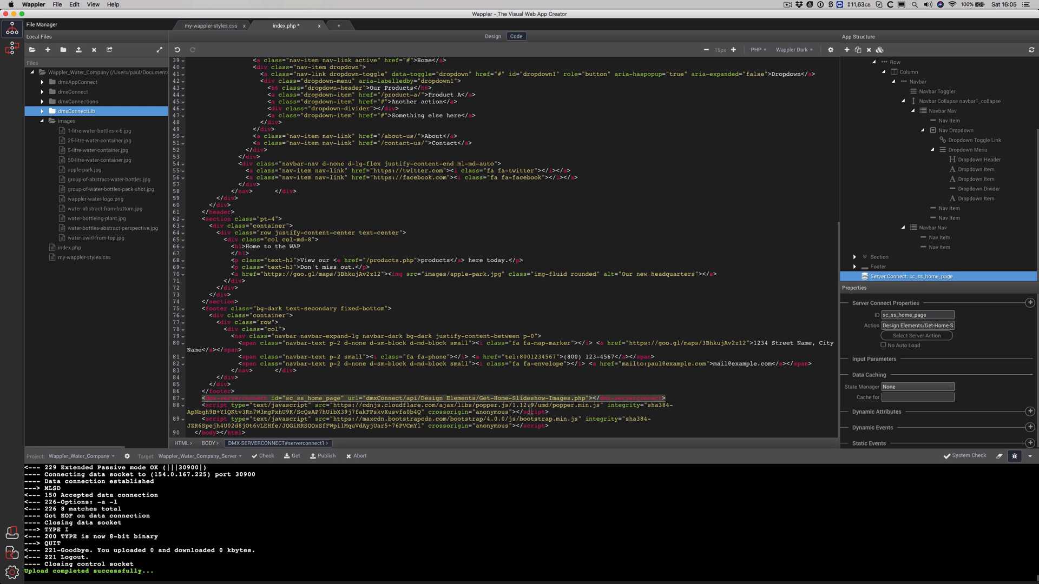
pyautogui.click(492, 36)
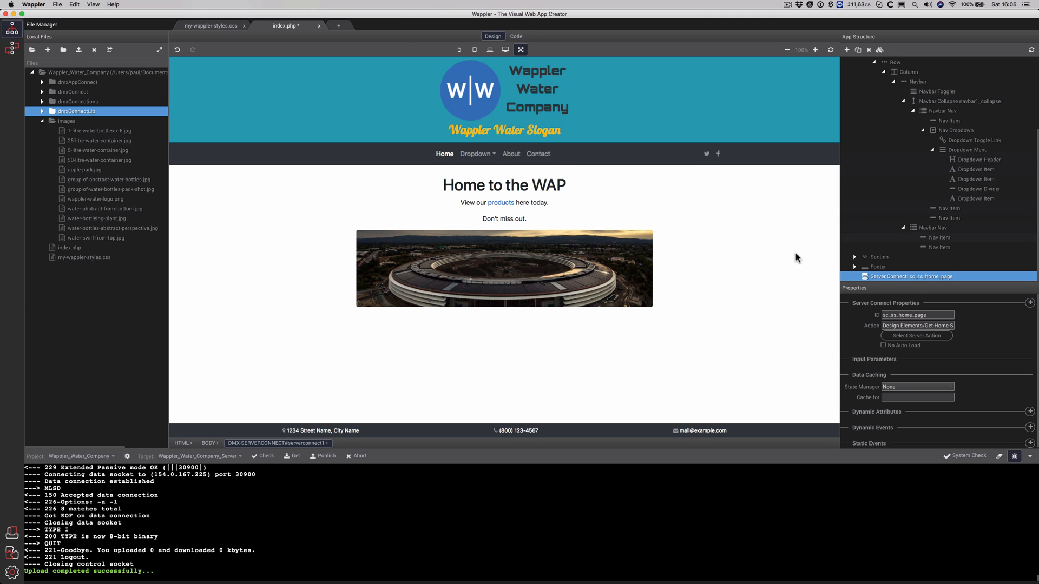
# Insert a Slideshow component after the header
pyautogui.click(770, 160)
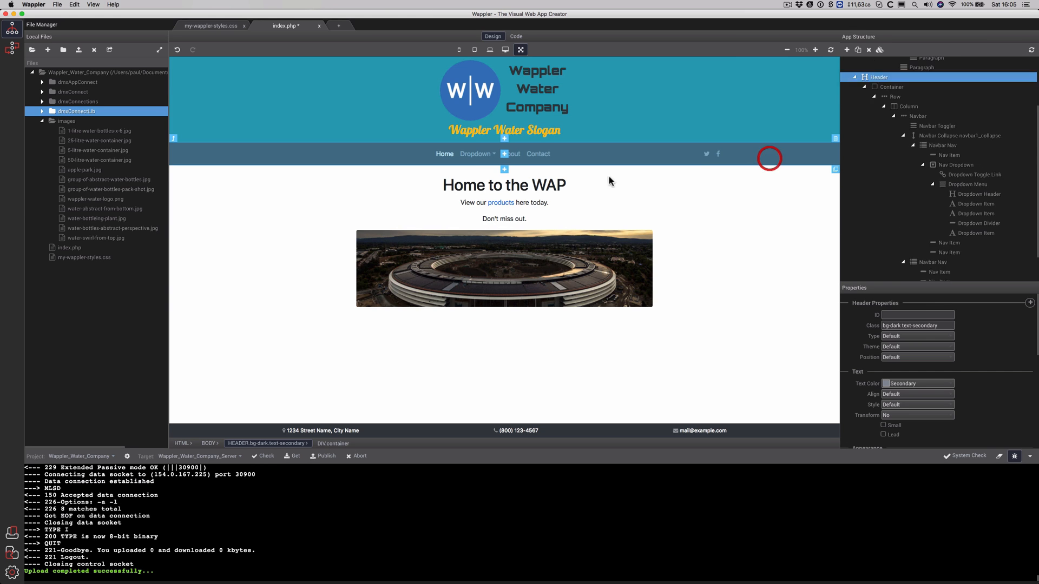
pyautogui.click(505, 170)
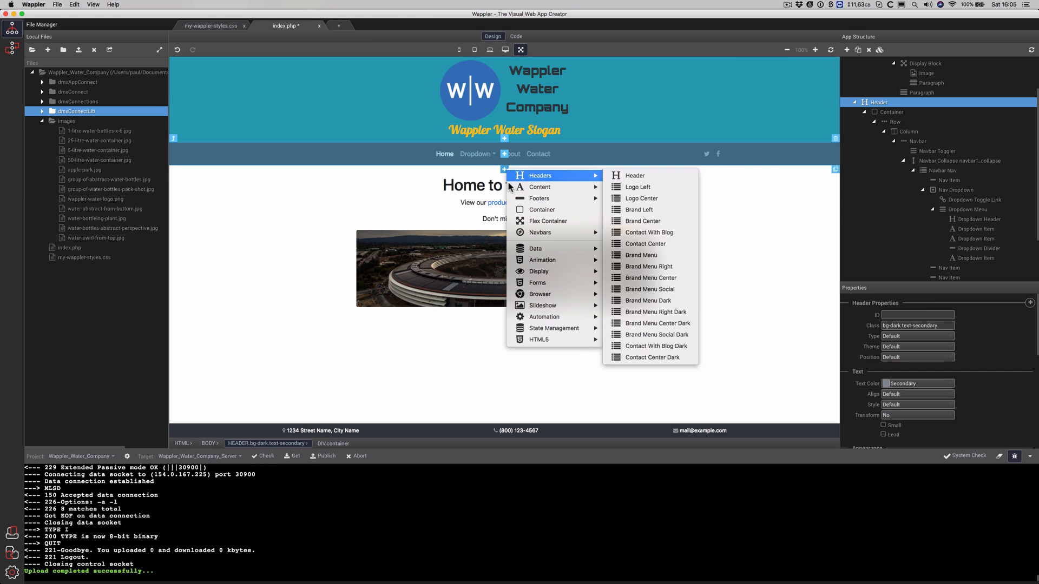
pyautogui.moveTo(557, 304)
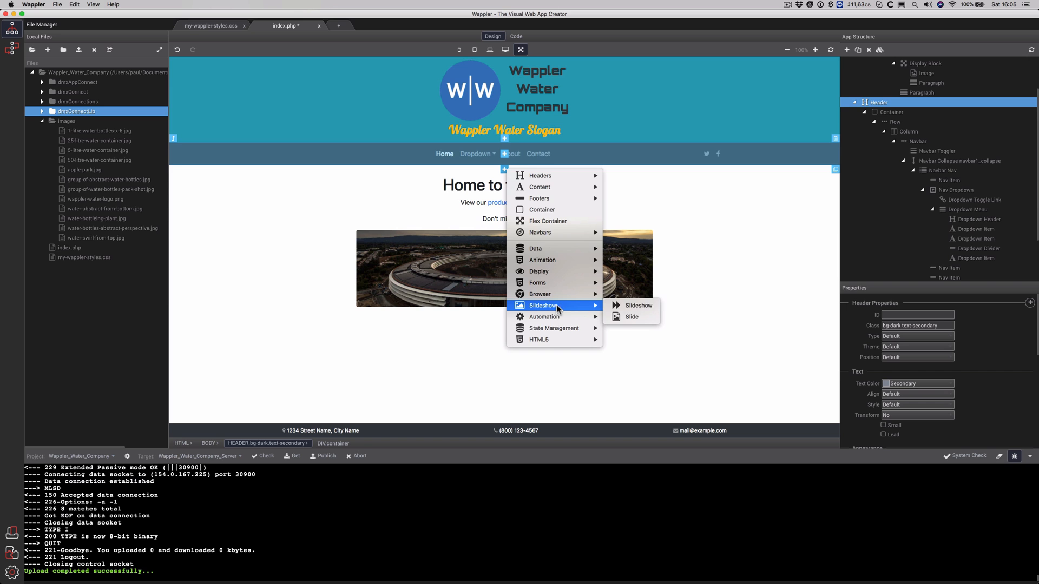
pyautogui.click(632, 306)
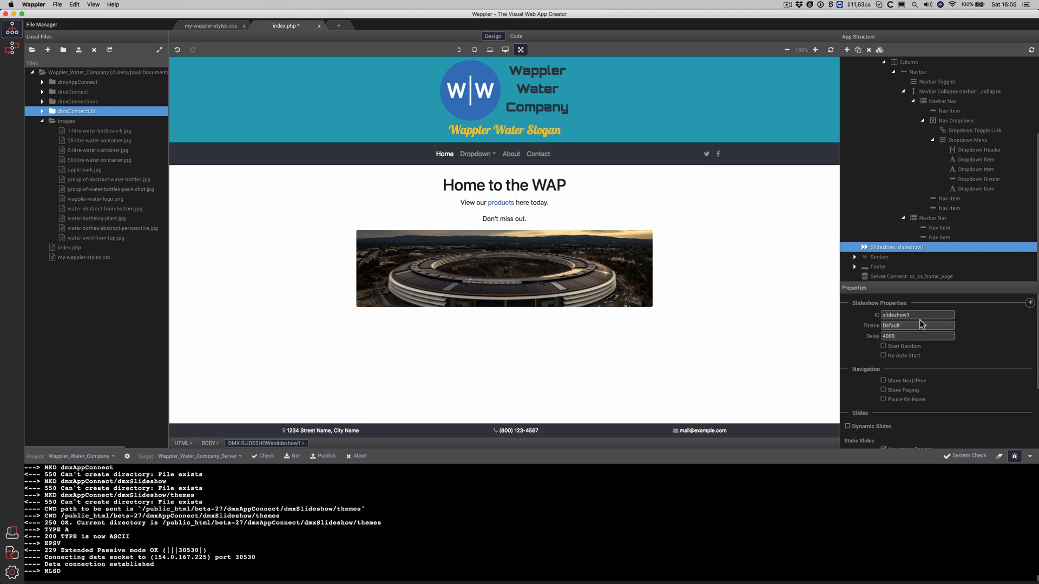
# Set the slideshow ID to ss_home_page and enable Show Next/Prev, Show Paging and Pause On Hover
pyautogui.click(923, 314)
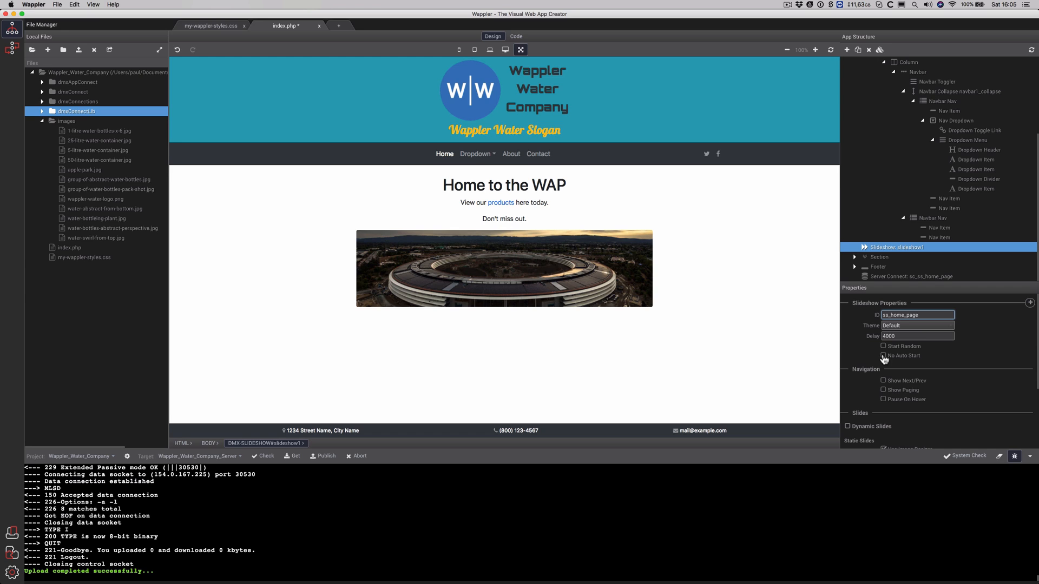
pyautogui.click(884, 382)
pyautogui.click(883, 390)
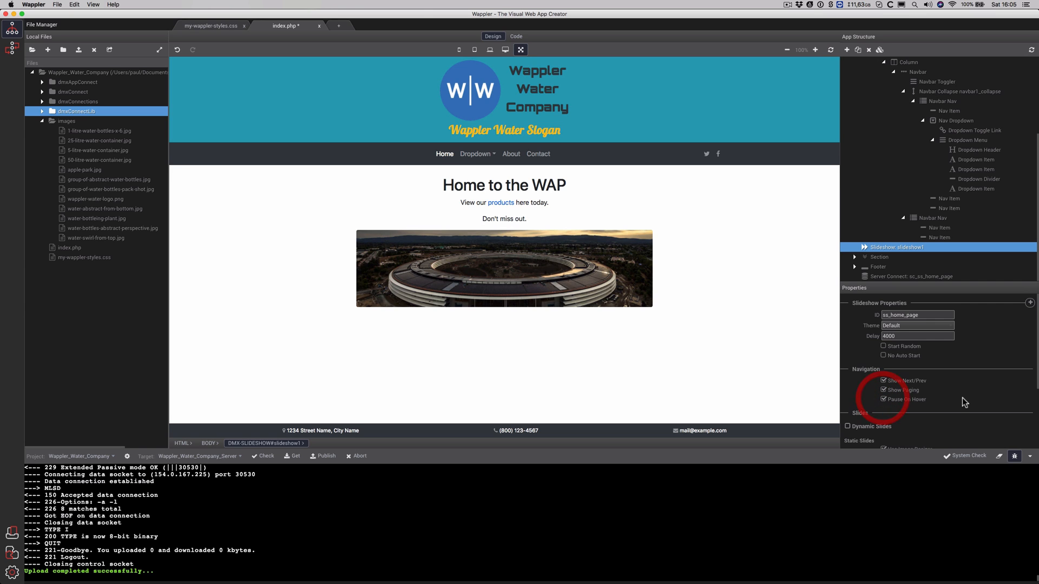
pyautogui.scroll(-2, 962, 398)
pyautogui.scroll(-4, 965, 393)
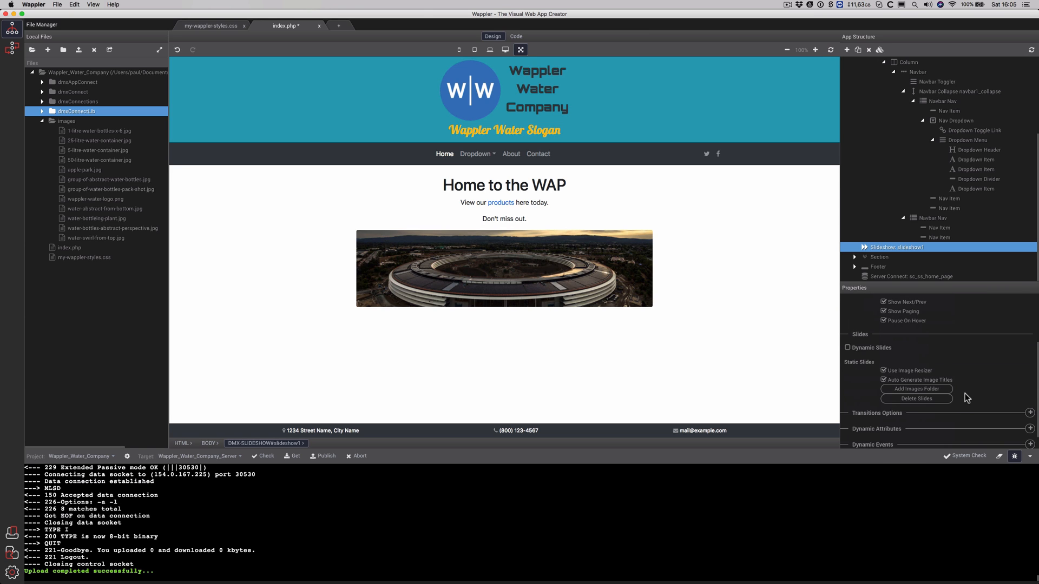
# Turn on Dynamic Slides and bind the slides source to query_for_slideshow
pyautogui.click(848, 347)
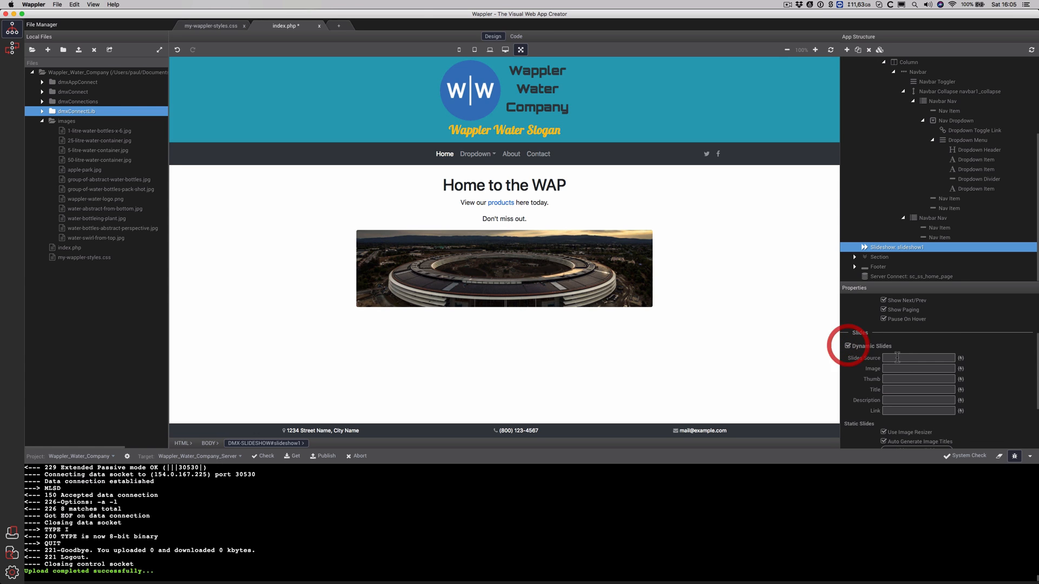
pyautogui.click(961, 358)
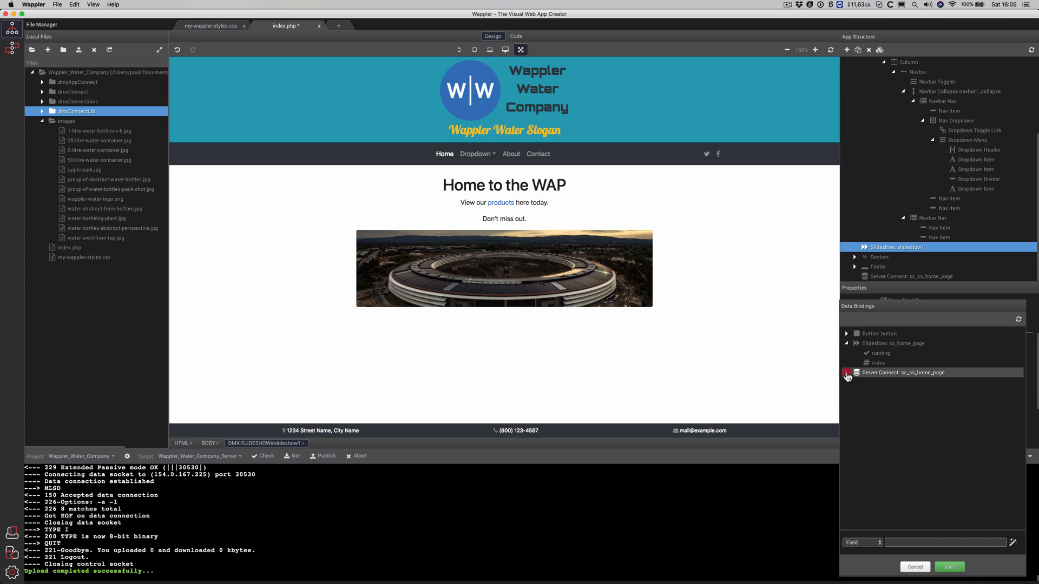
pyautogui.click(846, 372)
pyautogui.click(856, 383)
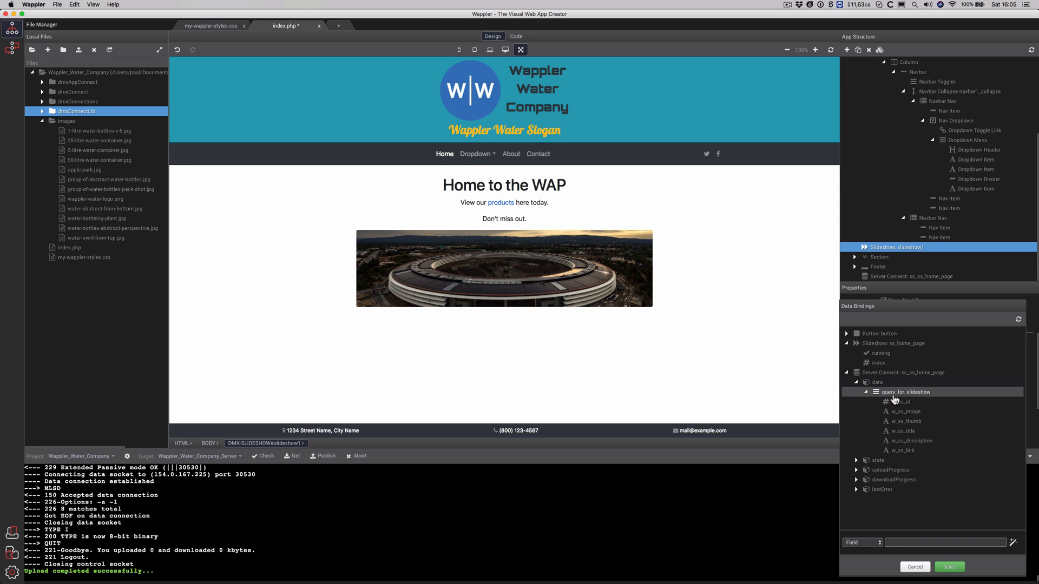
pyautogui.click(866, 393)
pyautogui.click(910, 394)
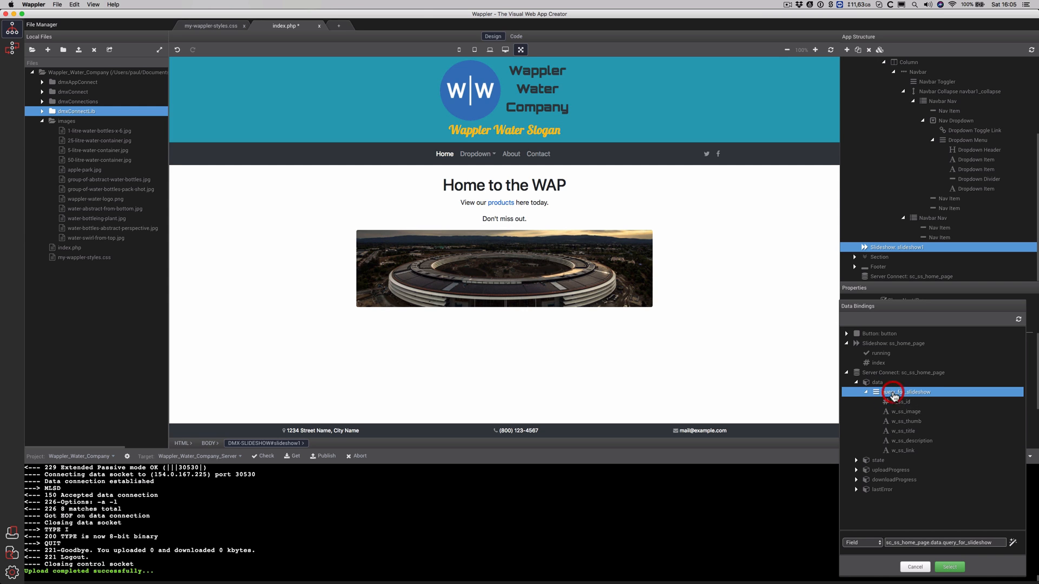
pyautogui.click(952, 568)
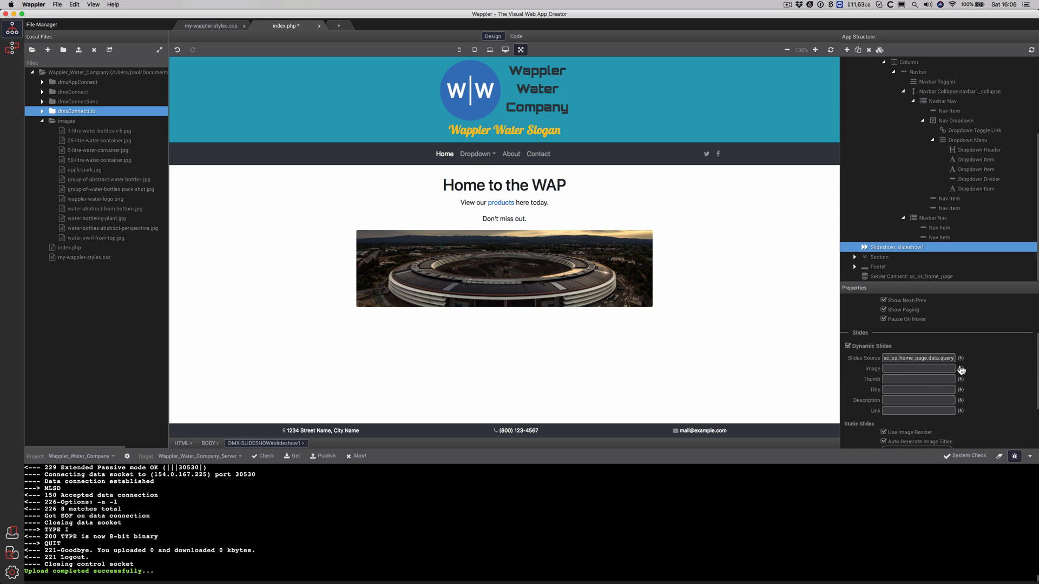
# Bind the slide image to w_ss_image and the slide title to w_ss_title
pyautogui.click(960, 370)
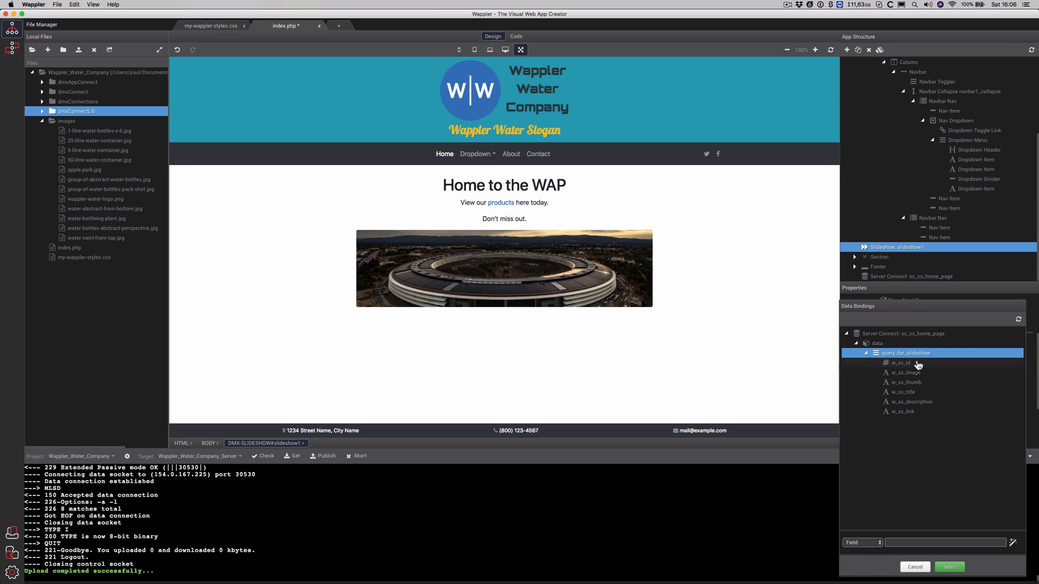
pyautogui.click(909, 374)
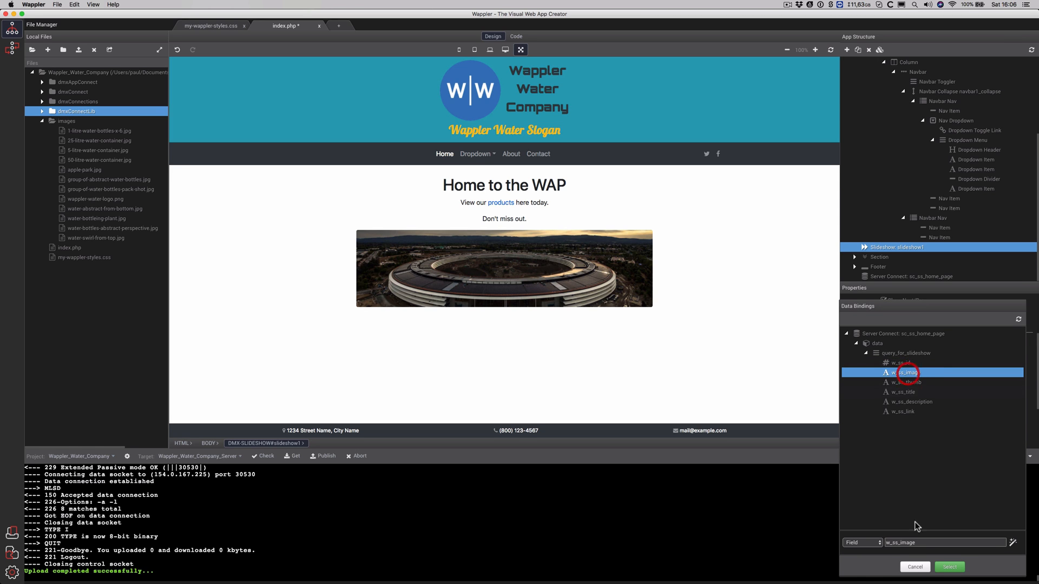
pyautogui.click(950, 567)
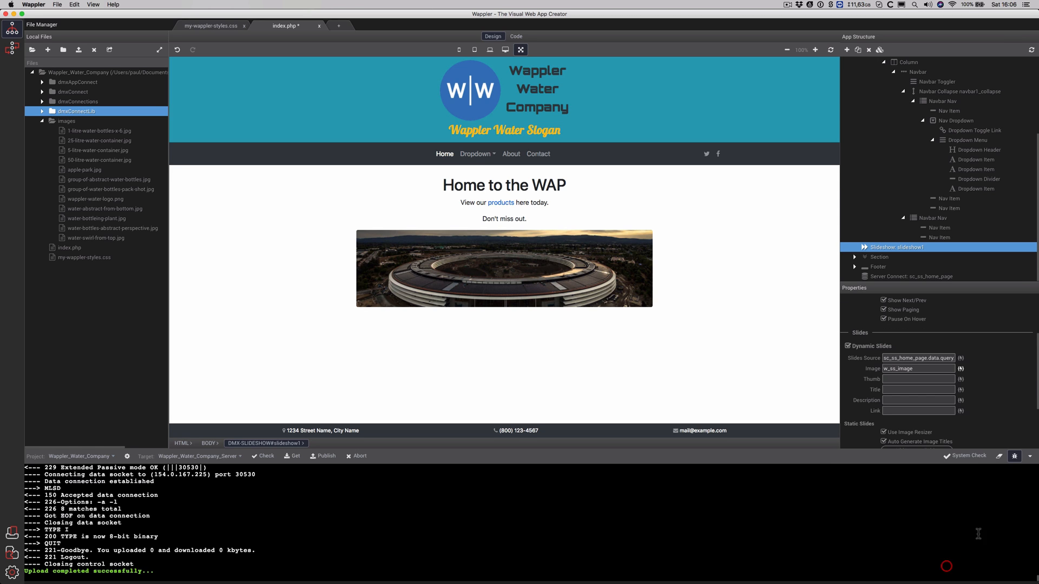
pyautogui.click(960, 390)
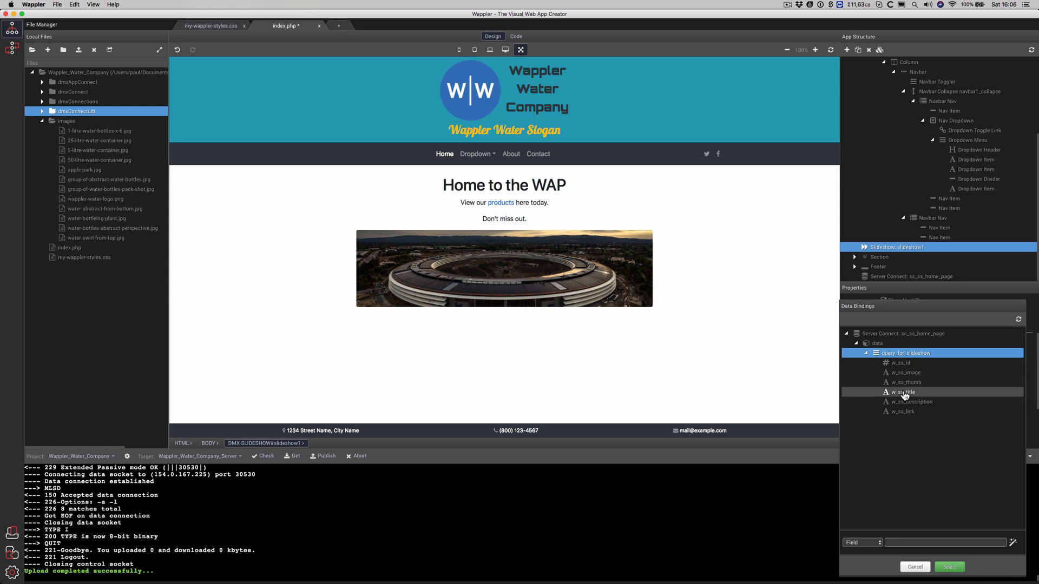
pyautogui.click(904, 393)
pyautogui.click(950, 567)
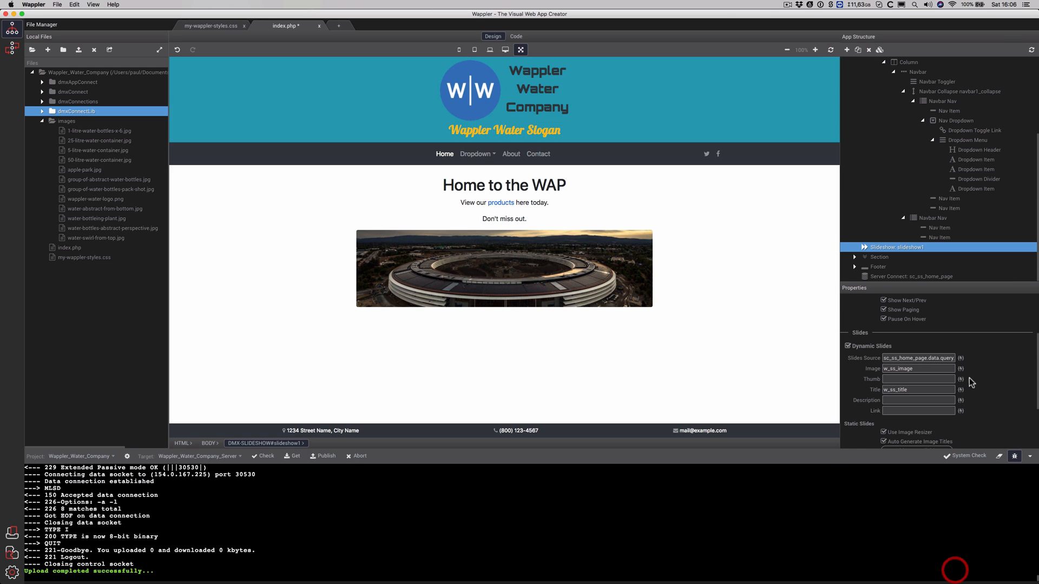
# Bind the slide description to w_ss_description and the slide link to w_ss_link
pyautogui.click(961, 401)
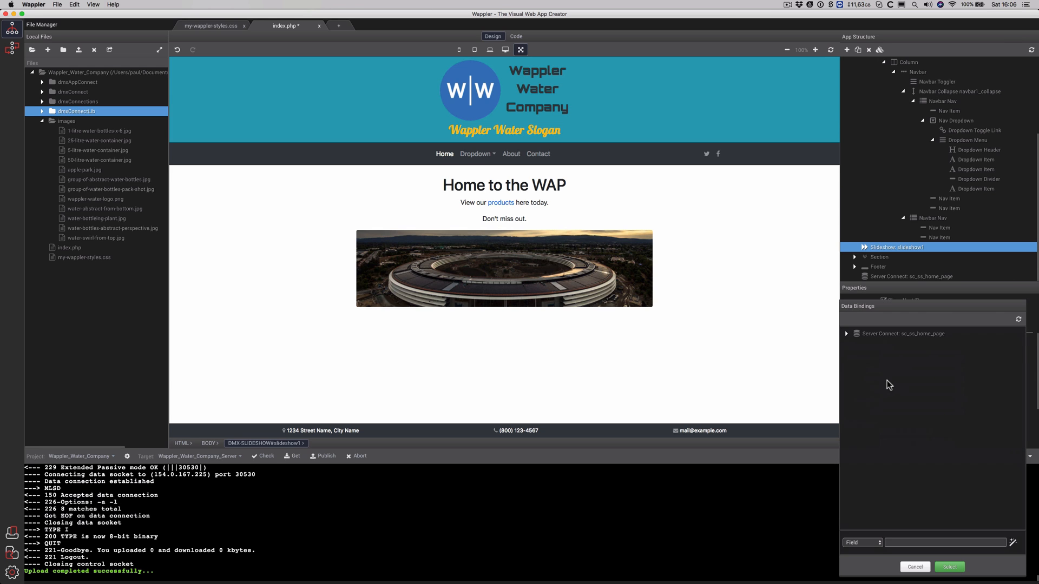
pyautogui.click(905, 403)
pyautogui.click(950, 567)
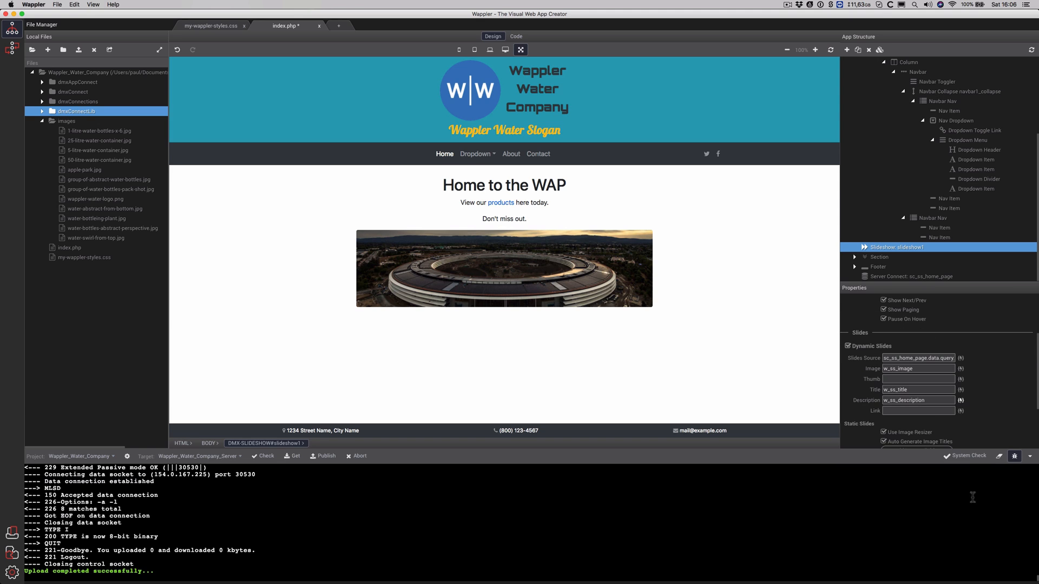
pyautogui.click(961, 413)
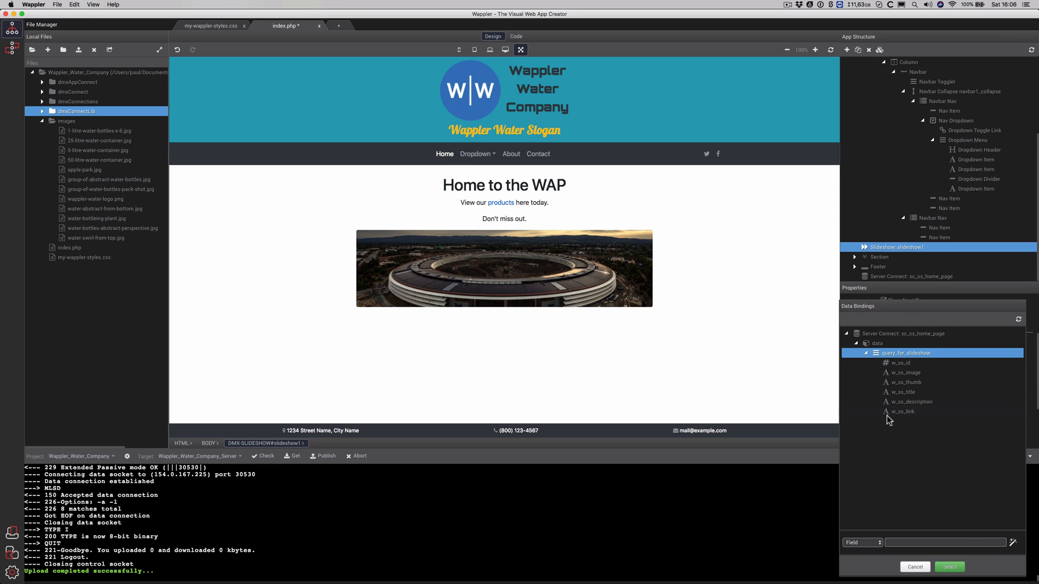
pyautogui.click(898, 411)
pyautogui.click(955, 566)
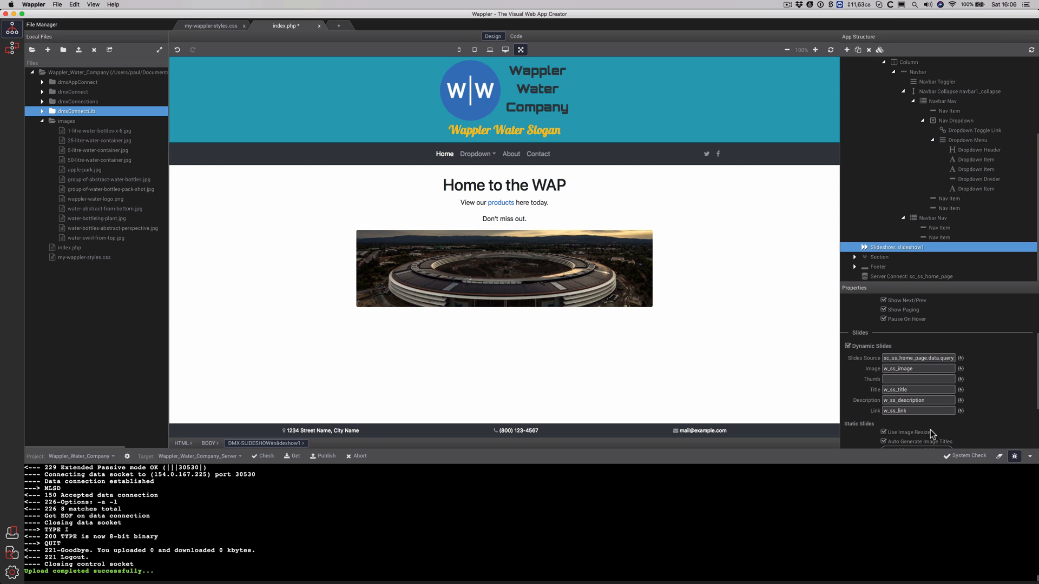
pyautogui.scroll(-3, 977, 405)
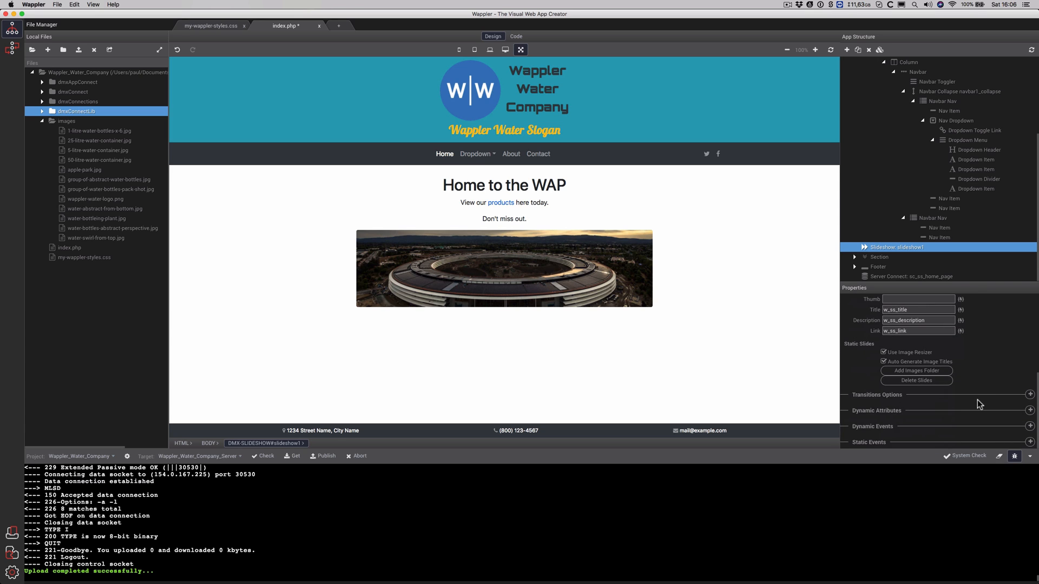
pyautogui.scroll(3, 973, 359)
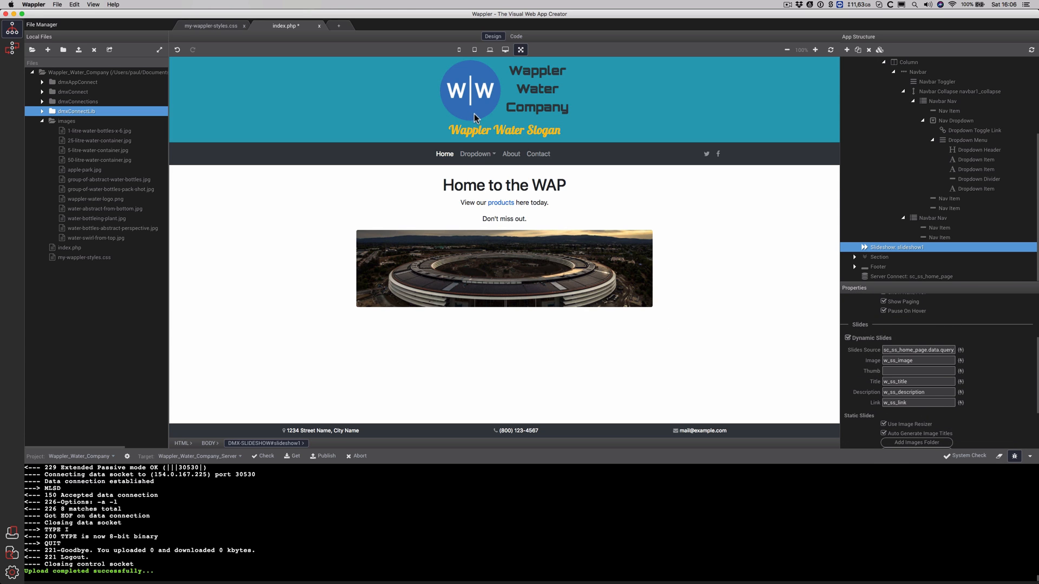
# Save index.php and publish it to the server
pyautogui.press('super+s')
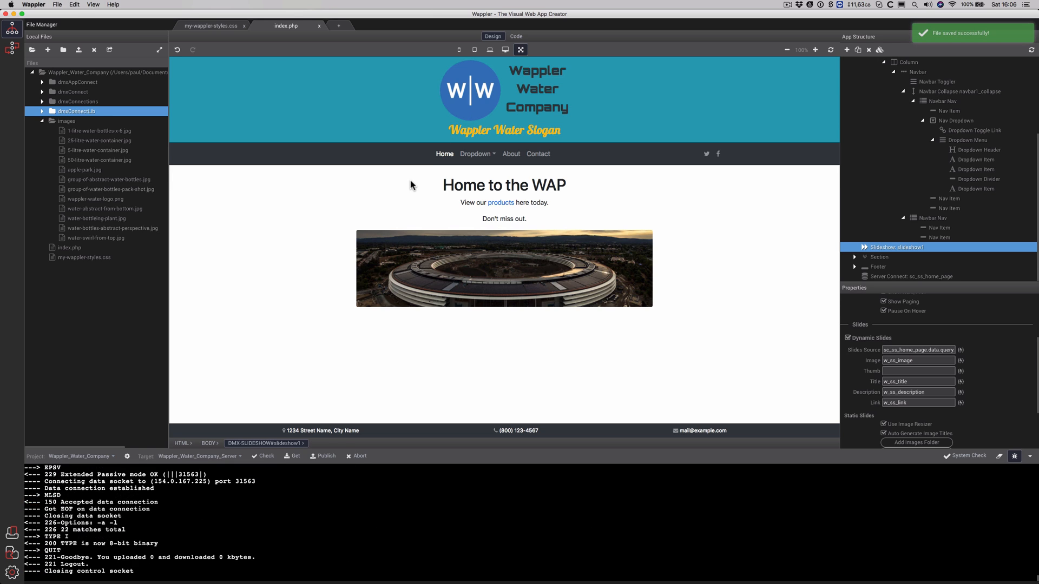
pyautogui.click(324, 456)
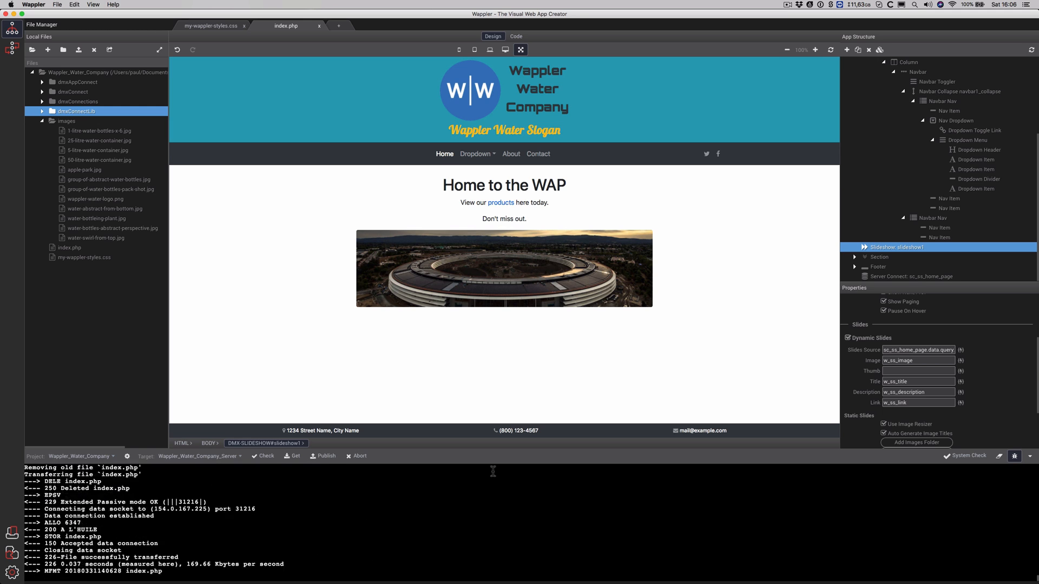
pyautogui.click(516, 36)
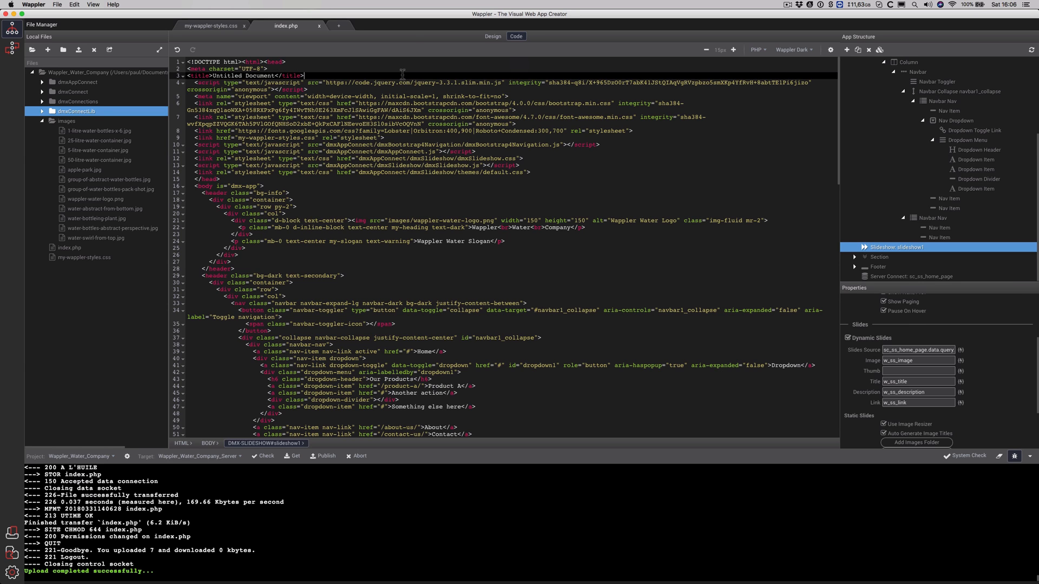
pyautogui.click(493, 37)
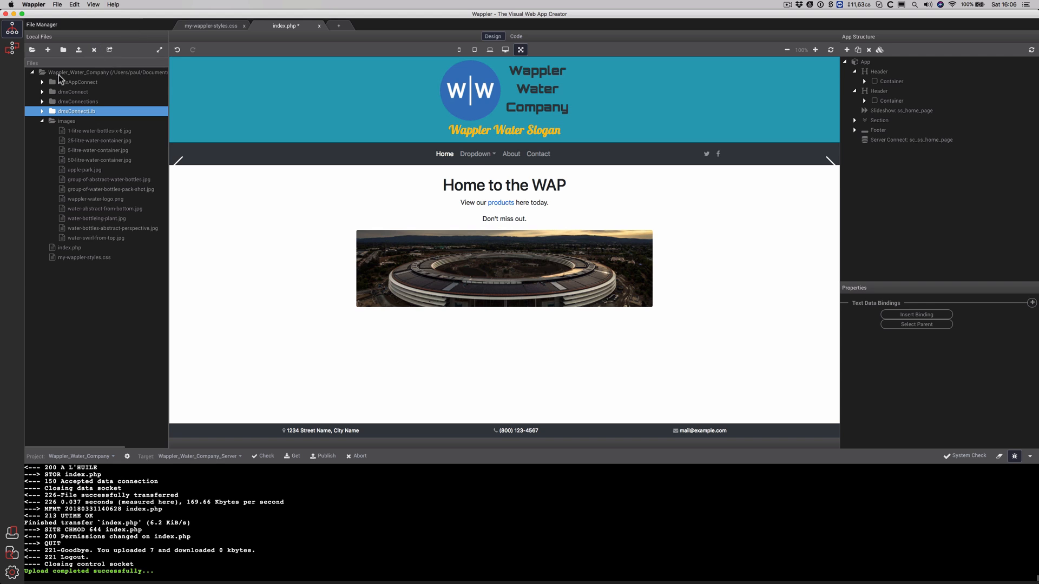
# Select all project files and folders and upload them to the server
pyautogui.click(43, 122)
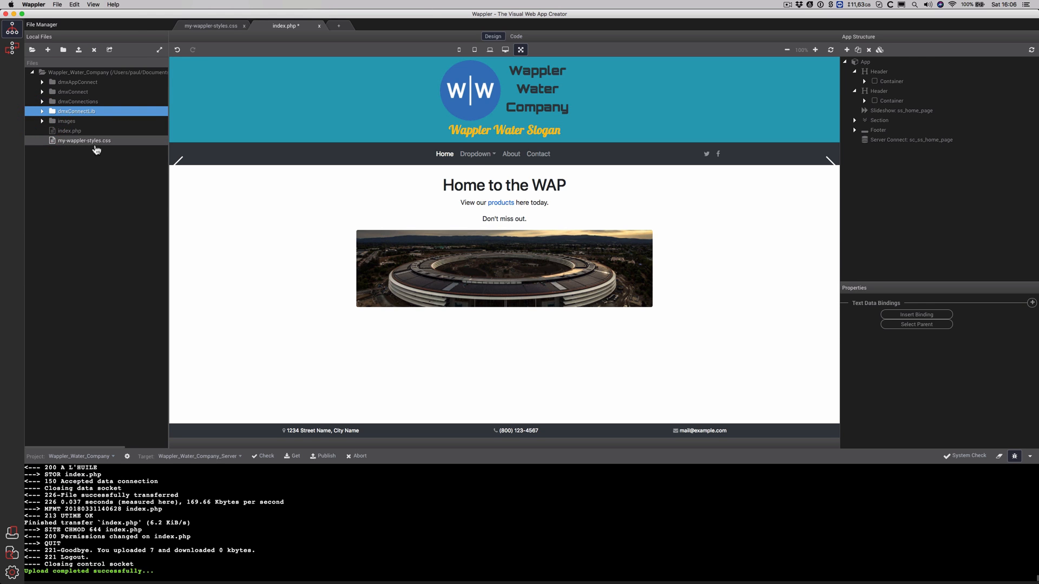
pyautogui.click(114, 142)
pyautogui.keyDown('shift'); pyautogui.click(81, 84); pyautogui.keyUp('shift')
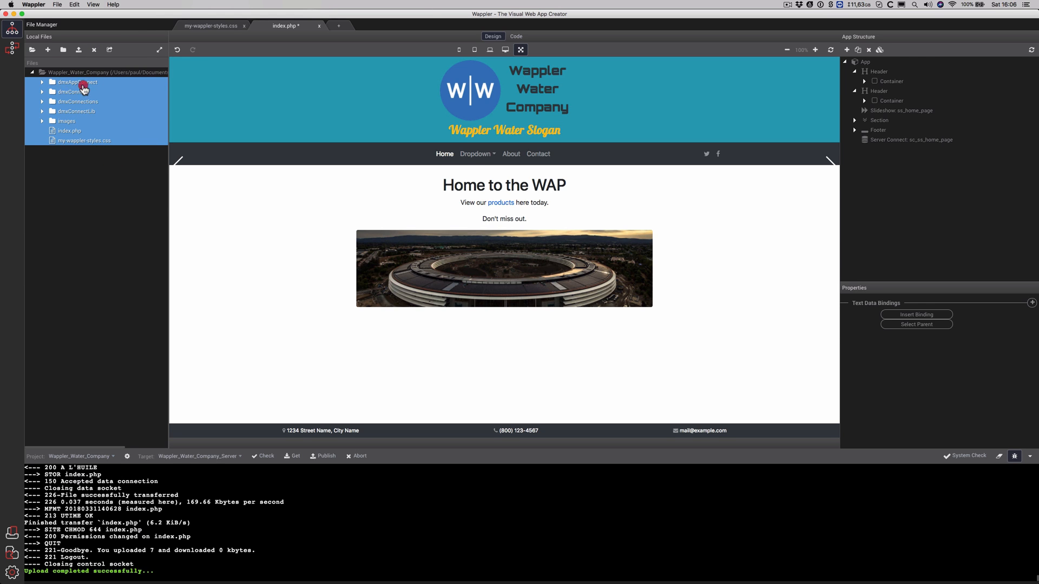
pyautogui.rightClick(82, 84)
pyautogui.click(132, 129)
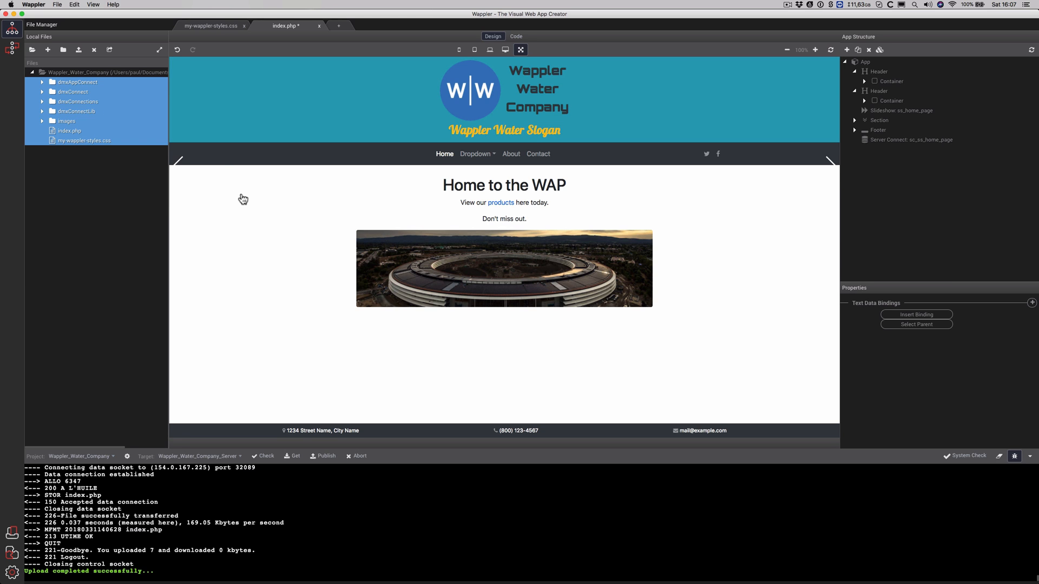
pyautogui.press('super+Tab')
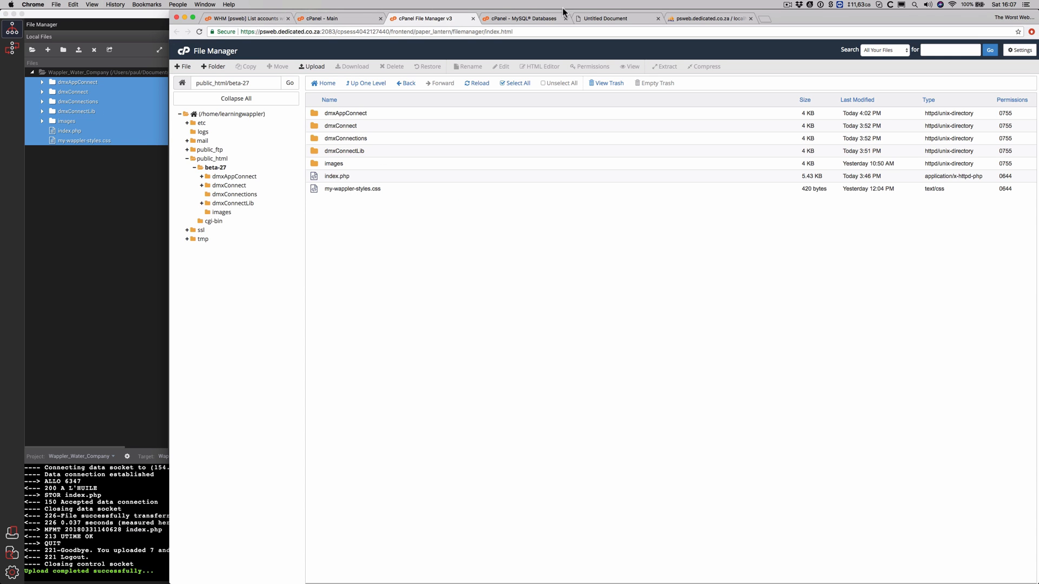
# Reload the live beta-27 site in Chrome to check the upload, then return to Wappler
pyautogui.click(622, 19)
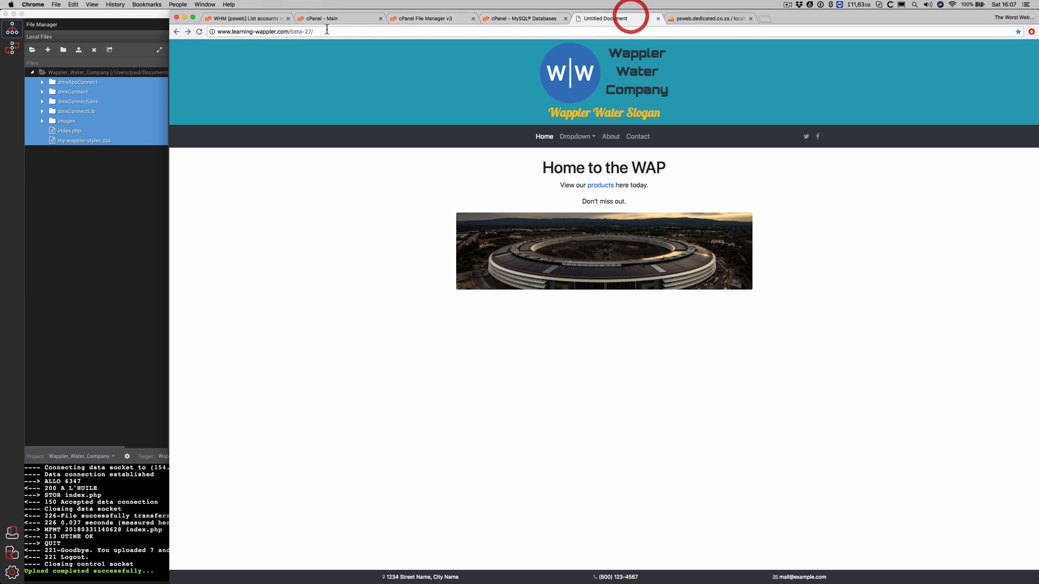
pyautogui.click(203, 34)
pyautogui.click(143, 188)
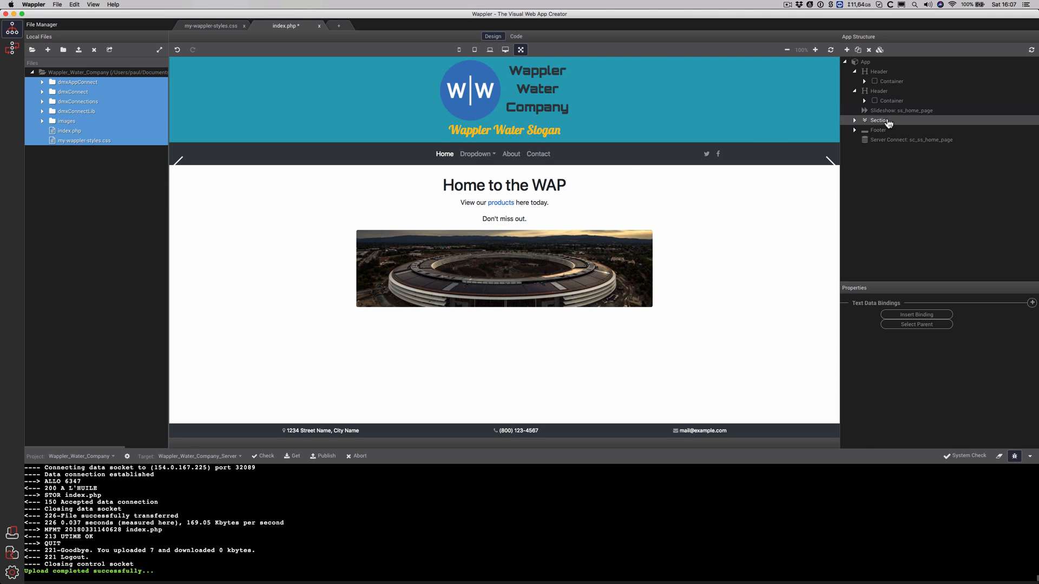
# Open the ss_home_page slides source binding and pick the sc_ss_home_page data node
pyautogui.click(884, 110)
pyautogui.scroll(-3, 1010, 389)
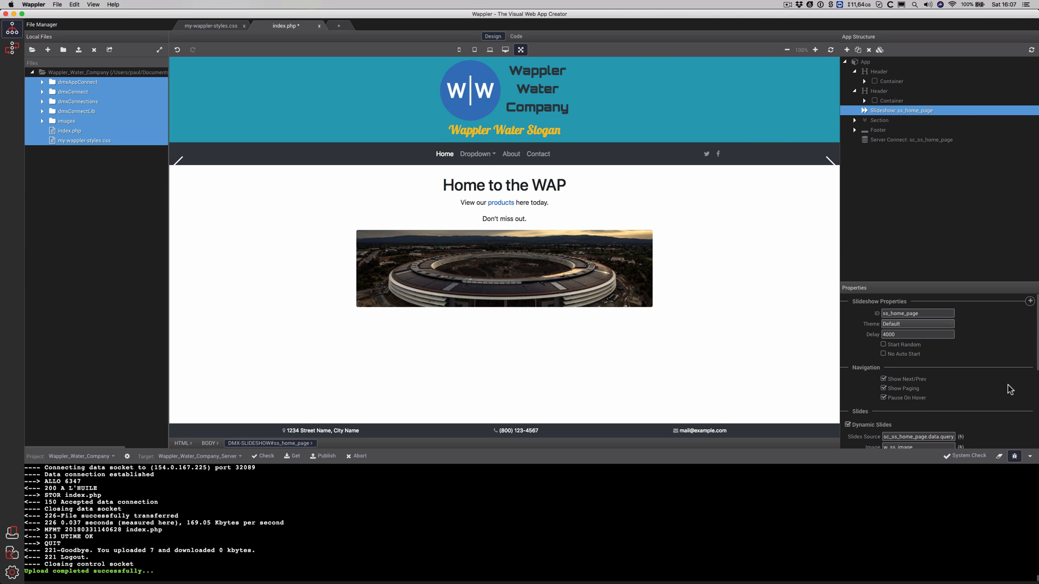
pyautogui.scroll(-1, 1009, 389)
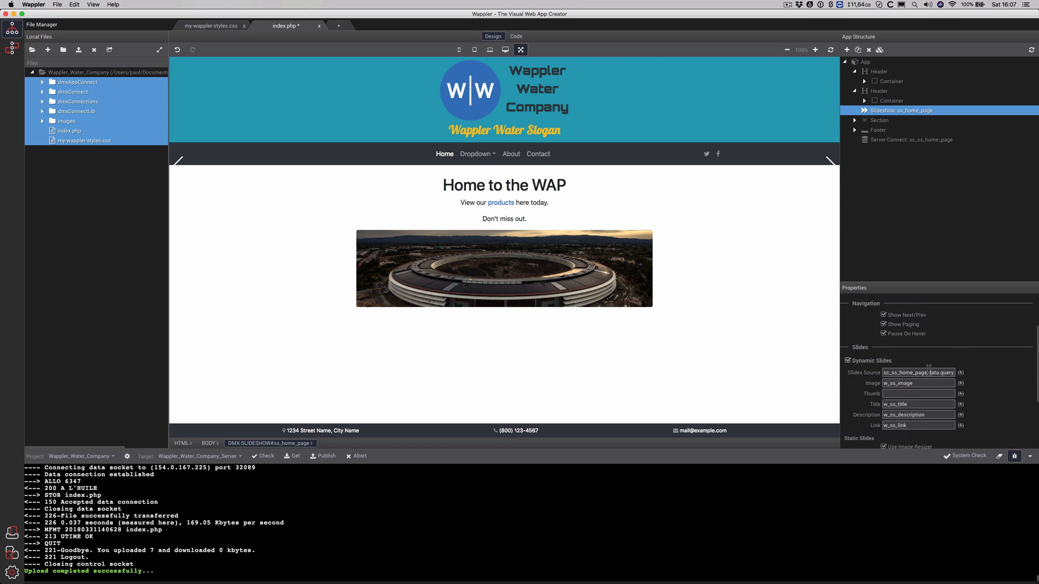
pyautogui.click(960, 373)
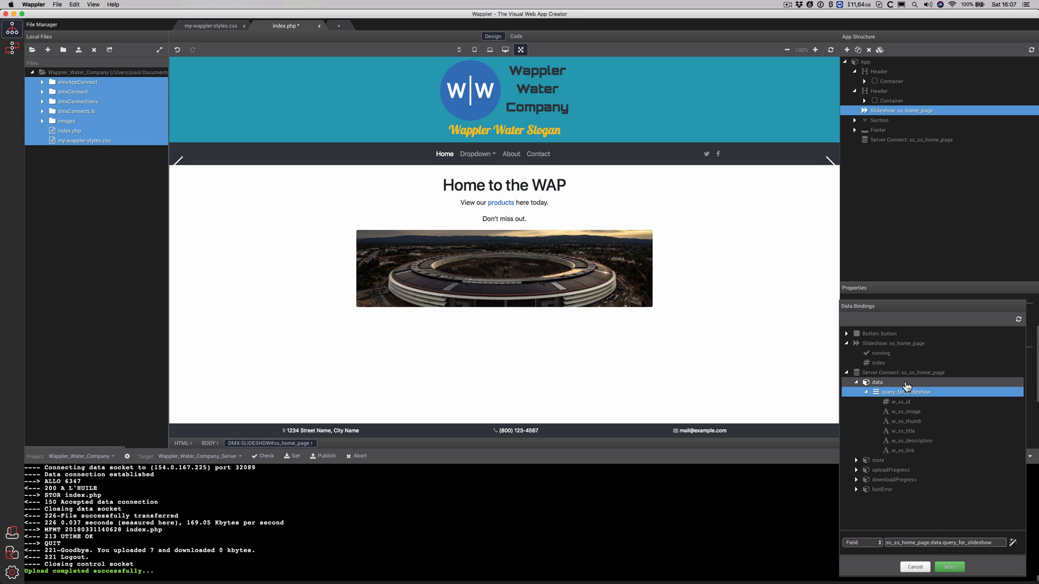
pyautogui.click(906, 385)
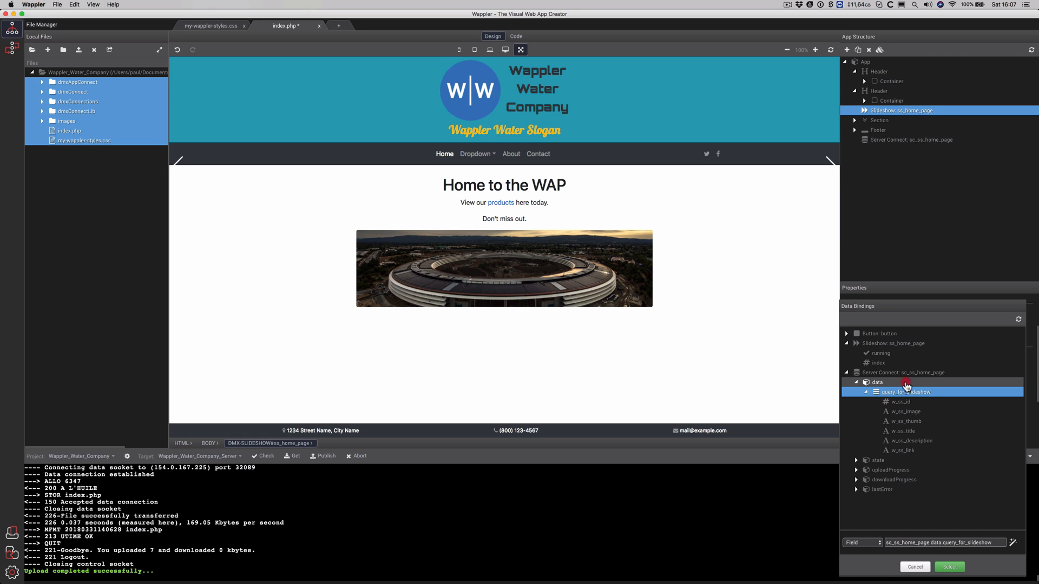
# Confirm sc_ss_home_page.data as the slides source, then save and publish index.php
pyautogui.click(943, 569)
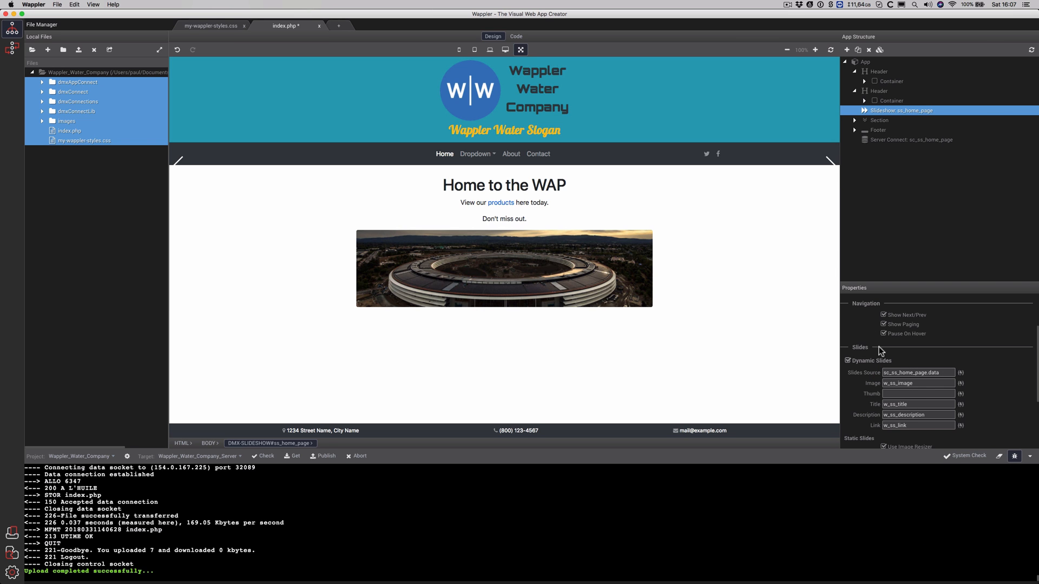
pyautogui.press('super+s')
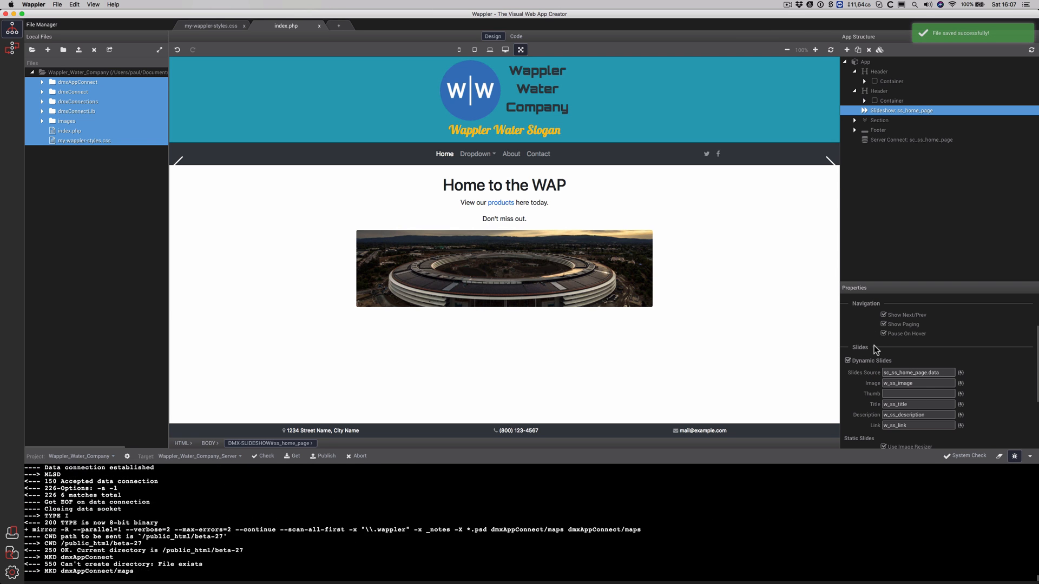
pyautogui.click(516, 36)
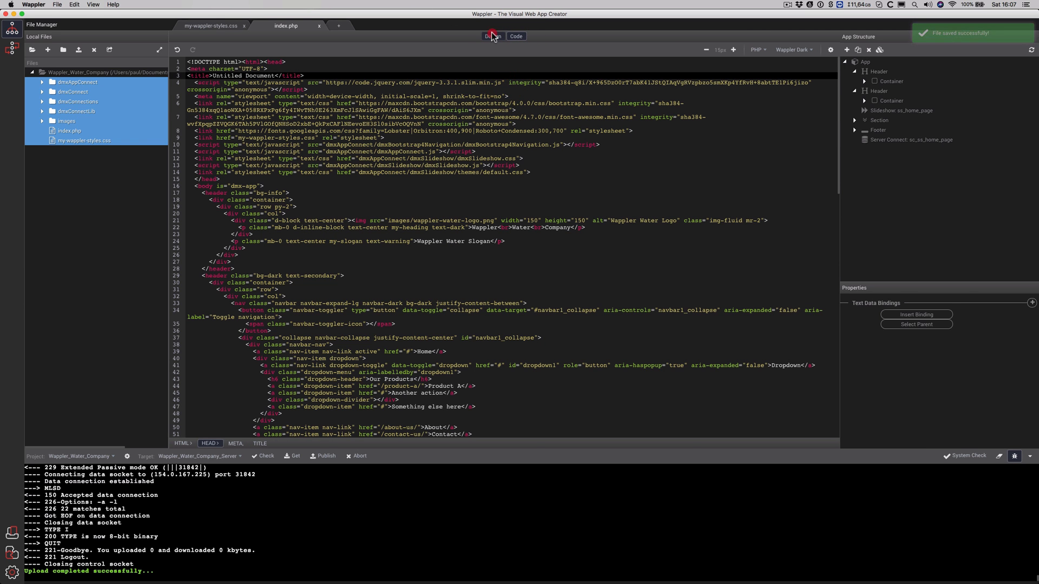
pyautogui.click(493, 36)
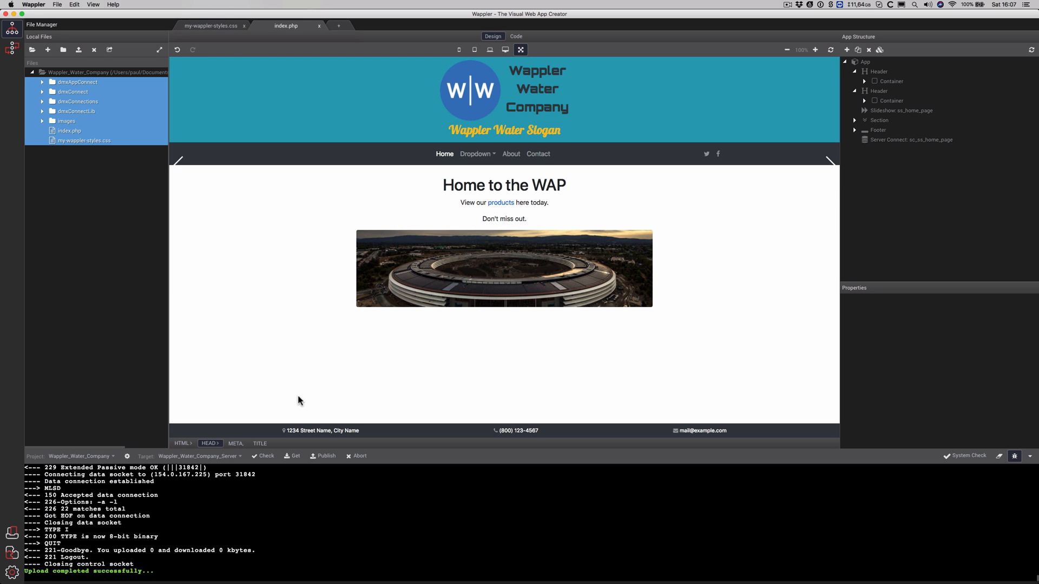
pyautogui.click(326, 456)
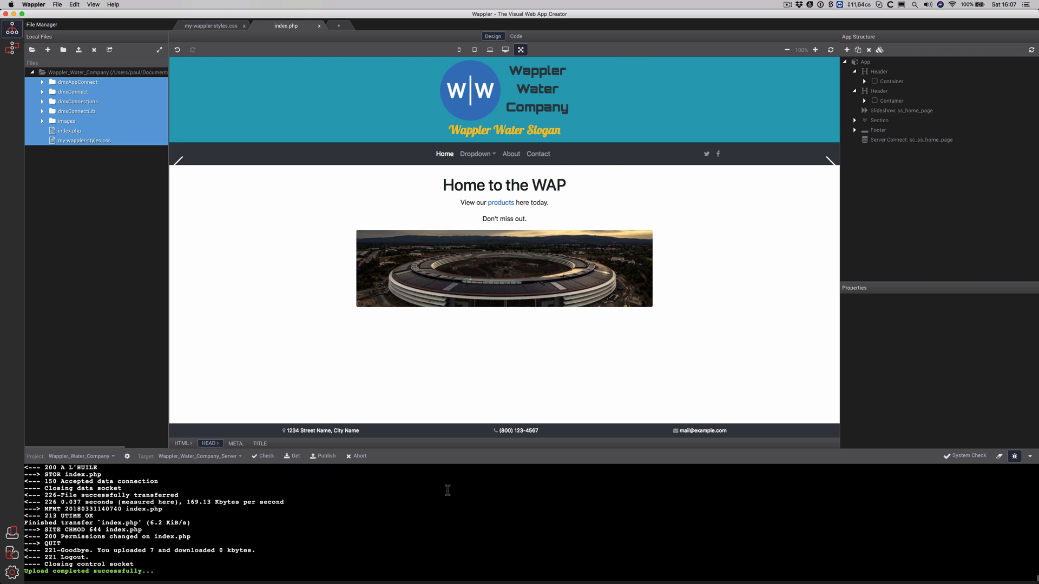
pyautogui.press('super+Tab')
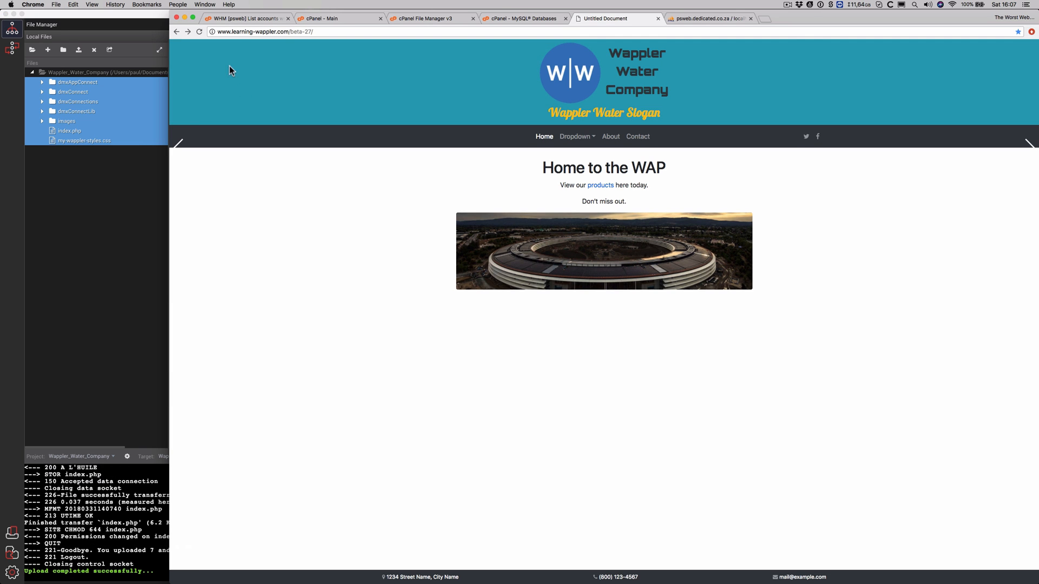
# Reload the live page in Chrome and return to Wappler
pyautogui.click(199, 32)
pyautogui.press('super+Tab')
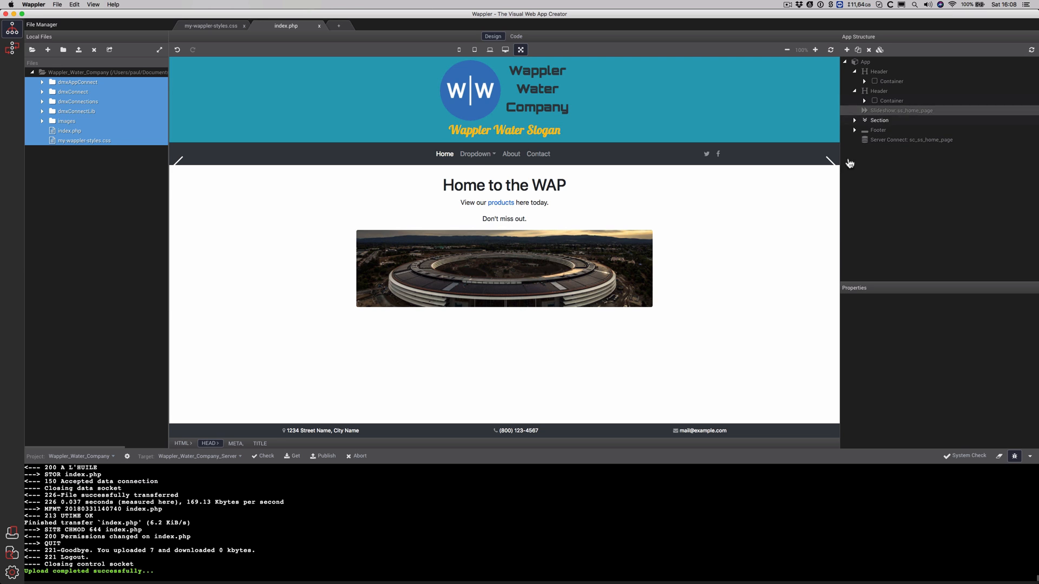
# Select the ss_home_page slideshow and reconfirm its slides source binding
pyautogui.click(881, 112)
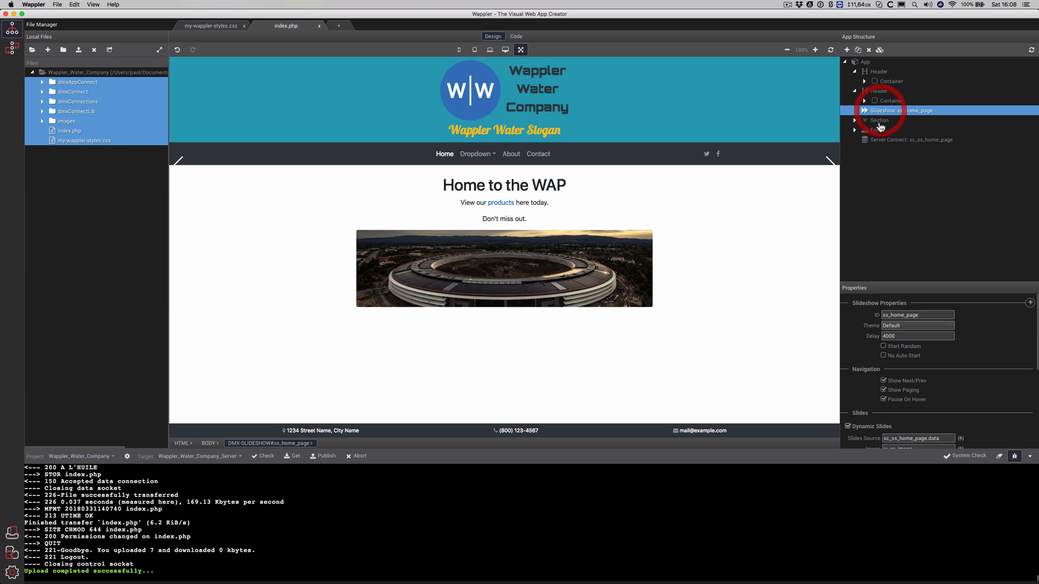
pyautogui.scroll(-3, 964, 404)
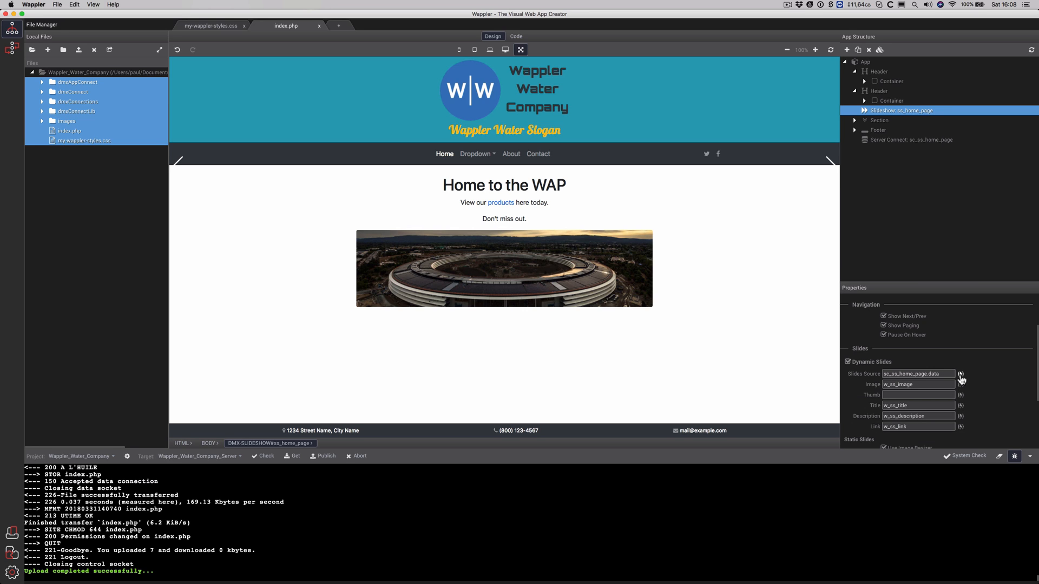
pyautogui.click(961, 374)
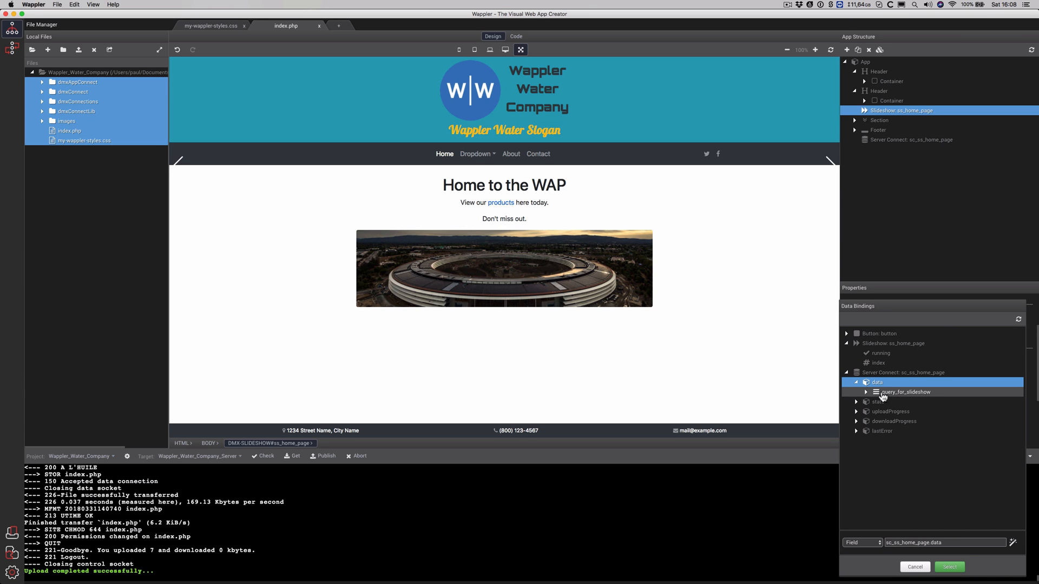
pyautogui.click(950, 568)
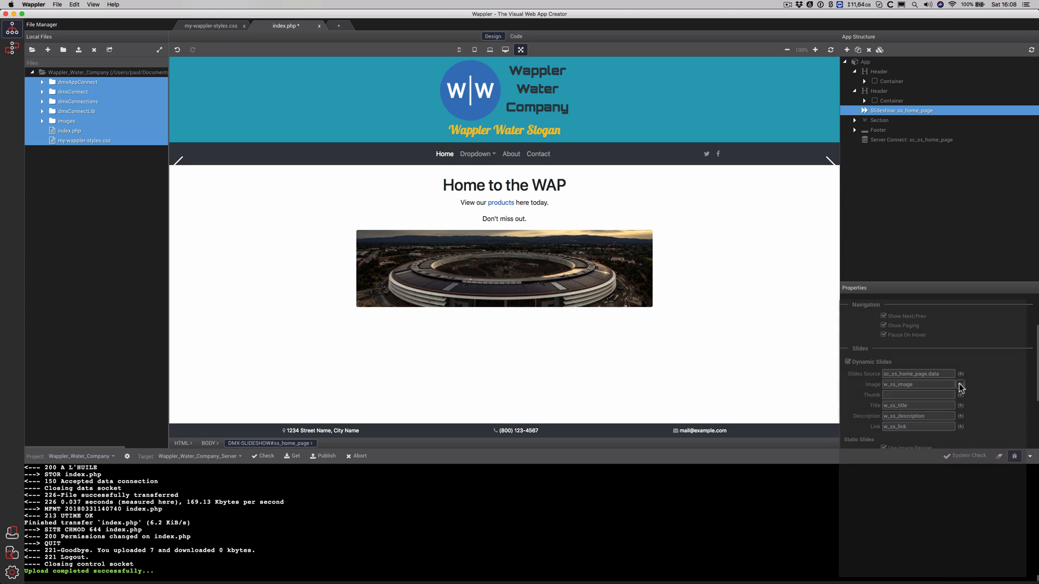
# Bind the slide image to w_ss_image and the title to w_ss_title from query_for_slideshow
pyautogui.click(960, 385)
pyautogui.click(866, 352)
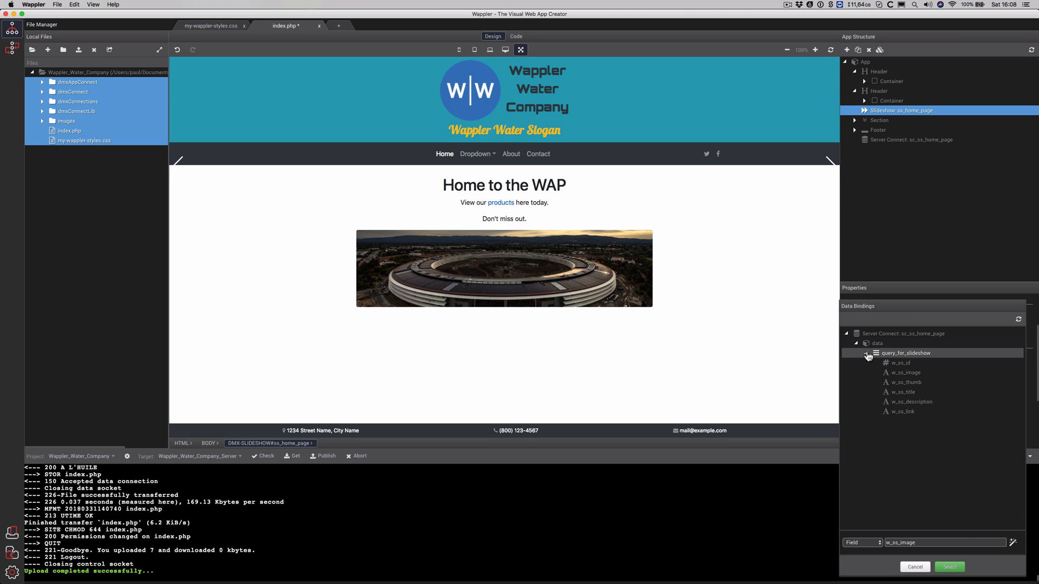
pyautogui.click(905, 375)
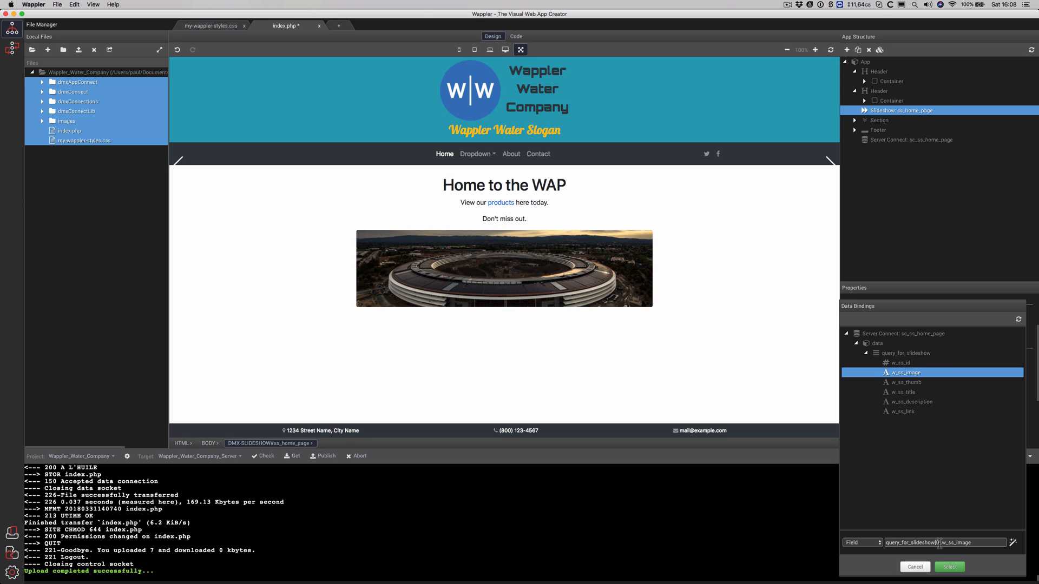
pyautogui.click(949, 567)
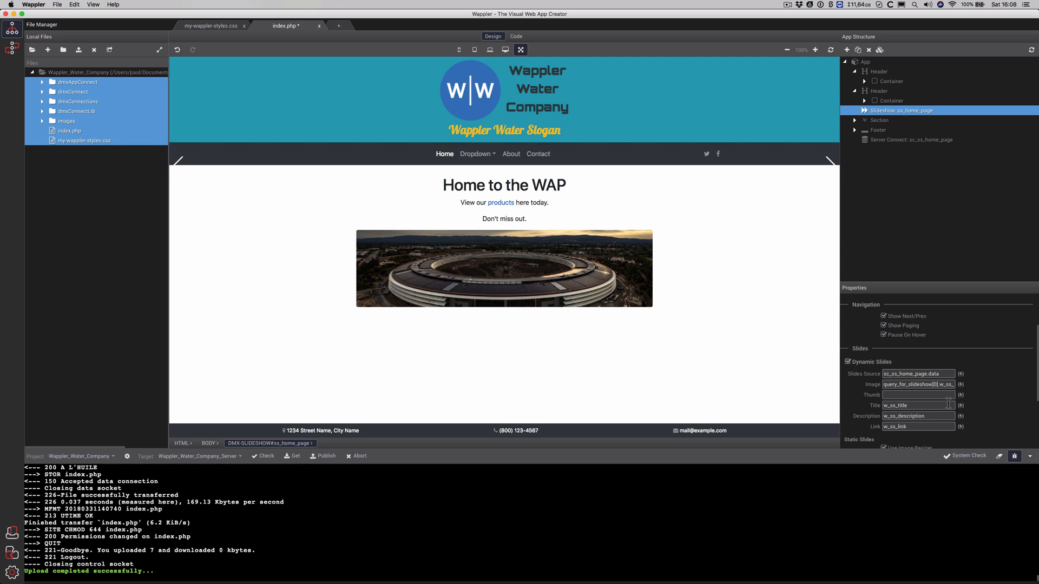
pyautogui.click(961, 406)
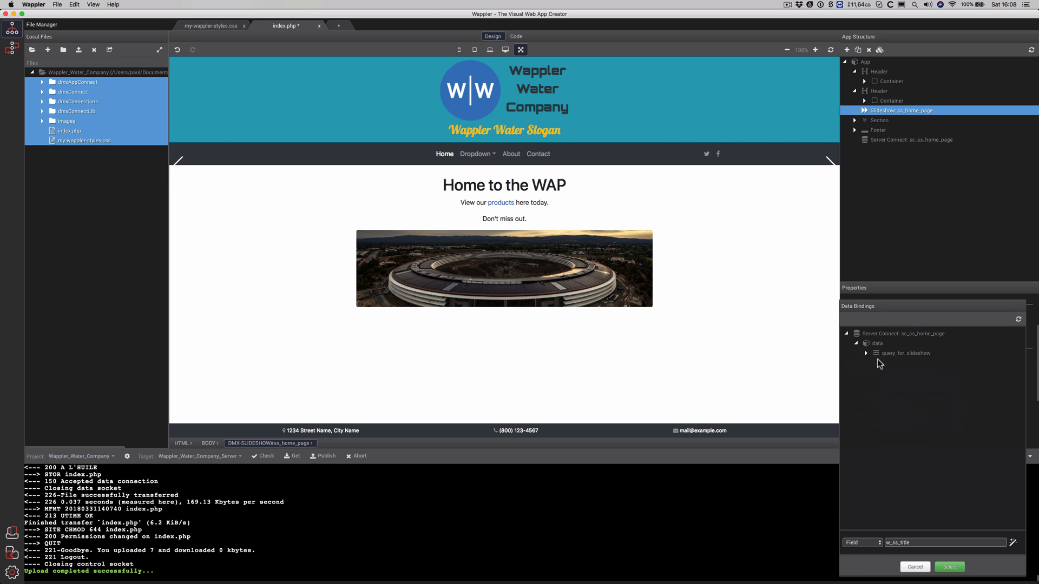
pyautogui.click(865, 353)
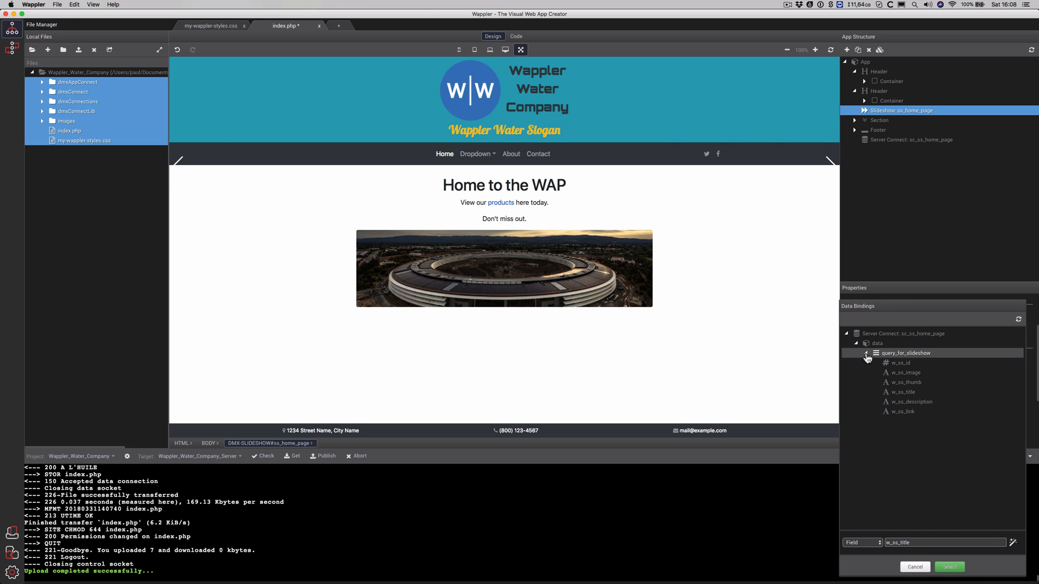
pyautogui.click(900, 392)
pyautogui.click(949, 567)
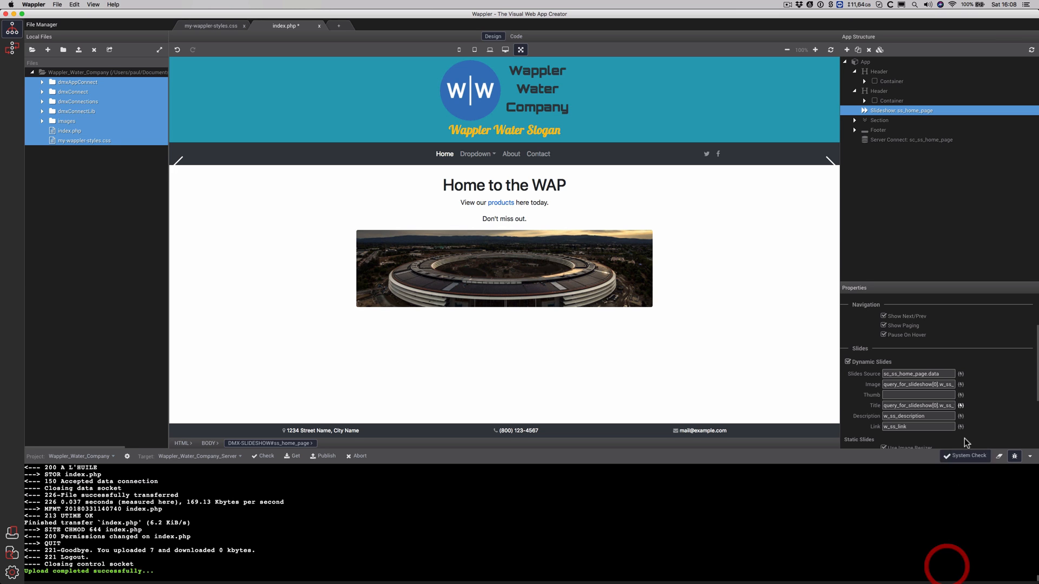
# Bind the description to w_ss_description and the link to w_ss_link from query_for_slideshow
pyautogui.click(960, 416)
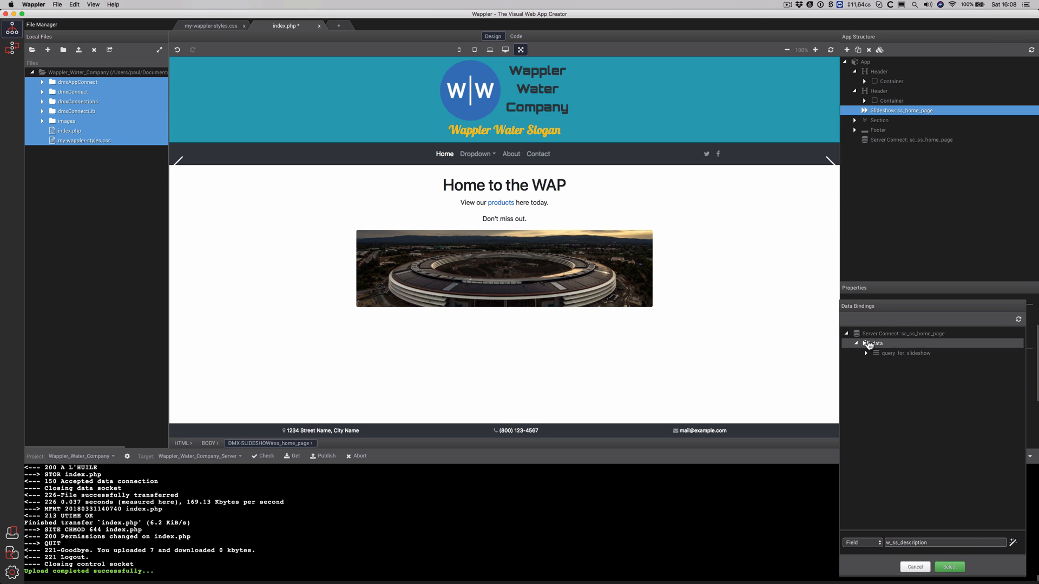
pyautogui.click(865, 352)
pyautogui.click(905, 404)
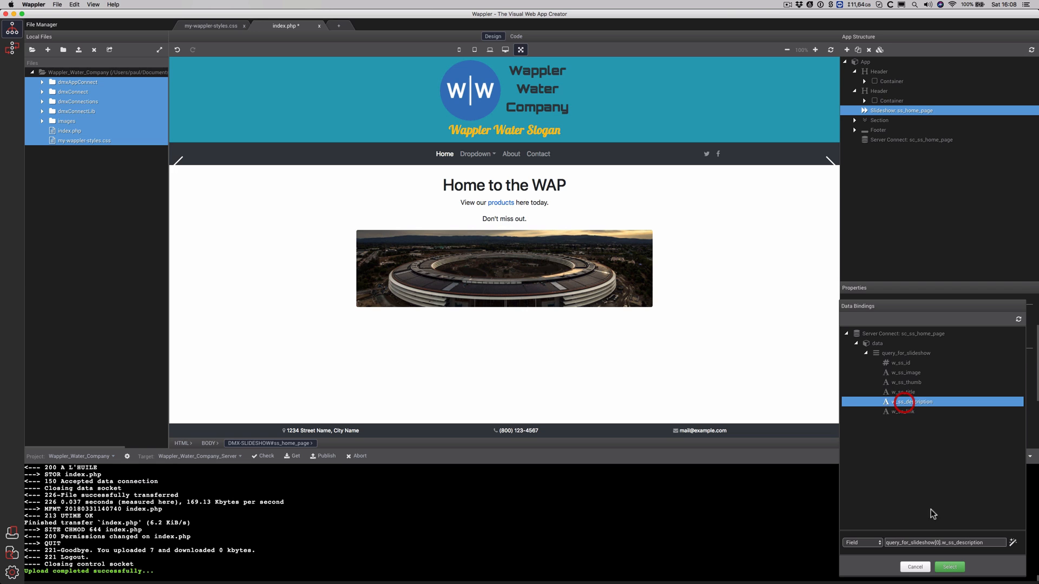
pyautogui.click(949, 567)
pyautogui.click(960, 426)
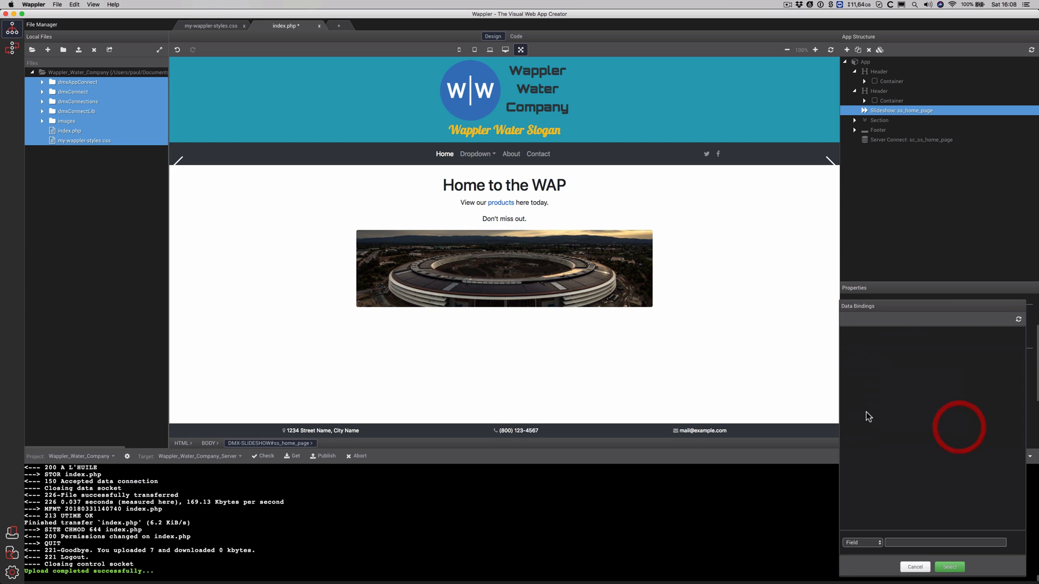
pyautogui.click(866, 353)
pyautogui.click(900, 411)
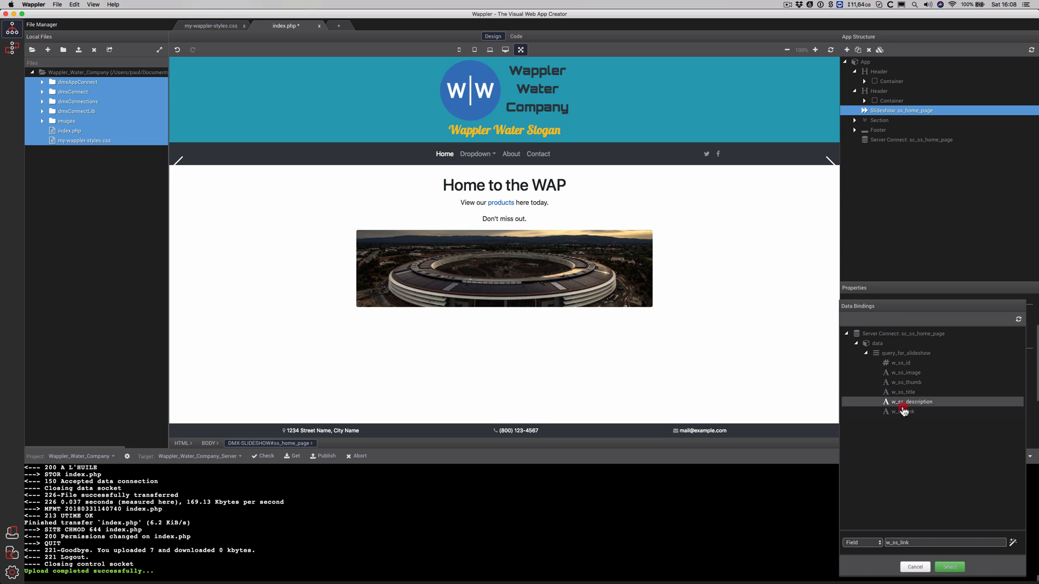
pyautogui.click(946, 568)
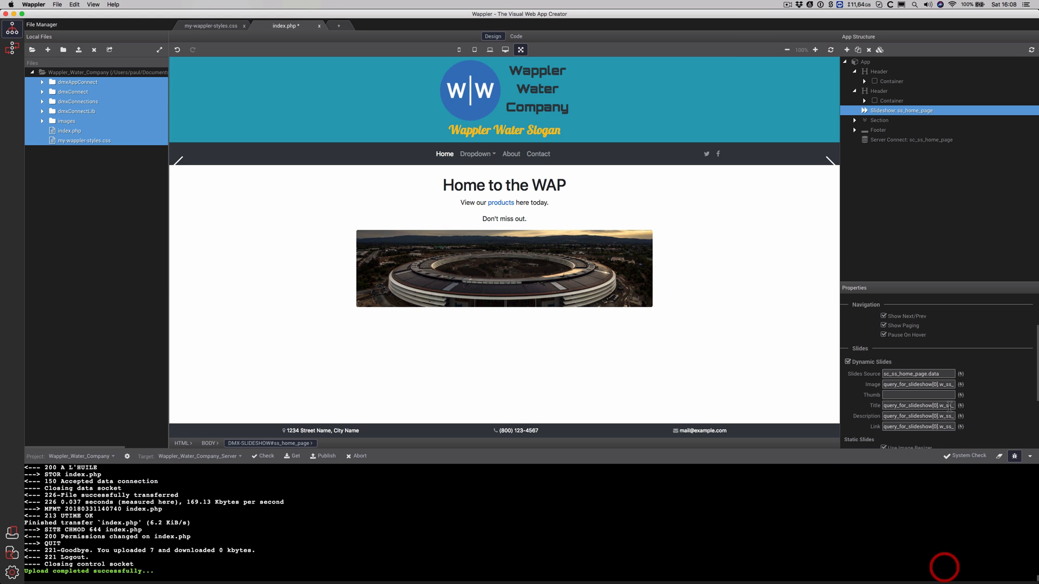
# Save and publish the rebound index.php, then reload the live beta-27 page in Chrome
pyautogui.press('super+s')
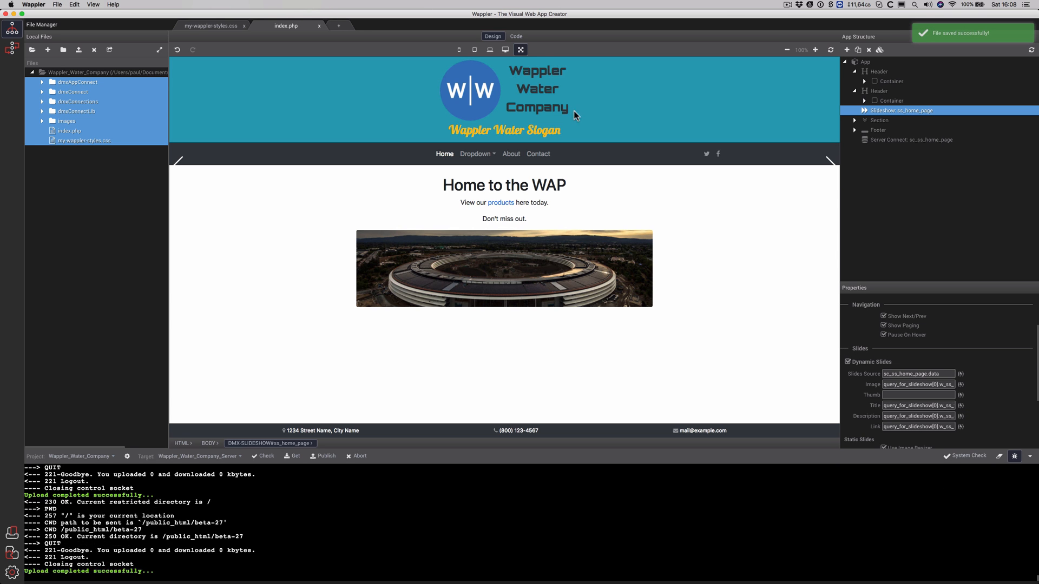
pyautogui.click(516, 37)
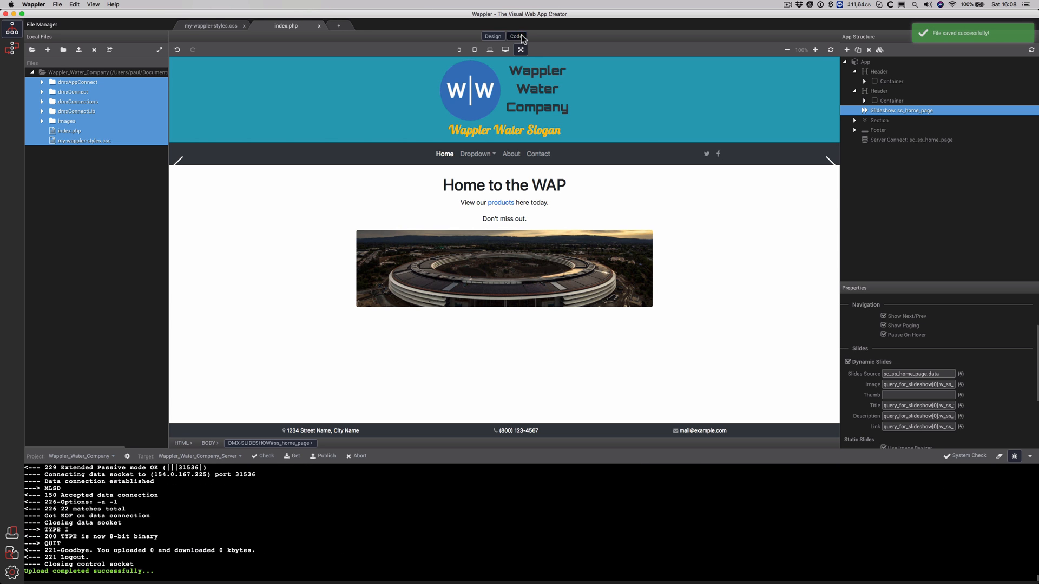
pyautogui.click(493, 36)
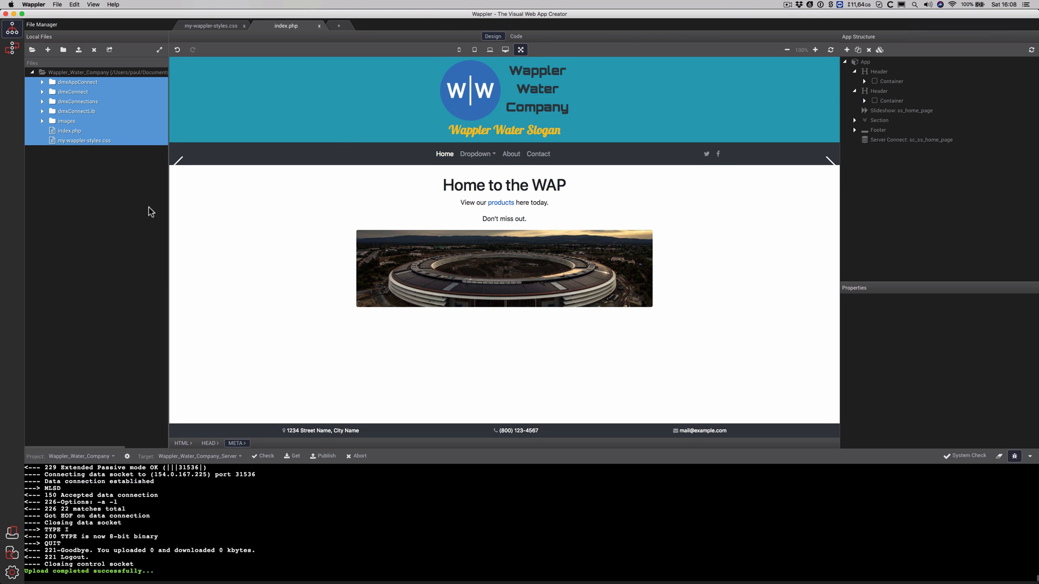
pyautogui.click(324, 456)
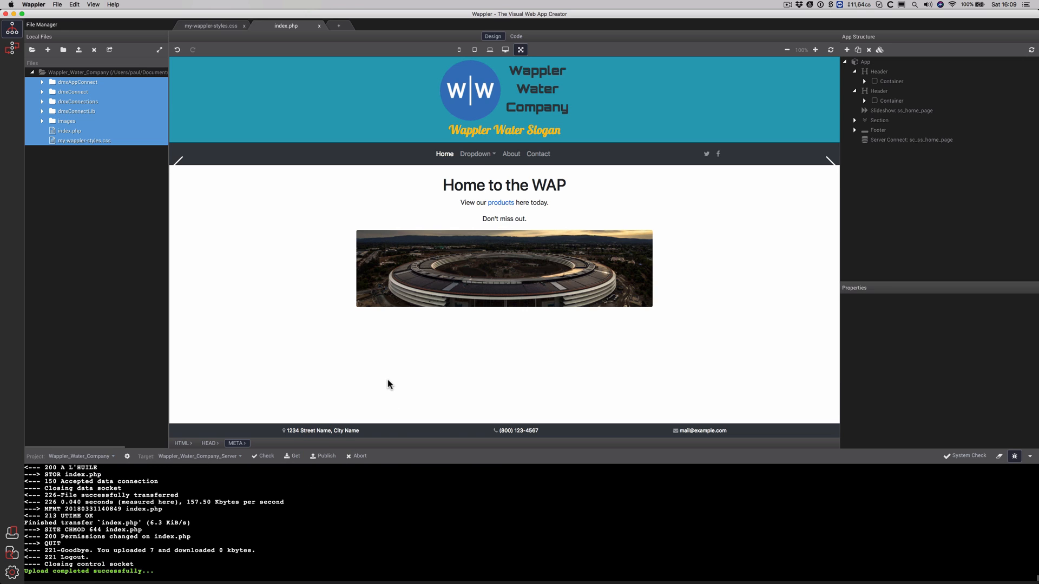
pyautogui.press('super+Tab')
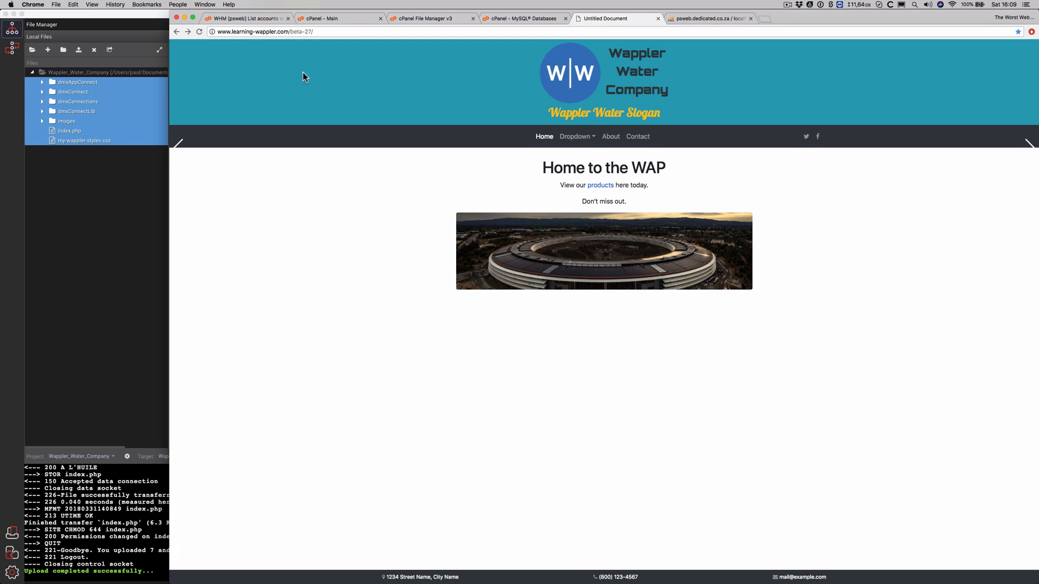
pyautogui.click(198, 33)
pyautogui.click(148, 215)
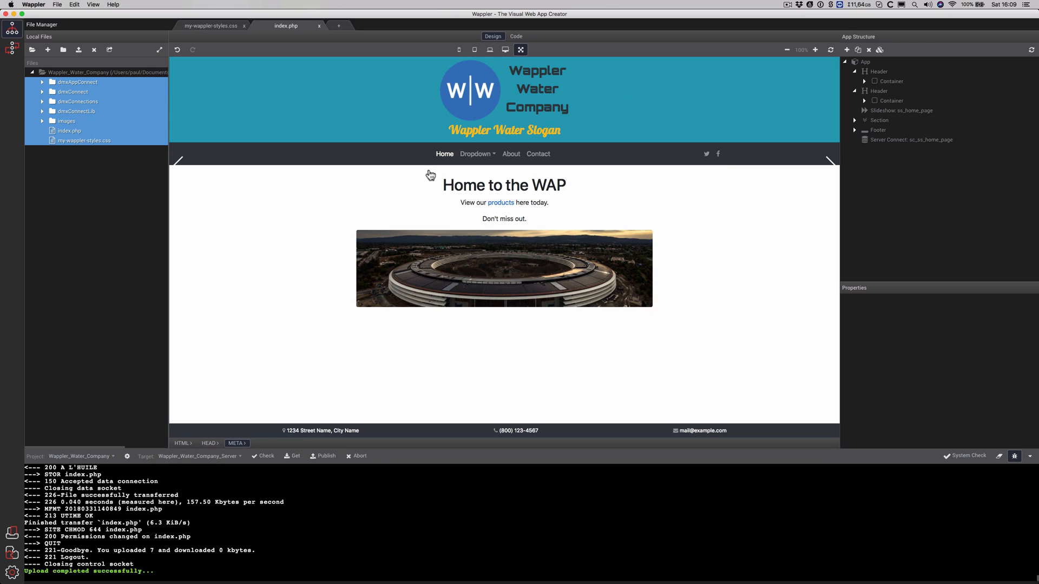
# Bind the slideshow's slides source to sc_ss_home_page.data and confirm the slide image binding
pyautogui.click(901, 111)
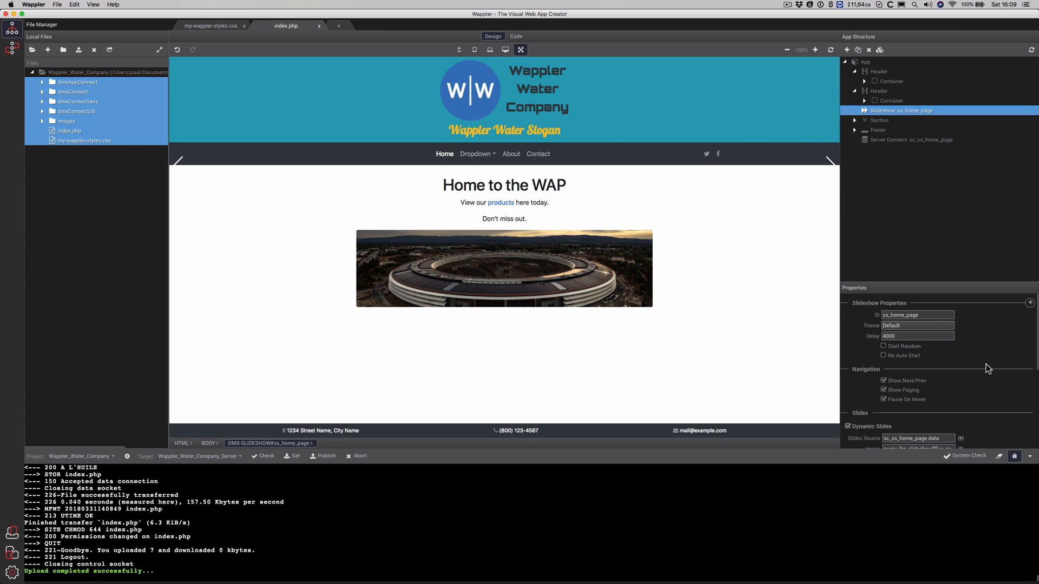
pyautogui.scroll(-4, 986, 364)
pyautogui.click(960, 347)
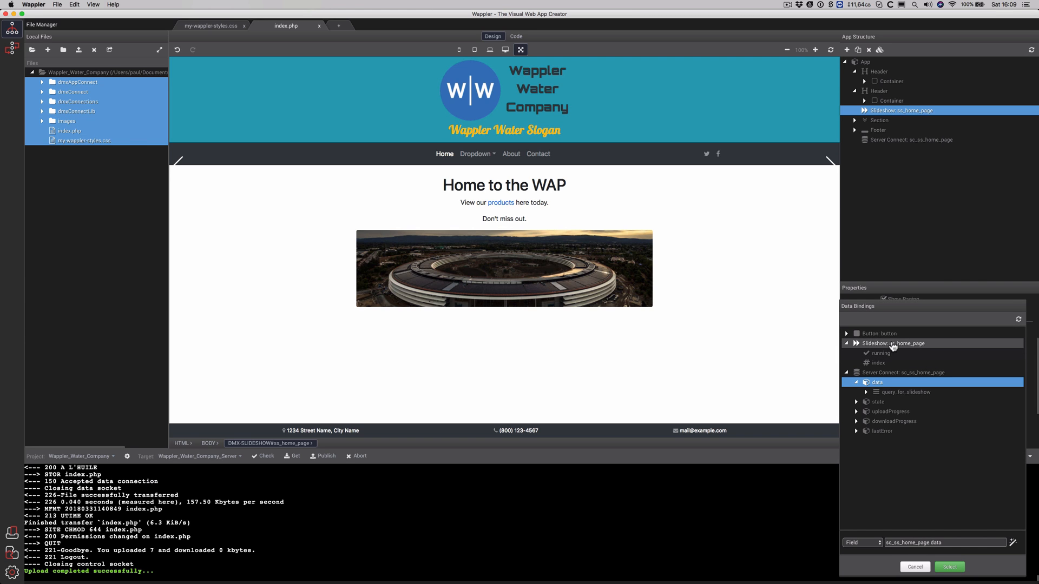
pyautogui.click(892, 344)
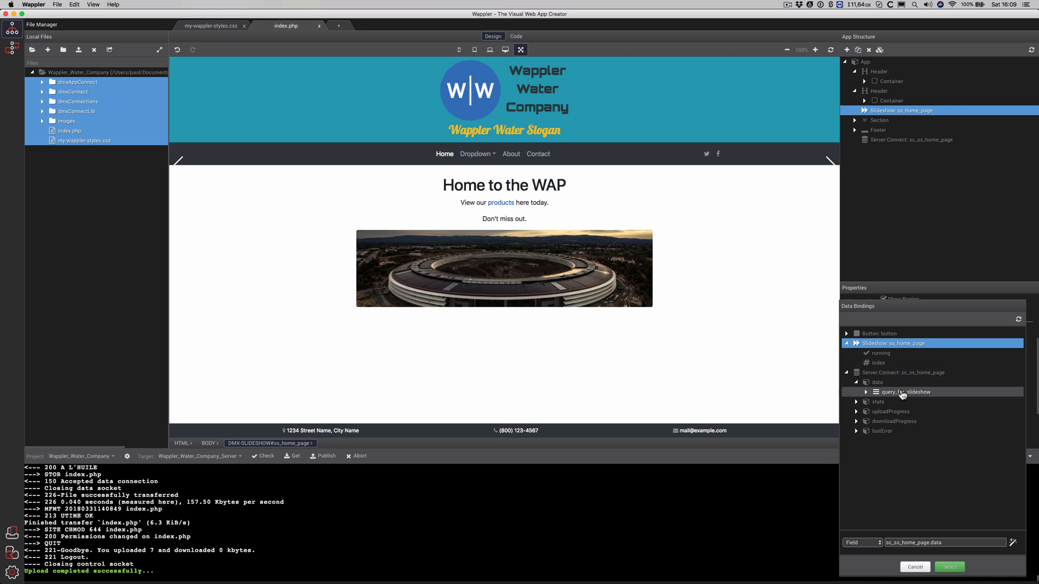
pyautogui.click(895, 374)
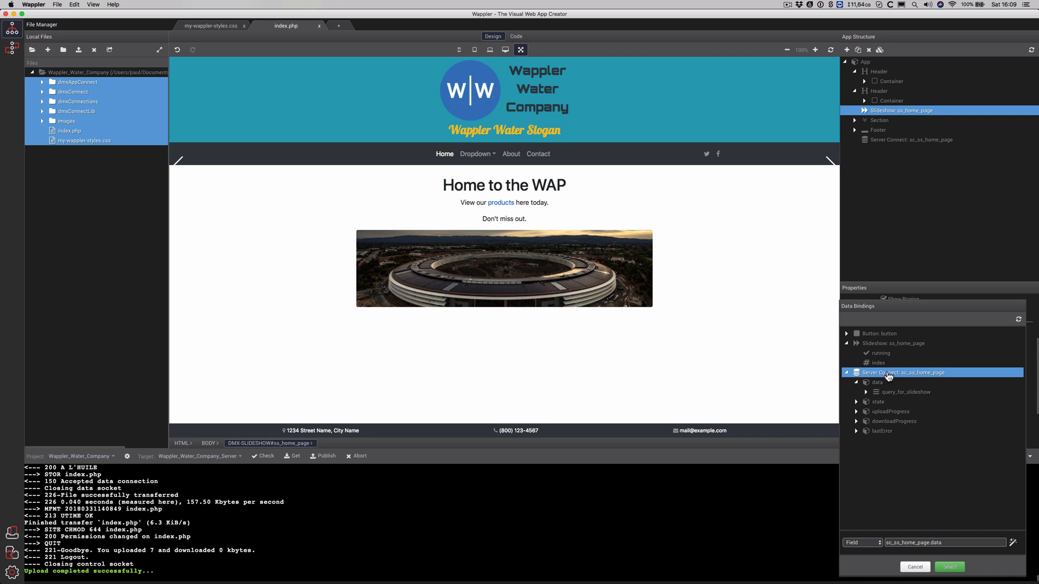
pyautogui.click(950, 567)
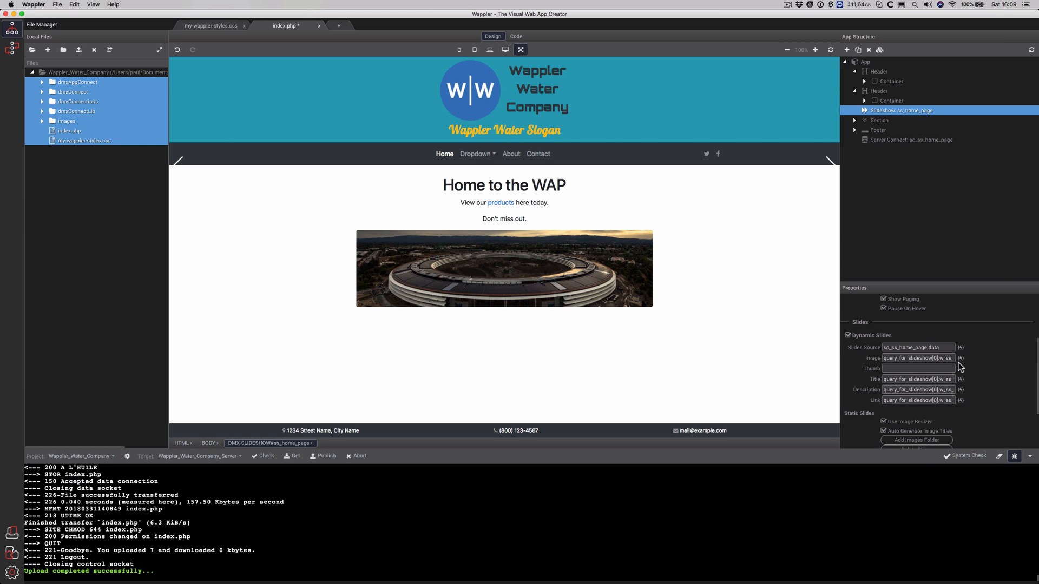
pyautogui.click(960, 359)
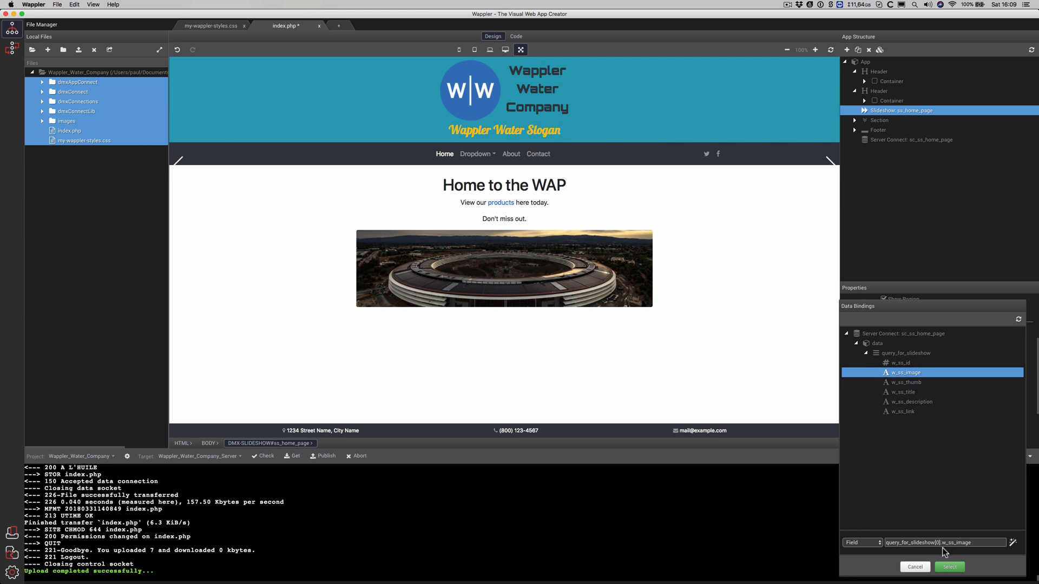
pyautogui.click(936, 567)
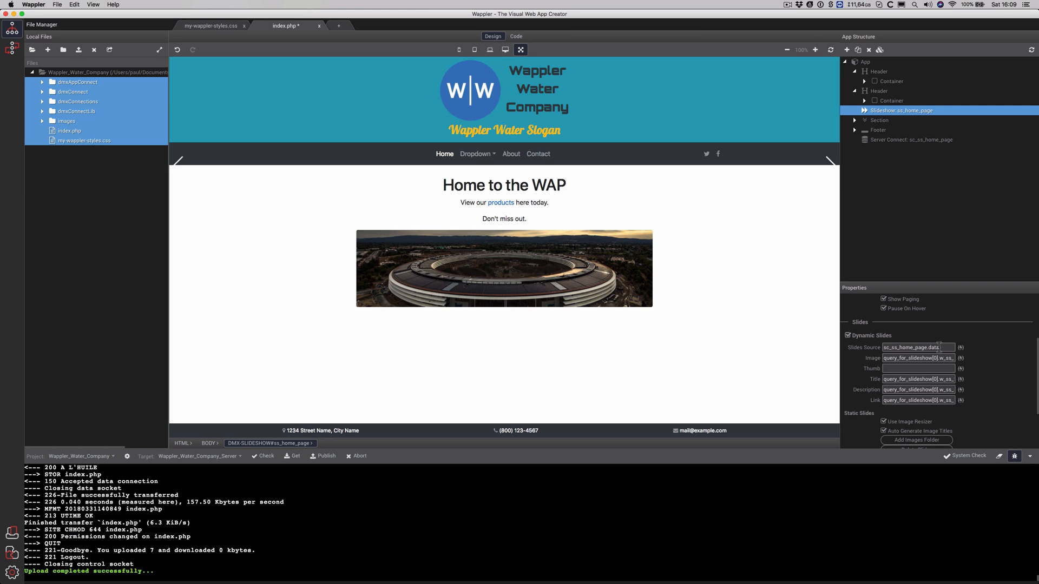
# Reopen the slides source picker and browse query_for_slideshow and the slideshow's own values, keeping sc_ss_home_page.data
pyautogui.click(961, 348)
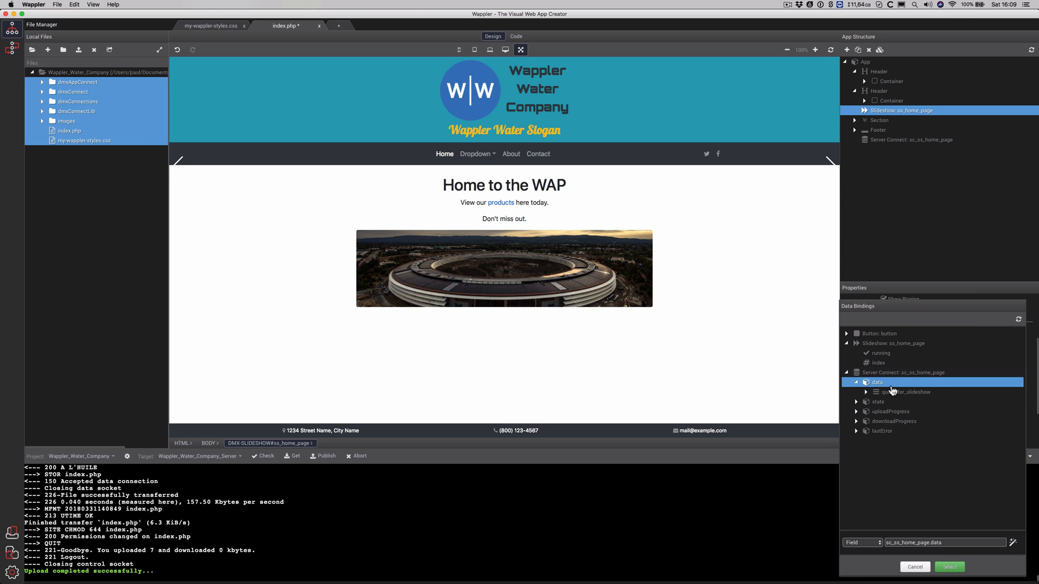
pyautogui.click(893, 374)
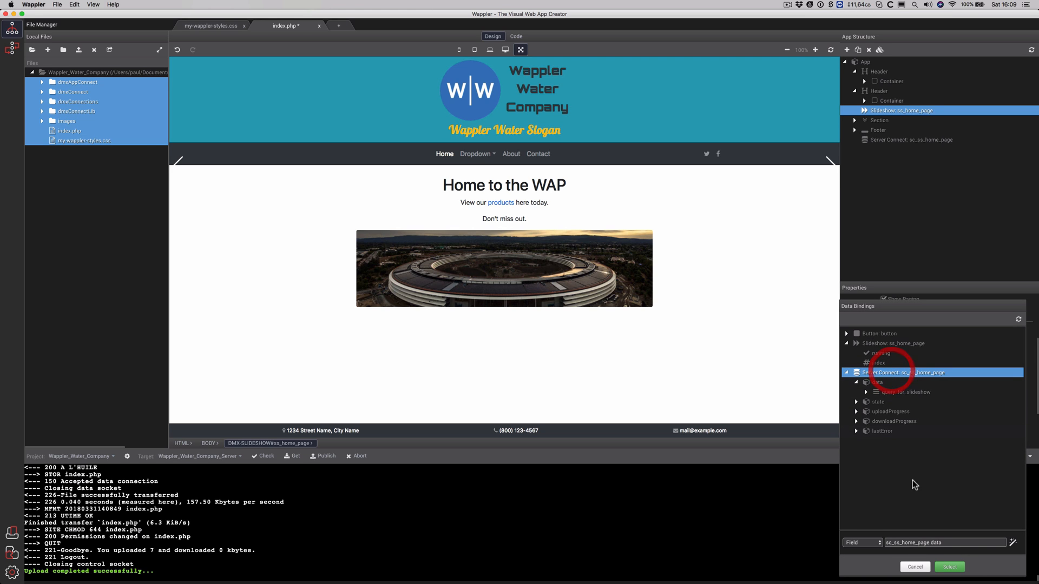
pyautogui.click(874, 382)
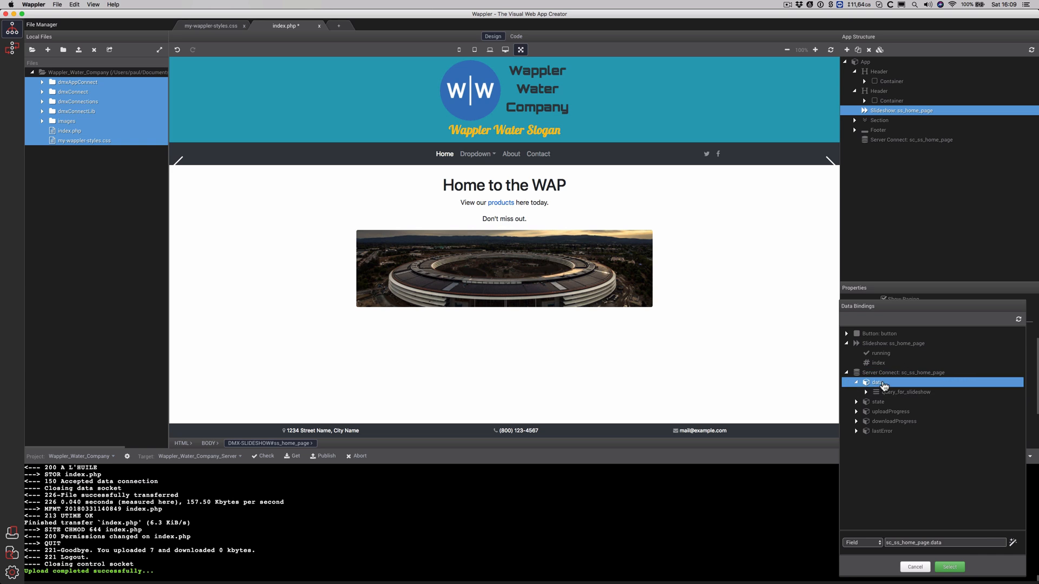
pyautogui.click(884, 393)
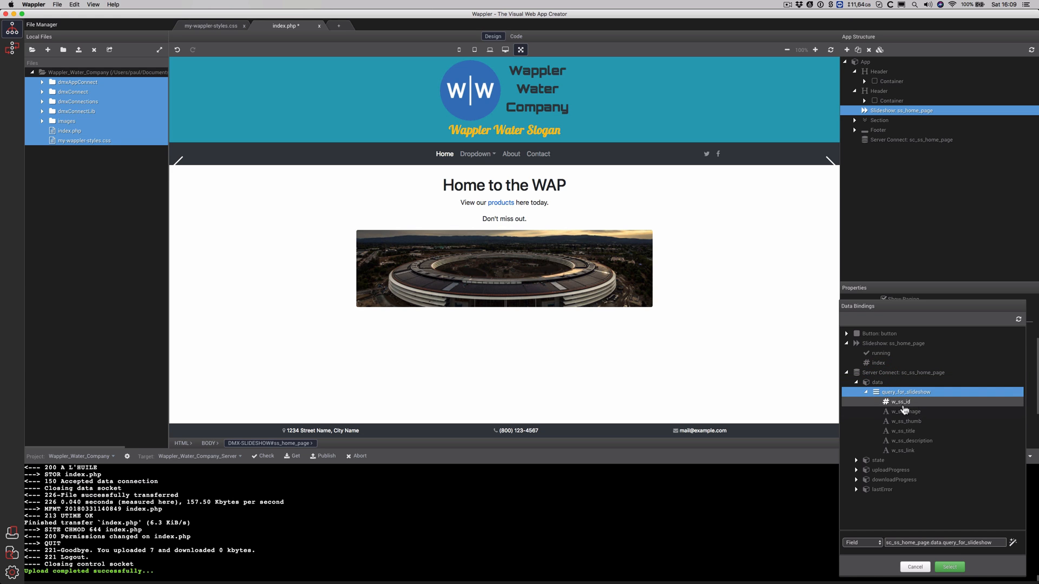
pyautogui.click(880, 344)
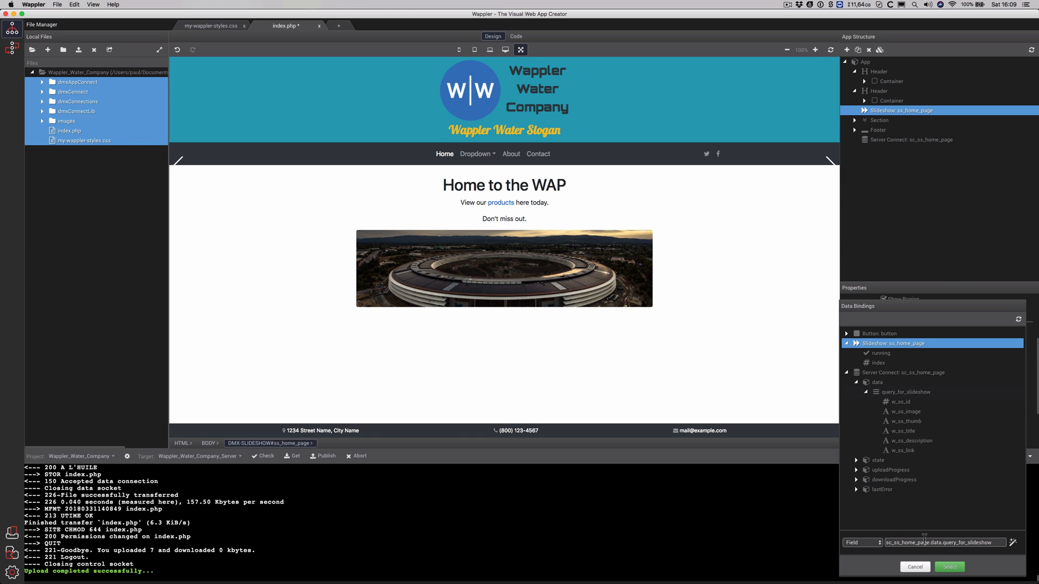
pyautogui.click(881, 353)
pyautogui.click(880, 362)
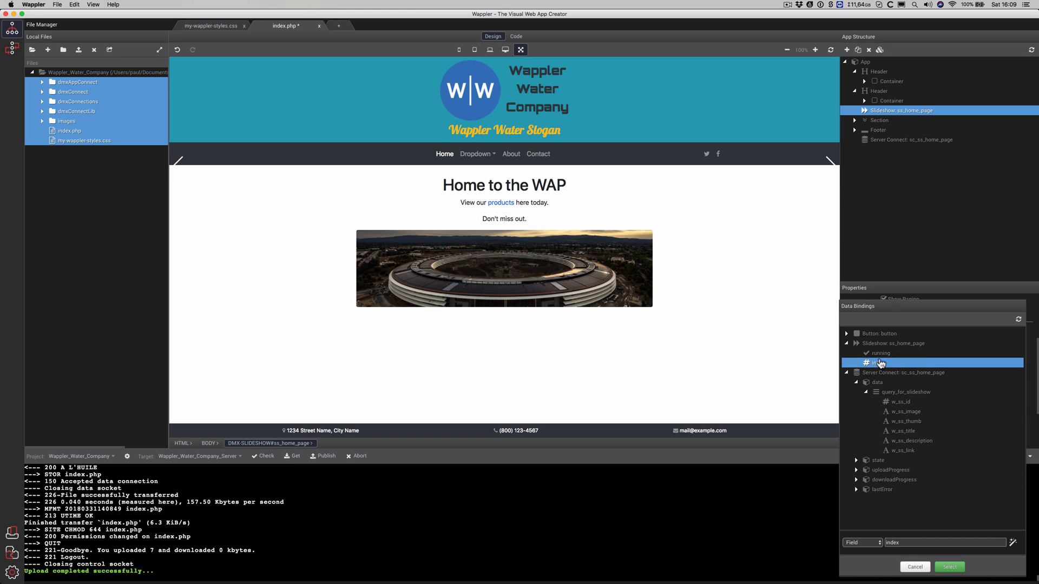
pyautogui.click(881, 354)
pyautogui.click(881, 344)
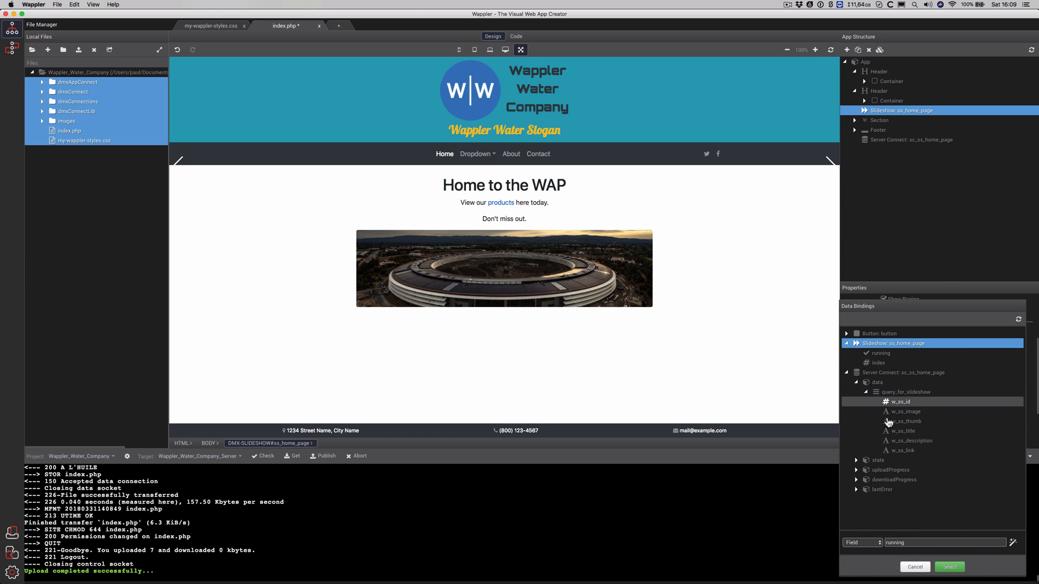
pyautogui.click(895, 391)
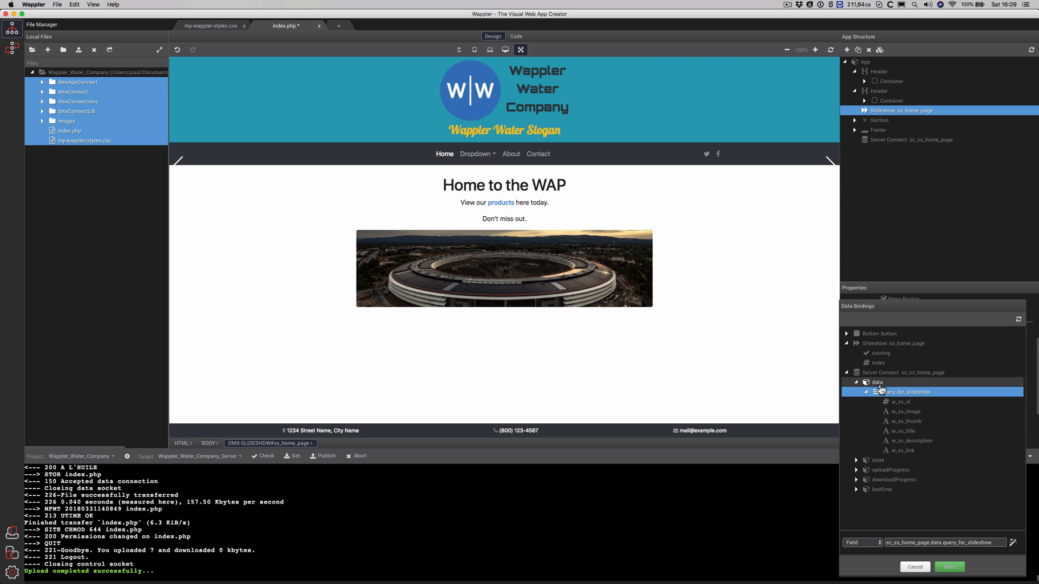
pyautogui.click(877, 384)
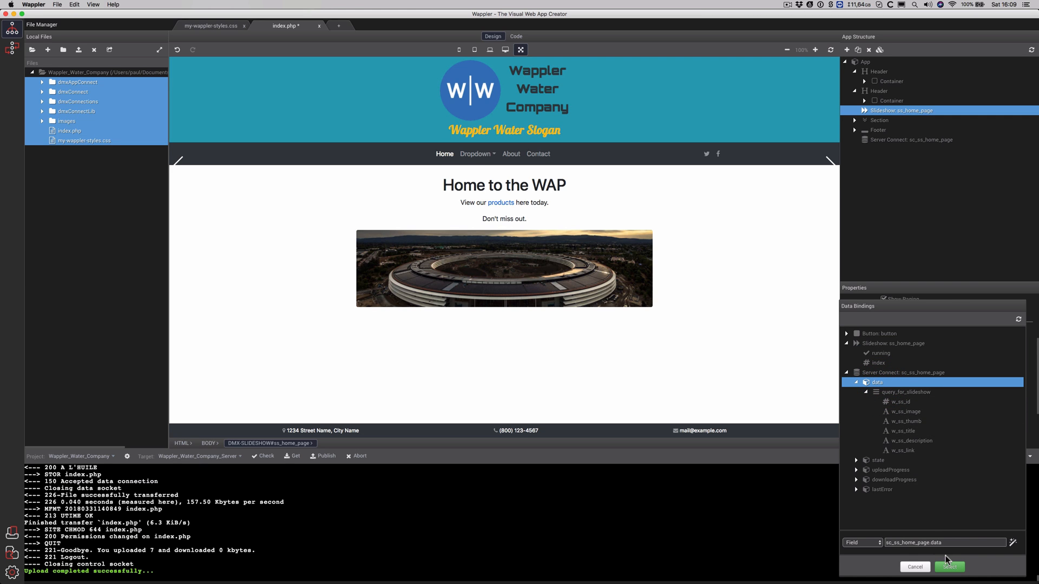
# Set the slides source to query_for_slideshow, with image bound to w_ss_image and title to w_ss_title
pyautogui.click(893, 393)
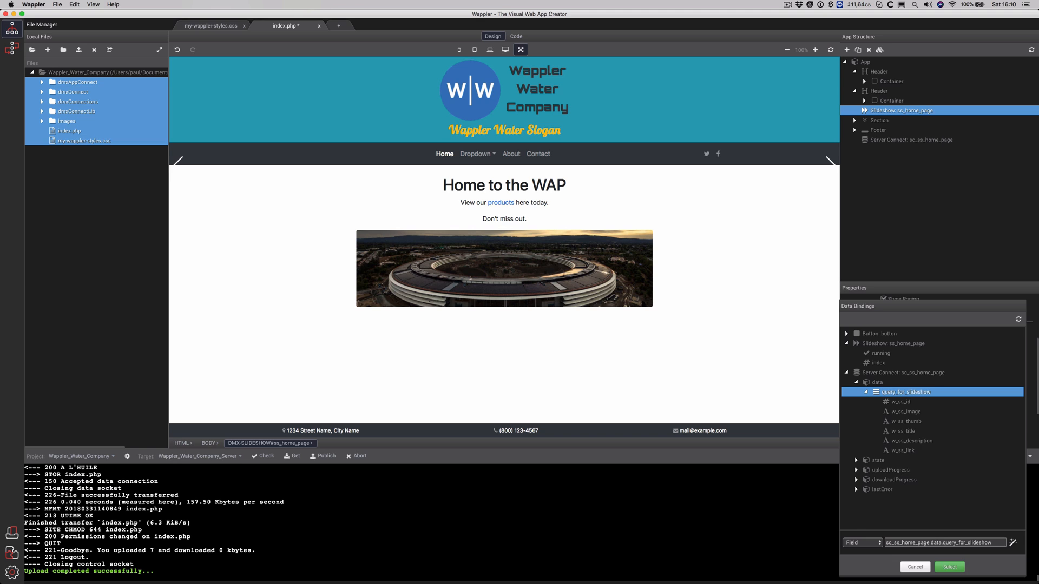
pyautogui.click(950, 566)
pyautogui.click(960, 358)
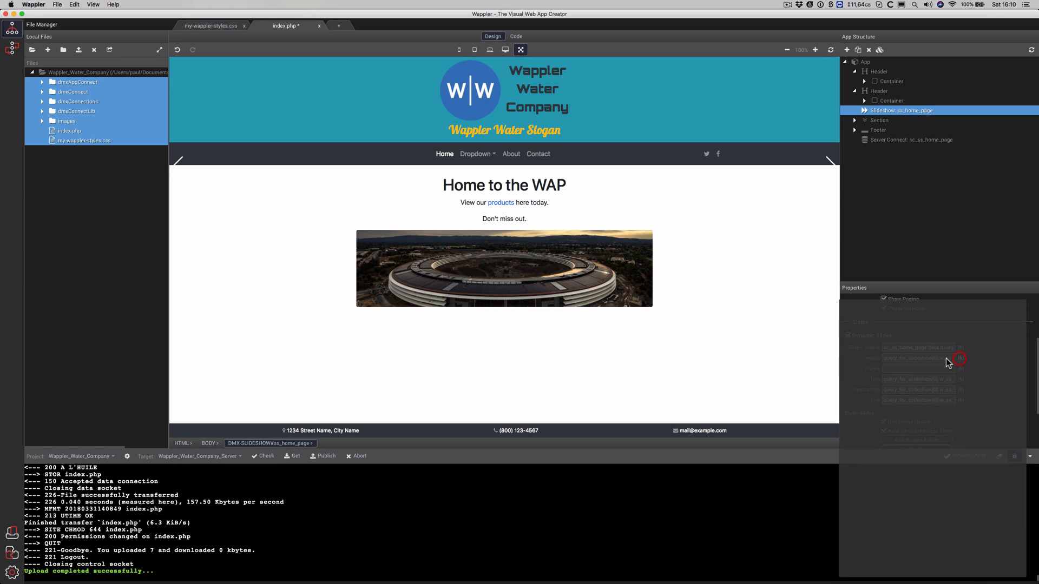
pyautogui.click(896, 373)
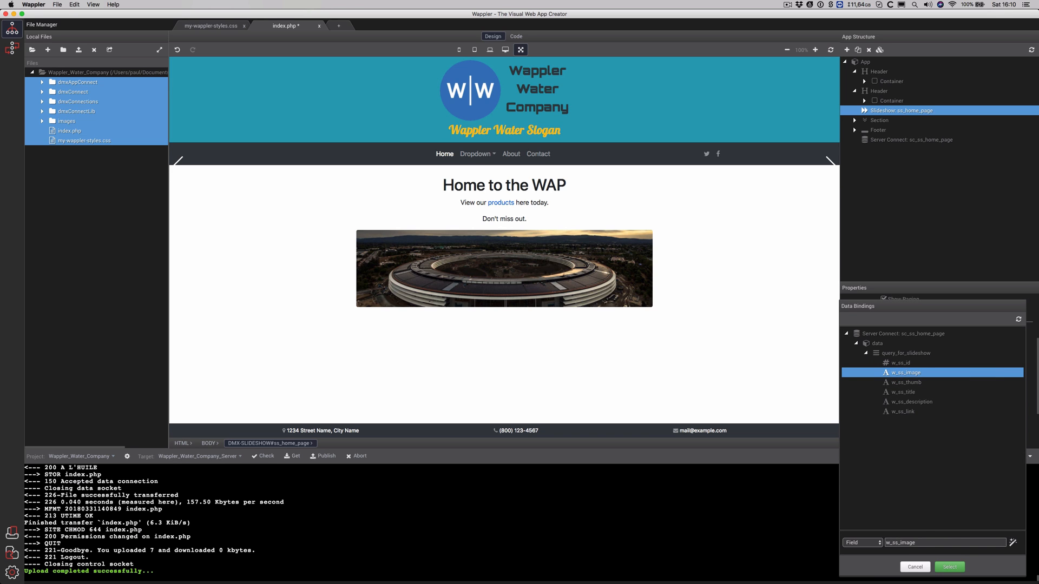
pyautogui.click(950, 566)
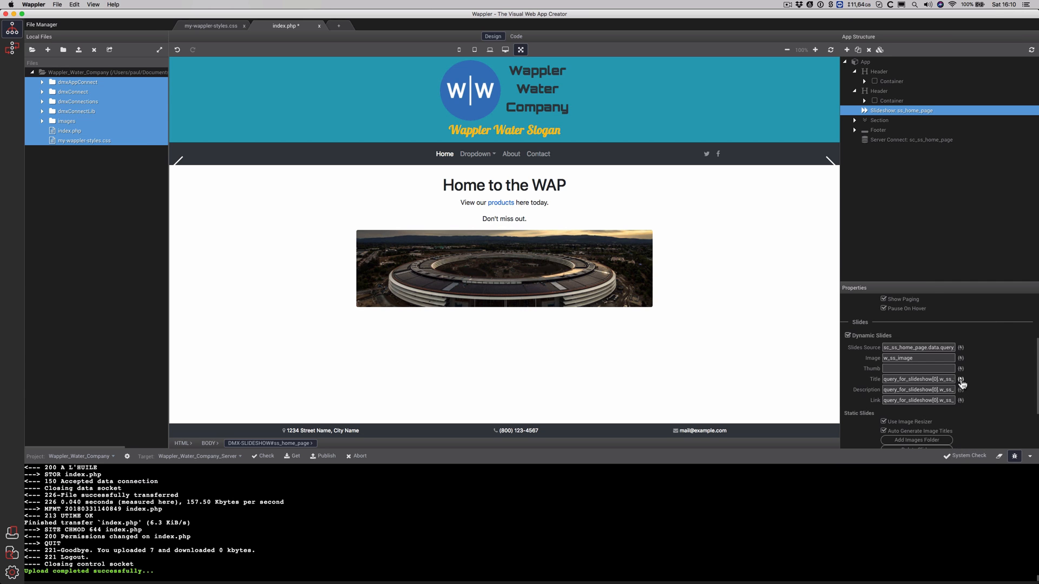
pyautogui.click(961, 379)
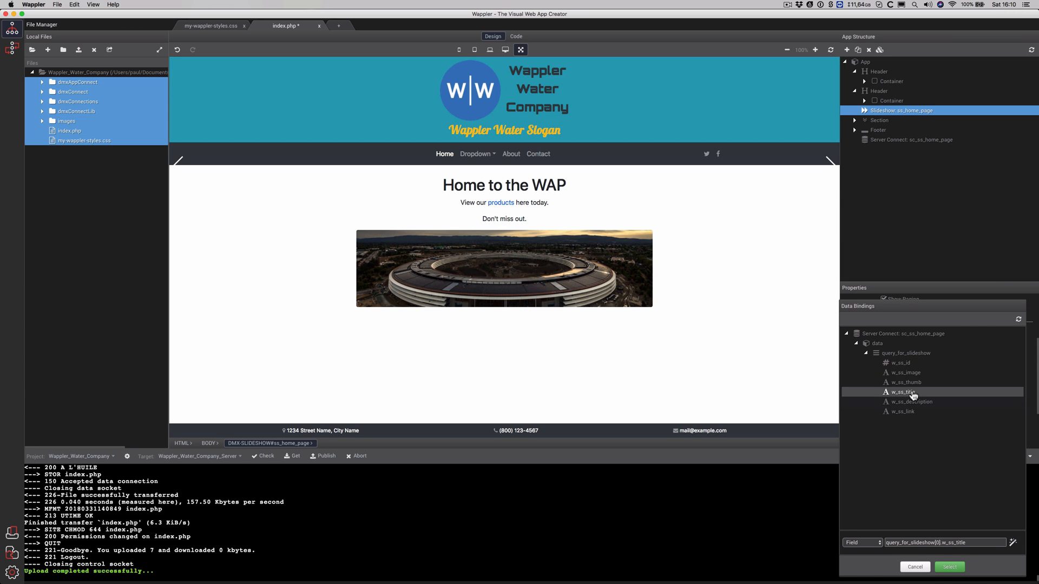
pyautogui.click(907, 390)
pyautogui.click(949, 567)
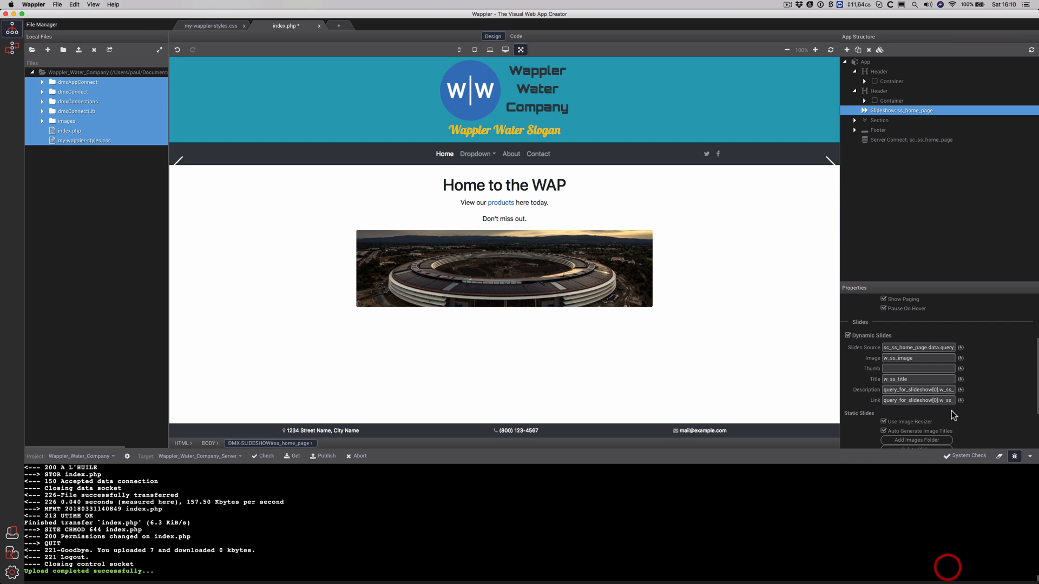
# Bind description to w_ss_description and link to w_ss_link, then save index.php
pyautogui.click(960, 391)
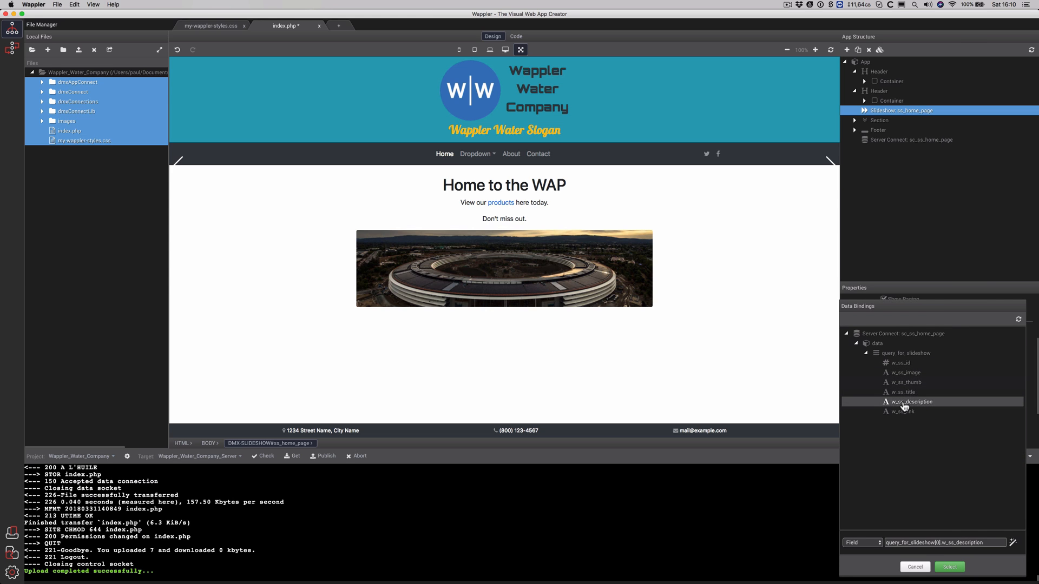
pyautogui.click(903, 401)
pyautogui.click(949, 567)
pyautogui.click(961, 401)
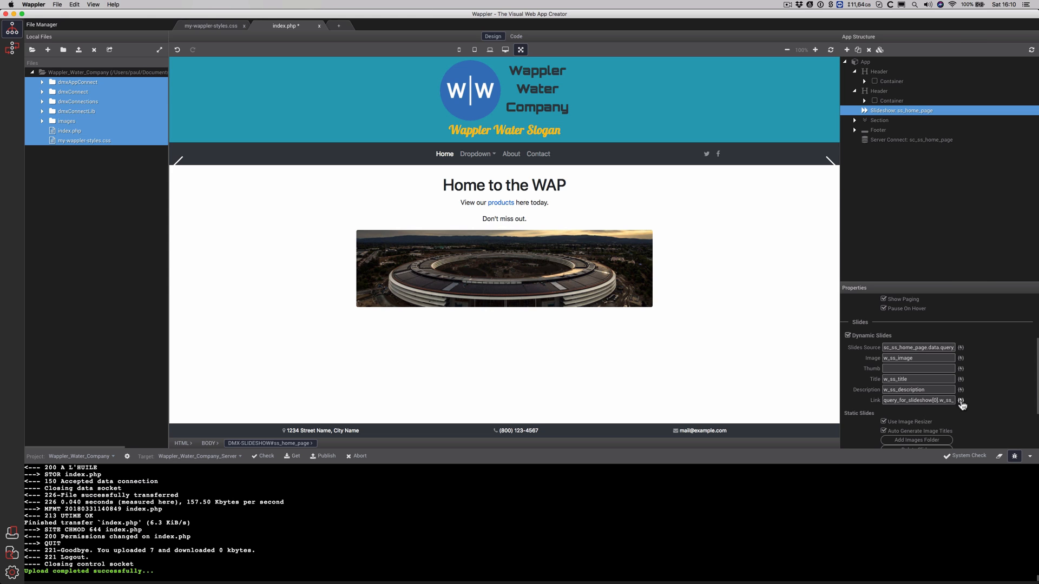
pyautogui.click(907, 412)
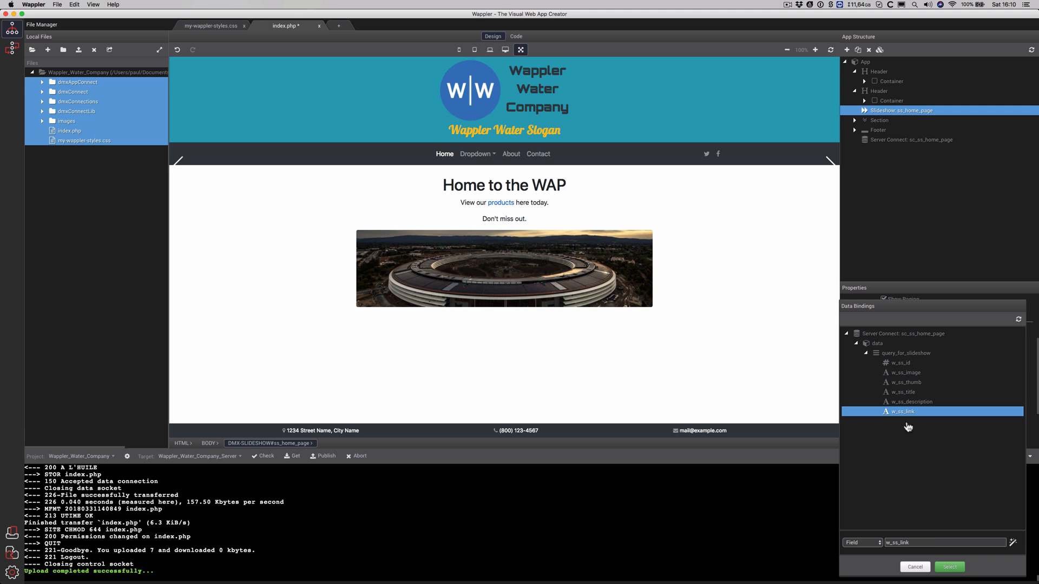
pyautogui.click(942, 564)
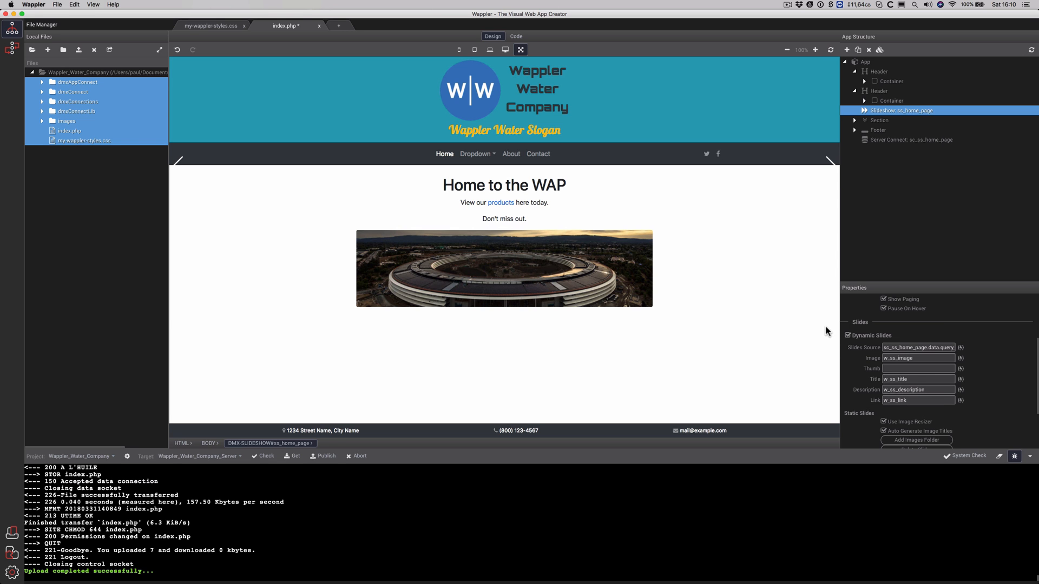
pyautogui.press('super+s')
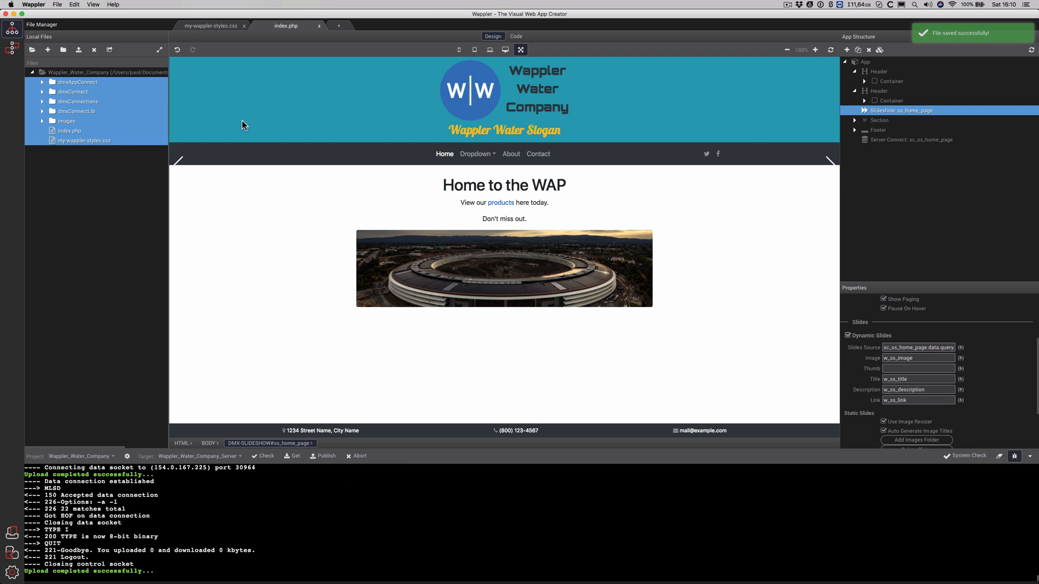
# Save the slideshow server action and publish the project to the server
pyautogui.click(12, 49)
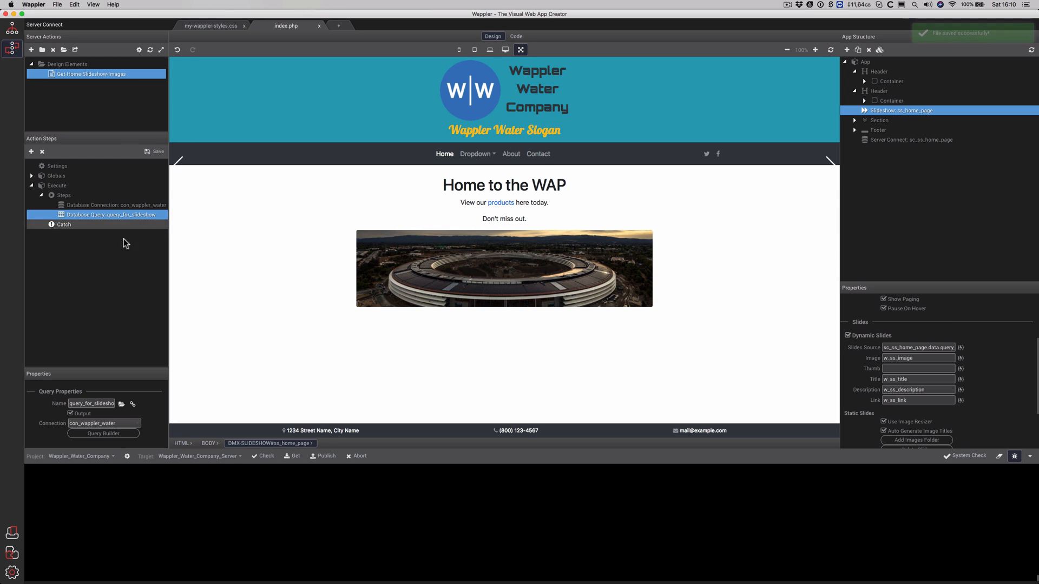
pyautogui.click(155, 152)
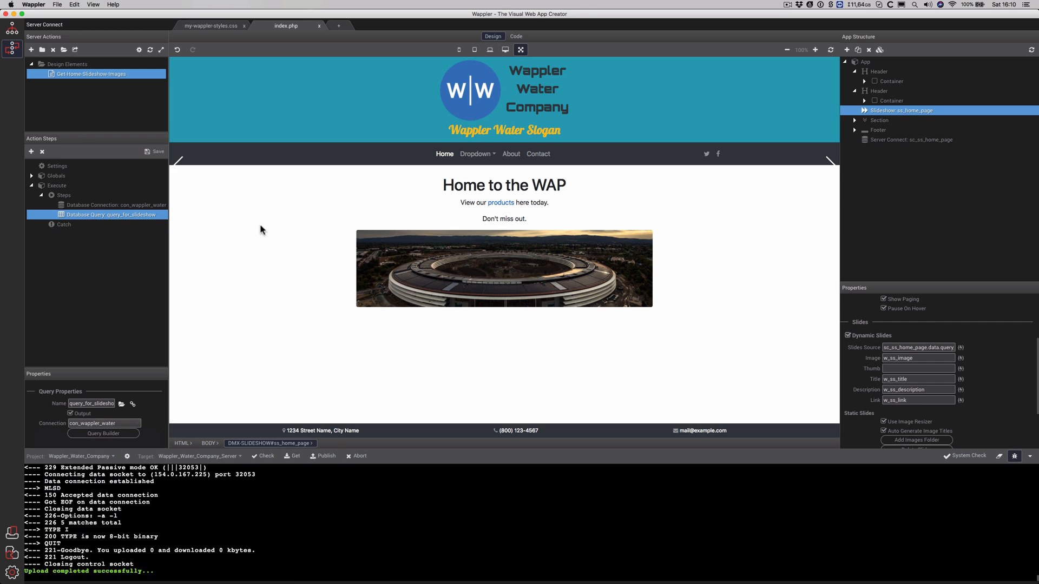
pyautogui.click(326, 456)
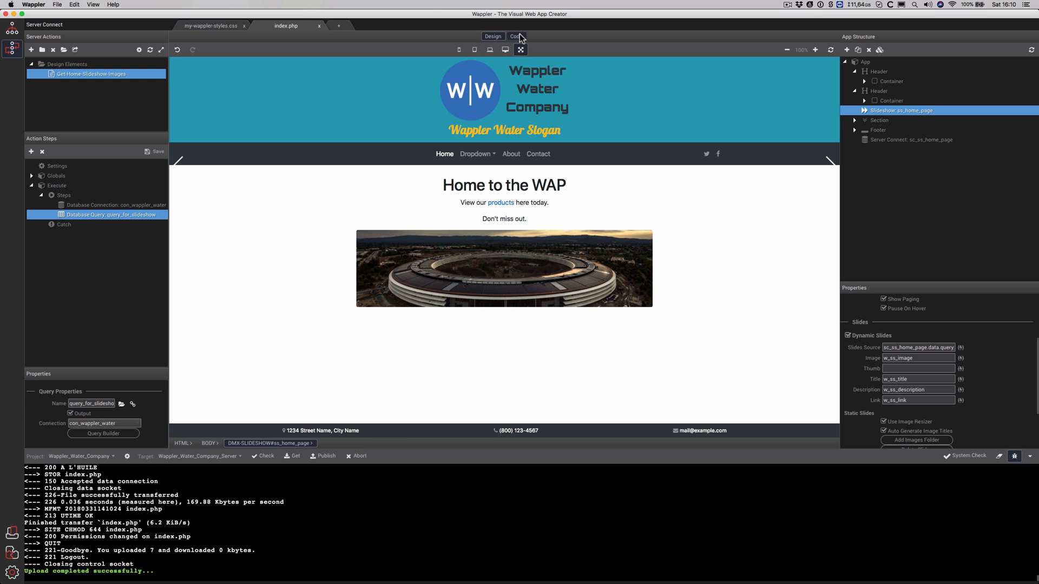
# Glance at the page source, then reload the live site in Chrome to check it
pyautogui.click(518, 37)
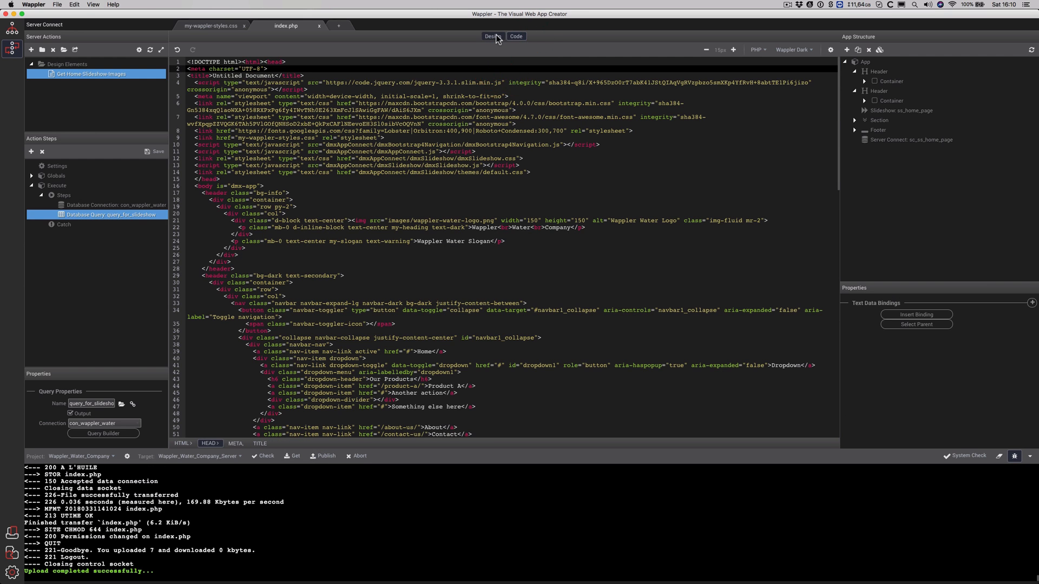
pyautogui.click(493, 38)
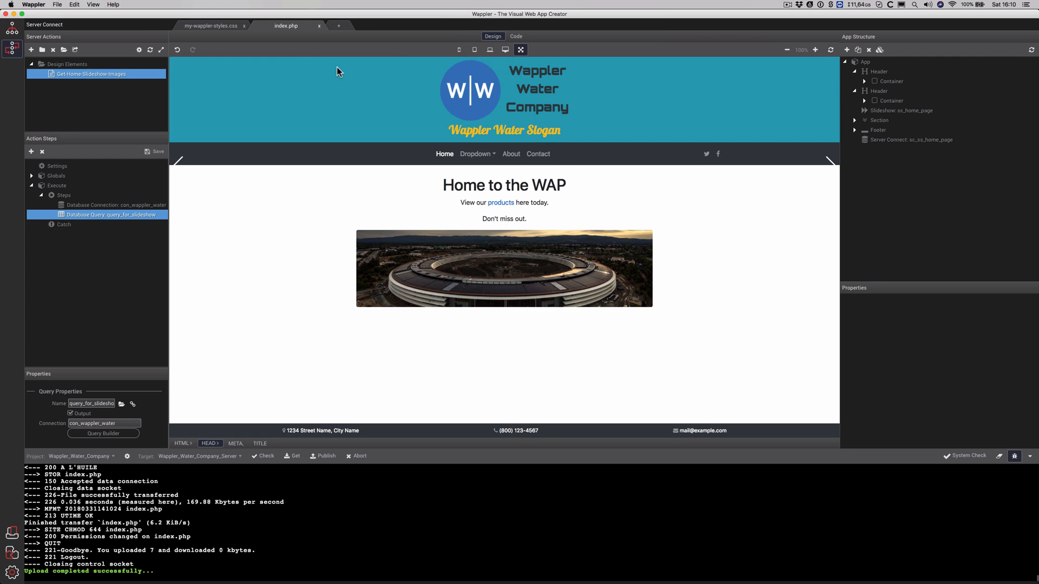
pyautogui.press('super+Tab')
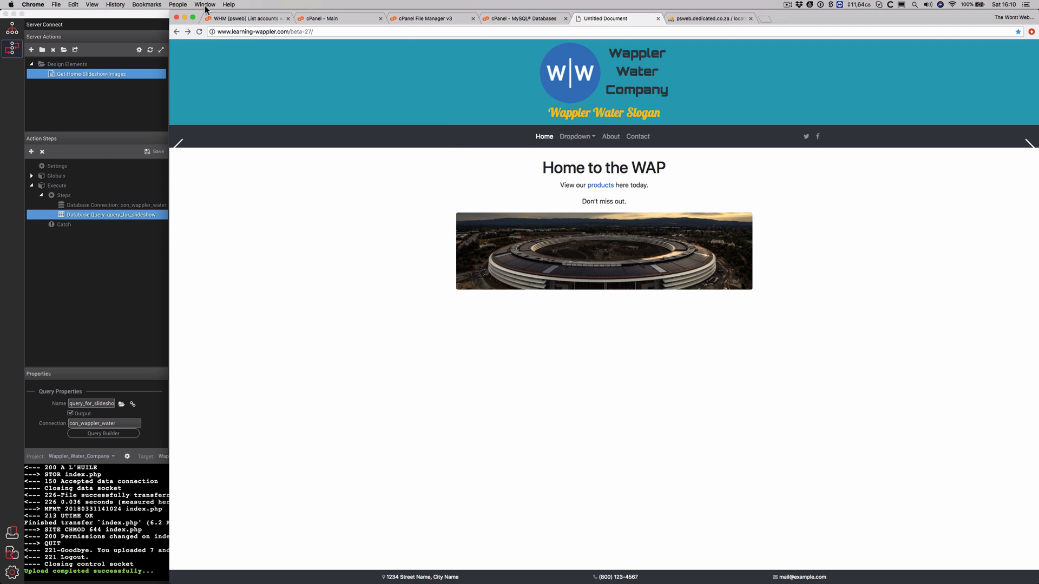
pyautogui.click(200, 32)
pyautogui.click(144, 20)
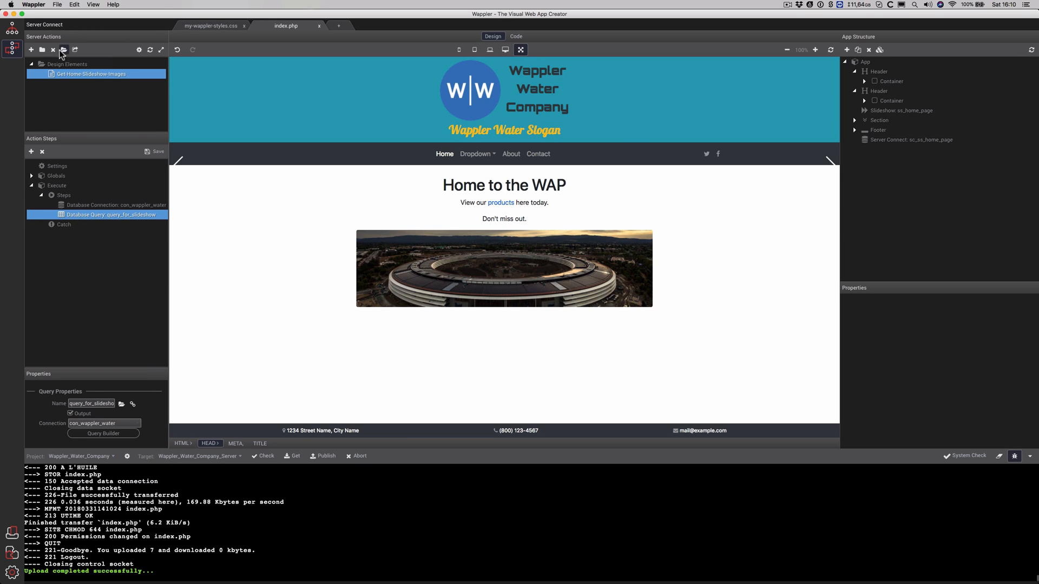
pyautogui.click(12, 33)
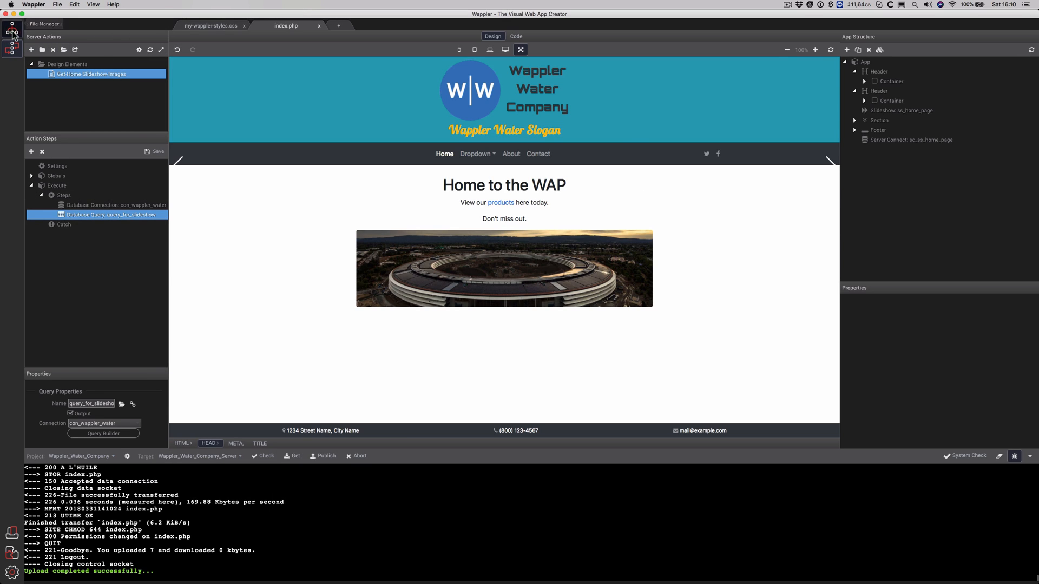
# Select all project files and folders and upload them to the server
pyautogui.click(76, 72)
pyautogui.click(76, 82)
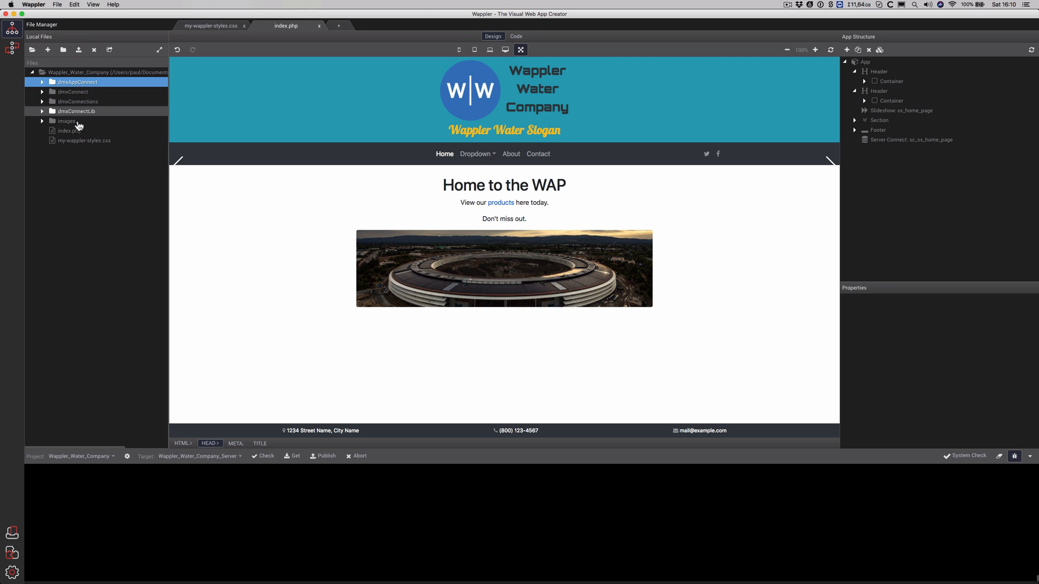
pyautogui.keyDown('shift'); pyautogui.click(78, 139); pyautogui.keyUp('shift')
pyautogui.rightClick(79, 136)
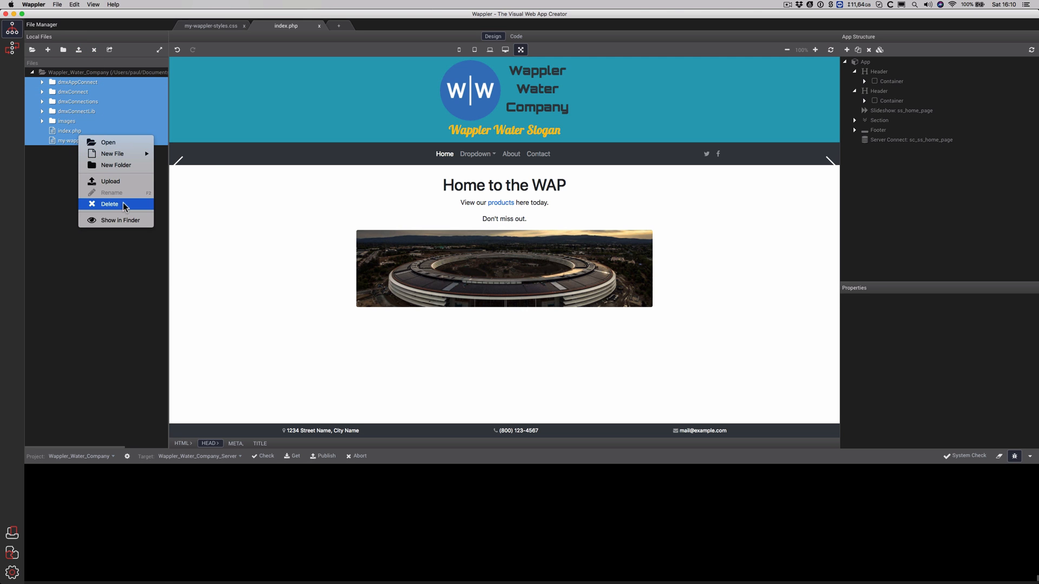
pyautogui.click(122, 180)
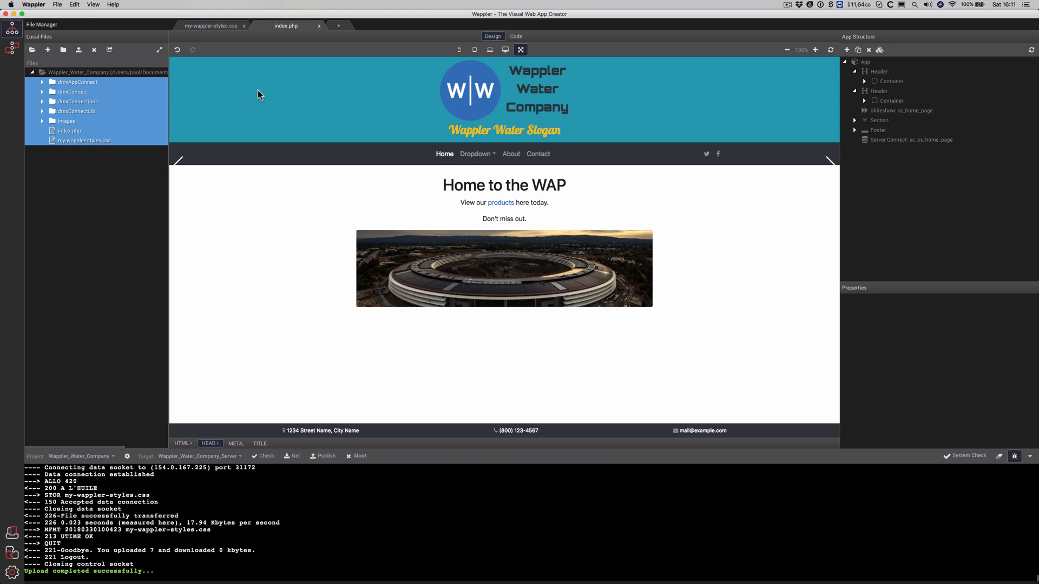
# Review the server connect and slideshow components, then reload the live site in Chrome
pyautogui.click(911, 142)
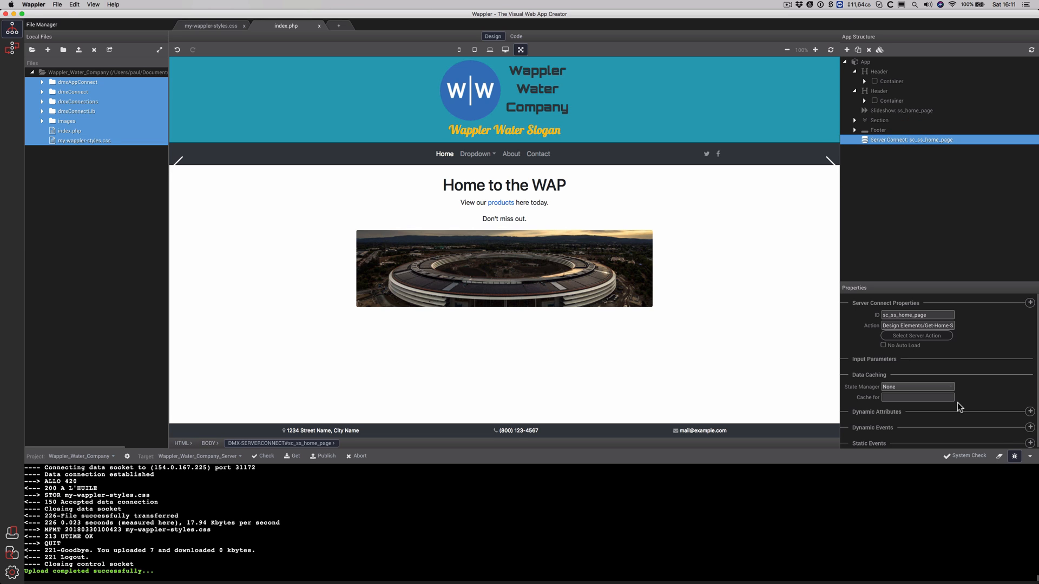
pyautogui.click(896, 111)
pyautogui.scroll(-5, 991, 378)
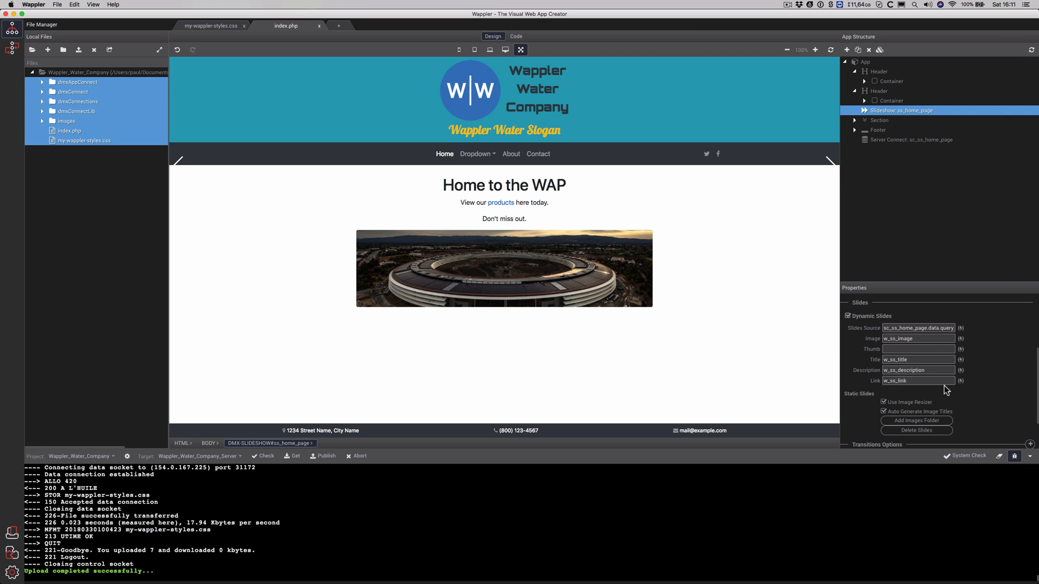
pyautogui.press('super+Tab')
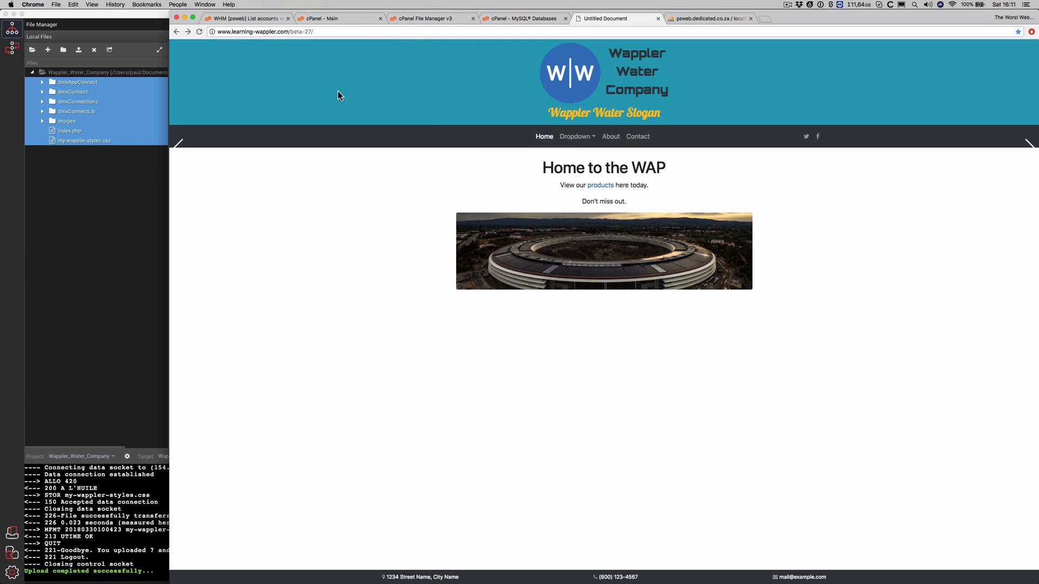
pyautogui.click(195, 29)
pyautogui.press('super+Tab')
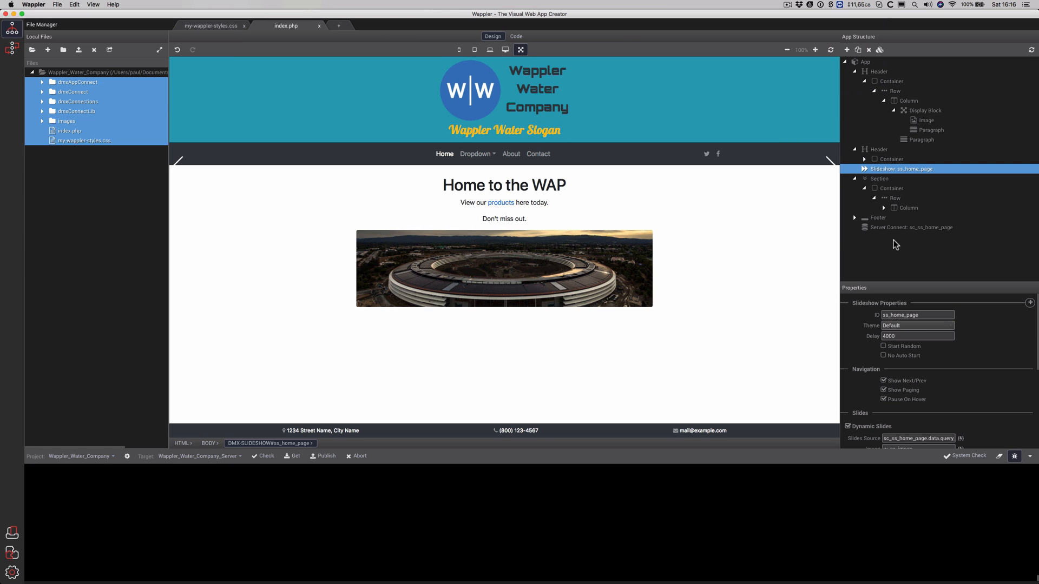
# Bind the slides source to query_for_slideshow from the sc_ss_home_page server connect
pyautogui.scroll(-2, 976, 385)
pyautogui.scroll(-1, 981, 385)
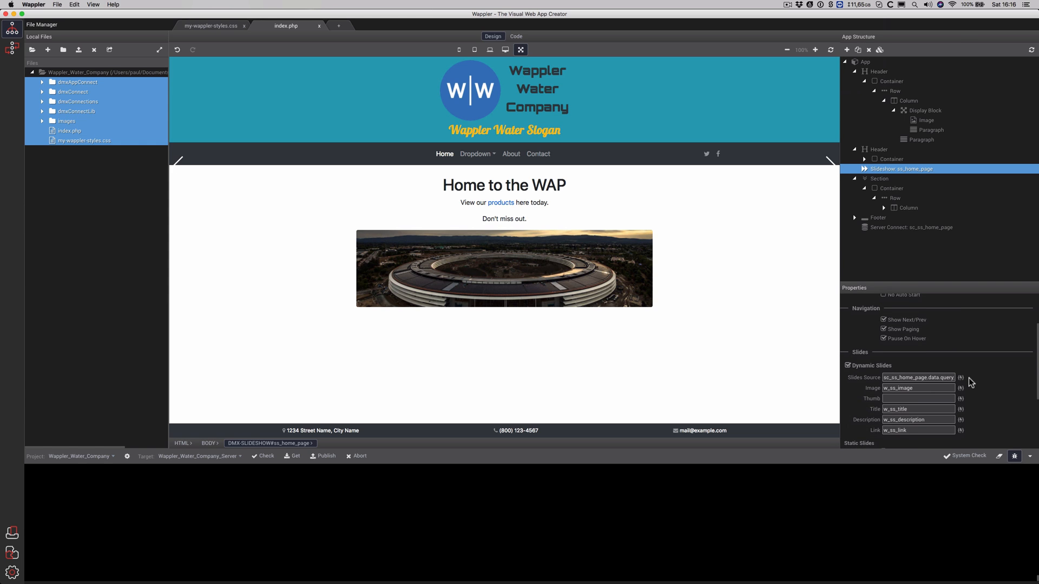
pyautogui.click(962, 379)
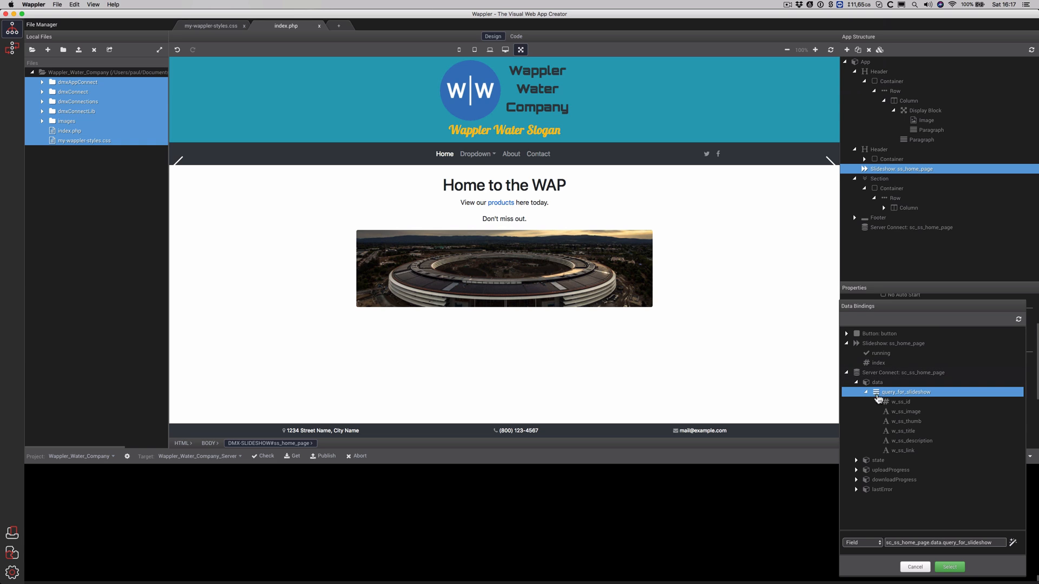
pyautogui.click(879, 395)
pyautogui.click(950, 567)
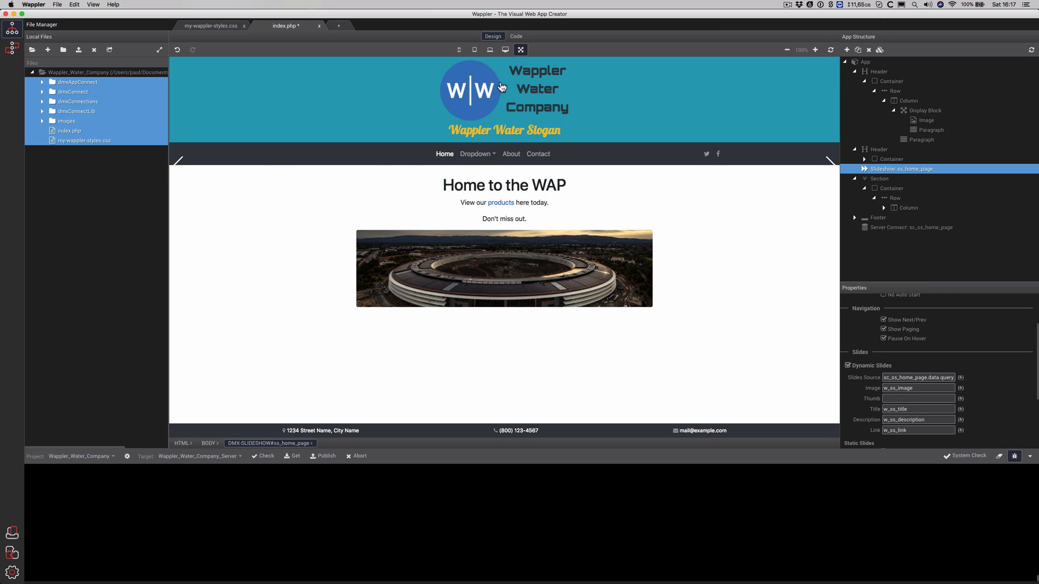
pyautogui.press('super+Tab')
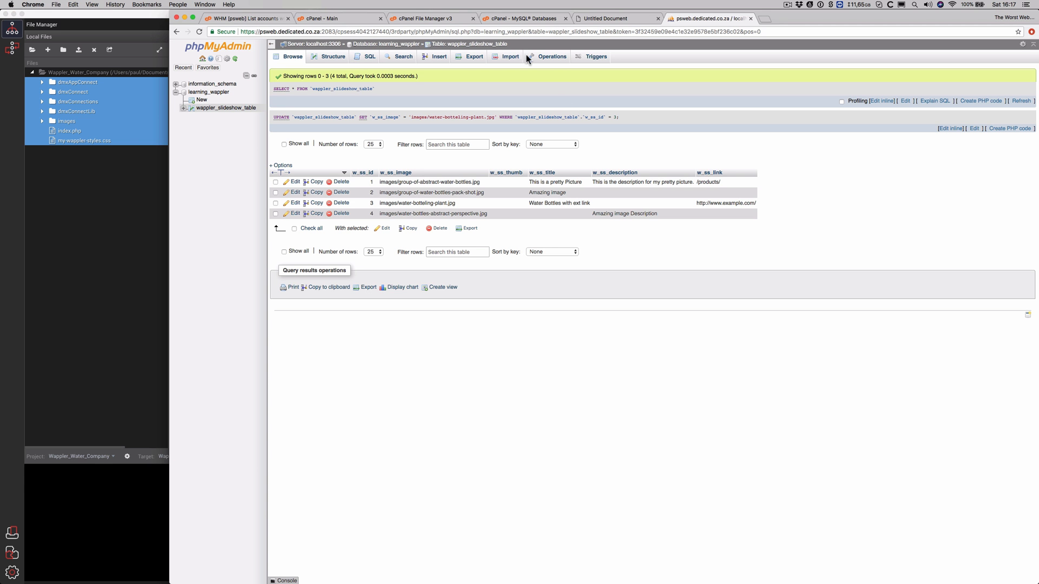
# Fix row 3's w_ss_image path to images/water-bottling-plant.jpg in wappler_slideshow_table
pyautogui.doubleClick(419, 203)
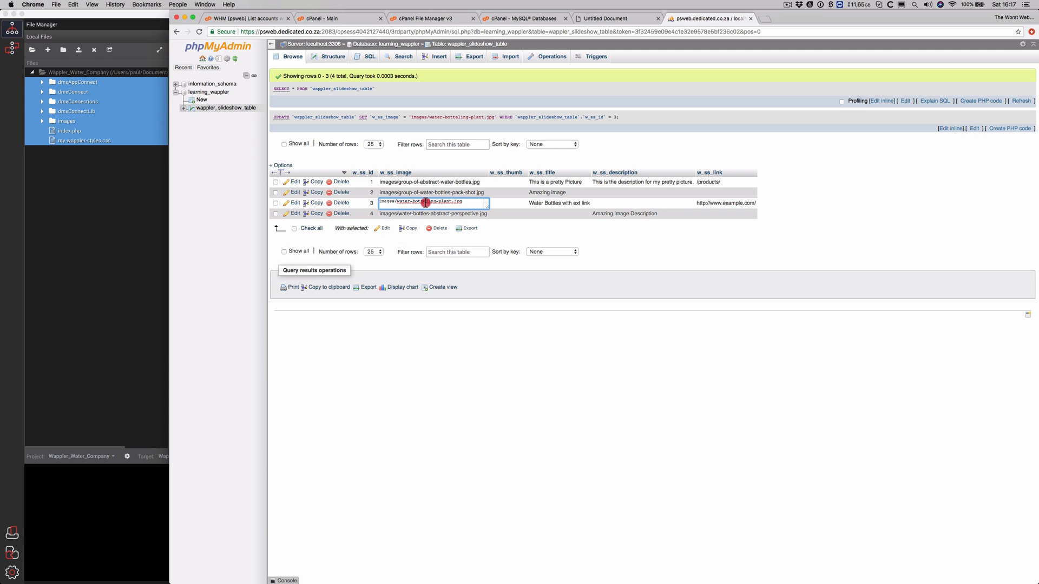
pyautogui.click(424, 202)
pyautogui.press('BackSpace')
pyautogui.press('Right')
pyautogui.write('e')
pyautogui.press('Return')
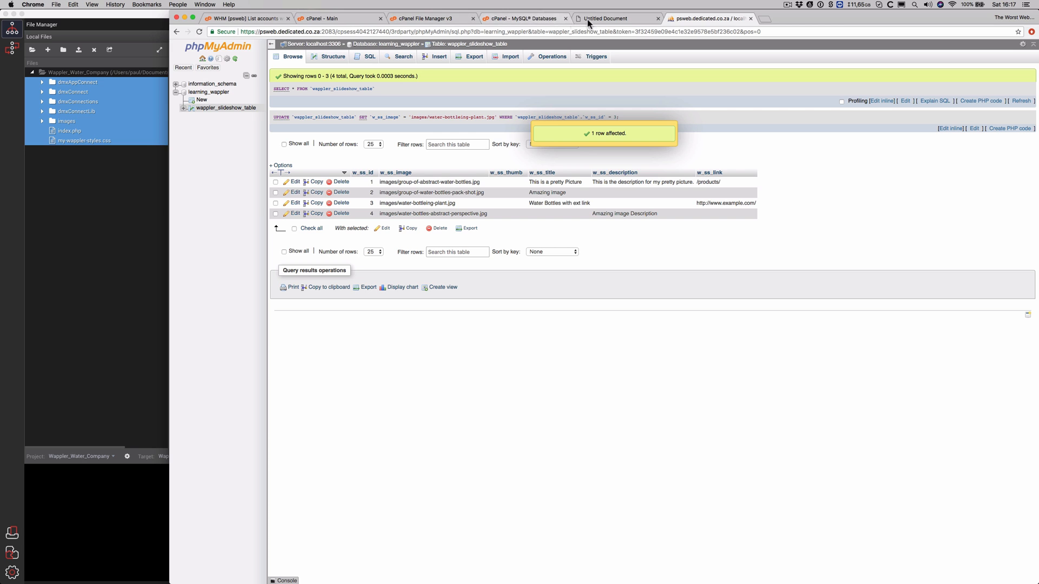
pyautogui.click(115, 37)
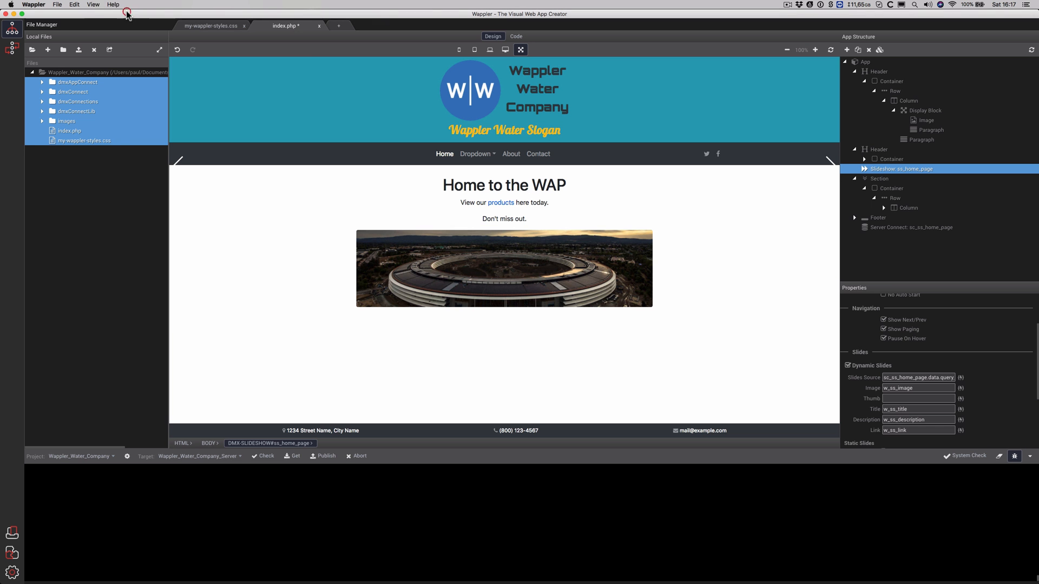
# Save index.php and publish the project to the server
pyautogui.click(539, 75)
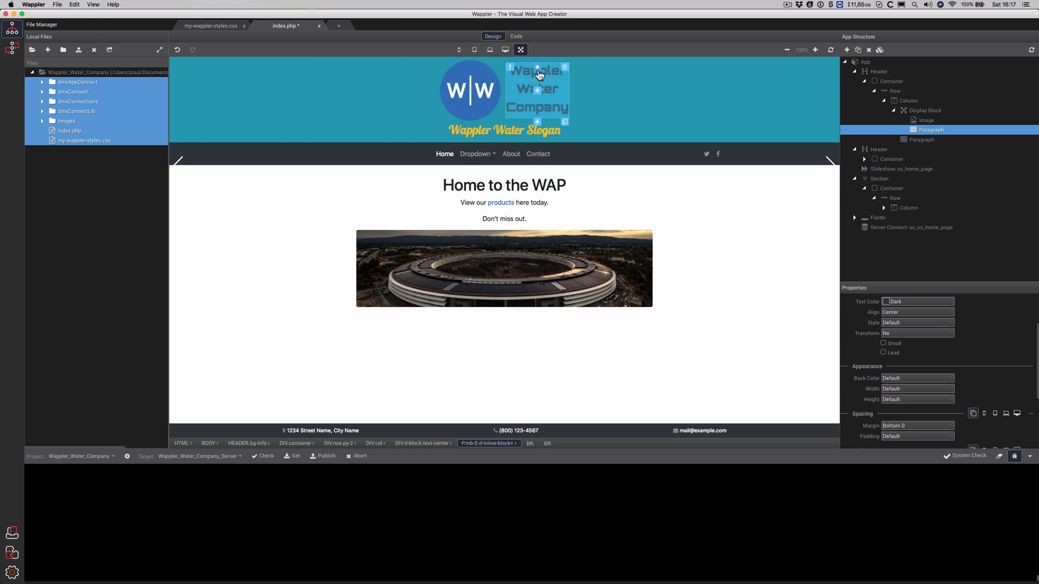
pyautogui.press('super+s')
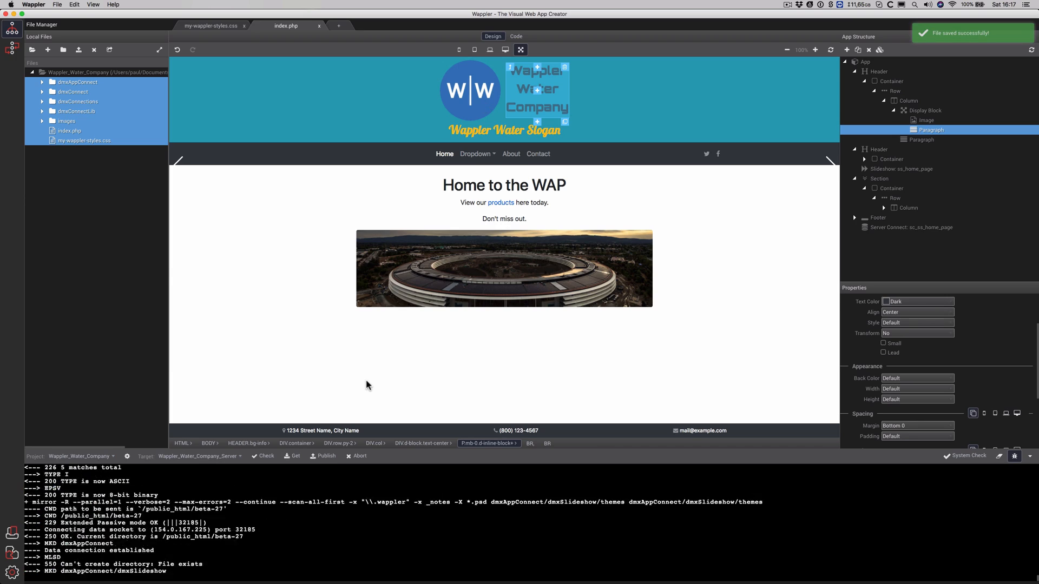
pyautogui.click(325, 456)
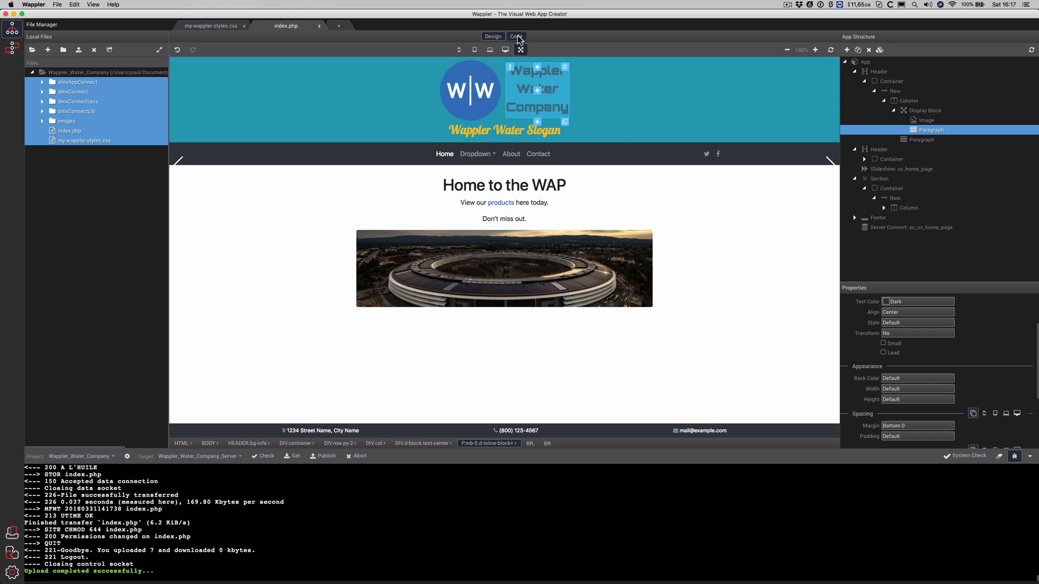
# Check the page source, then close and reopen index.php from the project files
pyautogui.click(517, 37)
pyautogui.click(506, 97)
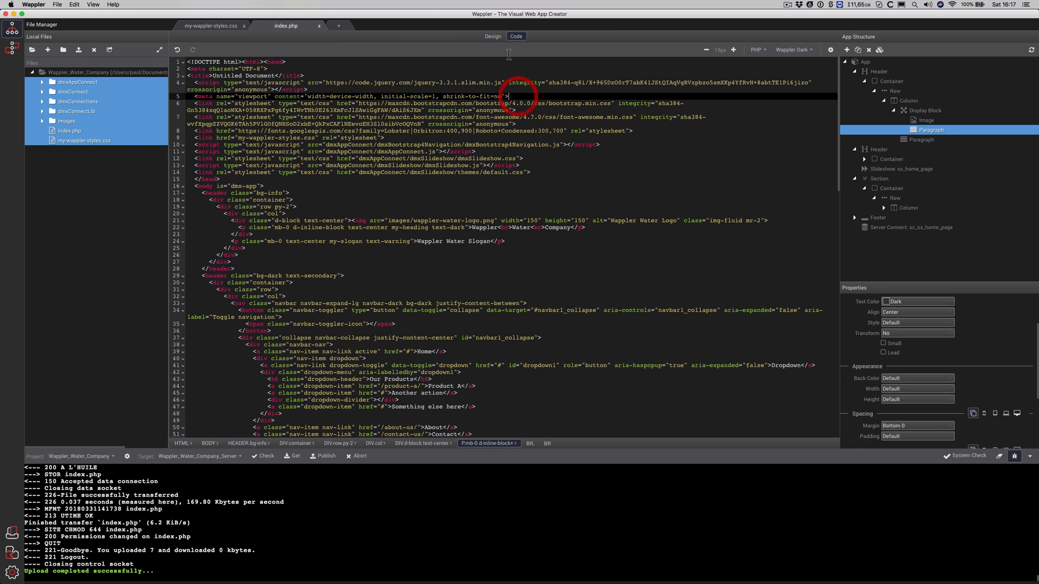
pyautogui.click(496, 38)
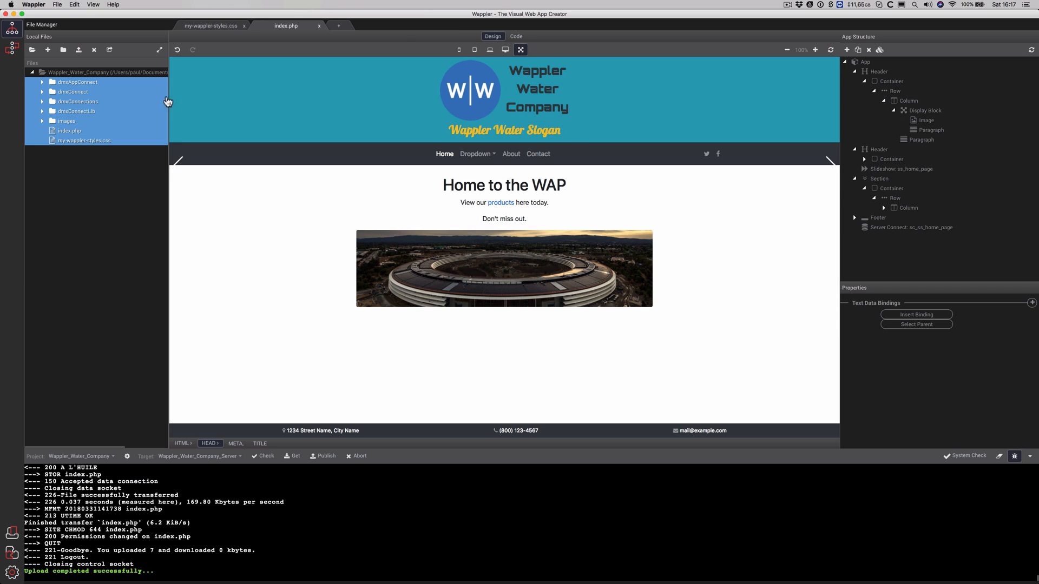
pyautogui.click(319, 26)
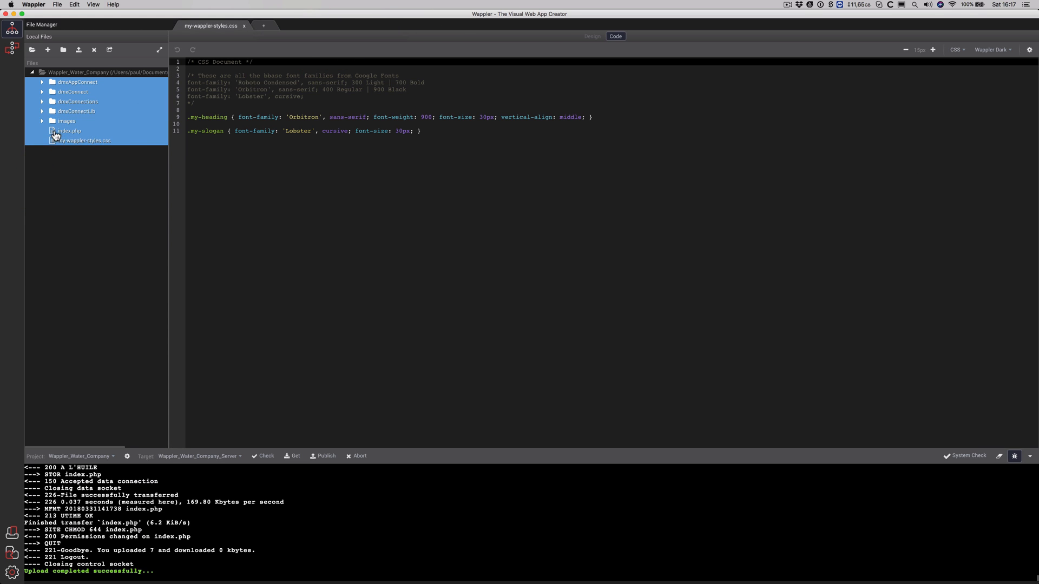
pyautogui.click(52, 142)
pyautogui.doubleClick(53, 133)
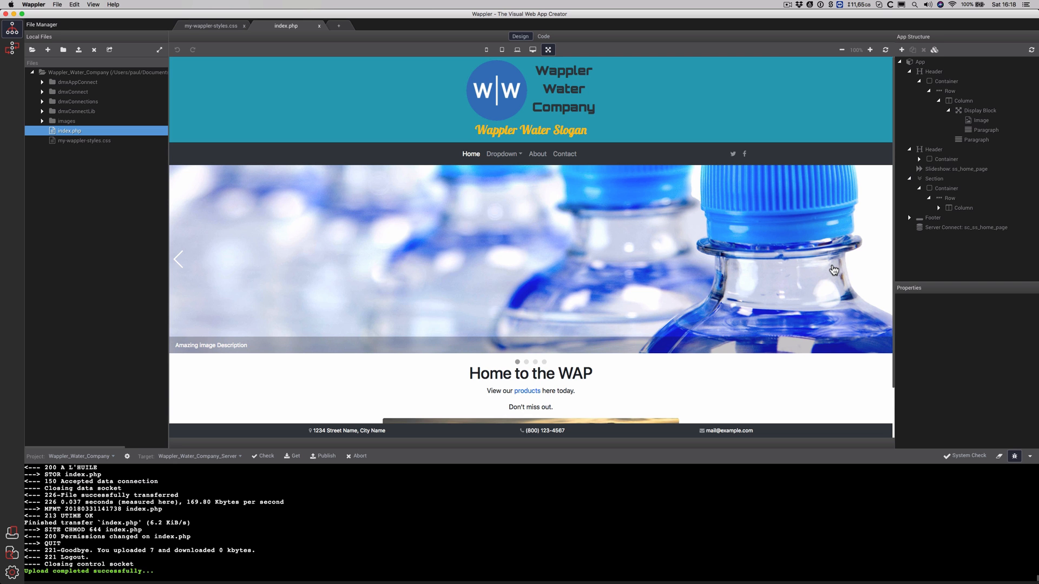
pyautogui.press('super+Tab')
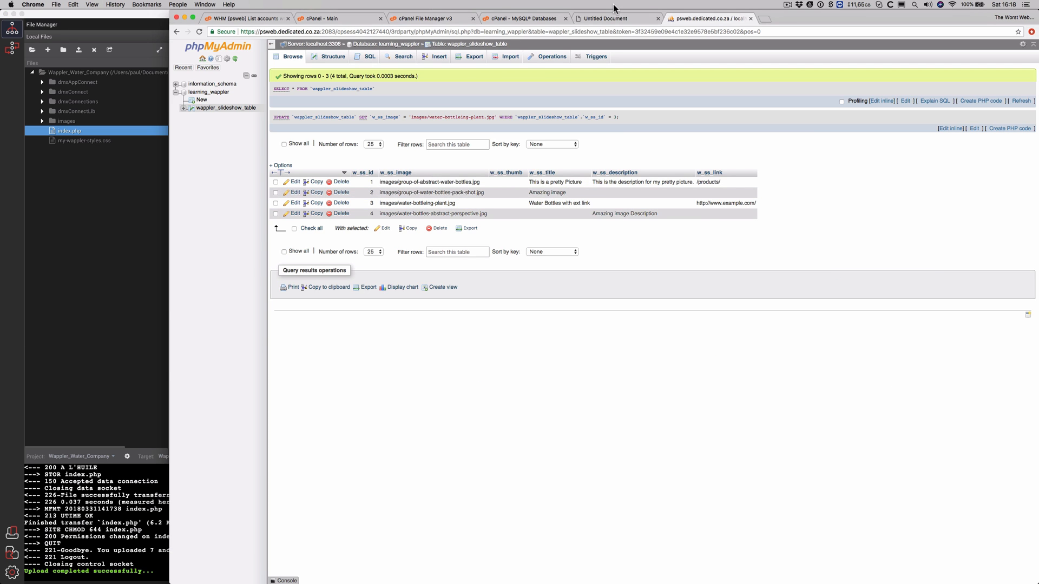
# Reload the live site and advance through the second, third and fourth database slides
pyautogui.click(609, 18)
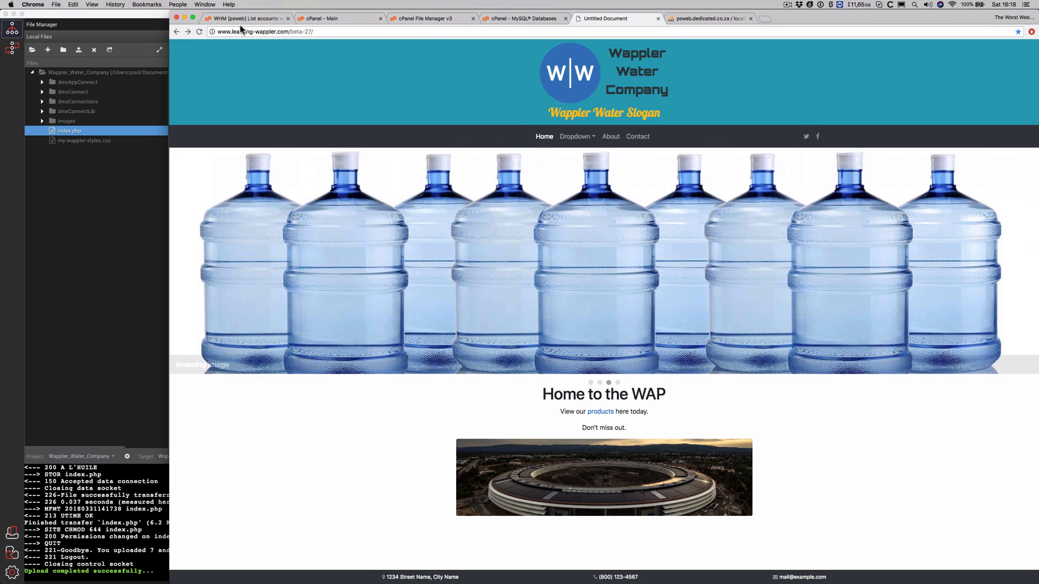
pyautogui.click(198, 32)
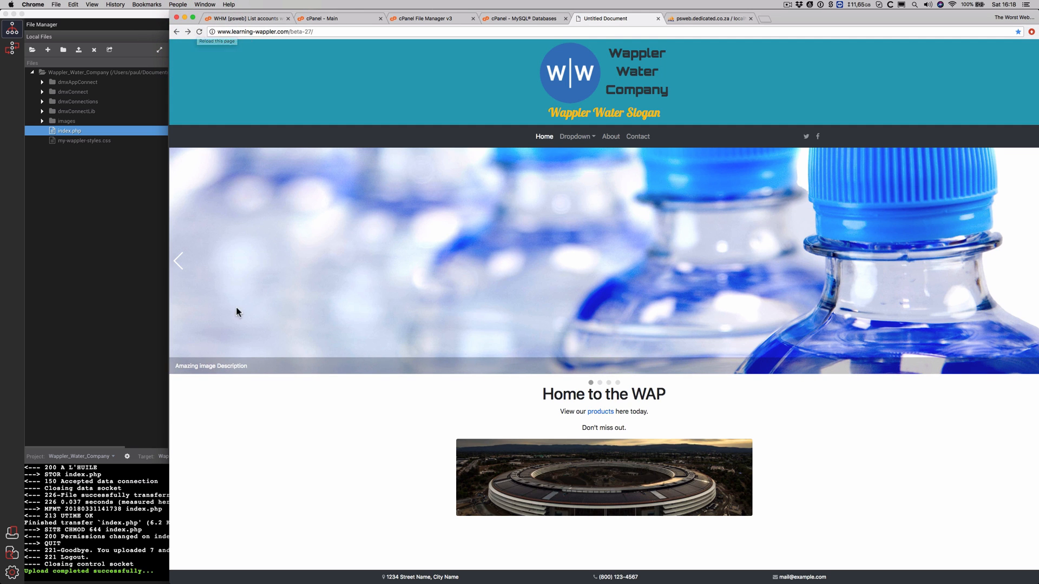
pyautogui.click(1025, 259)
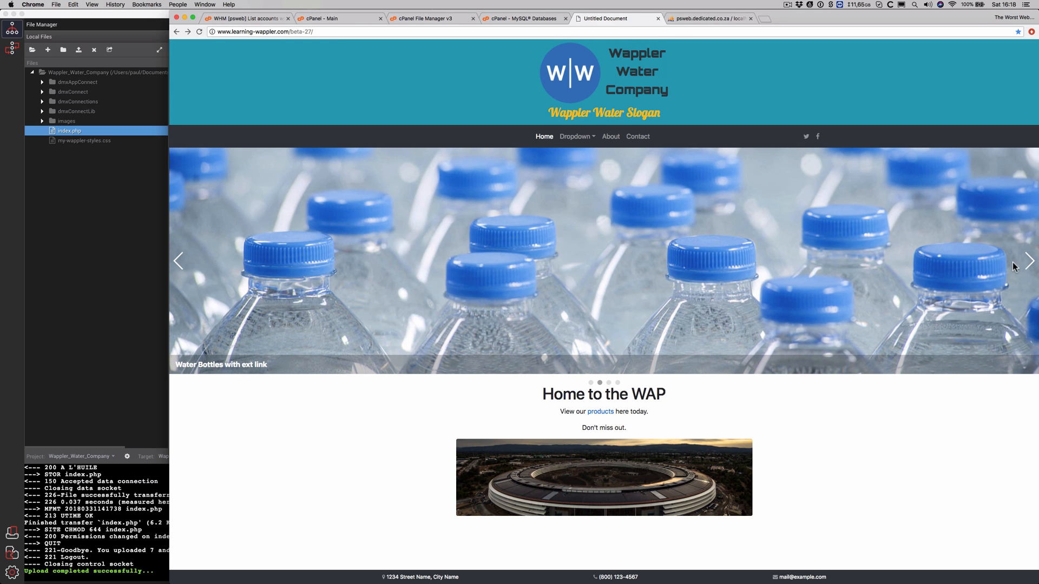
pyautogui.click(1028, 262)
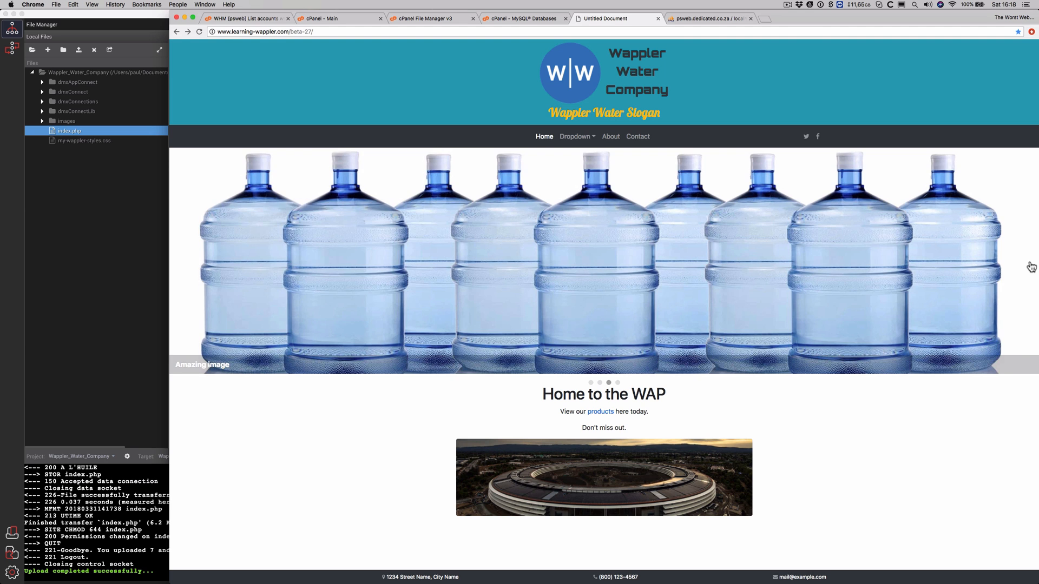
pyautogui.click(1030, 265)
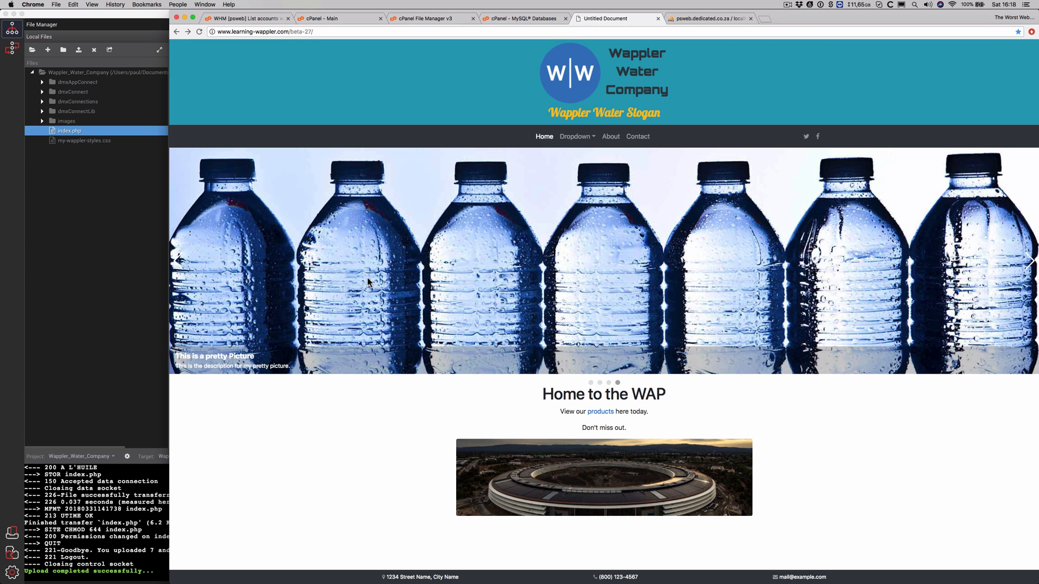
pyautogui.press('super+Tab')
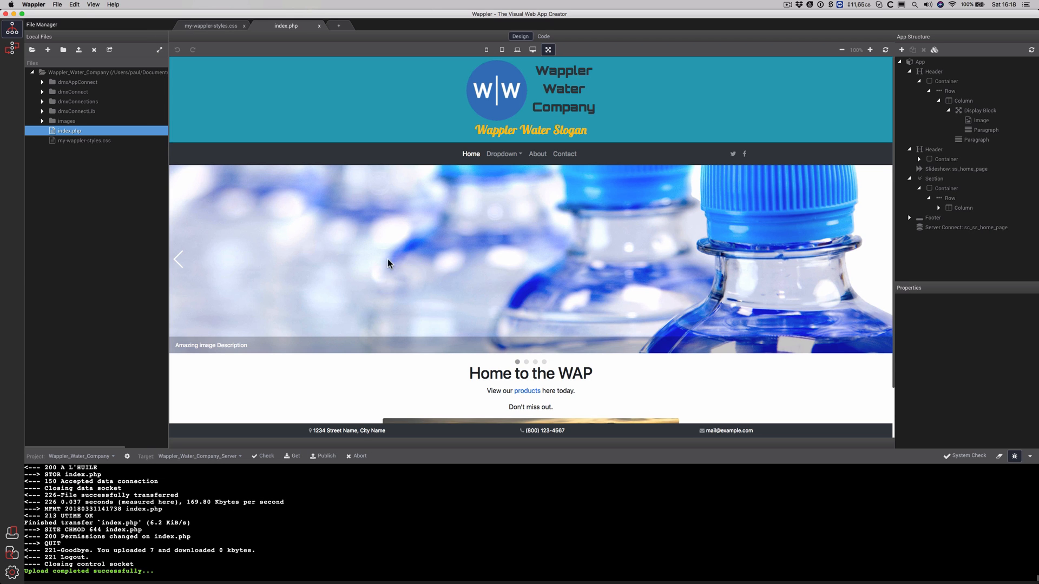
# Change the ss_home_page slideshow theme from Default to Dark
pyautogui.click(837, 213)
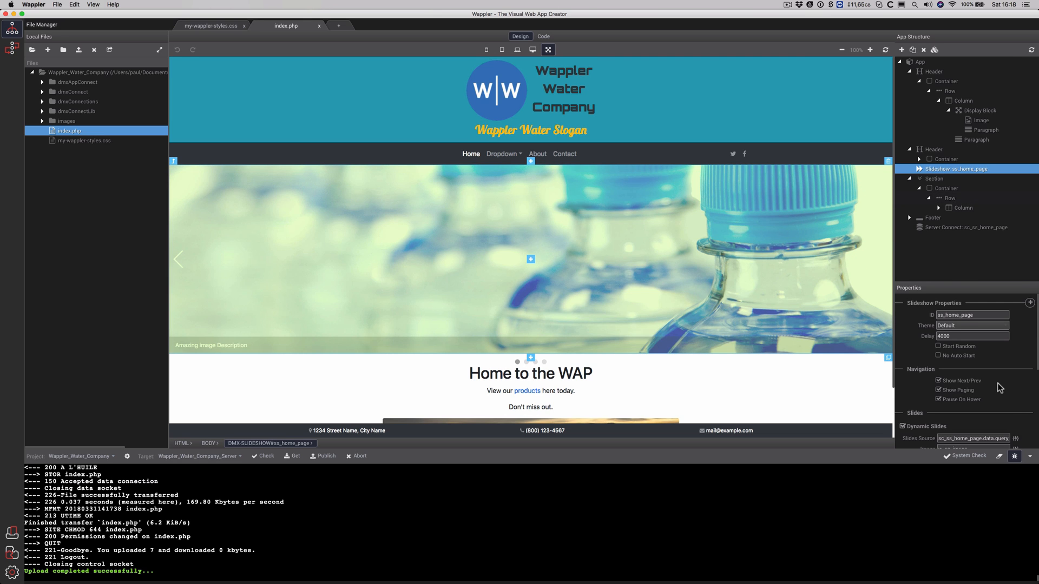
pyautogui.scroll(-1, 1000, 384)
pyautogui.scroll(-4, 1001, 388)
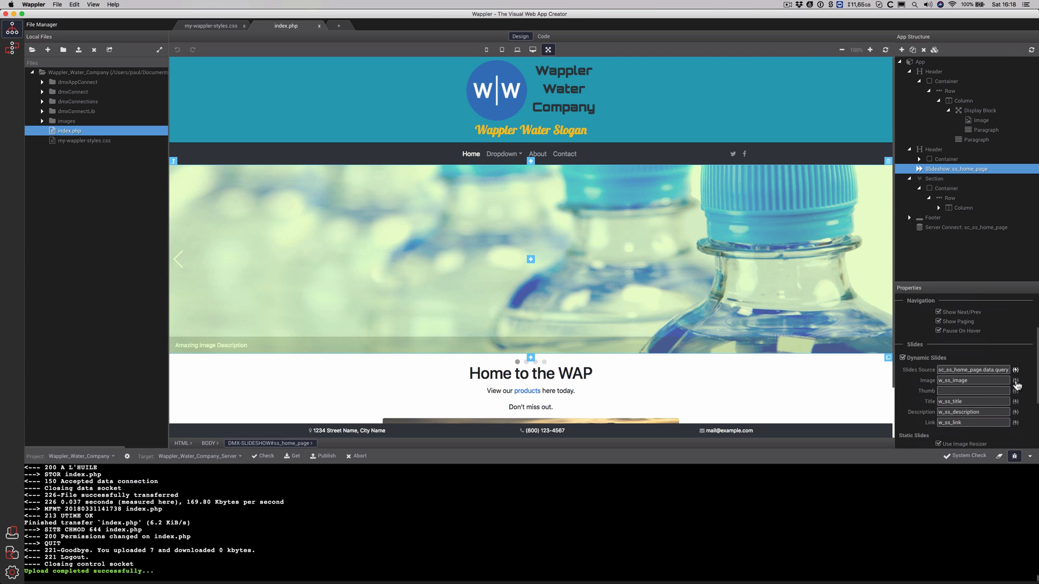
pyautogui.scroll(5, 1000, 349)
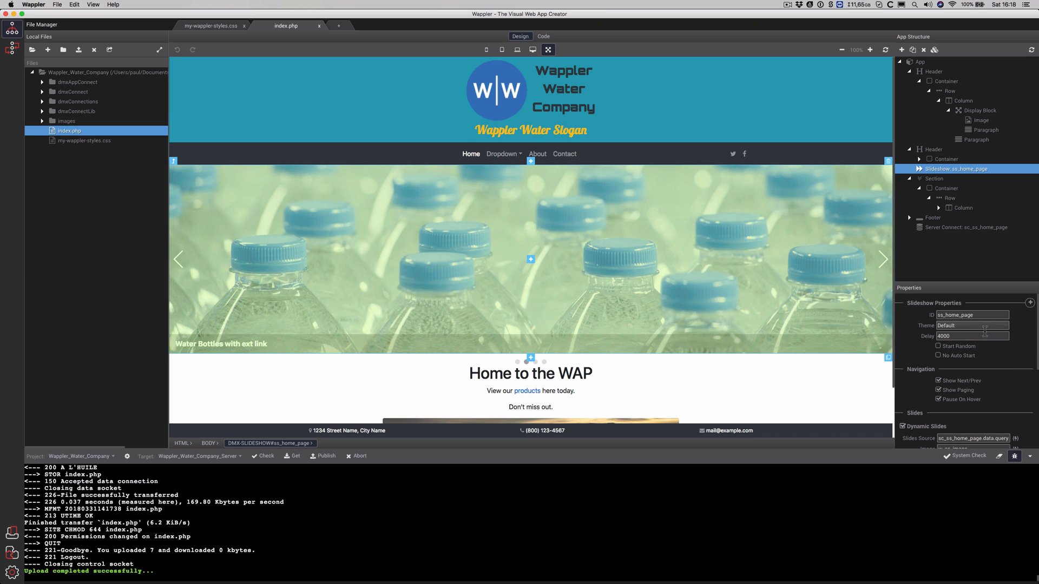
pyautogui.click(988, 328)
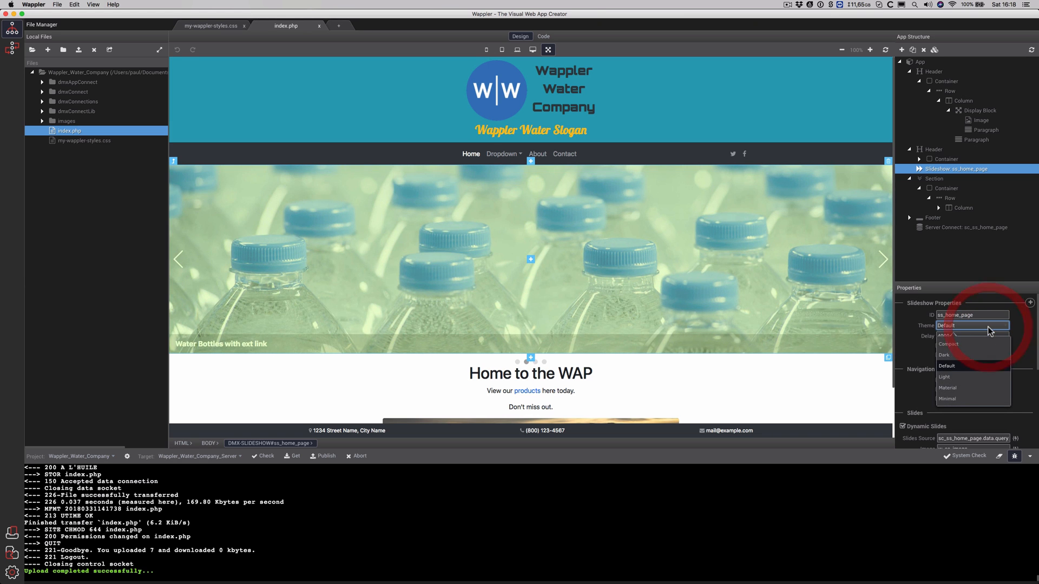
pyautogui.click(967, 359)
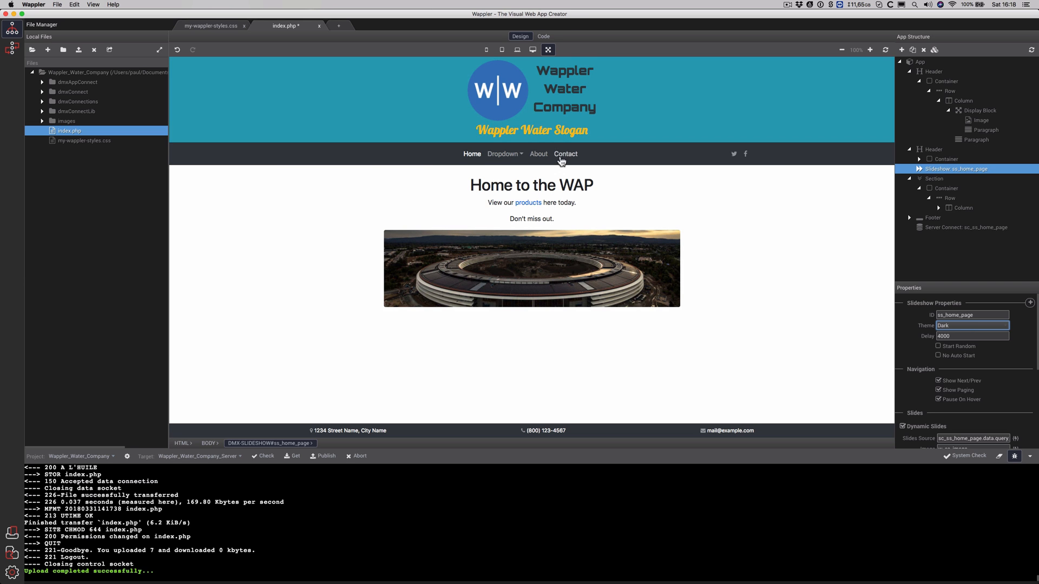
# Check the slideshow files linked in the page head, then reselect the slideshow in App Structure
pyautogui.click(544, 37)
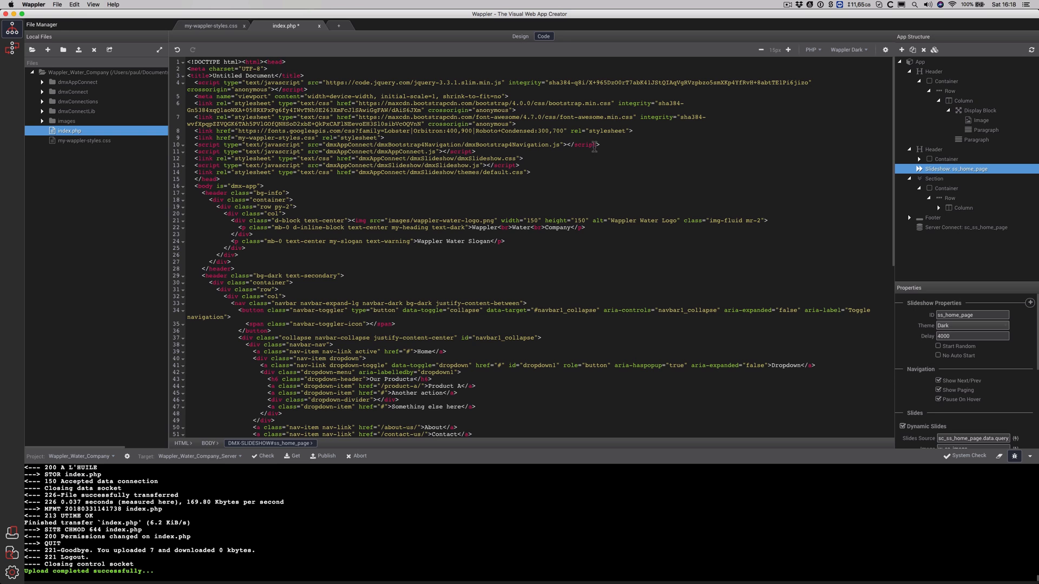
pyautogui.click(593, 151)
pyautogui.click(521, 36)
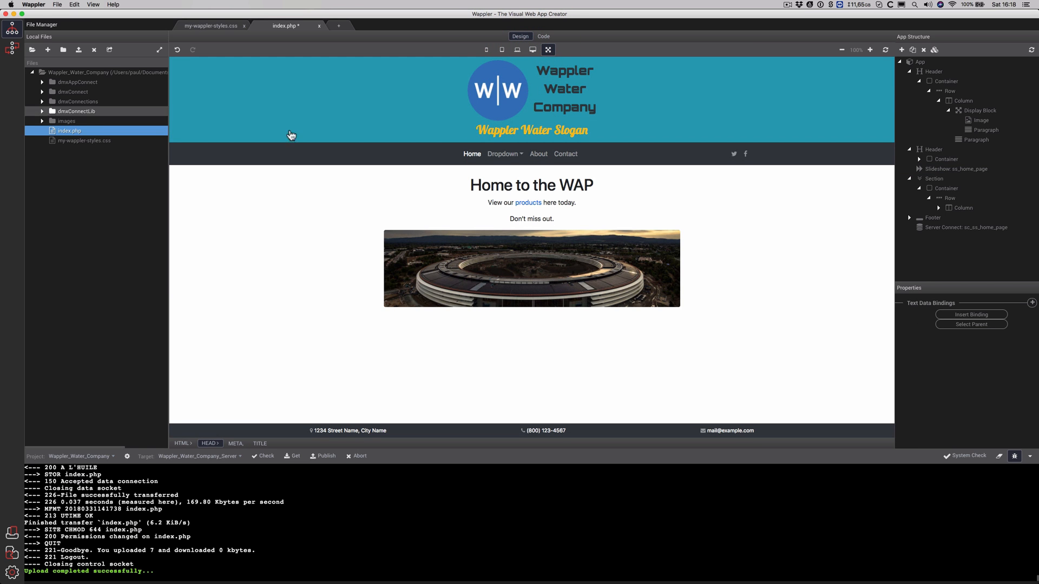
pyautogui.click(965, 169)
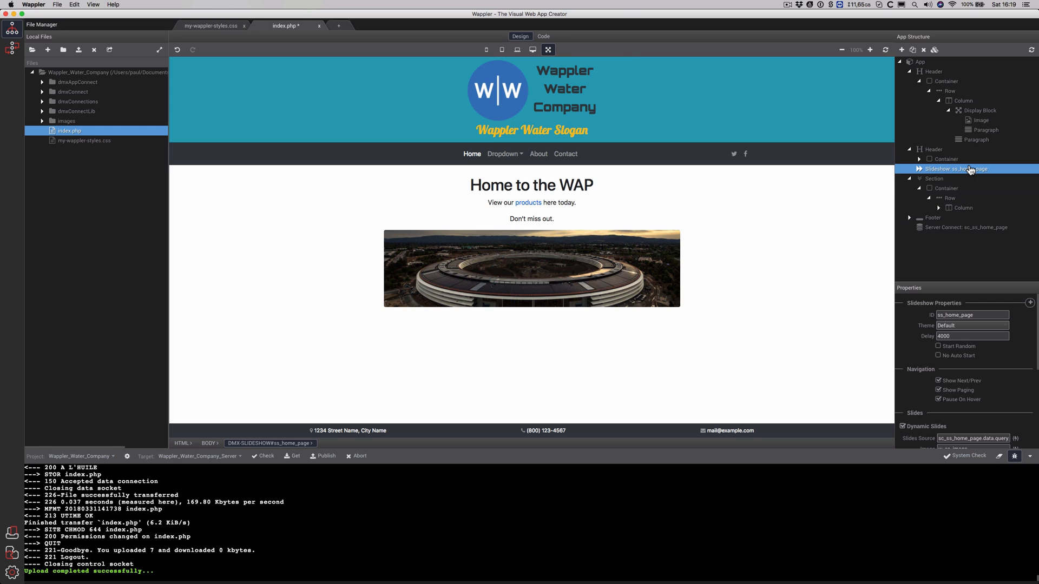
# Inspect the themes/default.css link in code, then jump to the ss_home_page slideshow markup
pyautogui.click(545, 36)
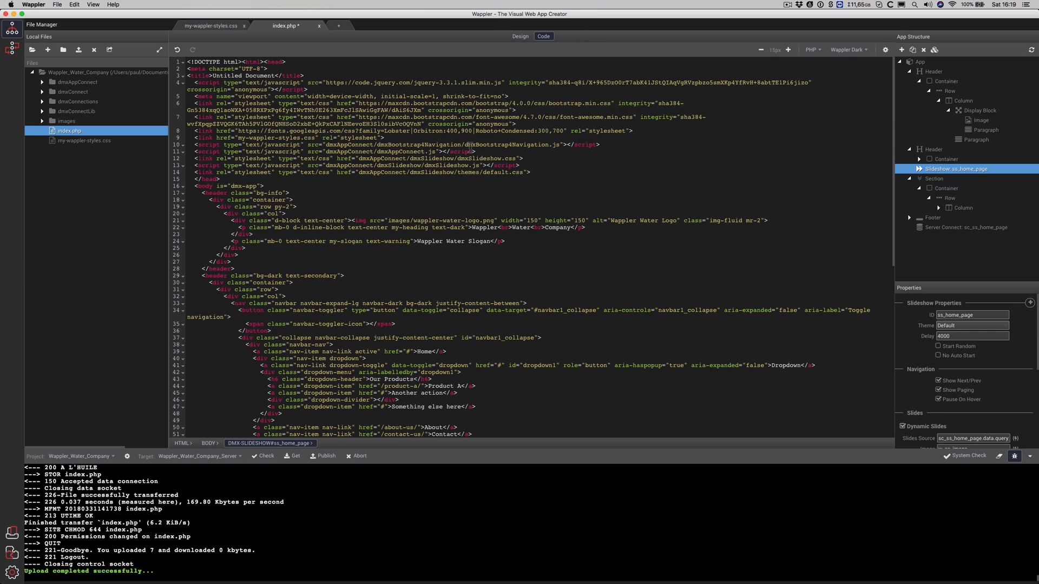
pyautogui.click(454, 142)
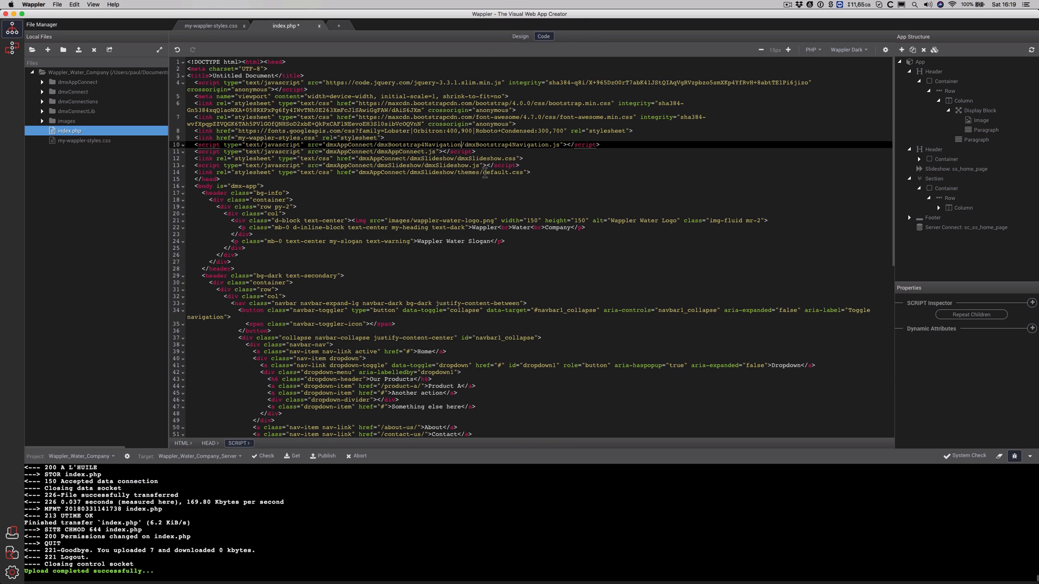
pyautogui.doubleClick(485, 173)
pyautogui.moveTo(509, 172); pyautogui.dragTo(520, 172)
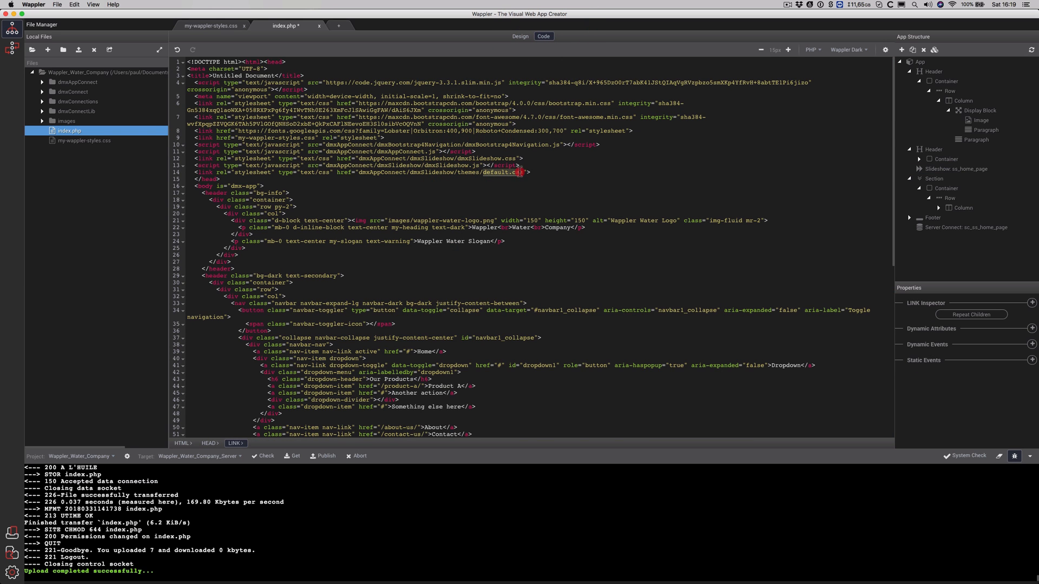
pyautogui.click(524, 173)
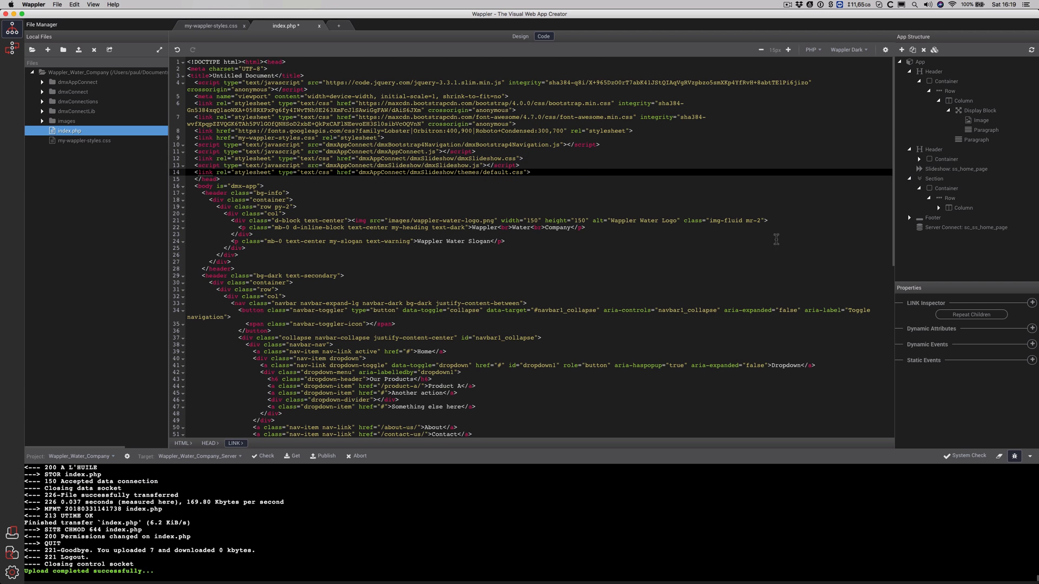
pyautogui.click(954, 168)
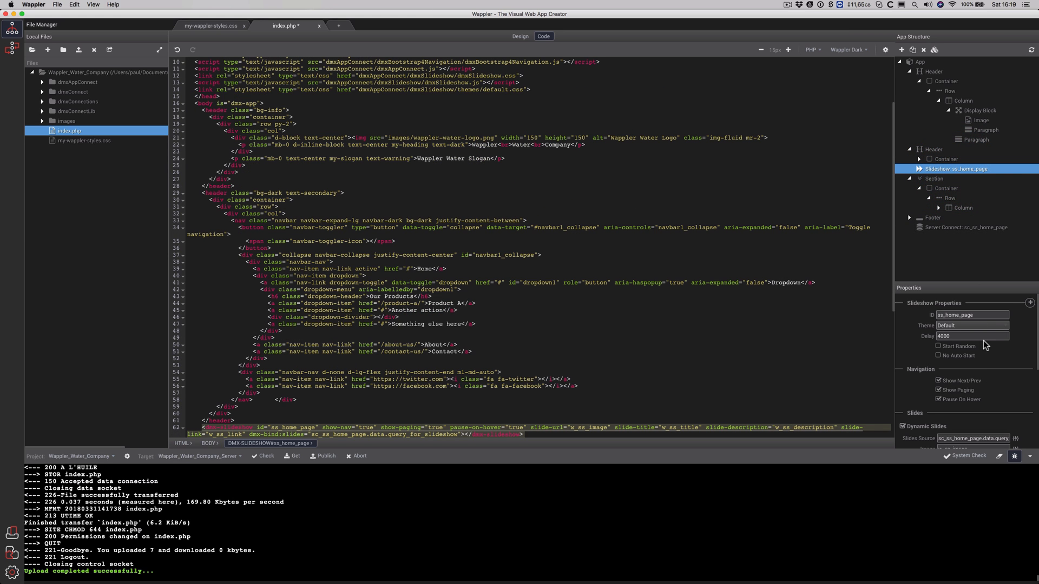
# Try the Light theme on the slideshow and preview it in Design view
pyautogui.scroll(3, 733, 254)
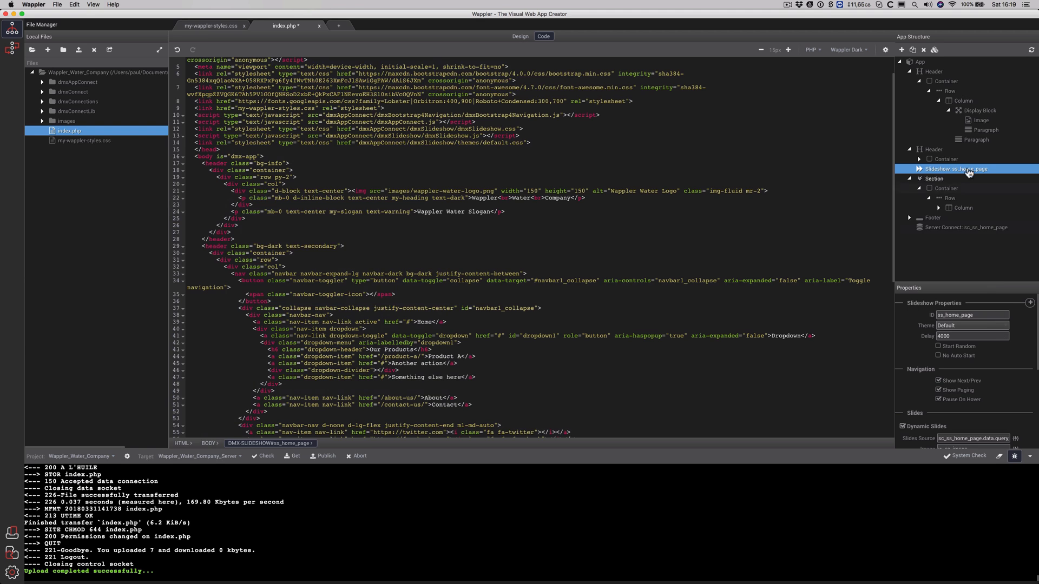
pyautogui.click(955, 169)
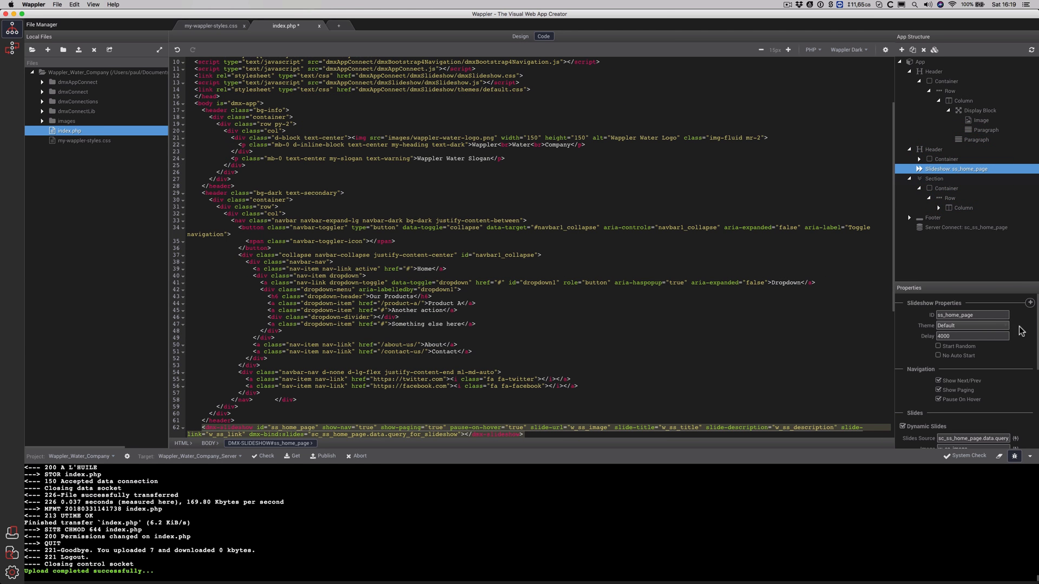
pyautogui.click(995, 326)
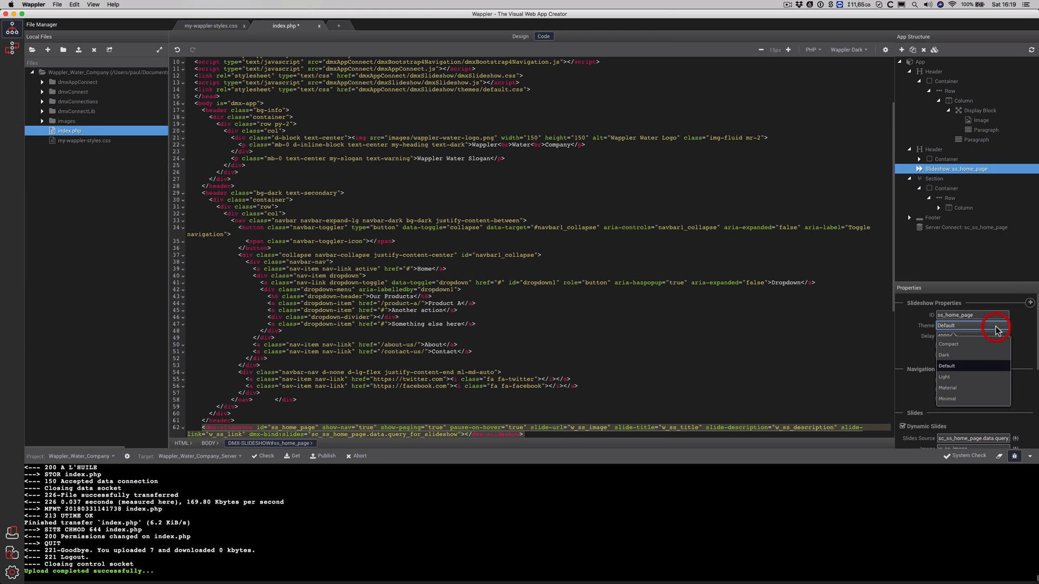
pyautogui.click(960, 378)
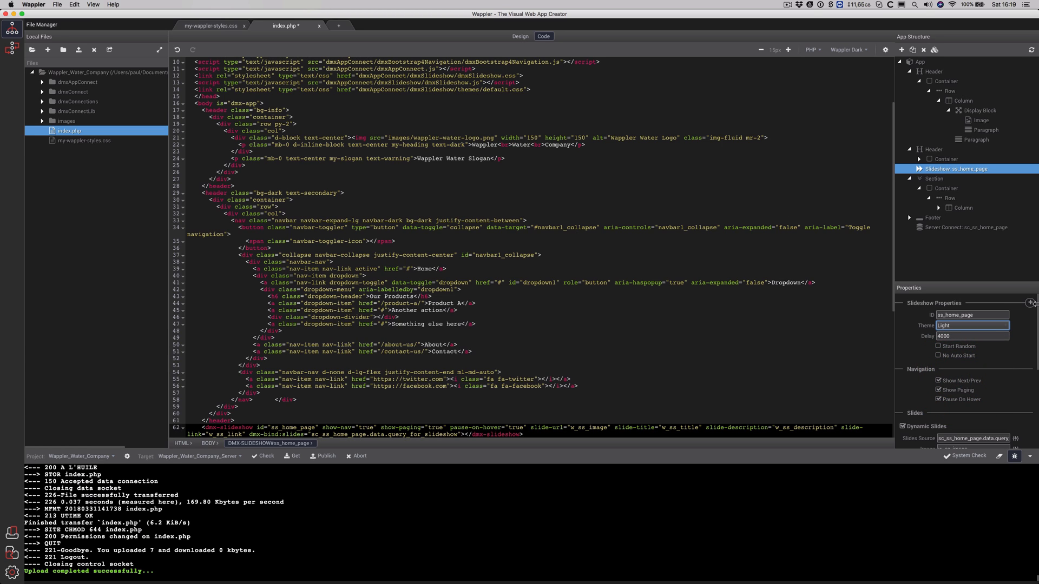
pyautogui.click(521, 36)
pyautogui.click(543, 37)
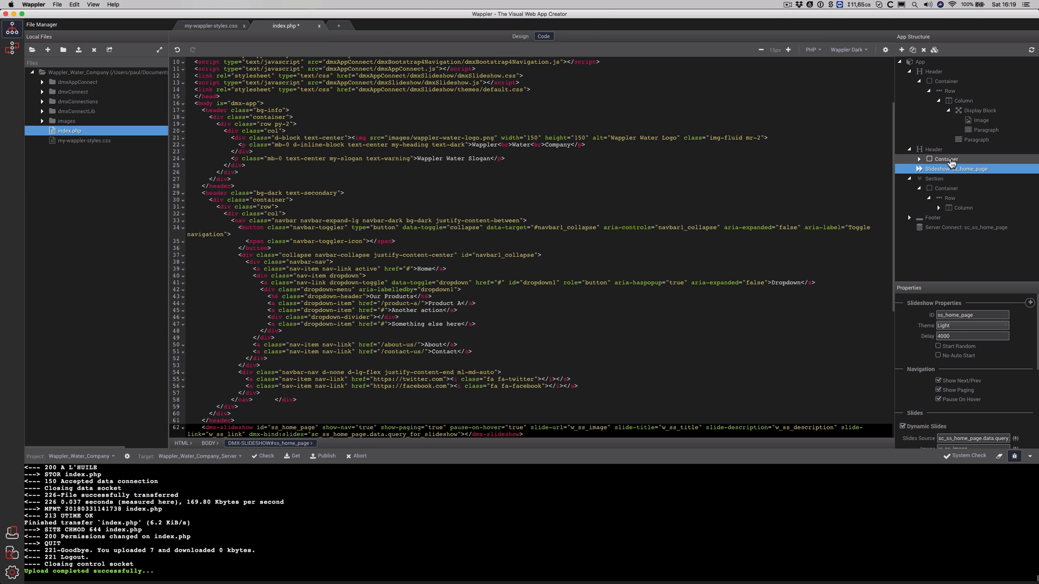
# Switch the slideshow to the Minimal theme and preview the result
pyautogui.click(951, 161)
pyautogui.click(951, 179)
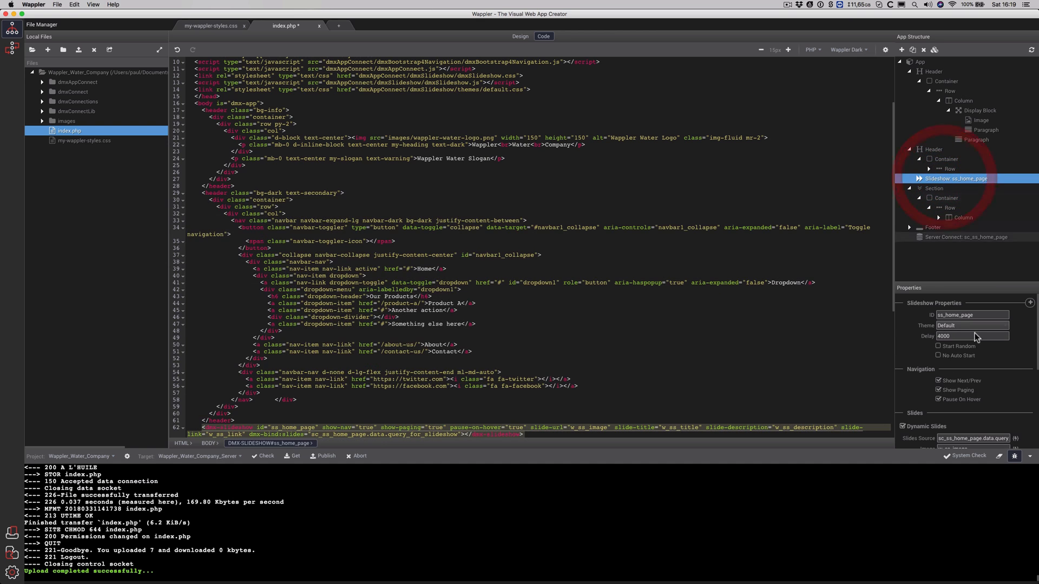
pyautogui.click(994, 328)
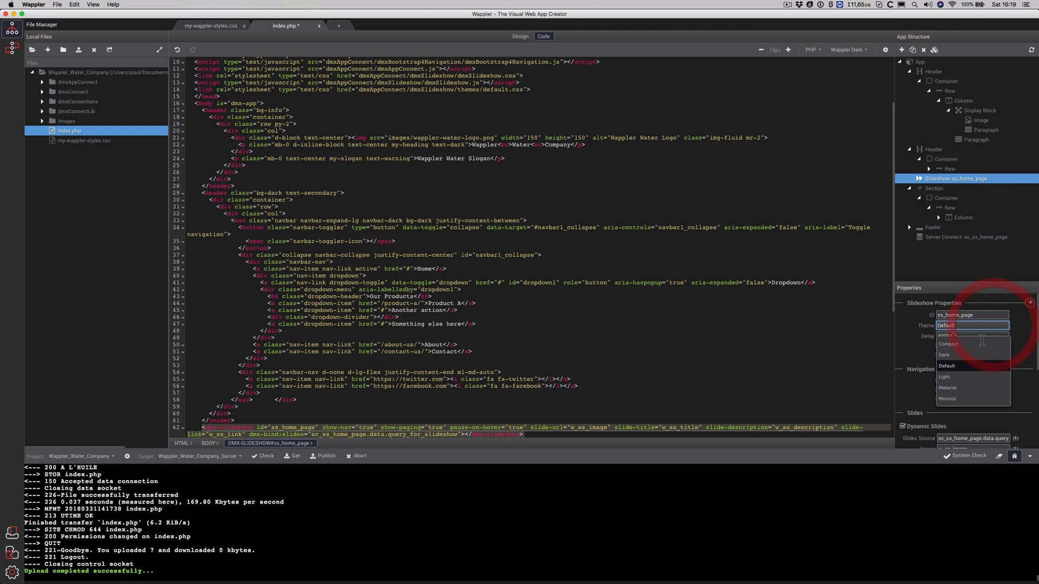
pyautogui.click(972, 400)
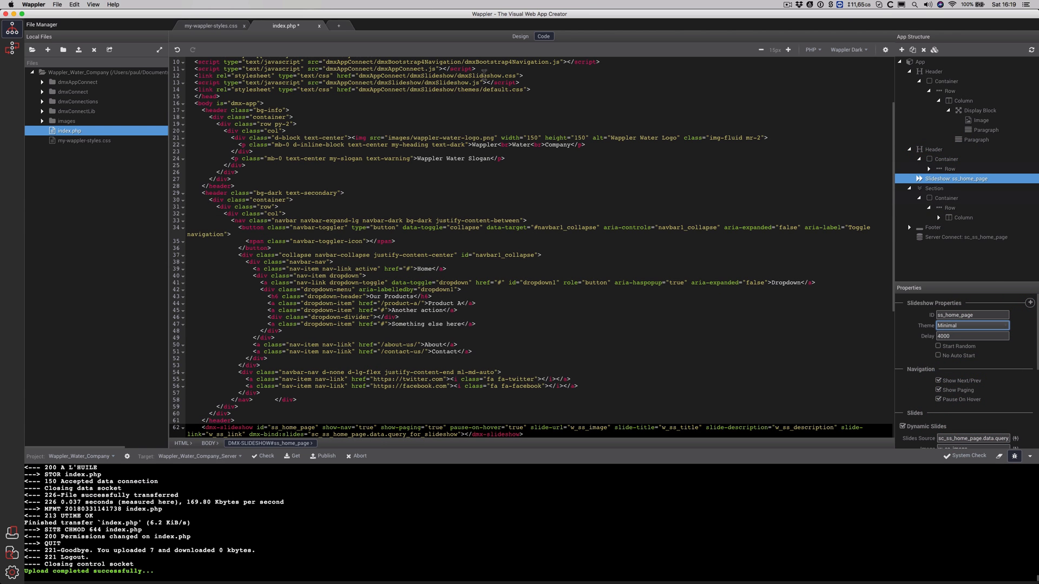
pyautogui.click(521, 36)
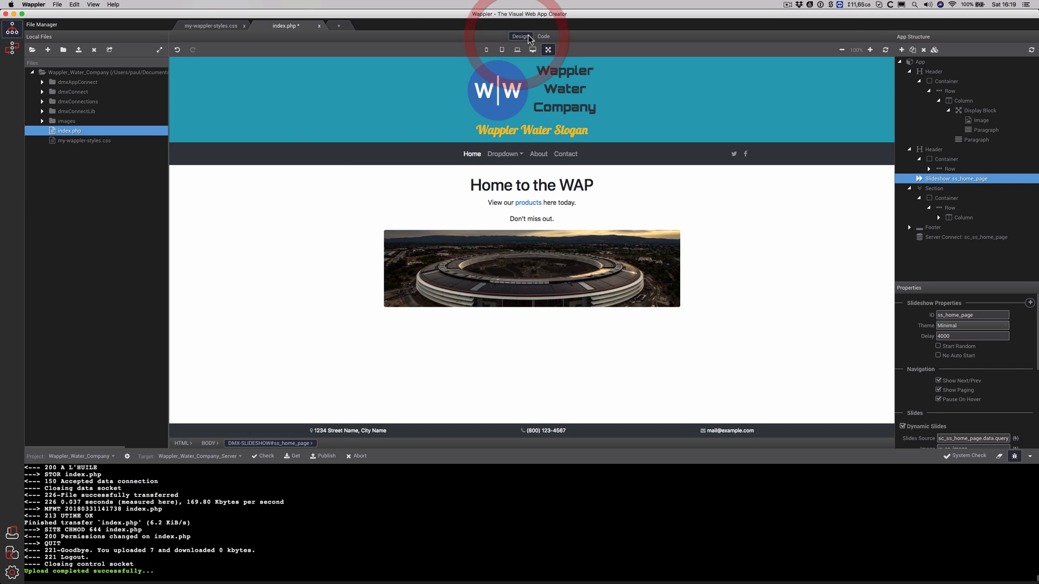
pyautogui.click(542, 36)
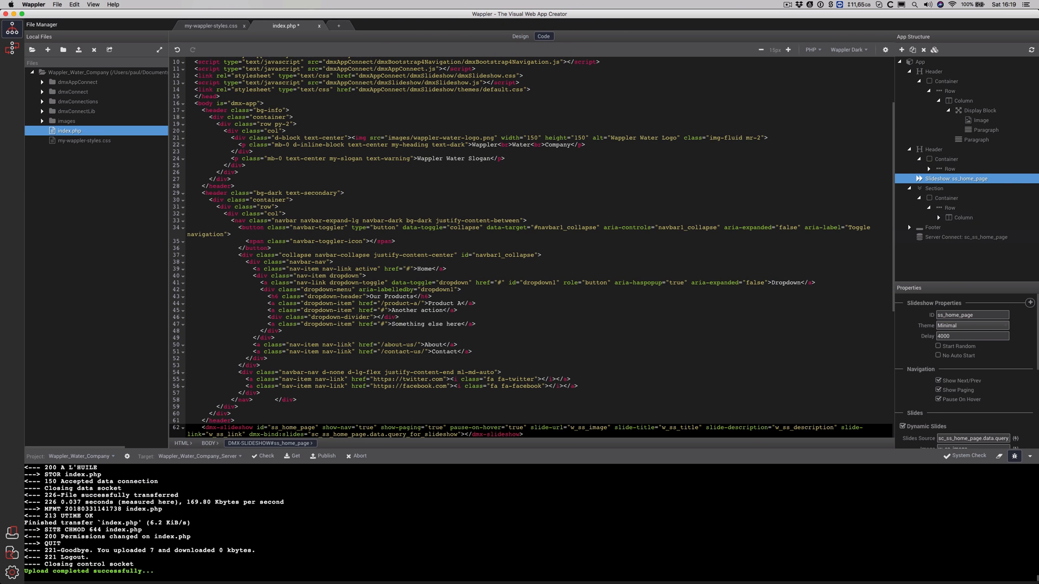
# Settle on the Dark slideshow theme, save index.php, and check the rendered page
pyautogui.click(969, 326)
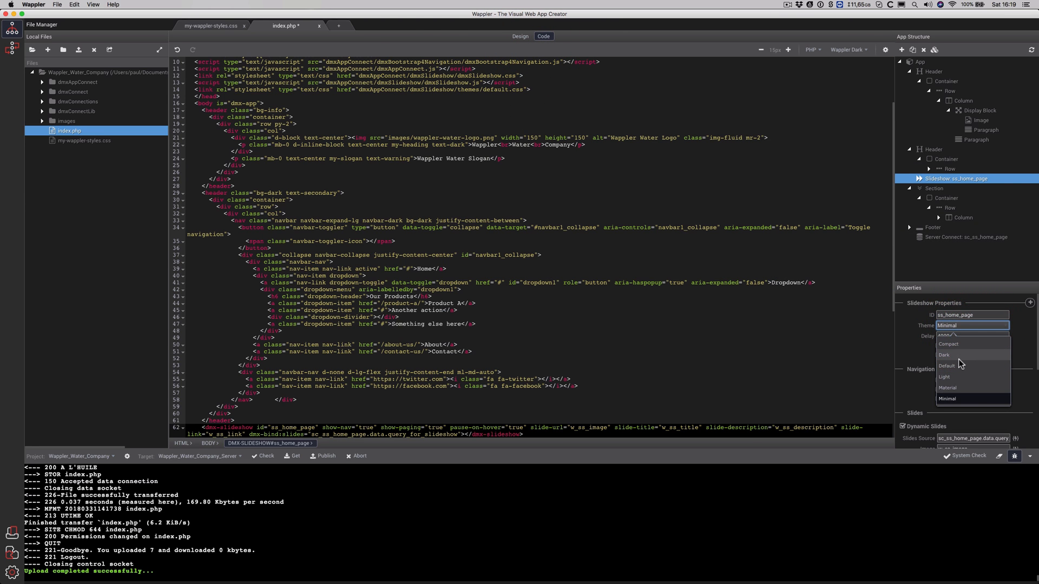
pyautogui.click(958, 357)
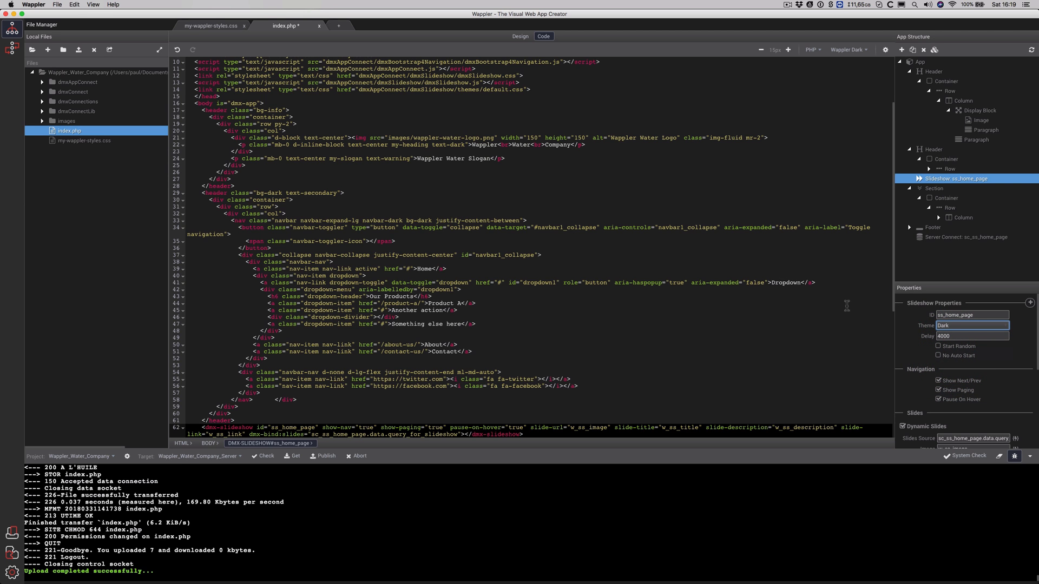
pyautogui.press('super+s')
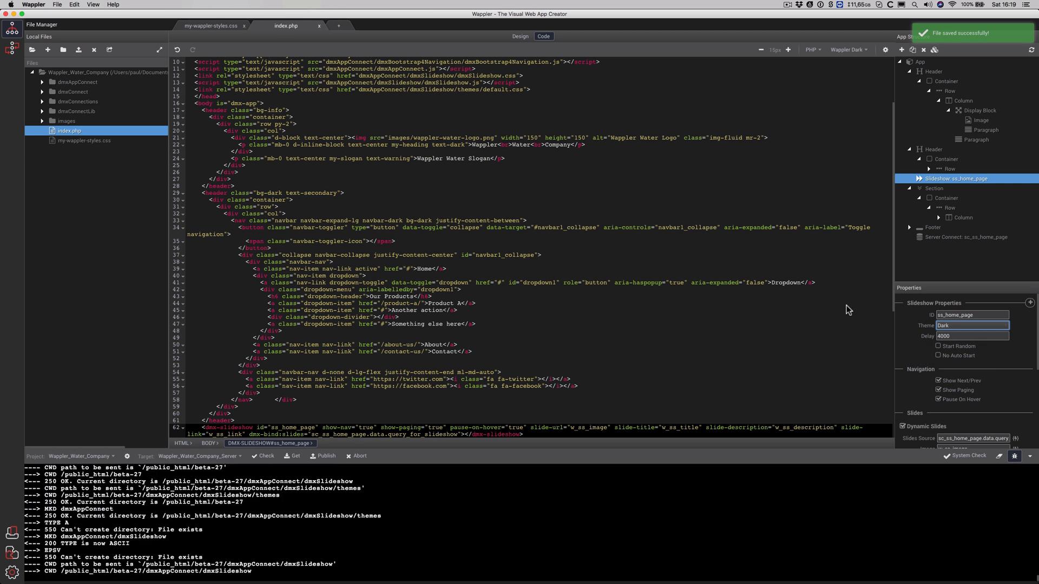
pyautogui.click(520, 36)
pyautogui.click(542, 36)
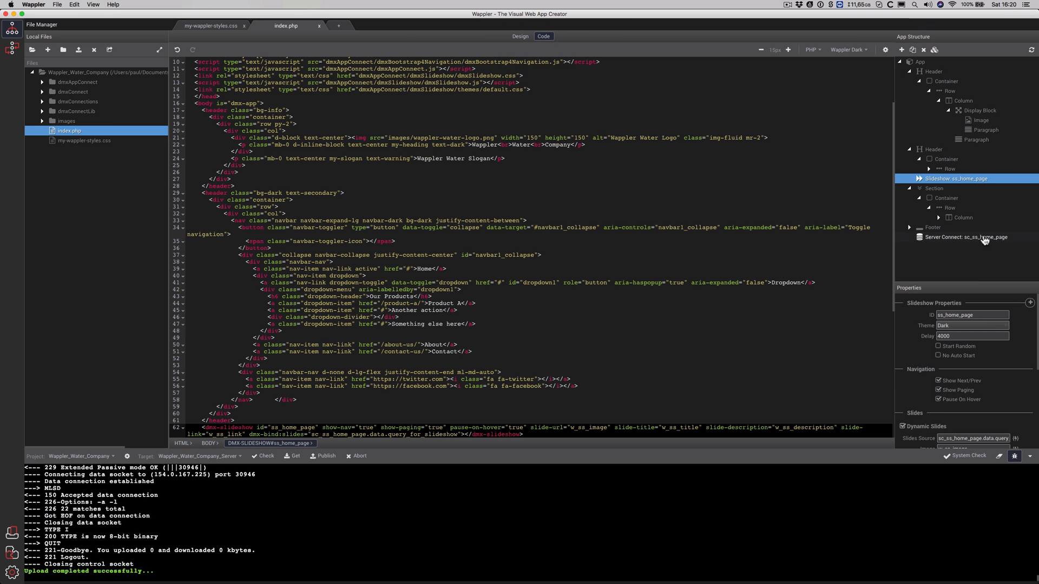
# Browse Files to dmxAppConnect > dmxSlideshow > themes to see the available theme stylesheets
pyautogui.click(951, 180)
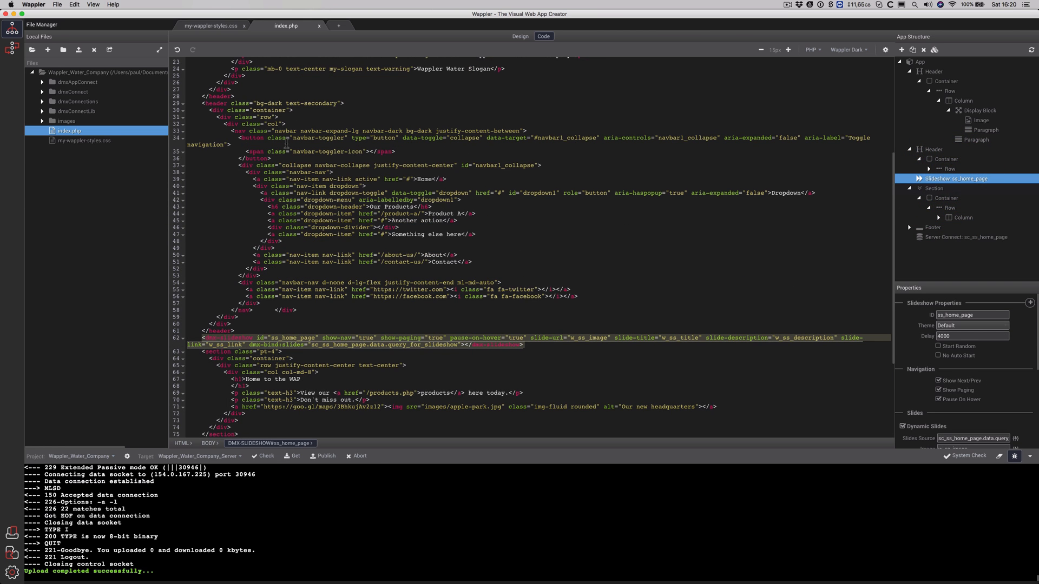
pyautogui.click(43, 92)
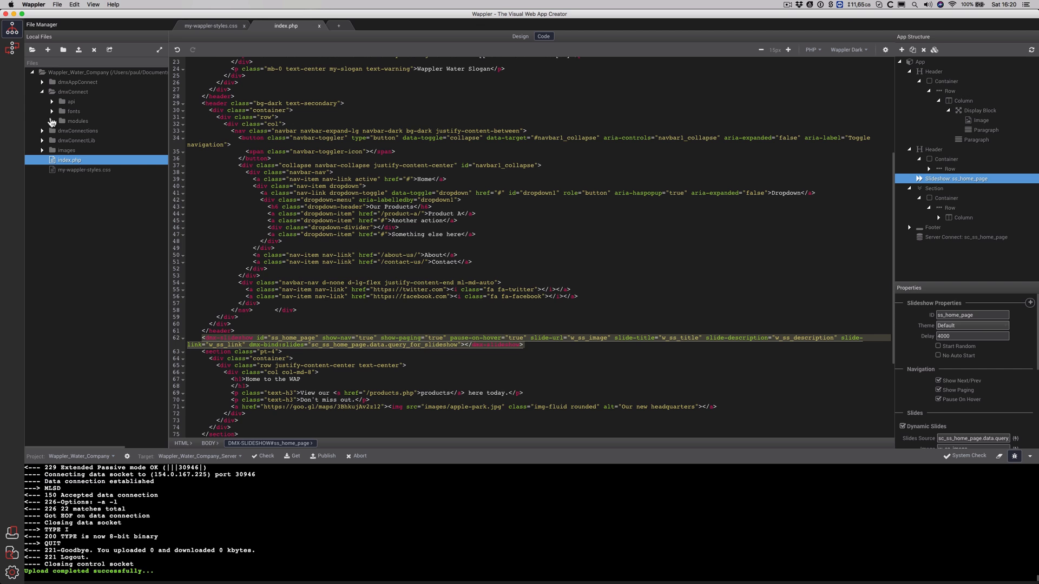
pyautogui.scroll(7, 535, 225)
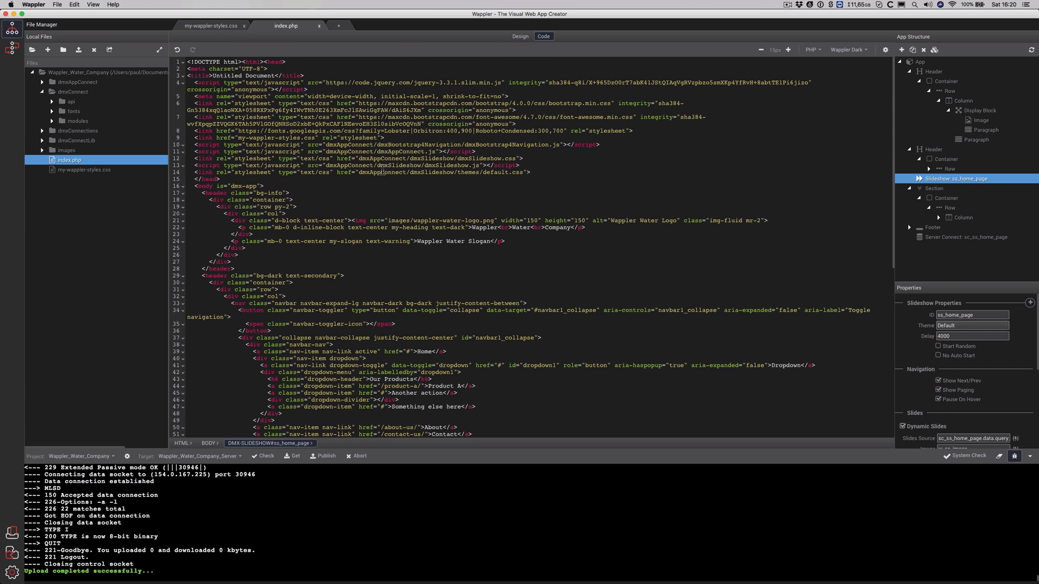
pyautogui.click(42, 92)
pyautogui.click(43, 82)
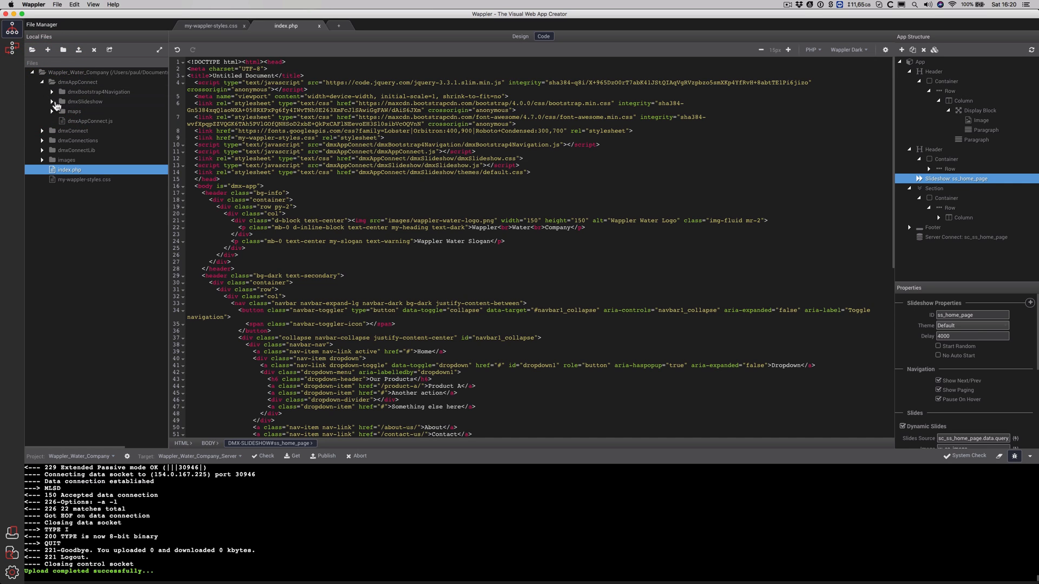
pyautogui.click(52, 101)
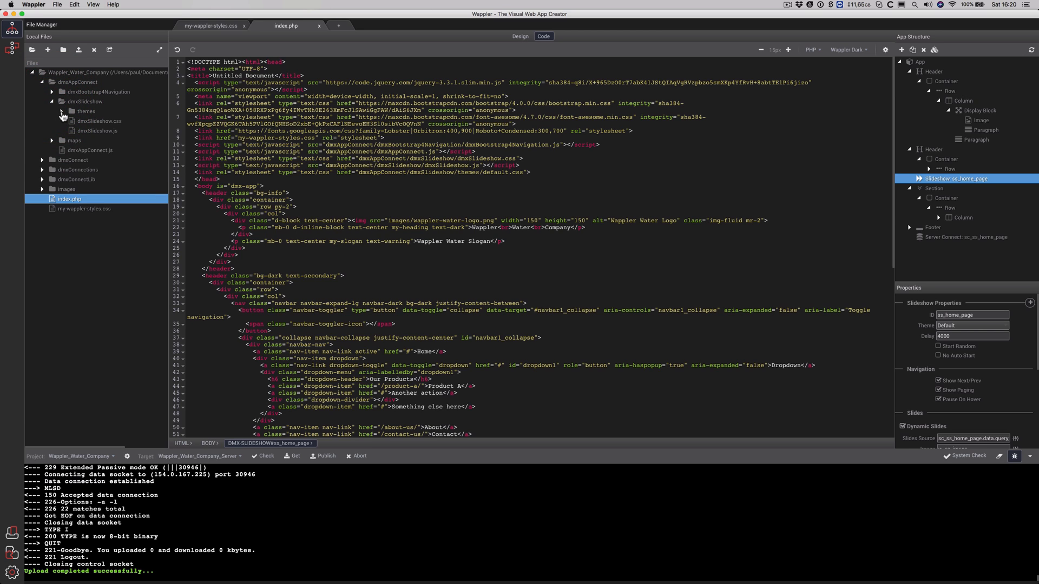
pyautogui.click(61, 112)
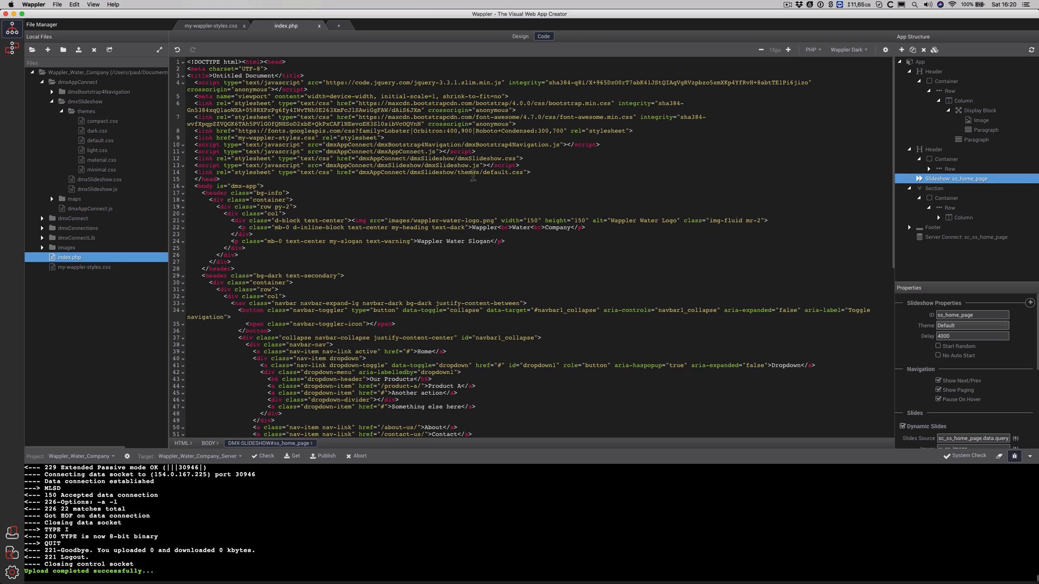
# Change line 14's theme link from themes/default.css to themes/dark.css and save
pyautogui.click(496, 173)
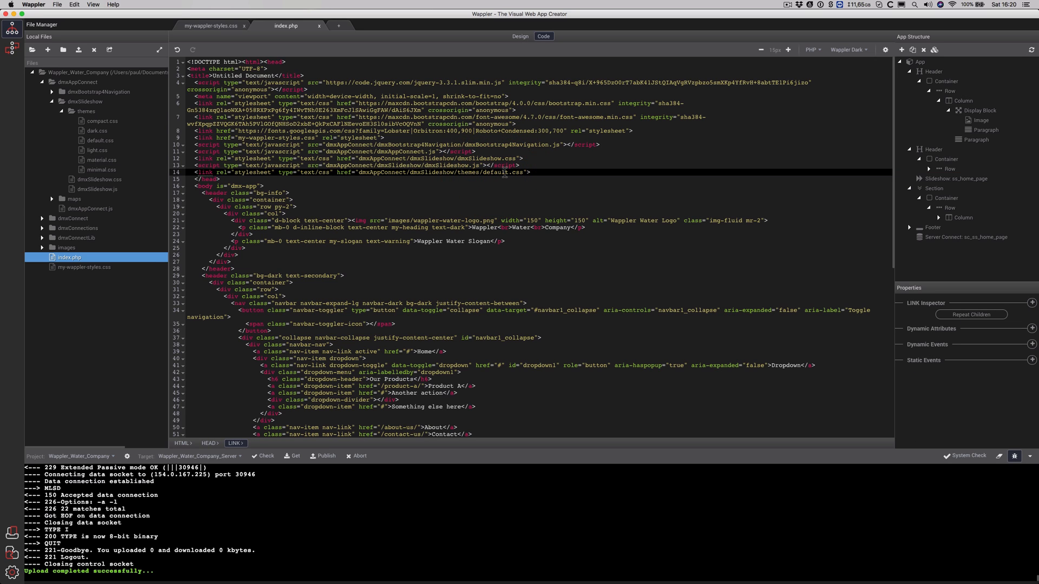
pyautogui.moveTo(507, 172); pyautogui.dragTo(489, 172)
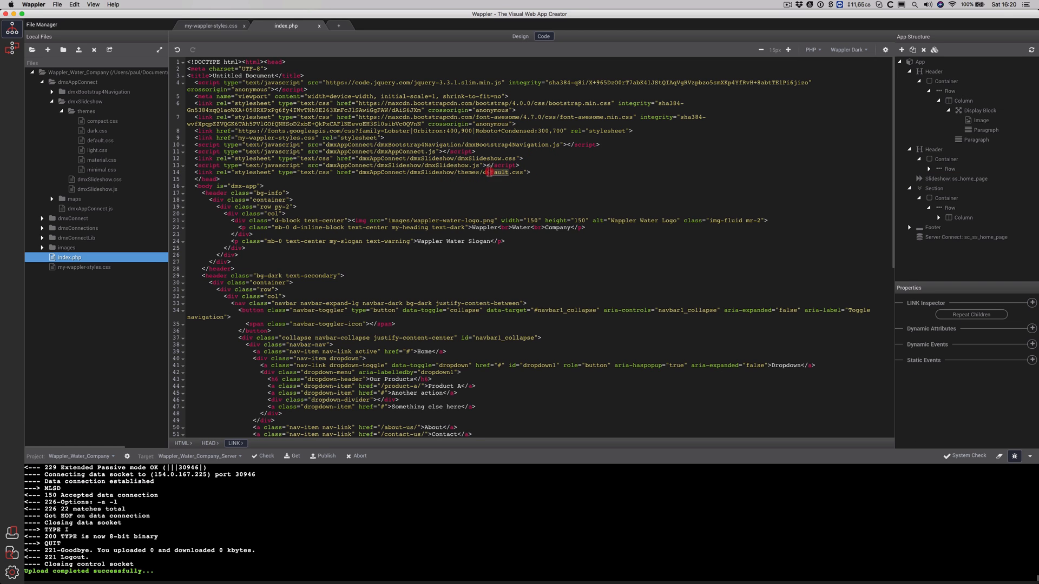
pyautogui.write('a')
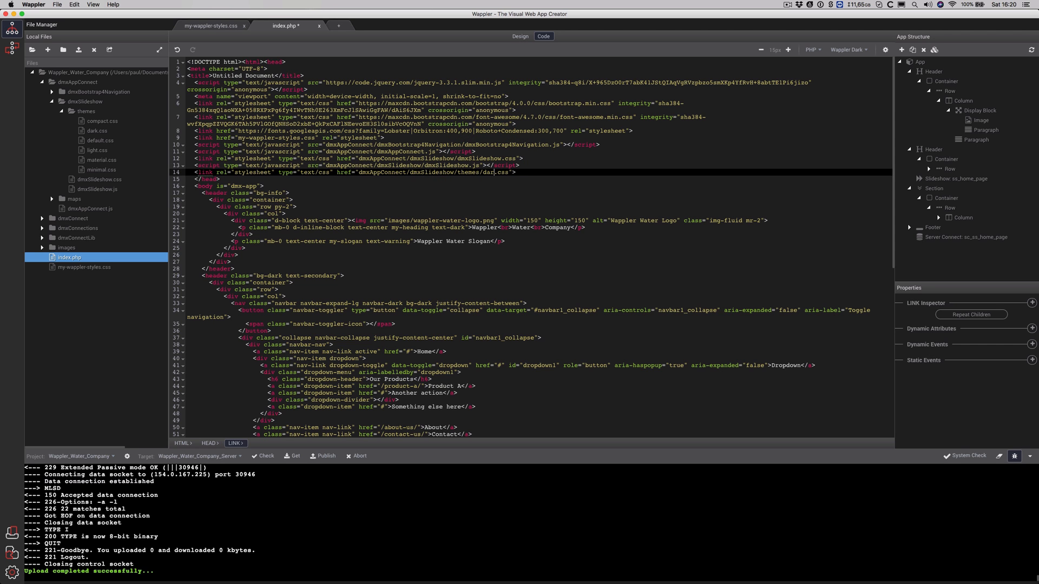
pyautogui.press('super+s')
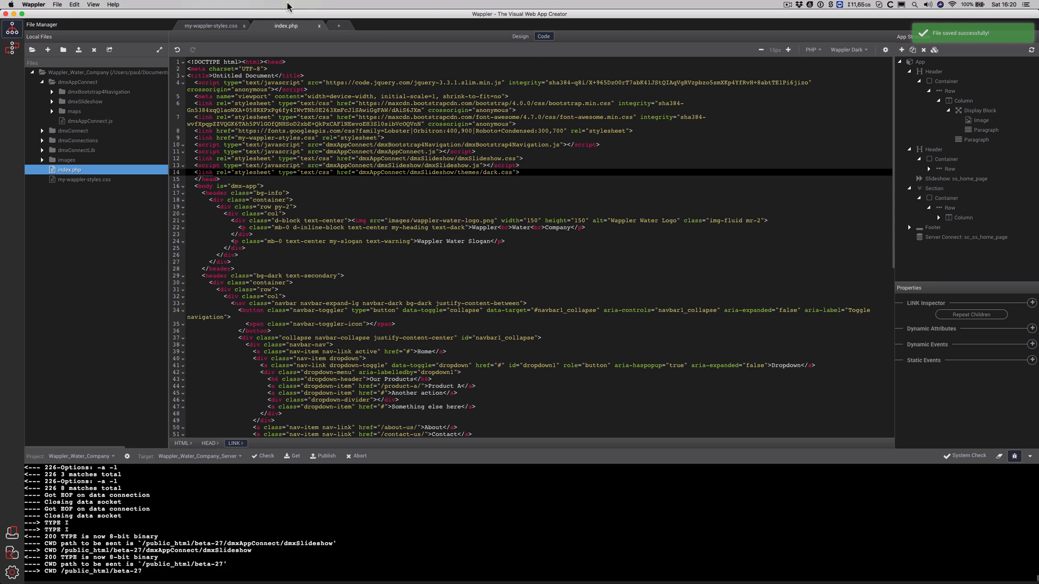
# Preview index.php in Design view, then reload the live beta-27 site in Chrome
pyautogui.click(520, 37)
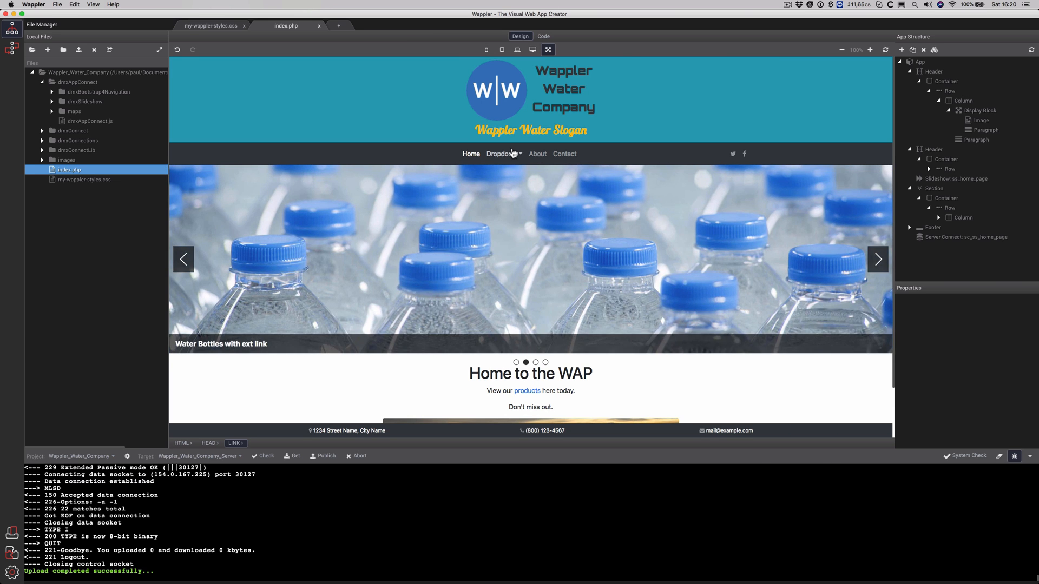
pyautogui.press('super+Tab')
pyautogui.click(199, 32)
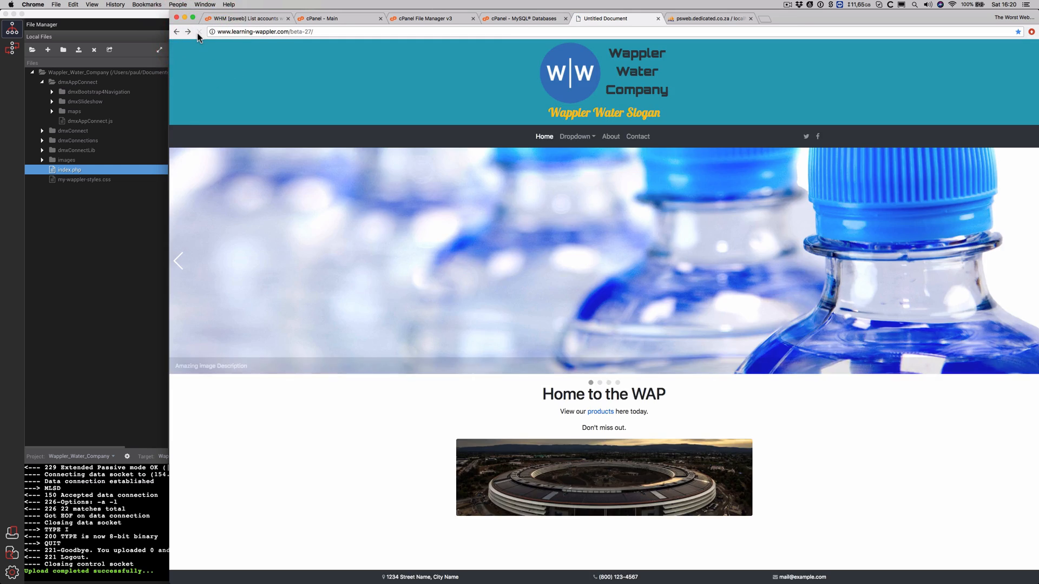
# Reload the live beta-27 page once more, then go back to Wappler
pyautogui.click(199, 33)
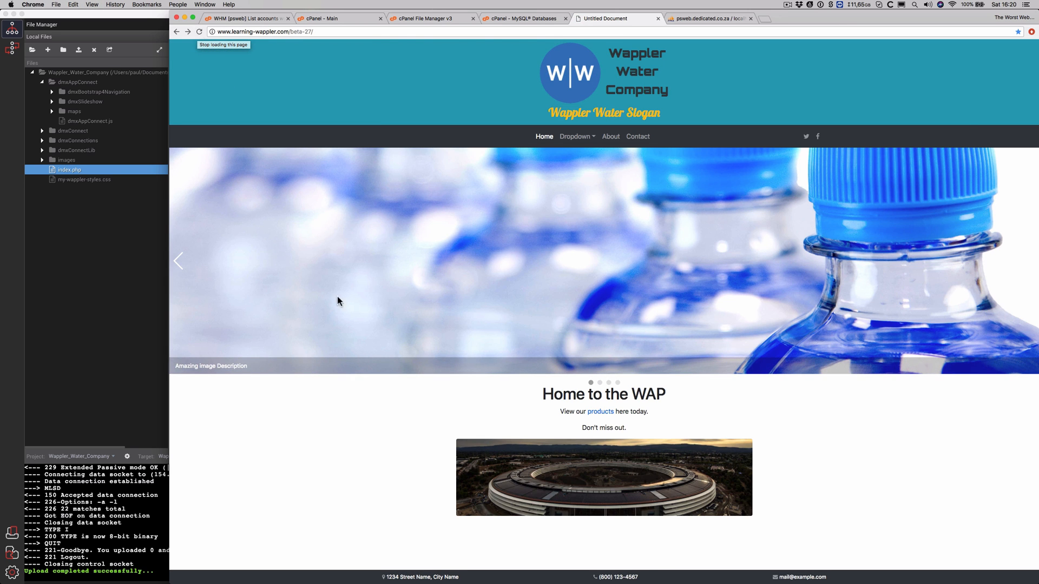
pyautogui.click(124, 233)
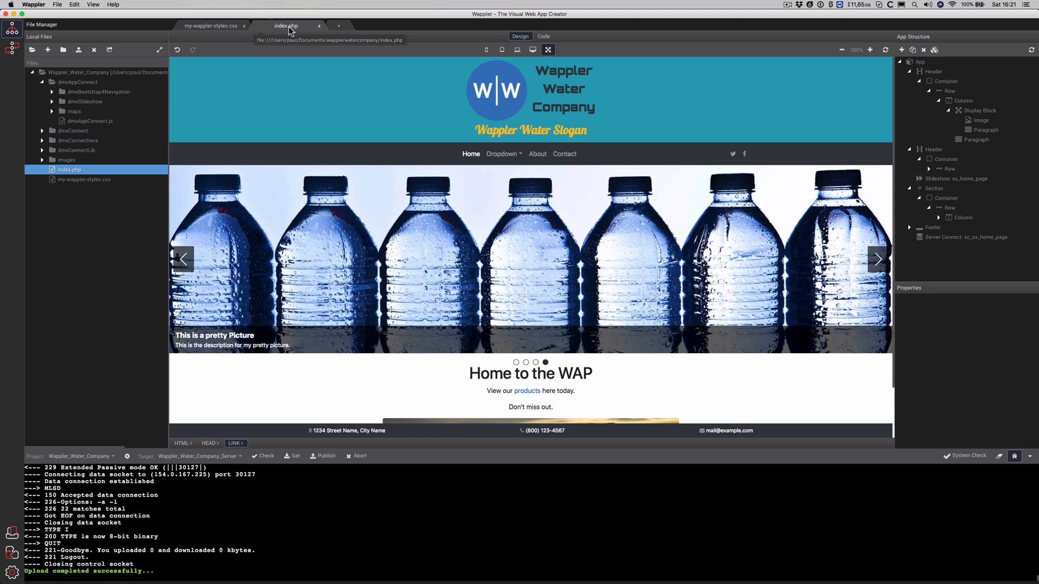
# Publish the project so the dark-themed index.php uploads to the target server
pyautogui.click(325, 456)
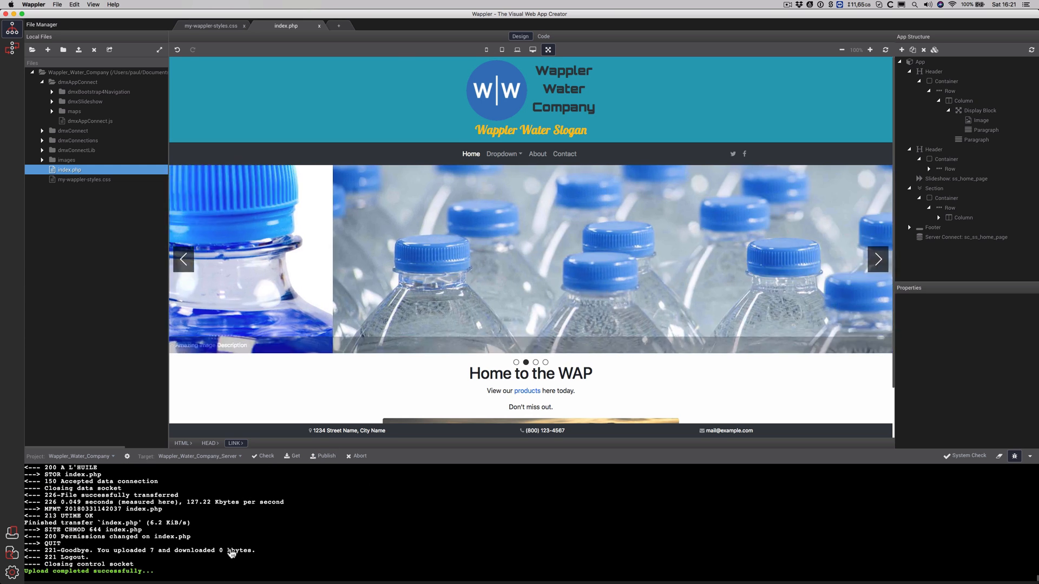
# Advance the live slideshow two slides to 'Amazing image', then return to Wappler
pyautogui.press('super+Tab')
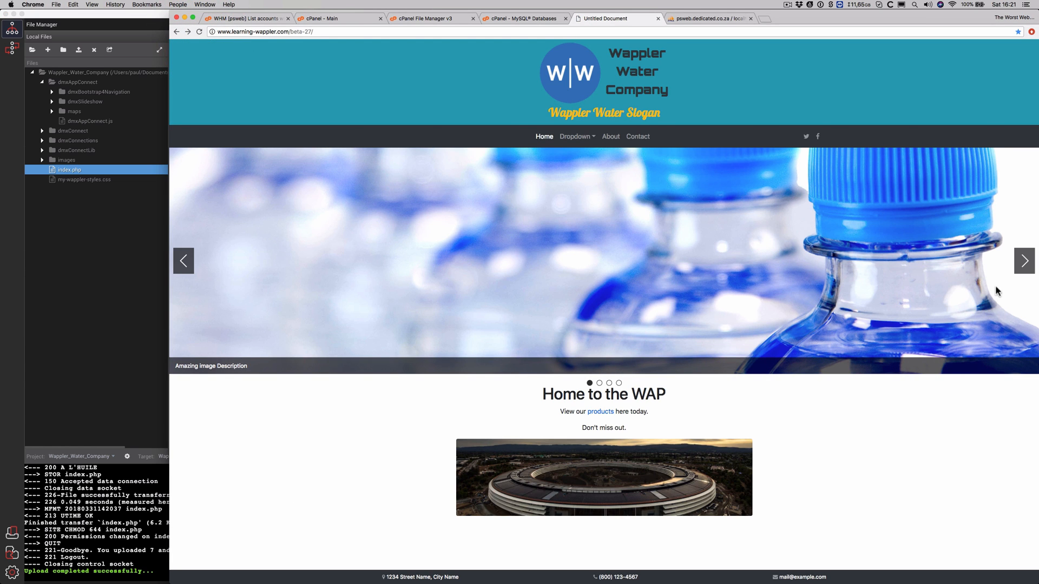
pyautogui.click(1024, 264)
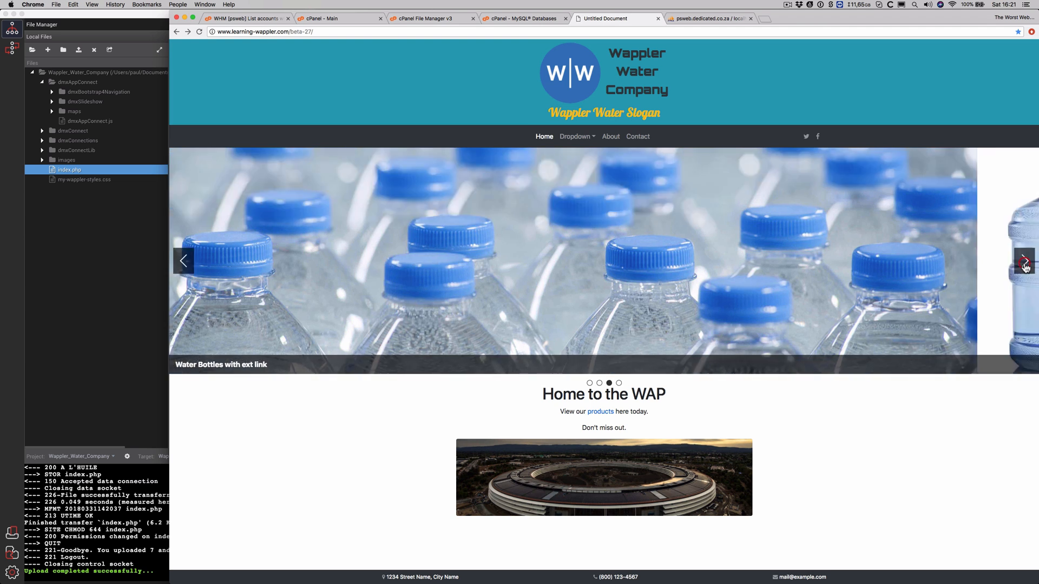
pyautogui.click(1024, 262)
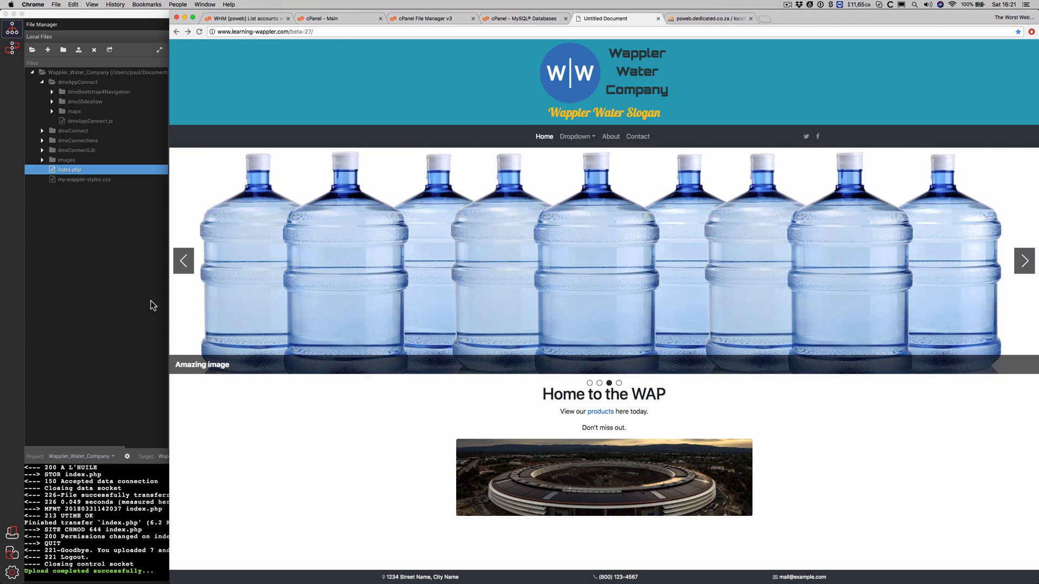
pyautogui.click(130, 293)
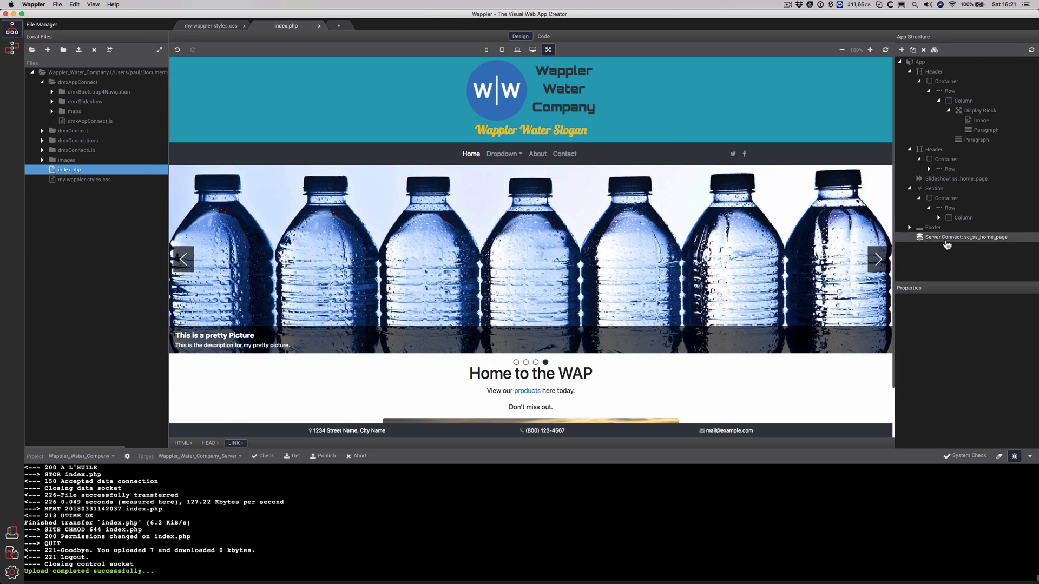
# Turn off Show Paging on ss_home_page, save and publish index.php, then switch to Chrome
pyautogui.click(955, 178)
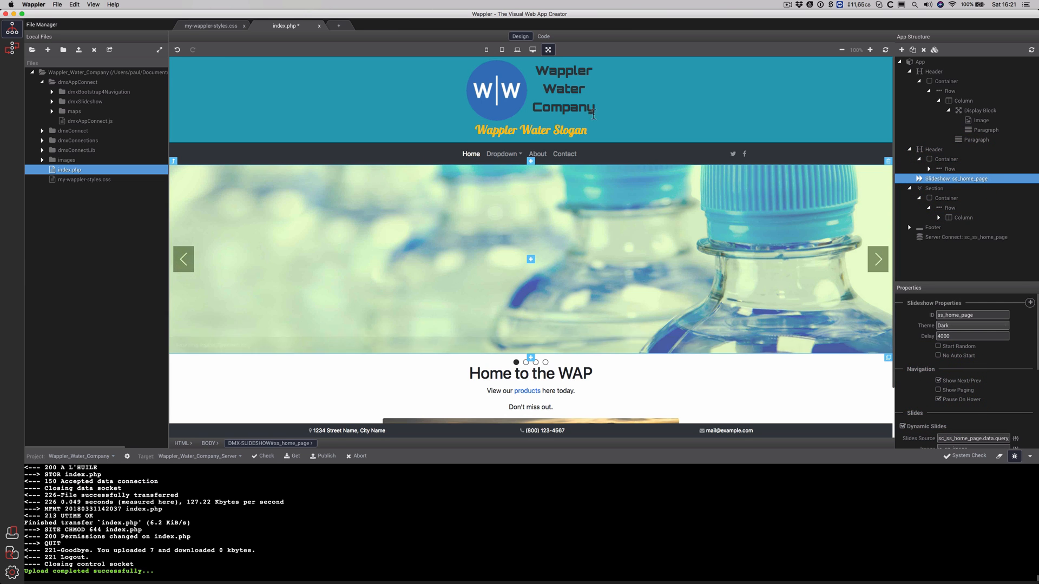
pyautogui.click(542, 37)
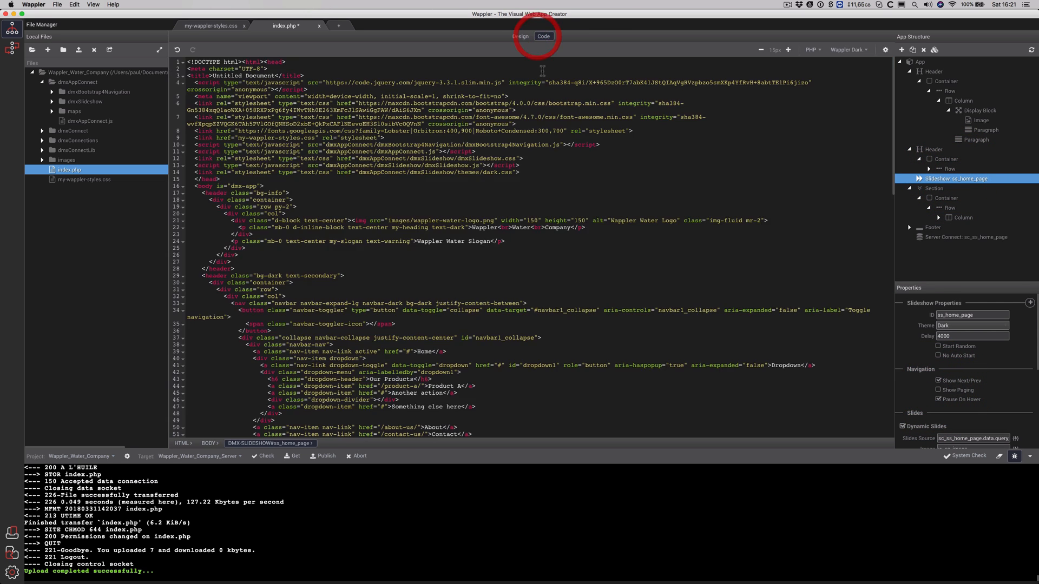
pyautogui.click(520, 37)
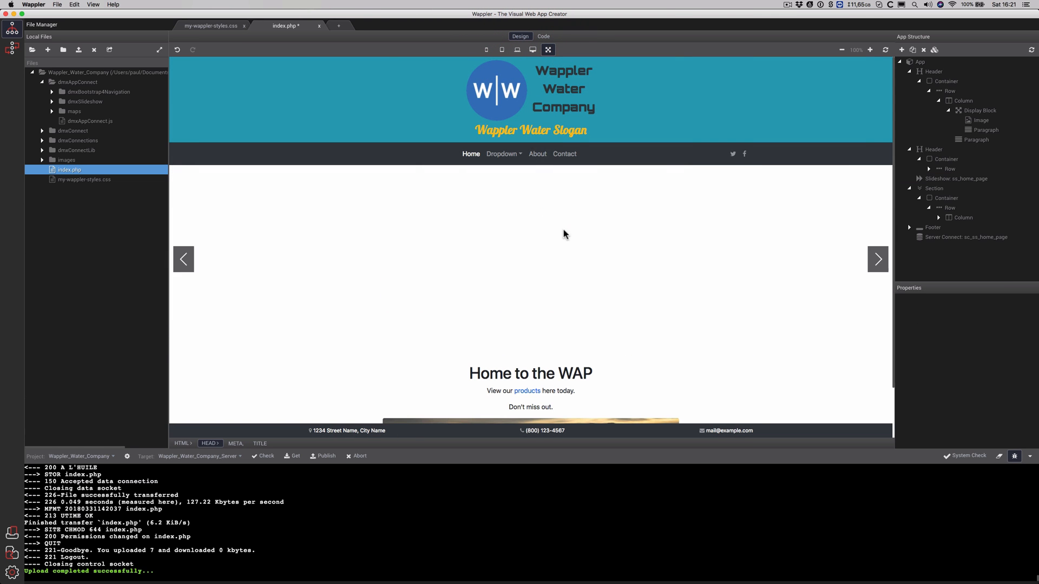
pyautogui.press('super+s')
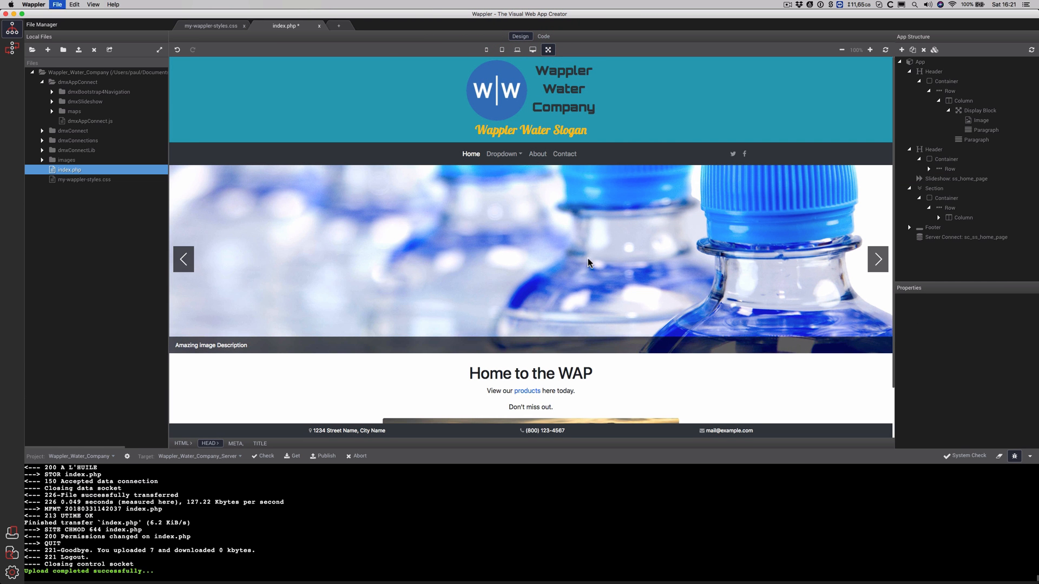
pyautogui.click(320, 457)
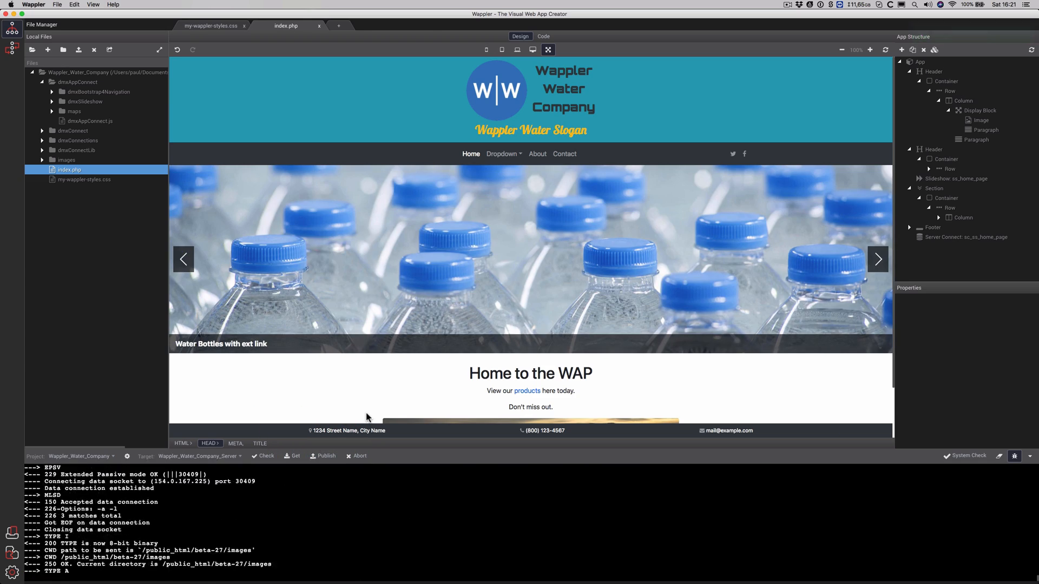
pyautogui.press('super+Tab')
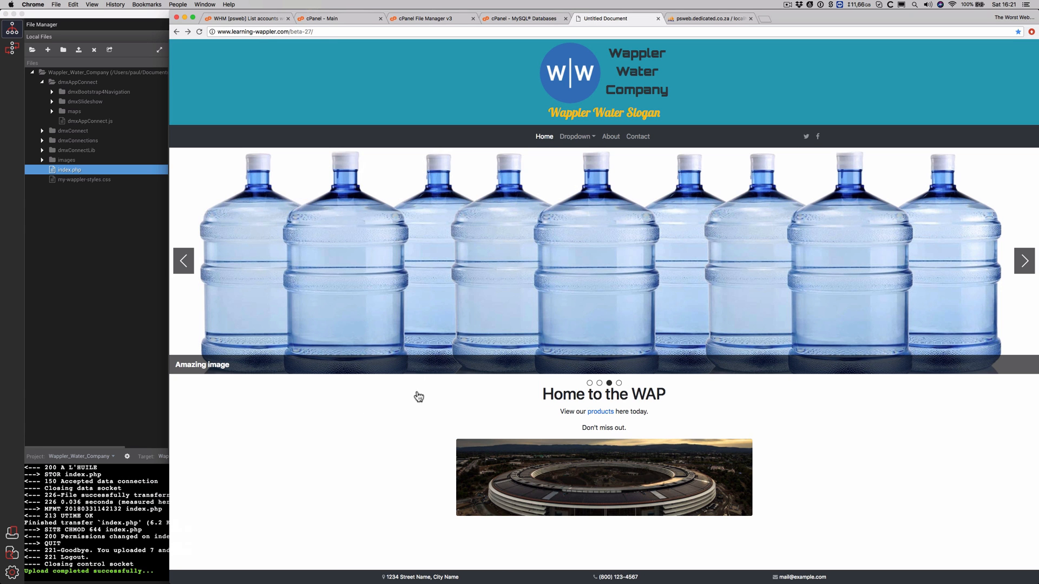
# Reload the live site and step through its slides to 'This is a pretty Picture', testing the Dropdown menu
pyautogui.click(199, 32)
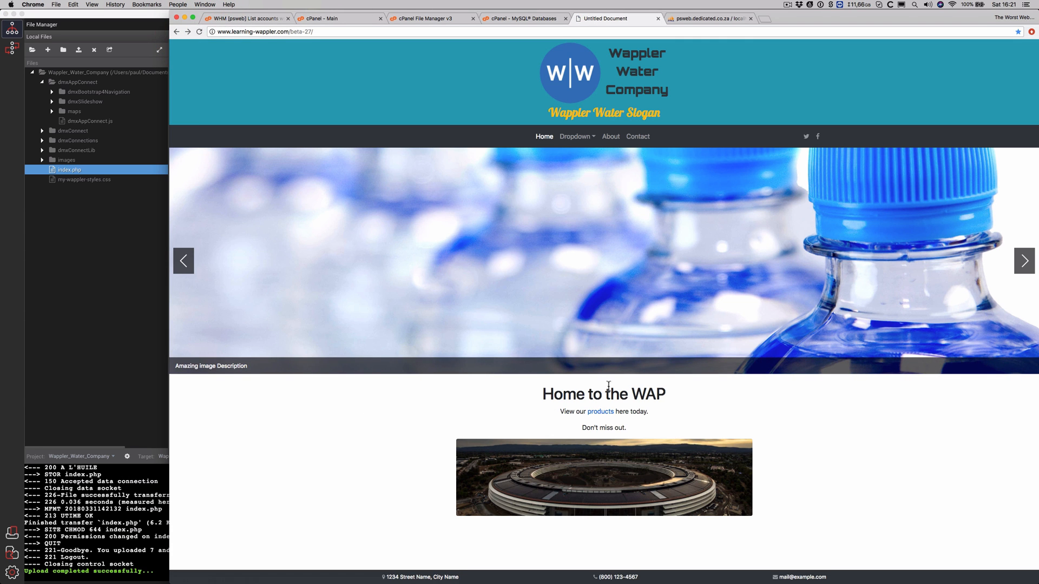
pyautogui.click(1023, 261)
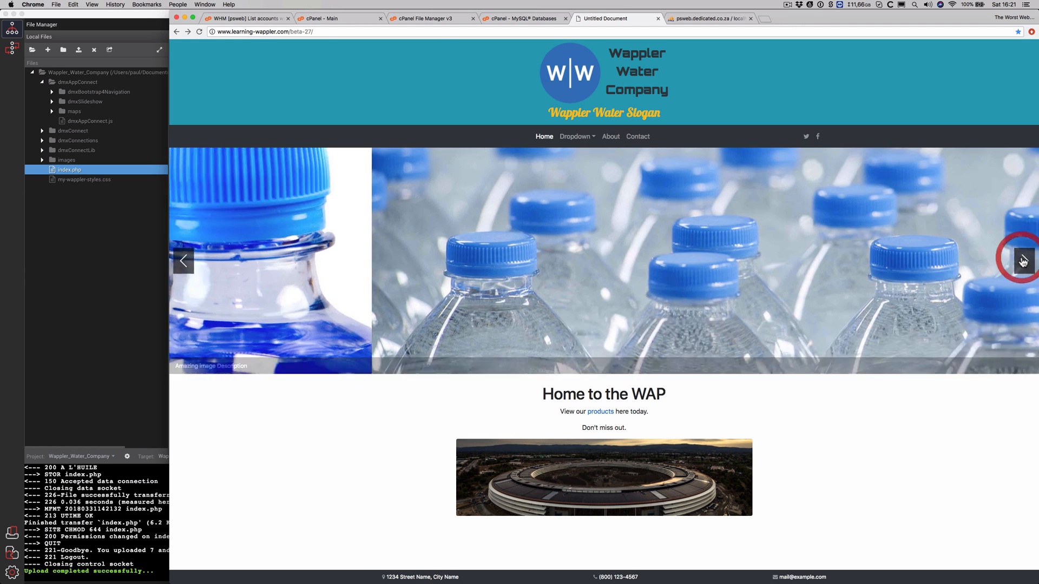
pyautogui.click(1023, 262)
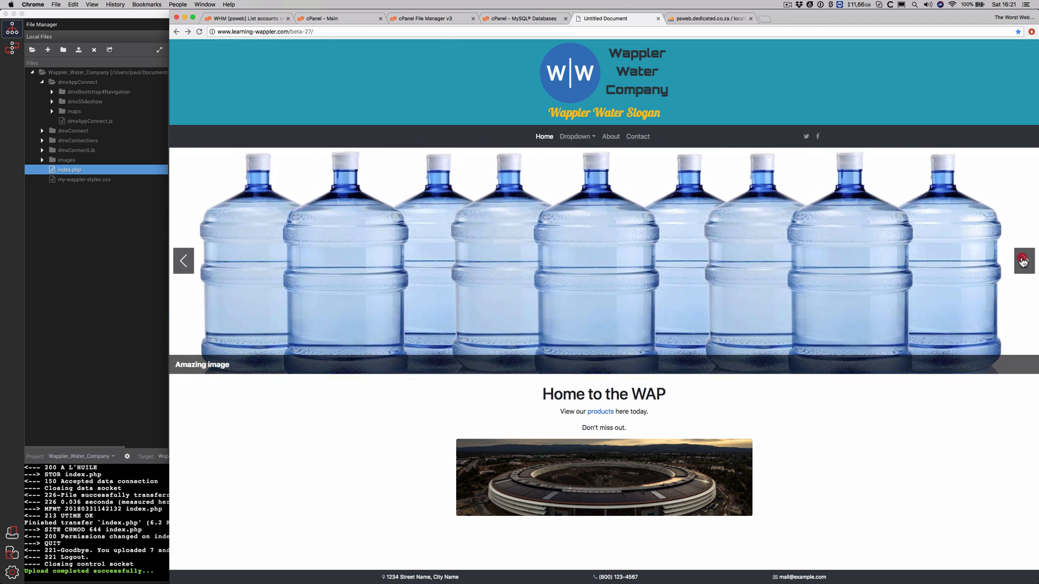
pyautogui.click(1023, 261)
pyautogui.click(1022, 262)
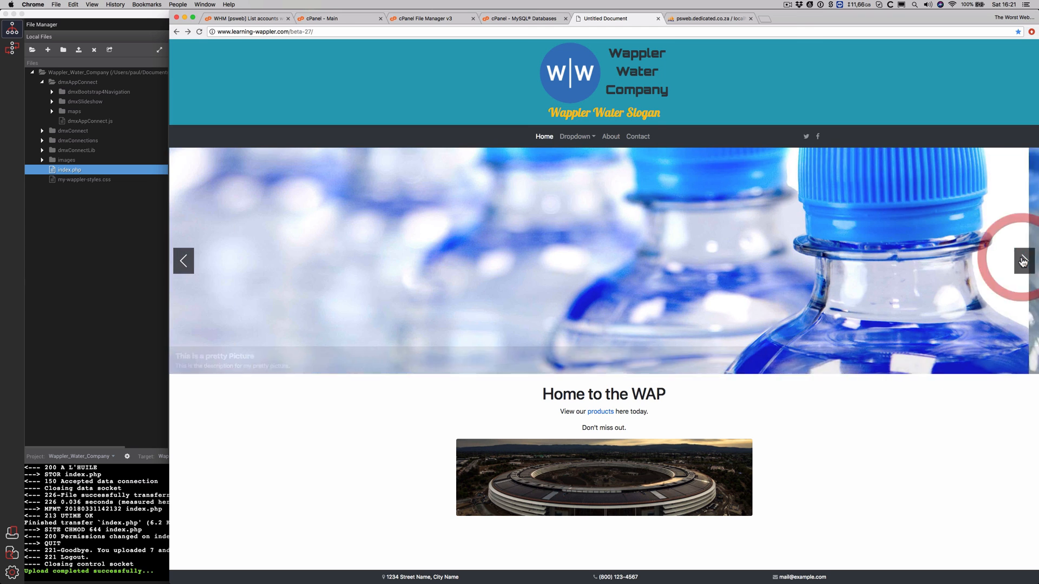
pyautogui.click(593, 138)
pyautogui.click(592, 141)
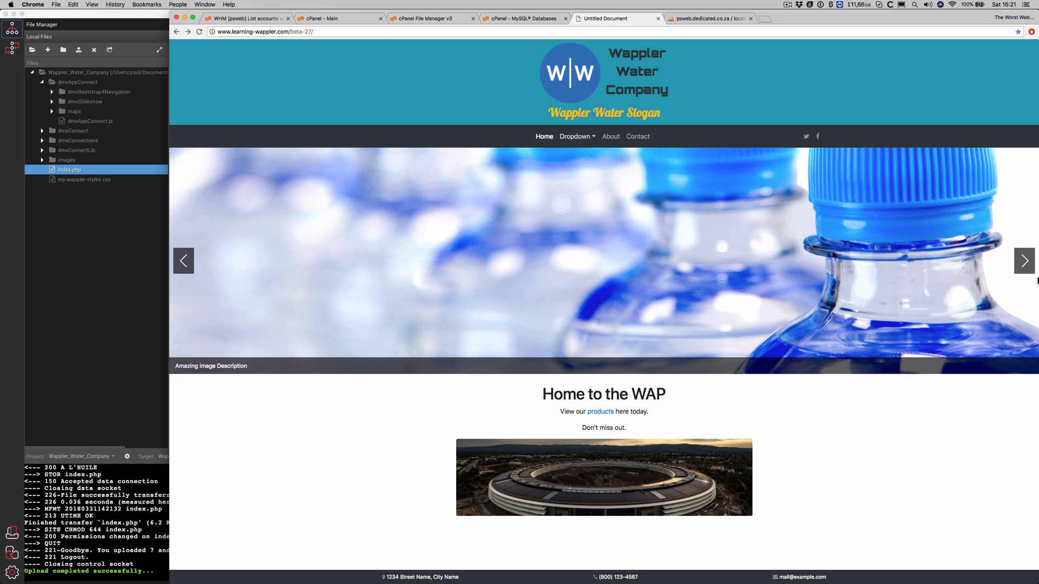
pyautogui.click(1024, 262)
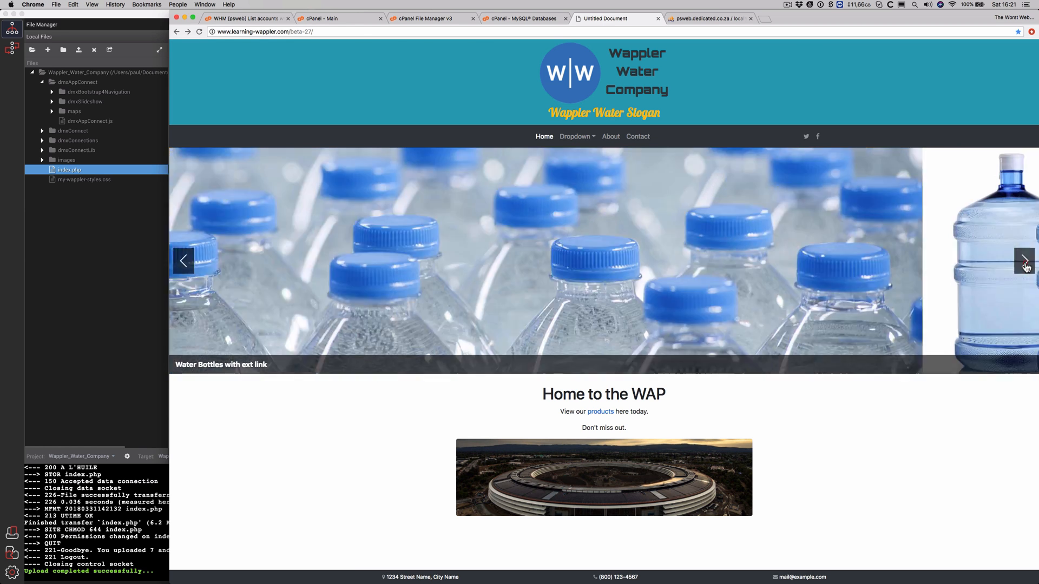
pyautogui.click(1024, 262)
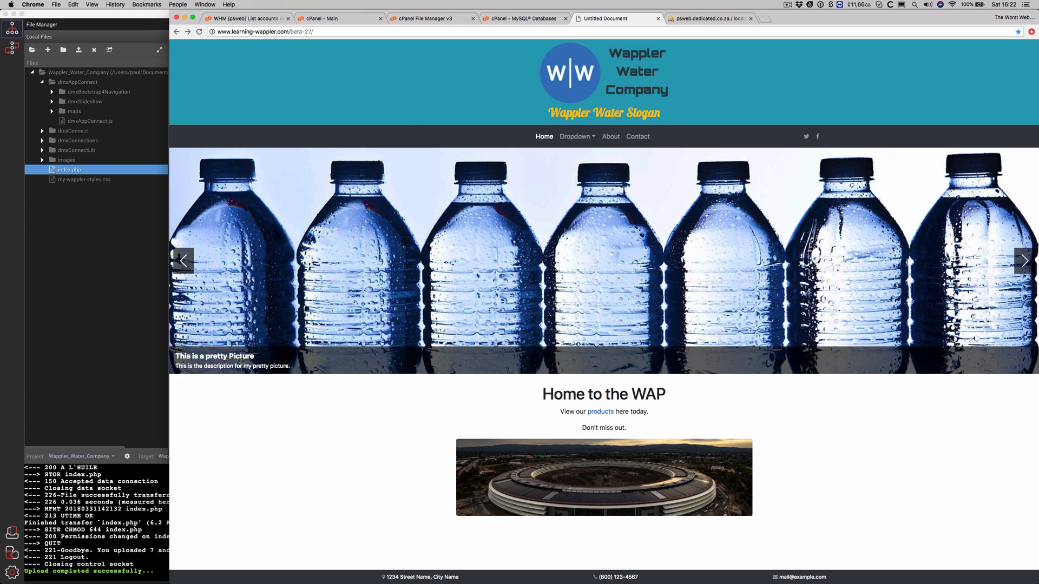
# Set row 4's w_ss_title to XXXXXX in phpMyAdmin, then reload the live site
pyautogui.click(701, 20)
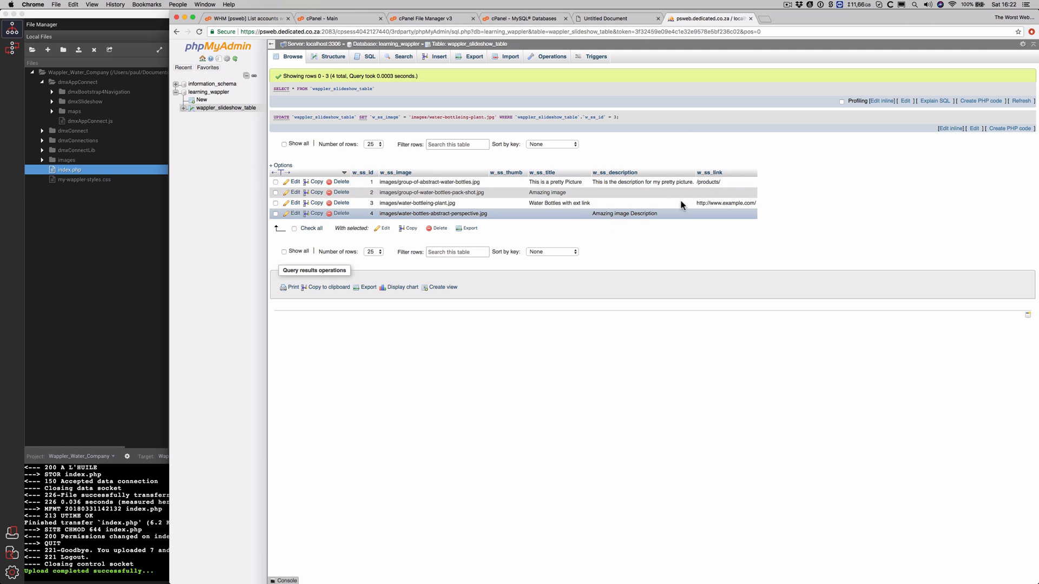
pyautogui.doubleClick(567, 215)
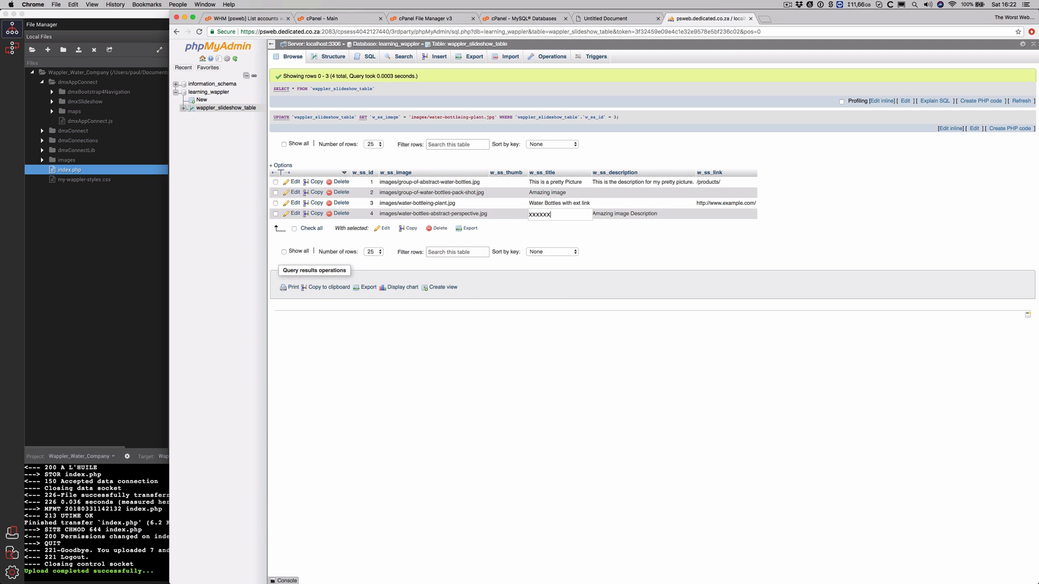
pyautogui.click(728, 213)
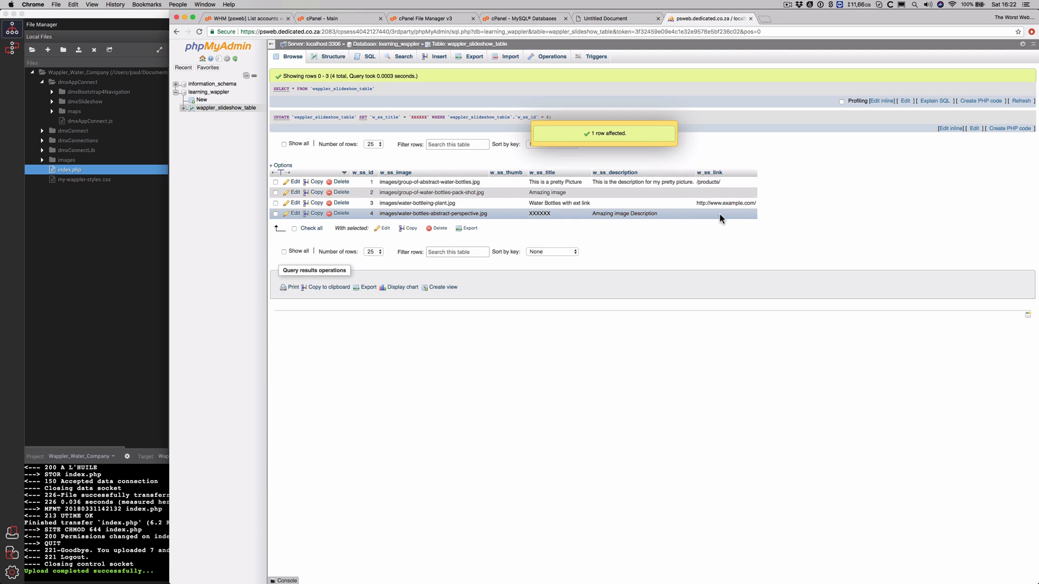
pyautogui.click(619, 18)
pyautogui.click(199, 31)
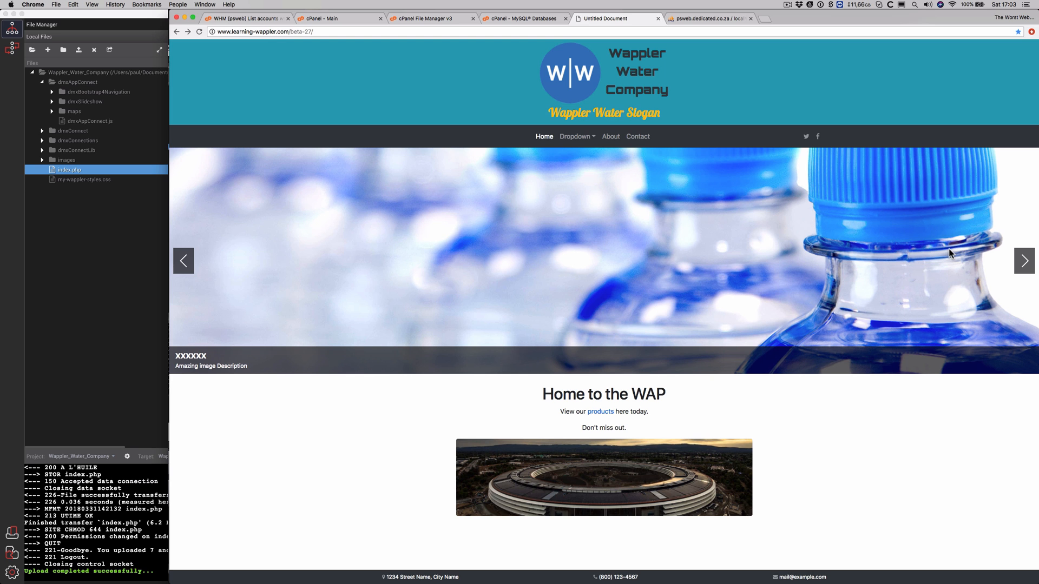
# Step the live slideshow forward to check the XXXXXX caption, then return to Wappler
pyautogui.click(1025, 265)
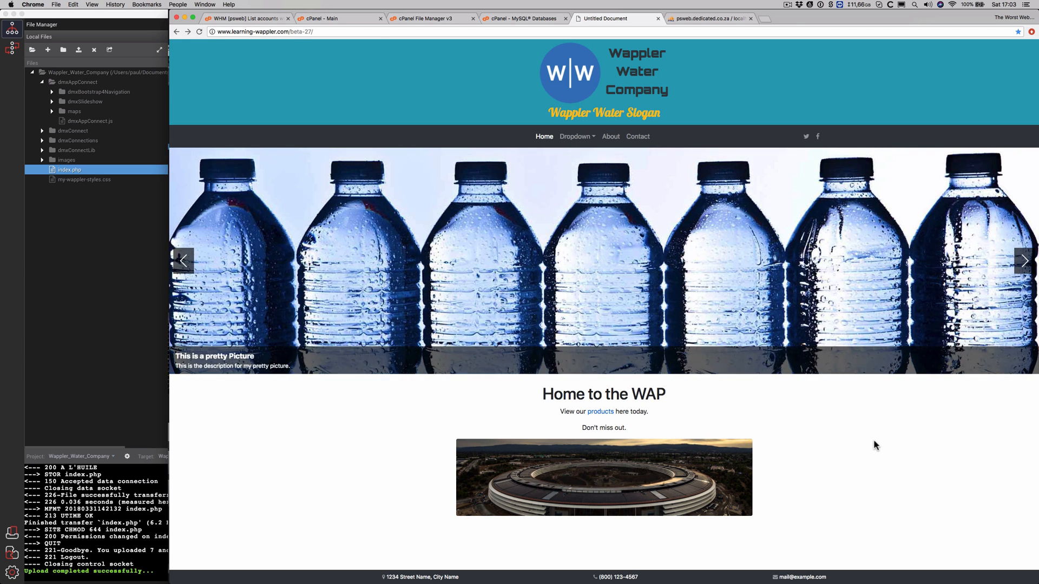
pyautogui.press('super+Tab')
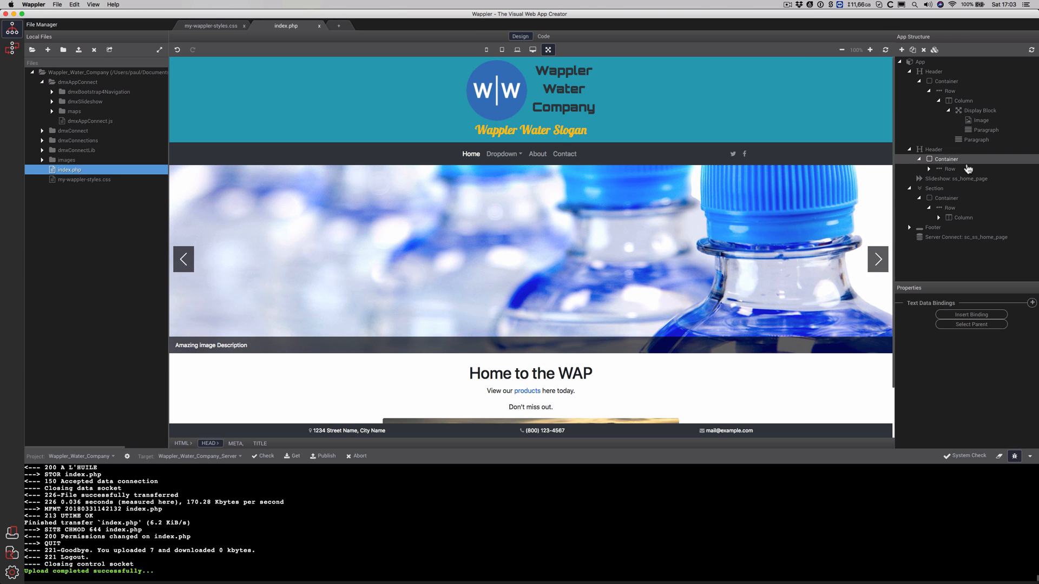
# Add a Fade transition (duration 800) to the ss_home_page slideshow
pyautogui.click(955, 180)
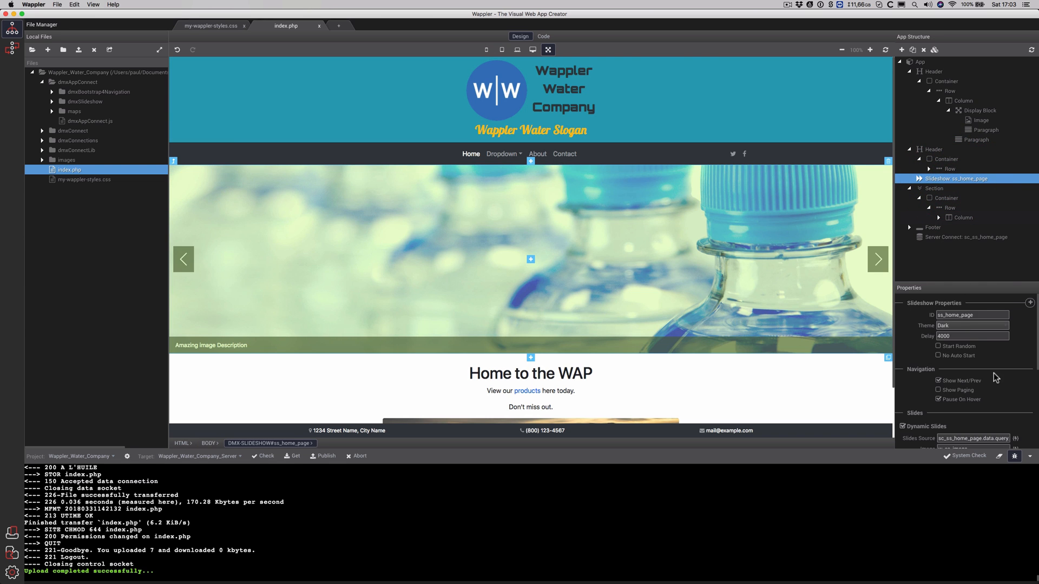
pyautogui.scroll(-6, 995, 377)
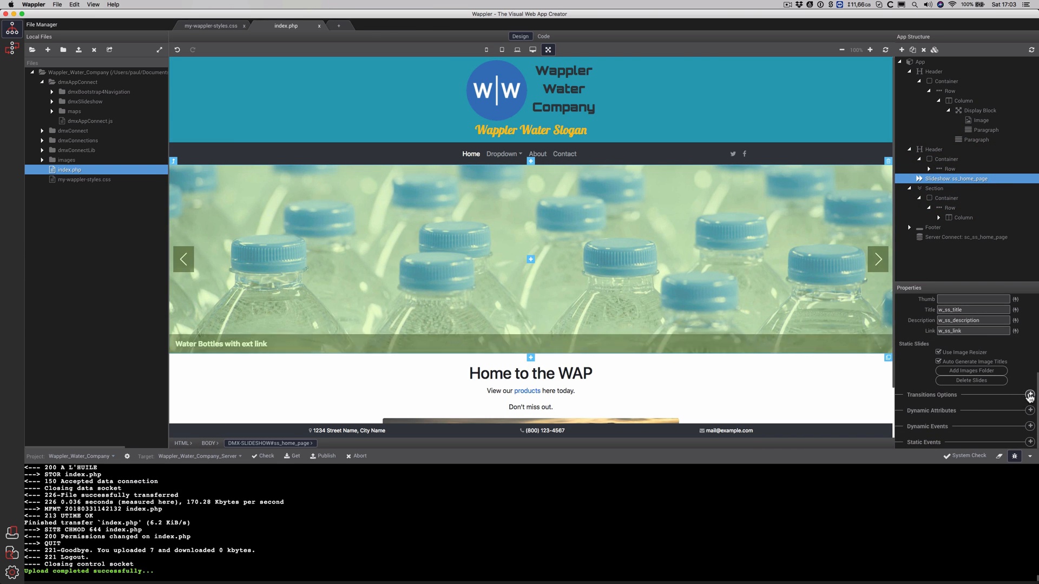
pyautogui.click(1029, 395)
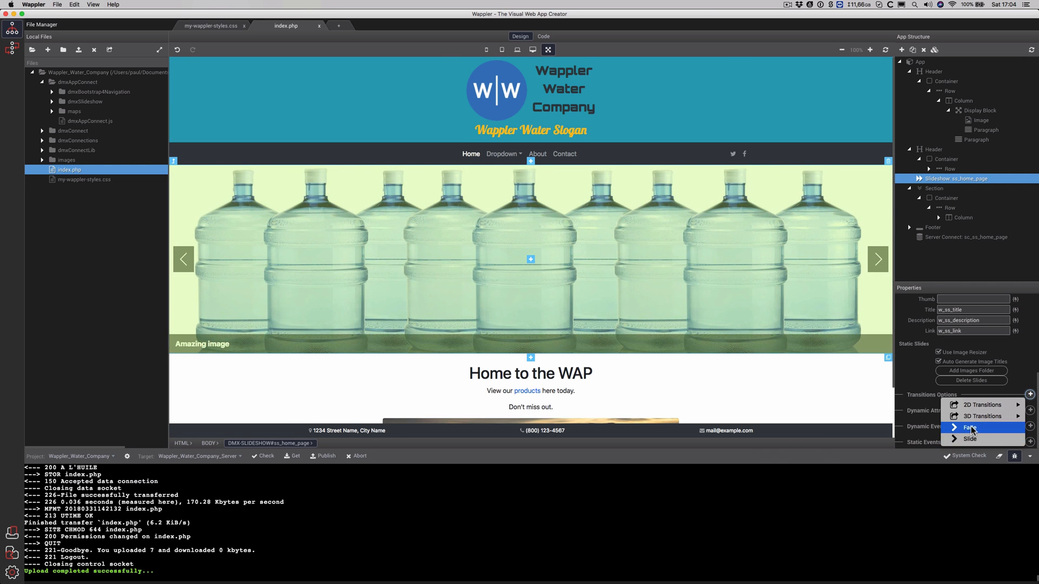
pyautogui.click(971, 429)
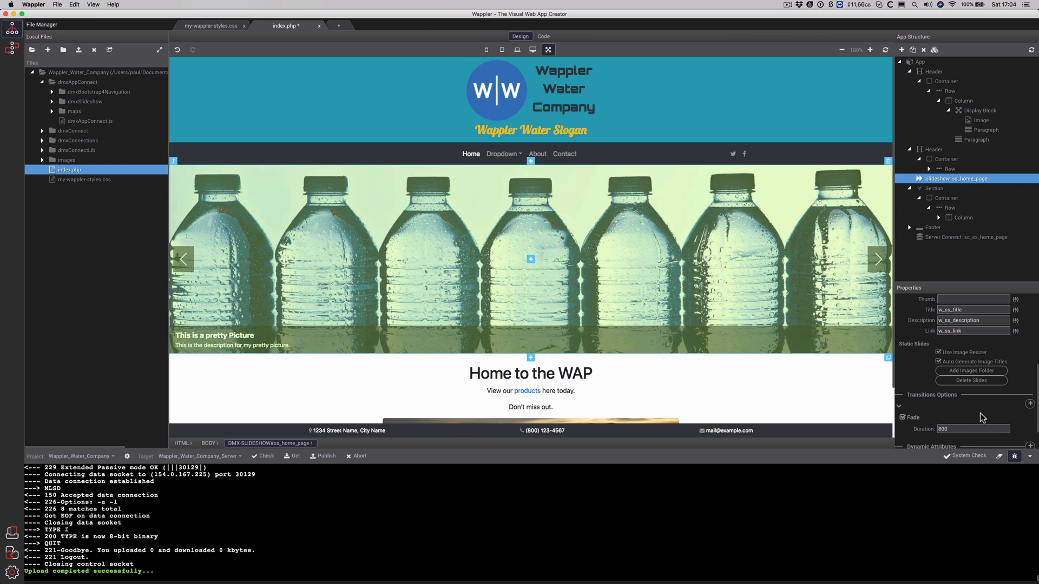
# Save and publish index.php, then switch to Chrome's live page
pyautogui.press('cmd+s')
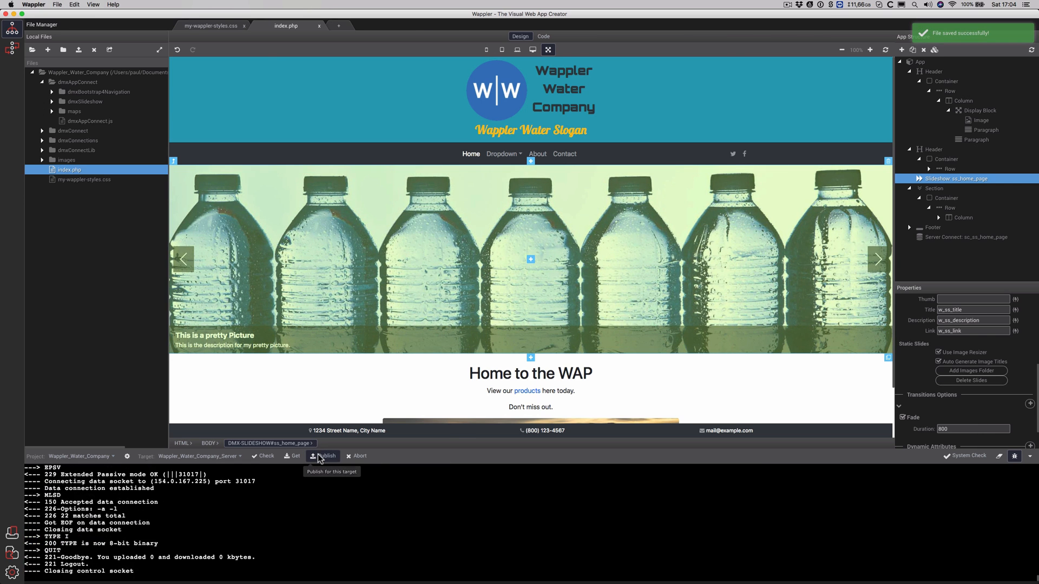
pyautogui.click(319, 456)
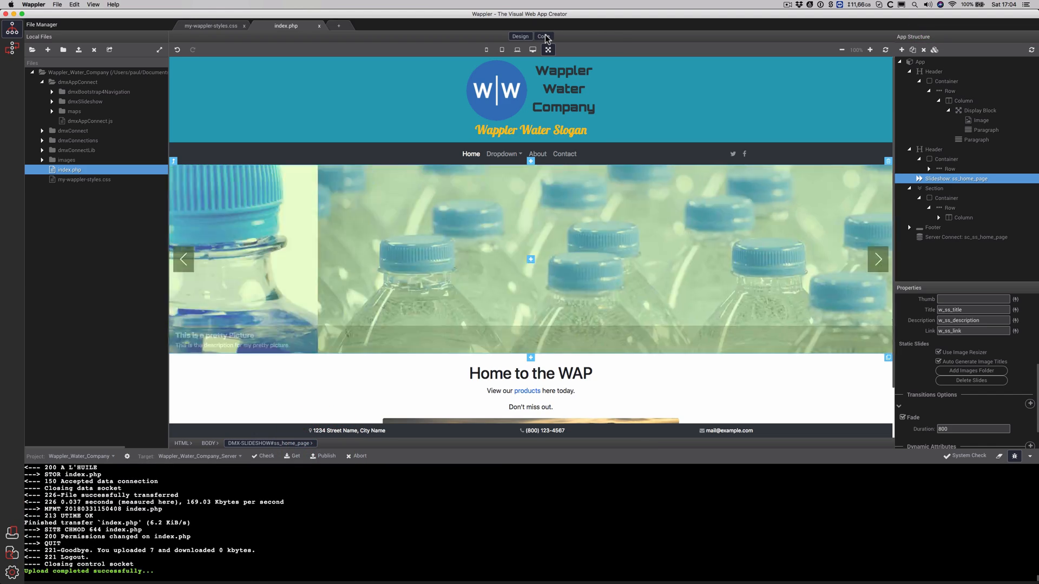
pyautogui.press('super+Tab')
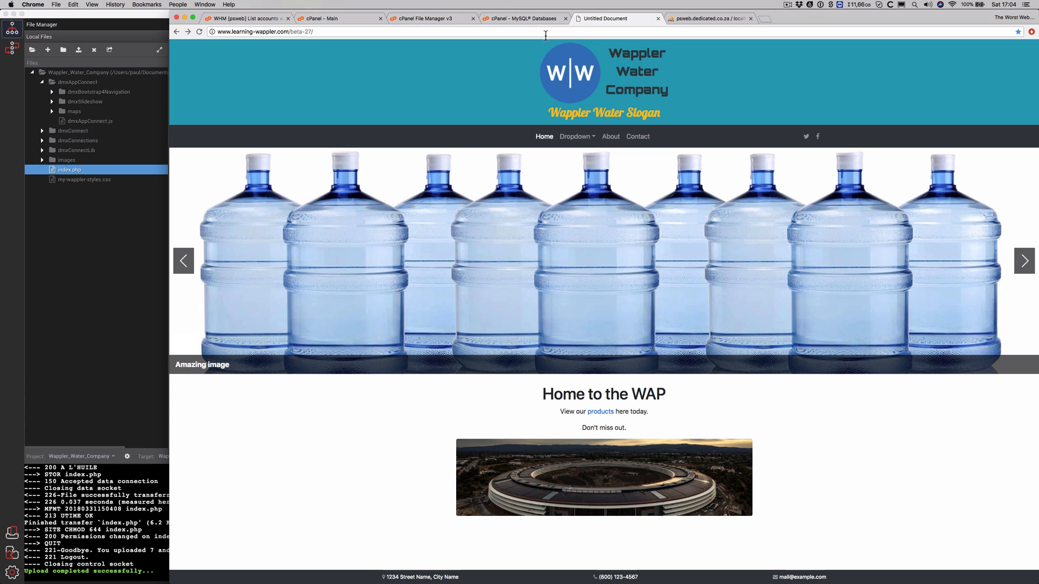
# Reload the live site to watch slides fade between 'XXXXXX' and 'Water Bottles with ext link', then return to Wappler
pyautogui.click(194, 32)
pyautogui.click(196, 31)
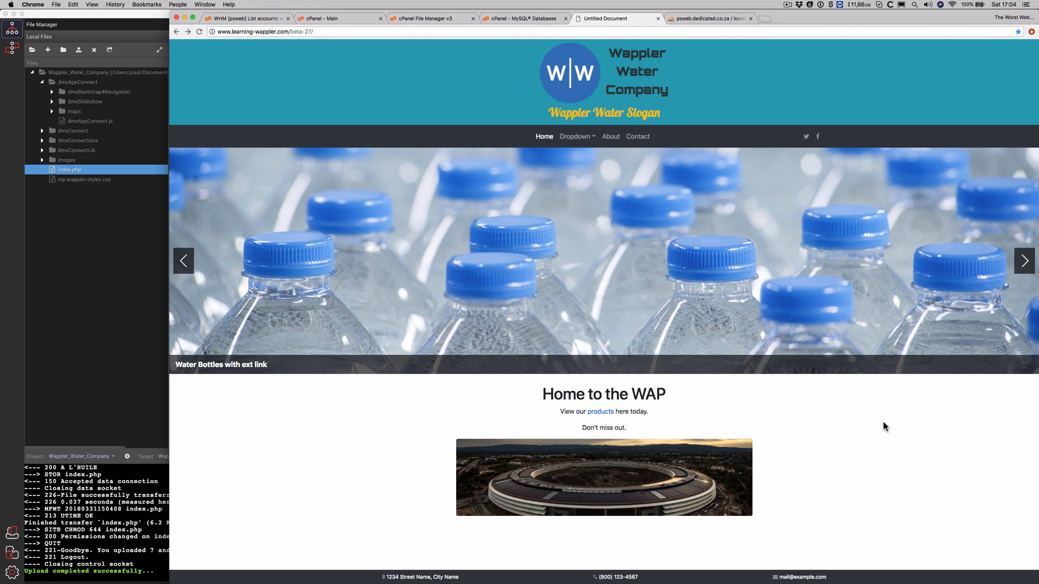
pyautogui.press('super+Tab')
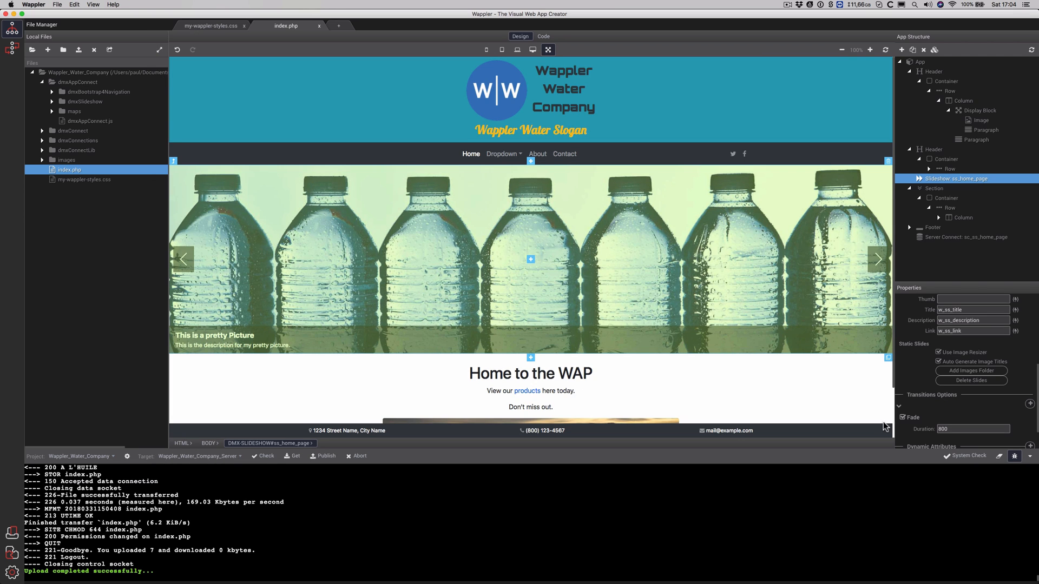
# Swap Fade for a 3D Cube transition (perspective 1000, duration 1500, Random direction)
pyautogui.scroll(-3, 1011, 411)
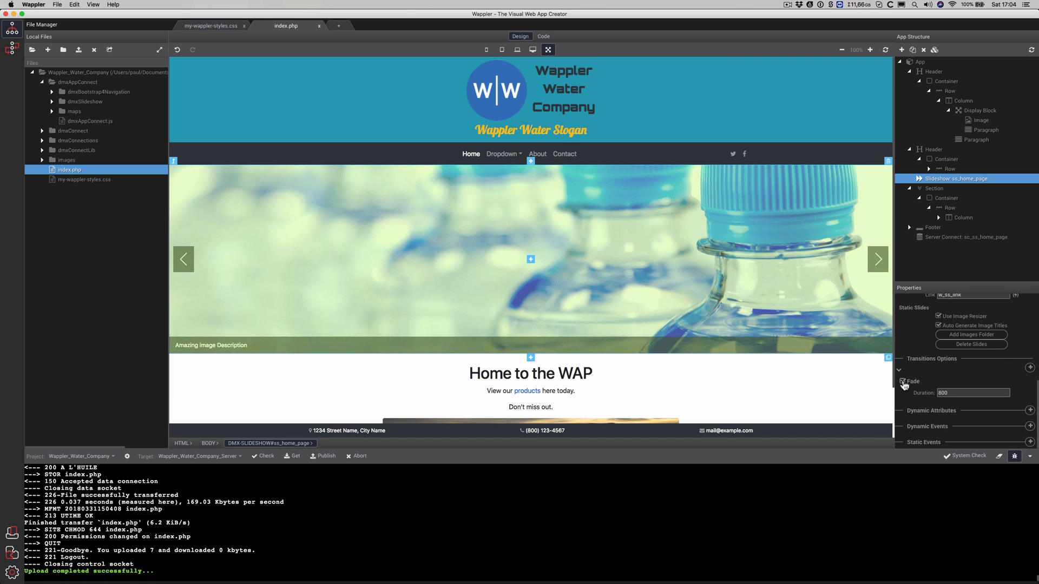
pyautogui.click(902, 382)
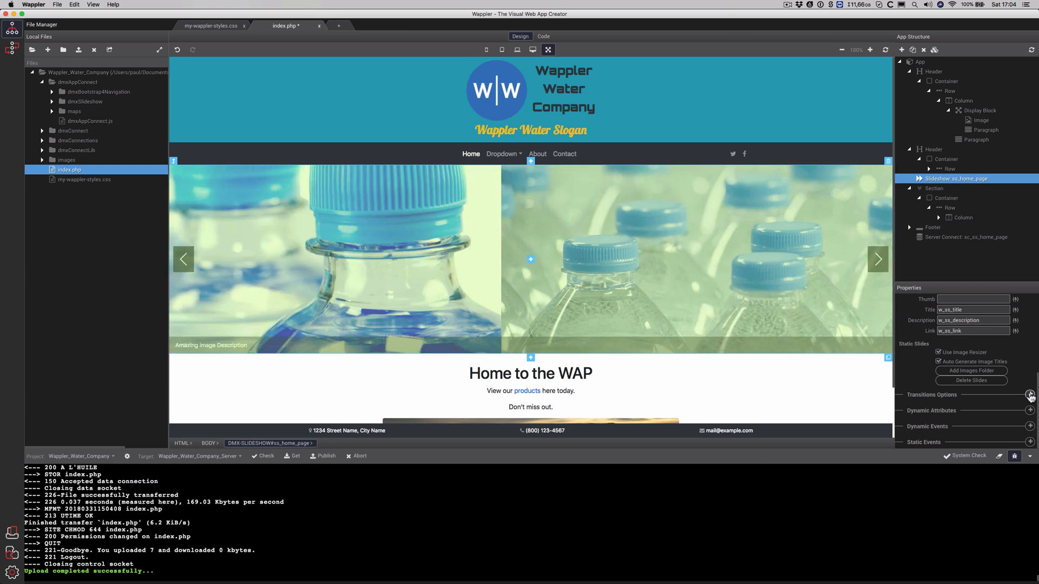
pyautogui.click(1029, 394)
pyautogui.moveTo(999, 418)
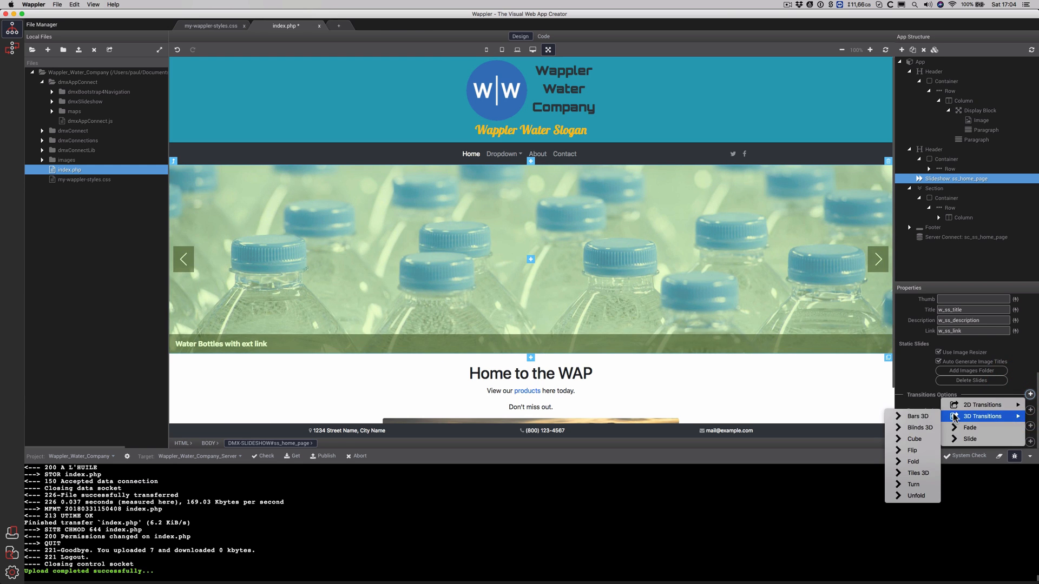
pyautogui.click(923, 437)
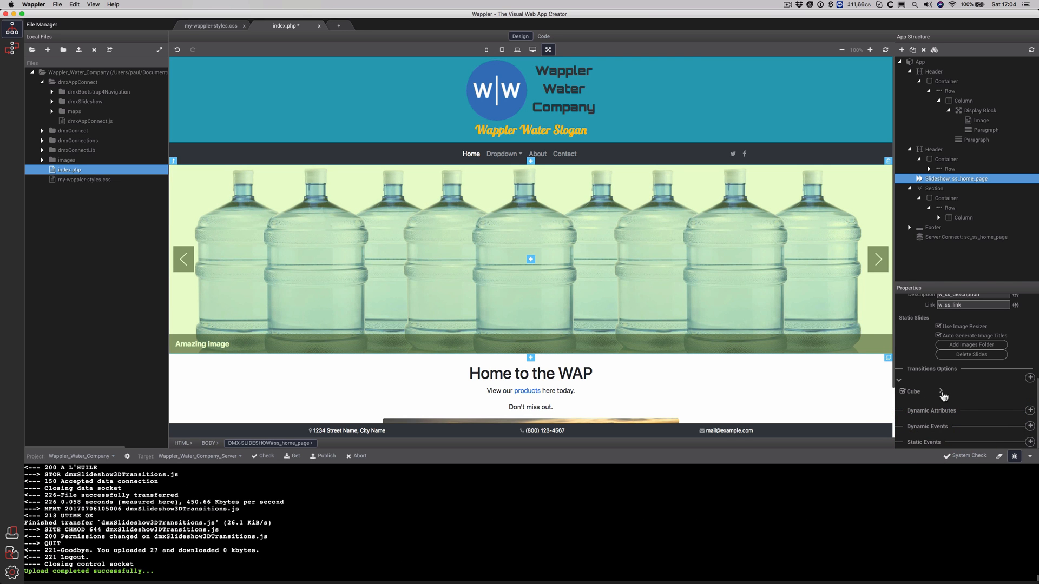
pyautogui.click(942, 392)
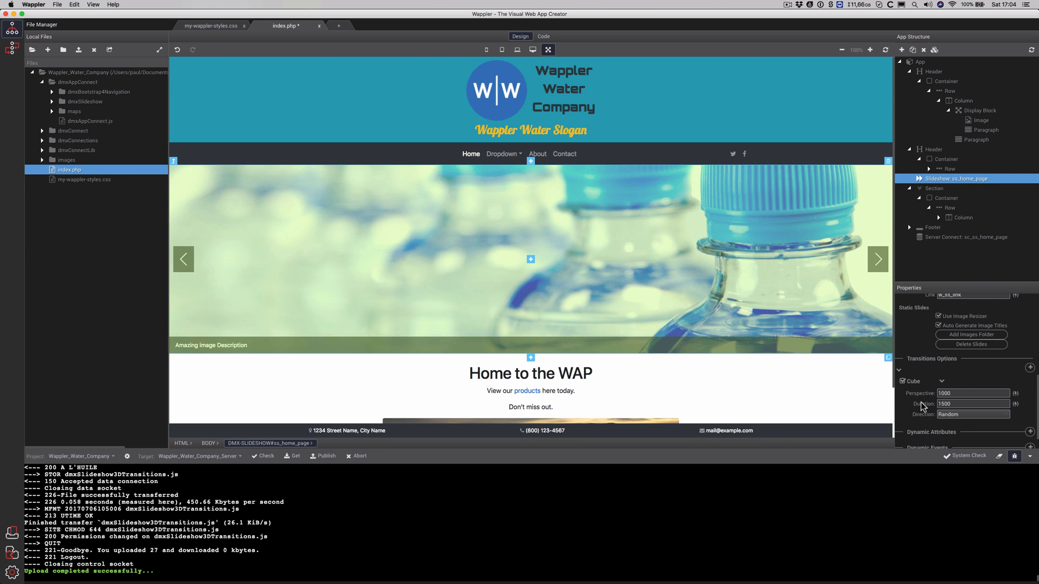
# Save and publish index.php, then view its source code
pyautogui.press('cmd+s')
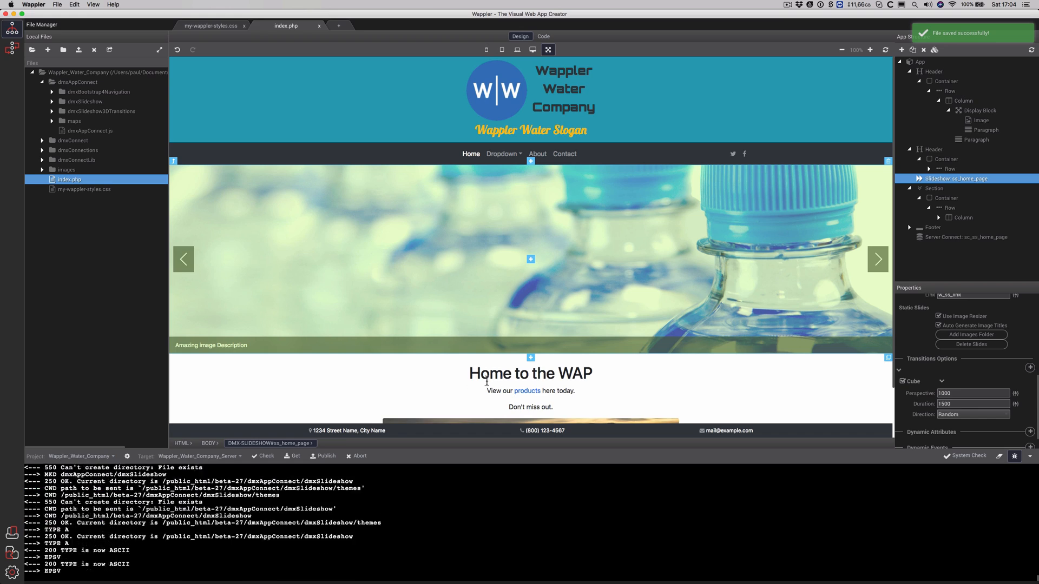
pyautogui.click(330, 457)
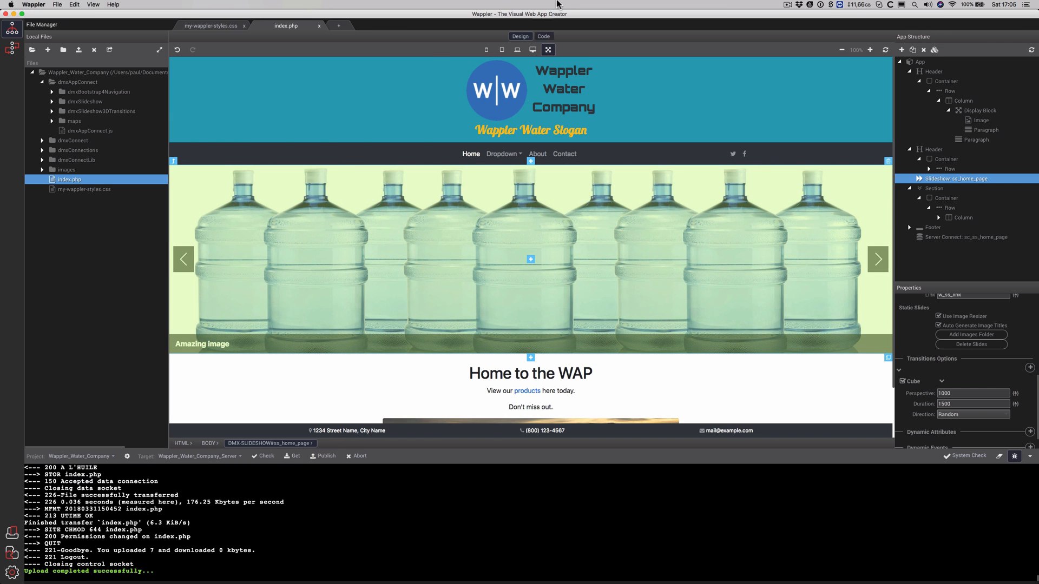
pyautogui.click(543, 36)
pyautogui.click(549, 88)
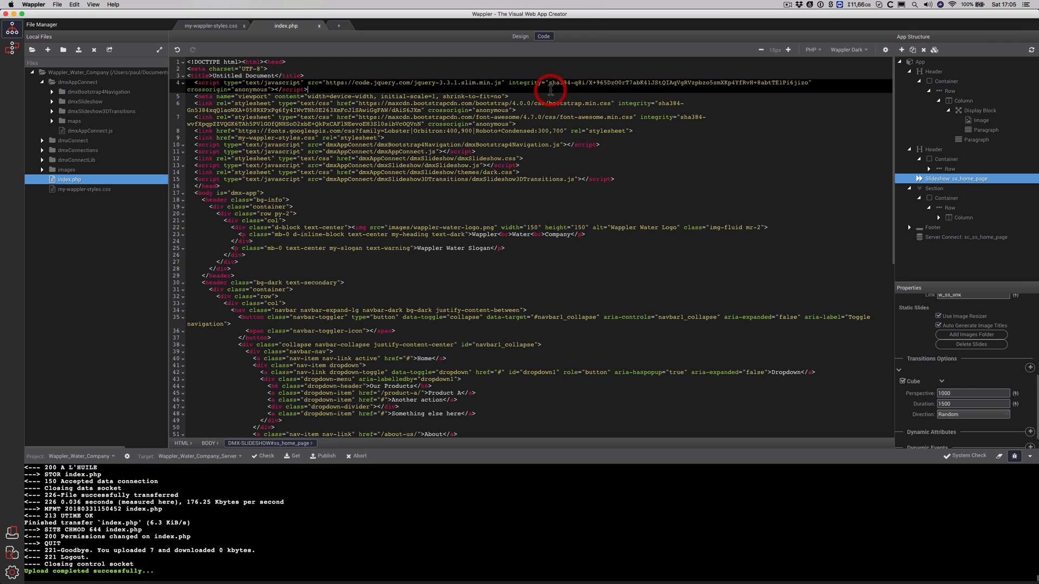
# Go back to index.php's Design view and bring up the live beta-27 page in Chrome
pyautogui.click(526, 39)
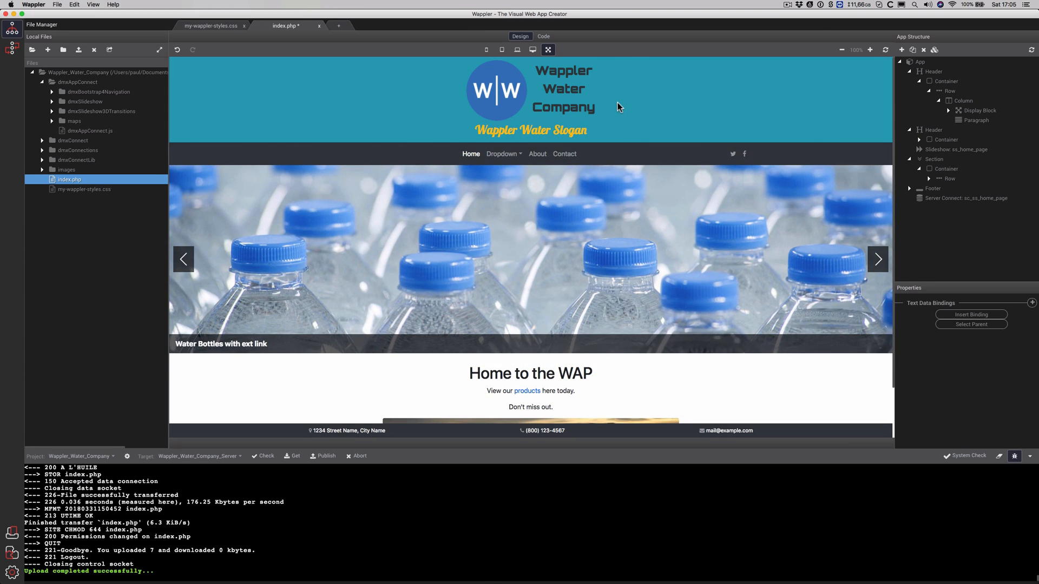
pyautogui.press('super+Tab')
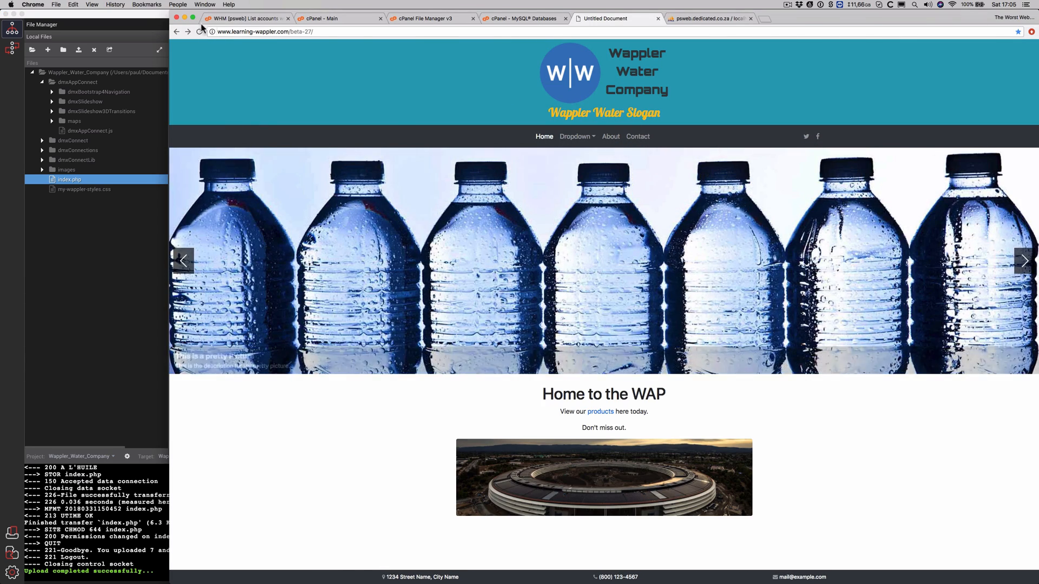